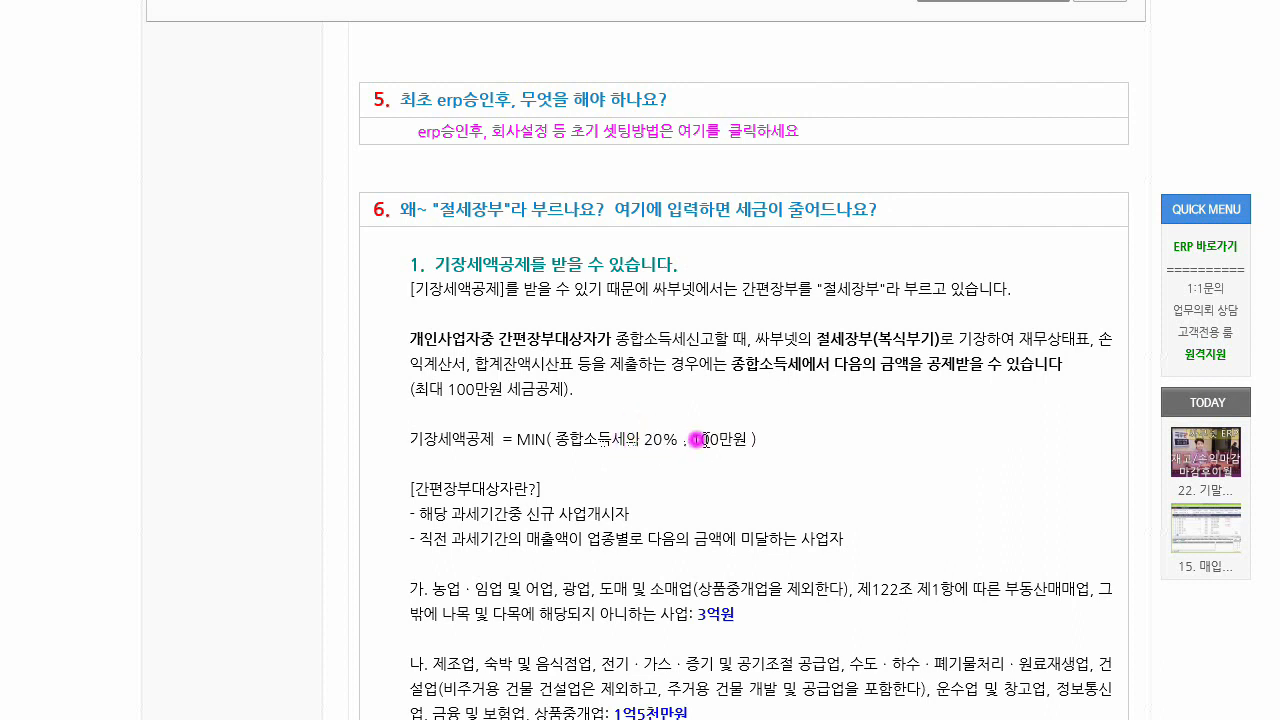
Step: Read FAQ item 6 on the bookkeeping tax credit limit and the exemption from the 무기장가산세 penalty
double_click(705, 440)
scroll(830, 428, down, 3)
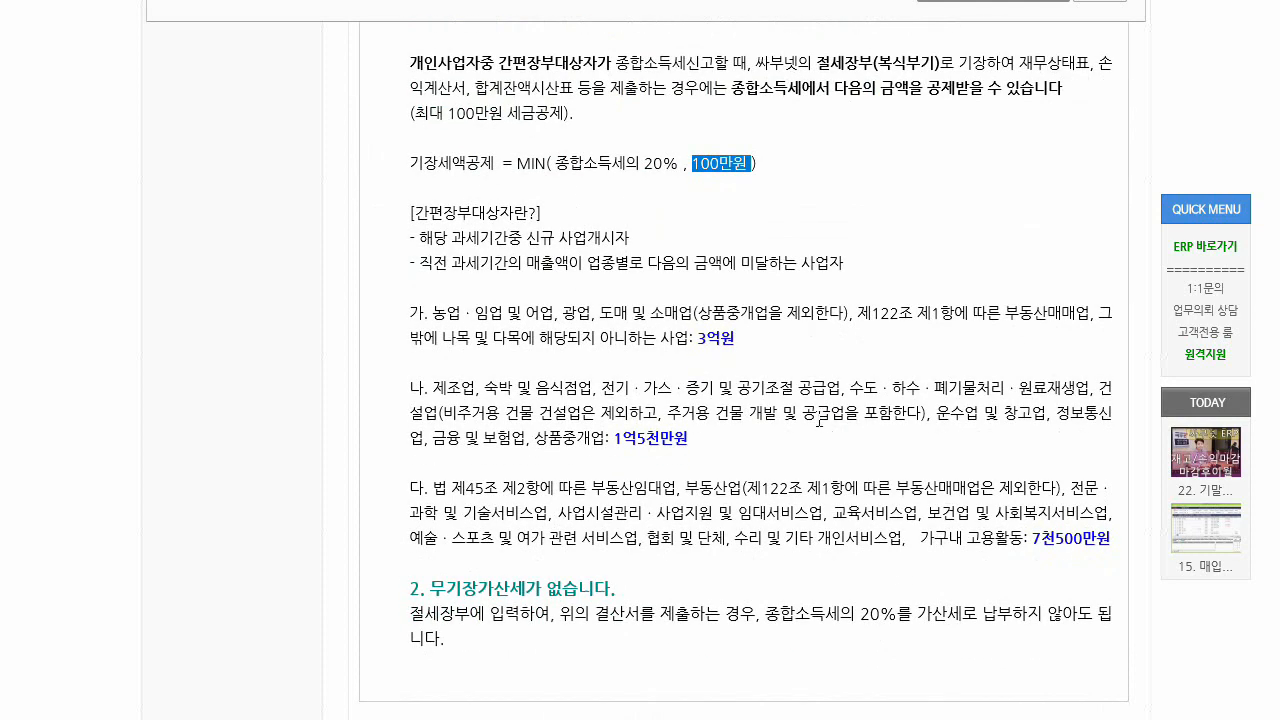
drag(431, 592, 547, 590)
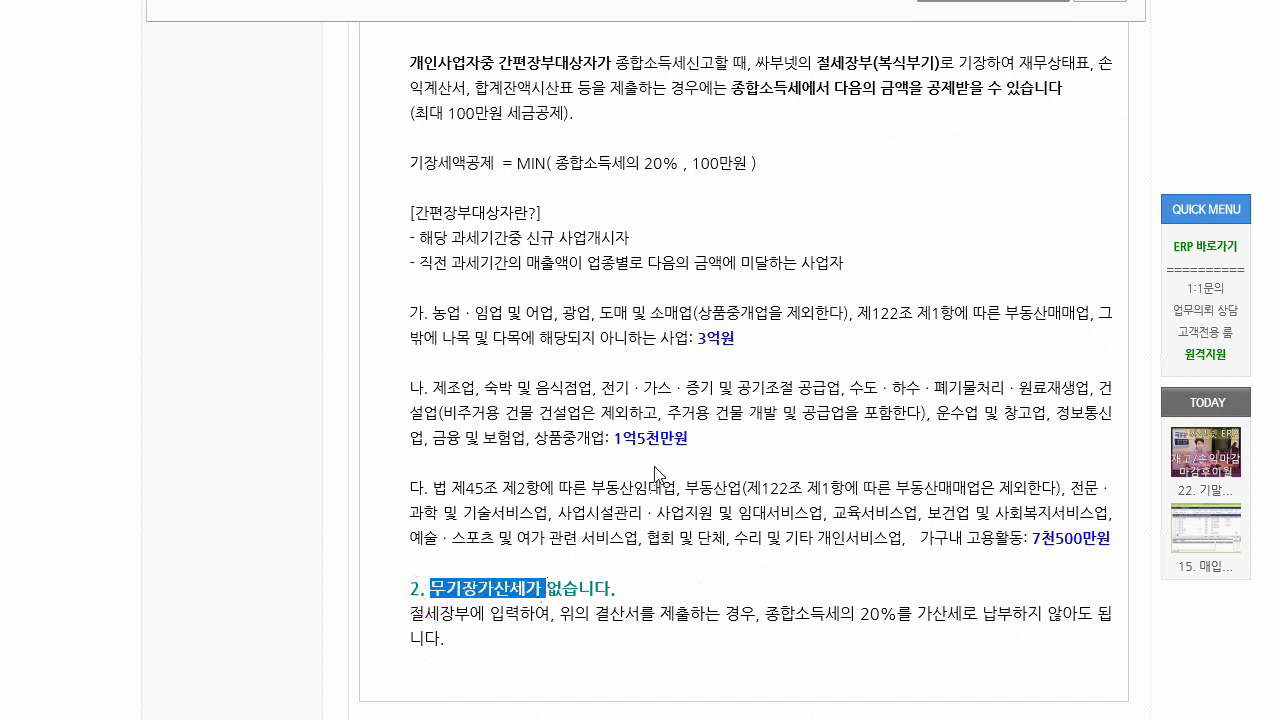
drag(822, 612, 936, 612)
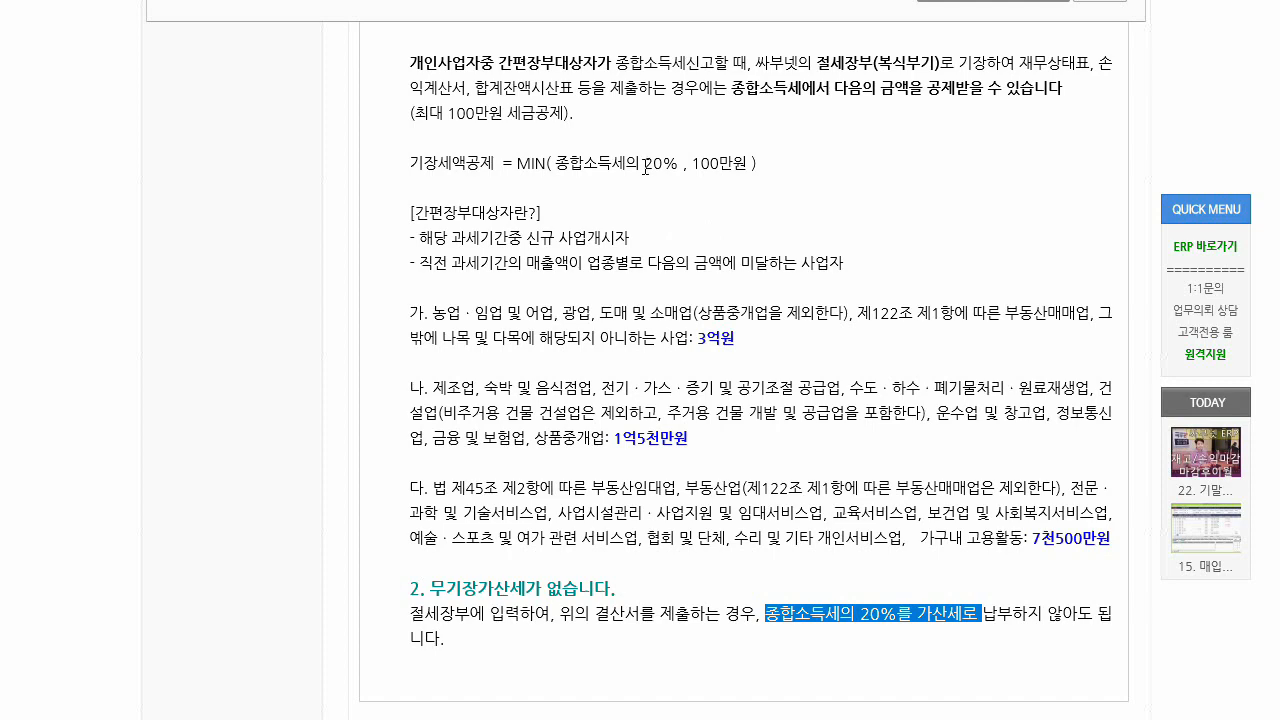
Step: Study in FAQ item 6 why the ledger is called 절세장부, which 간편장부대상자 qualify, the required statements and the 기장세액공제 formula
scroll(868, 255, up, 3)
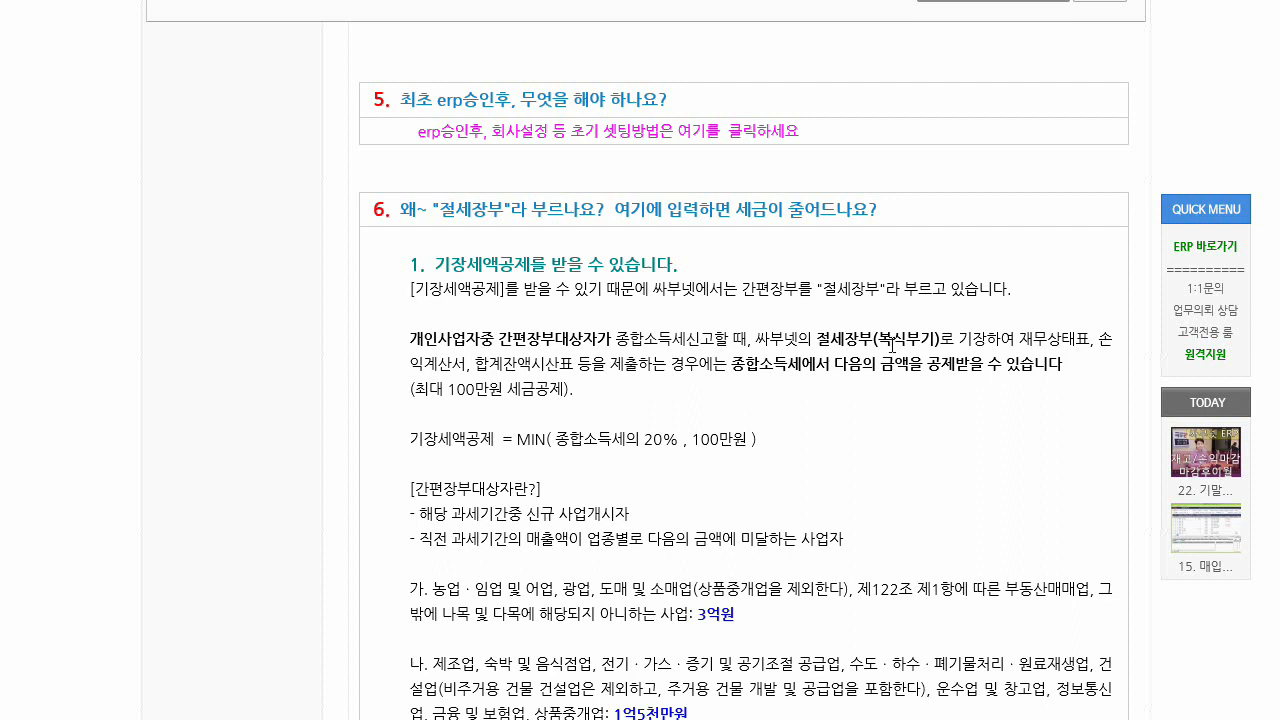
click(1025, 333)
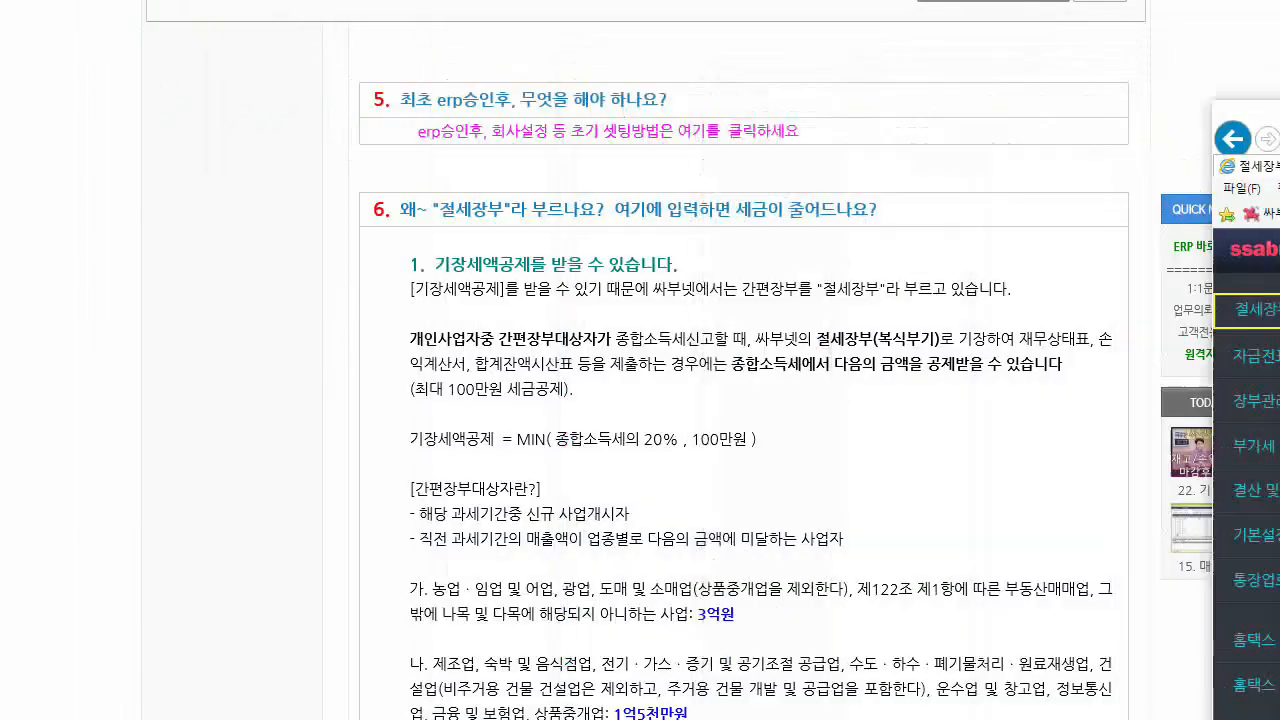
drag(1019, 339, 1062, 365)
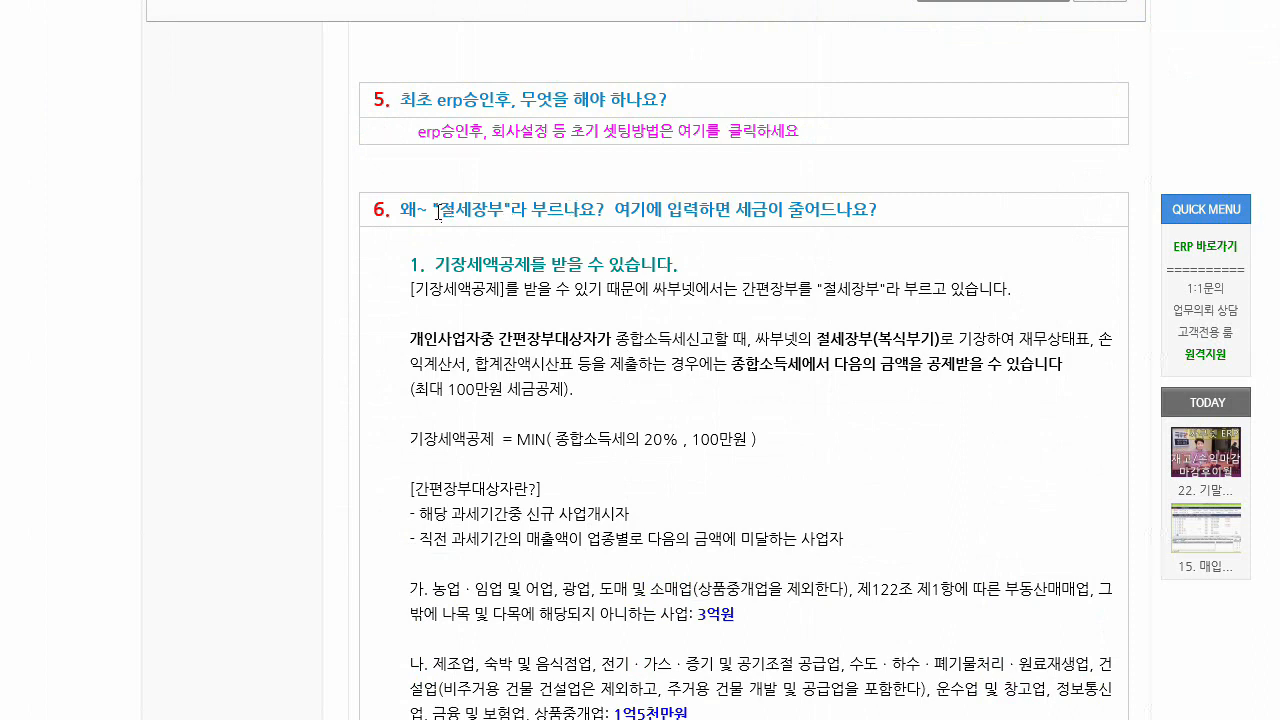
drag(498, 340, 556, 341)
drag(441, 211, 488, 211)
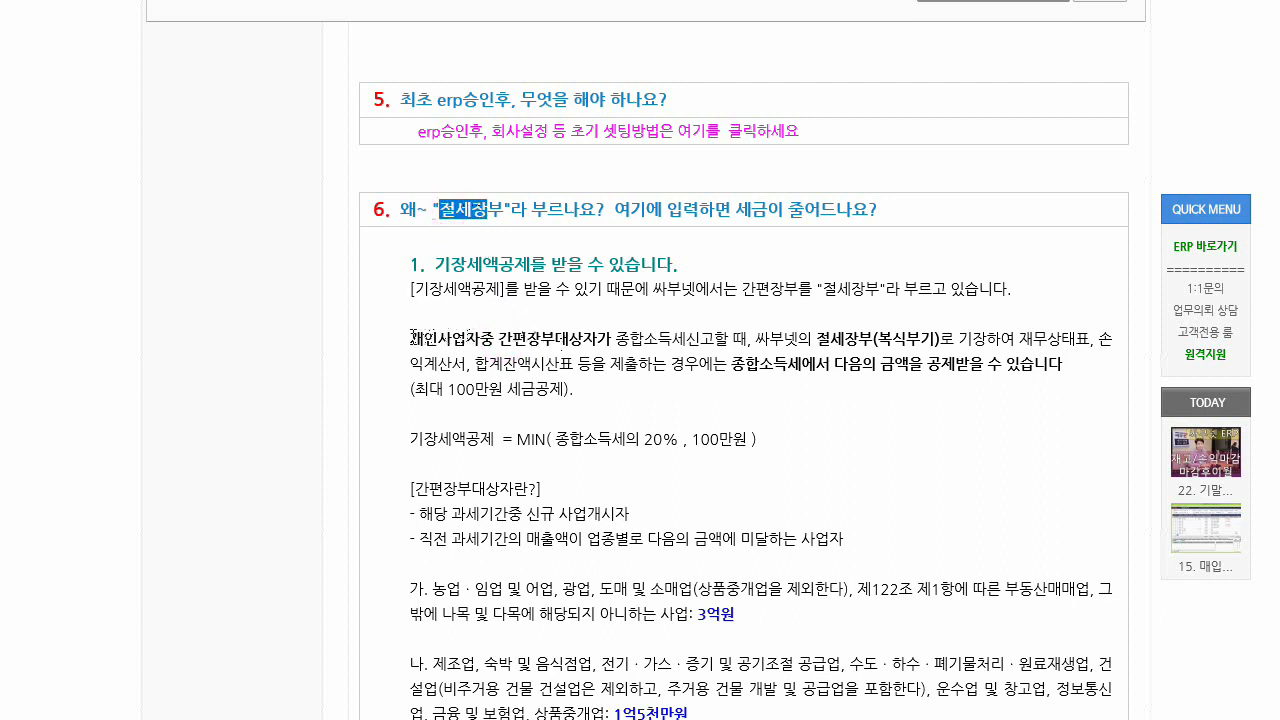
drag(410, 338, 468, 338)
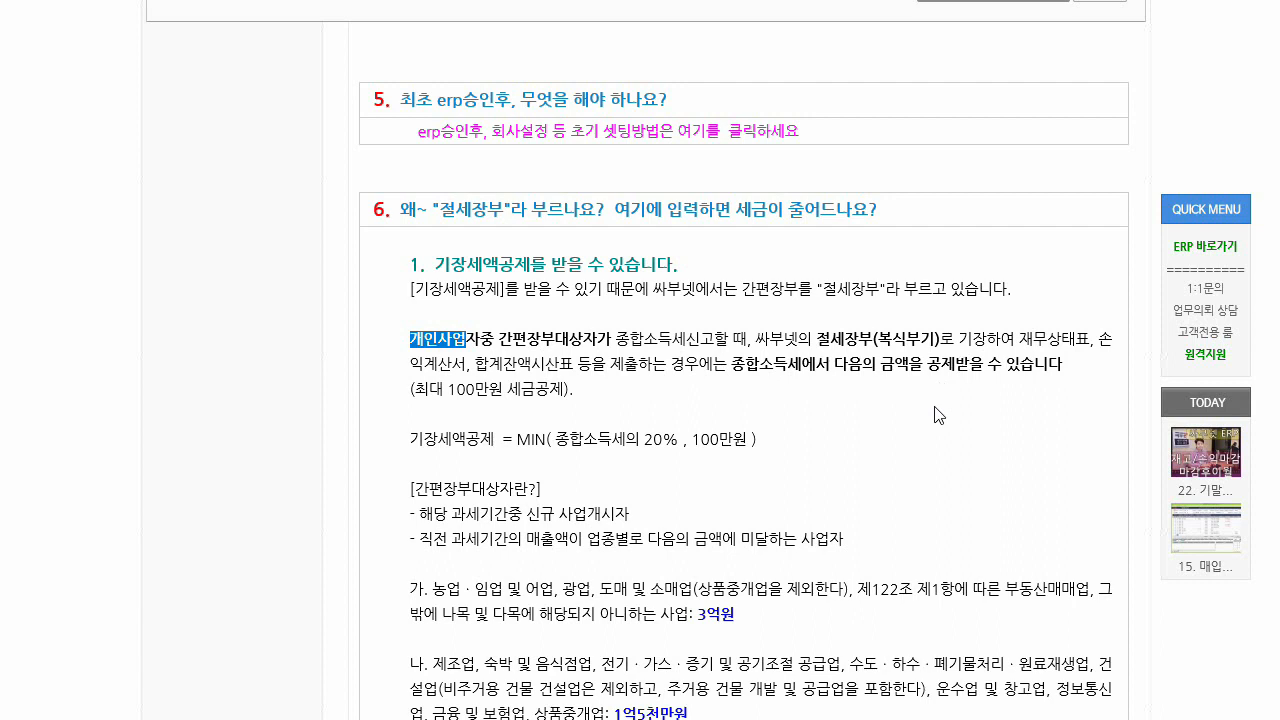
drag(1022, 340, 1093, 361)
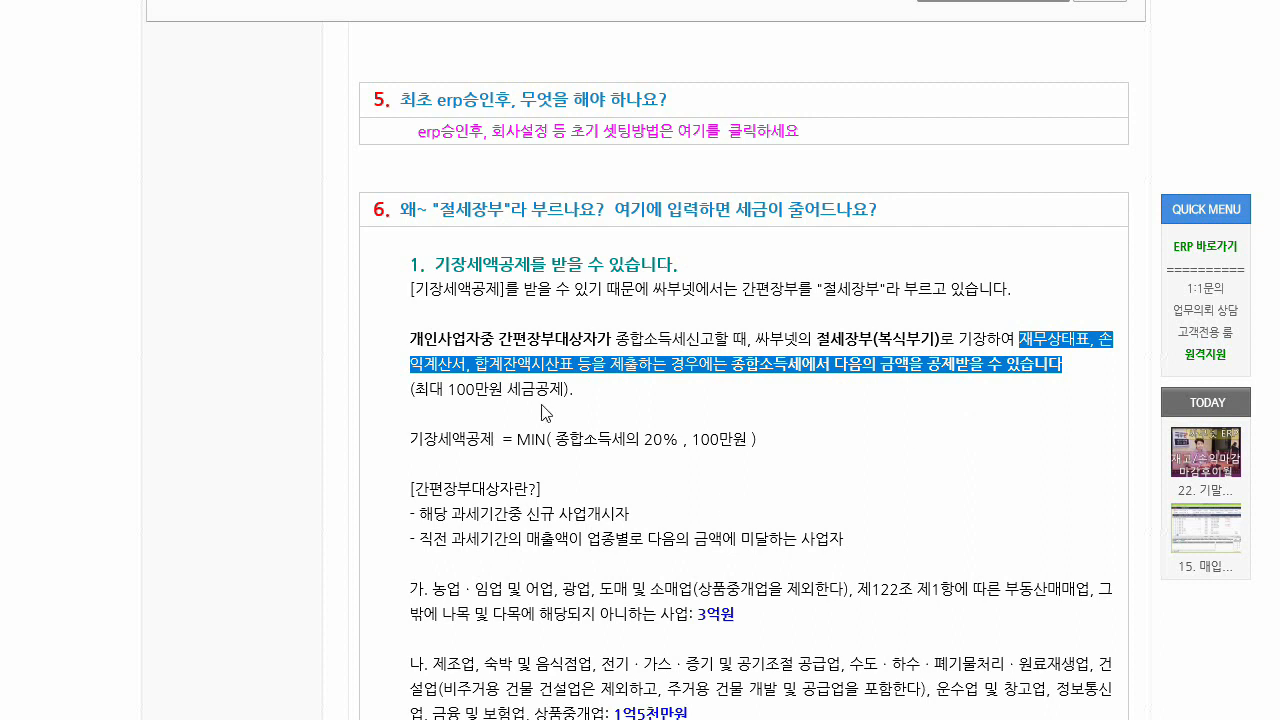
drag(503, 334, 597, 337)
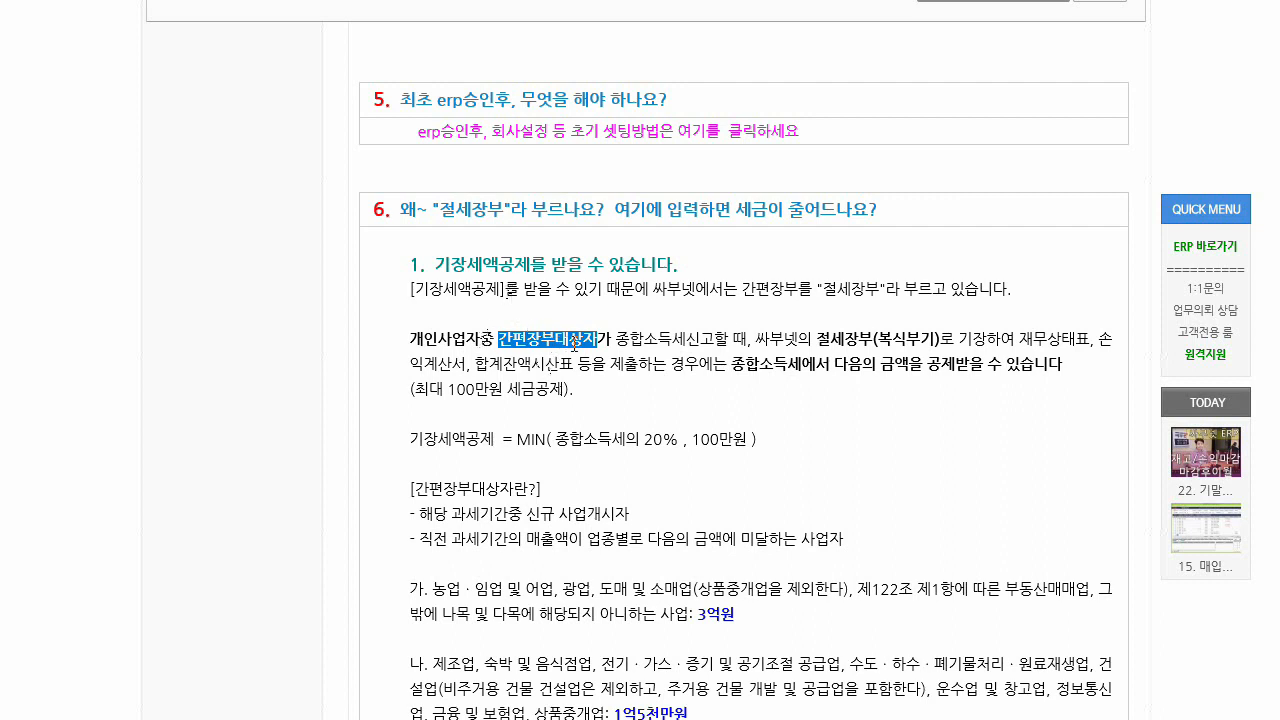
drag(439, 210, 505, 209)
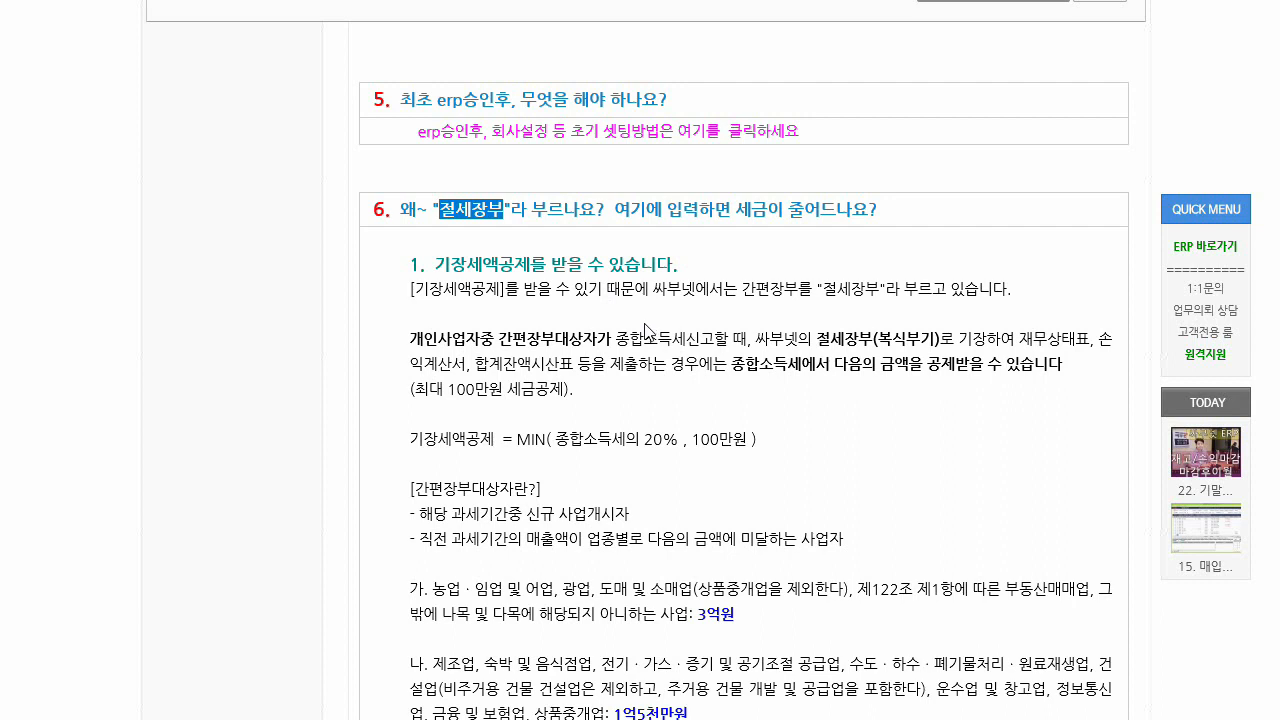
click(502, 340)
drag(502, 340, 588, 341)
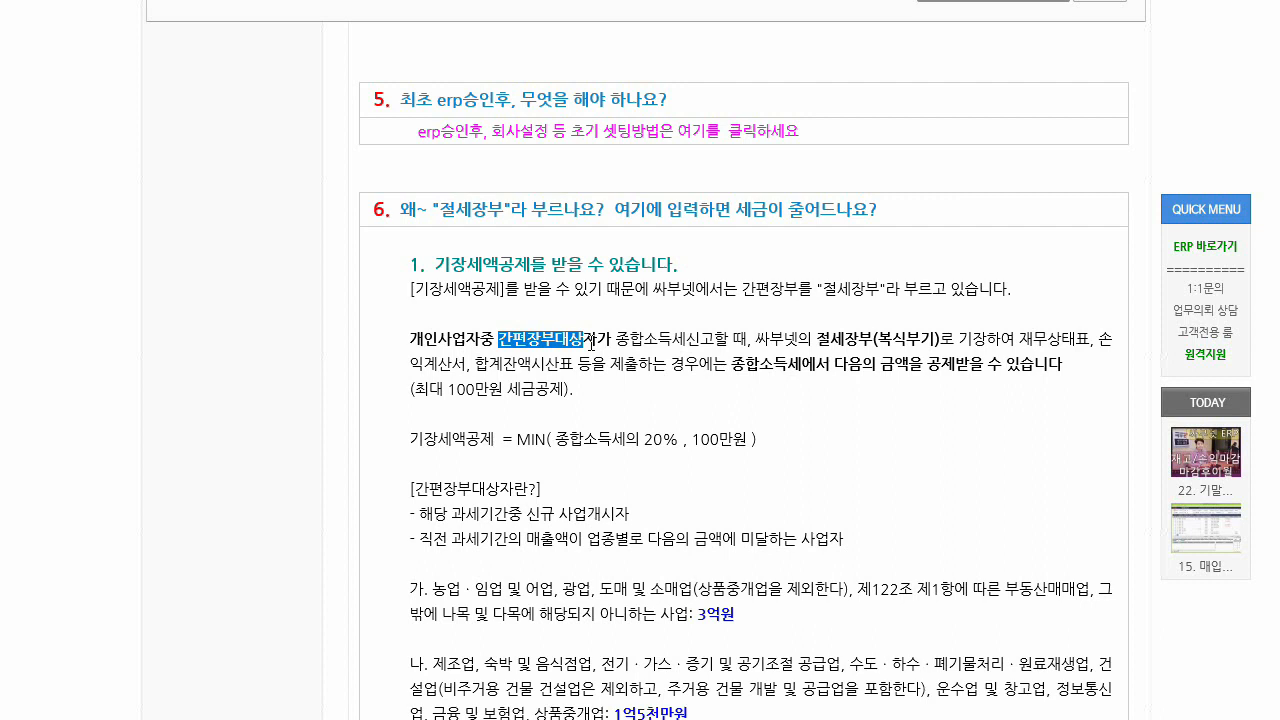
drag(453, 439, 646, 441)
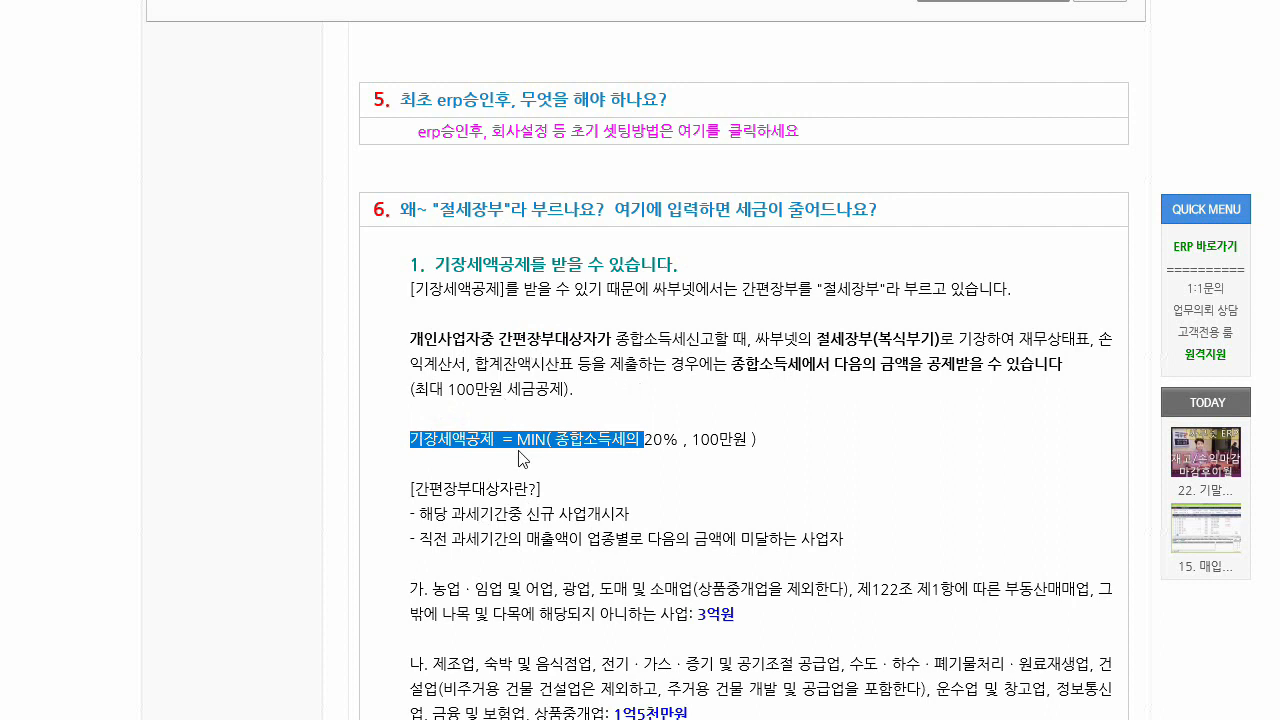
click(655, 440)
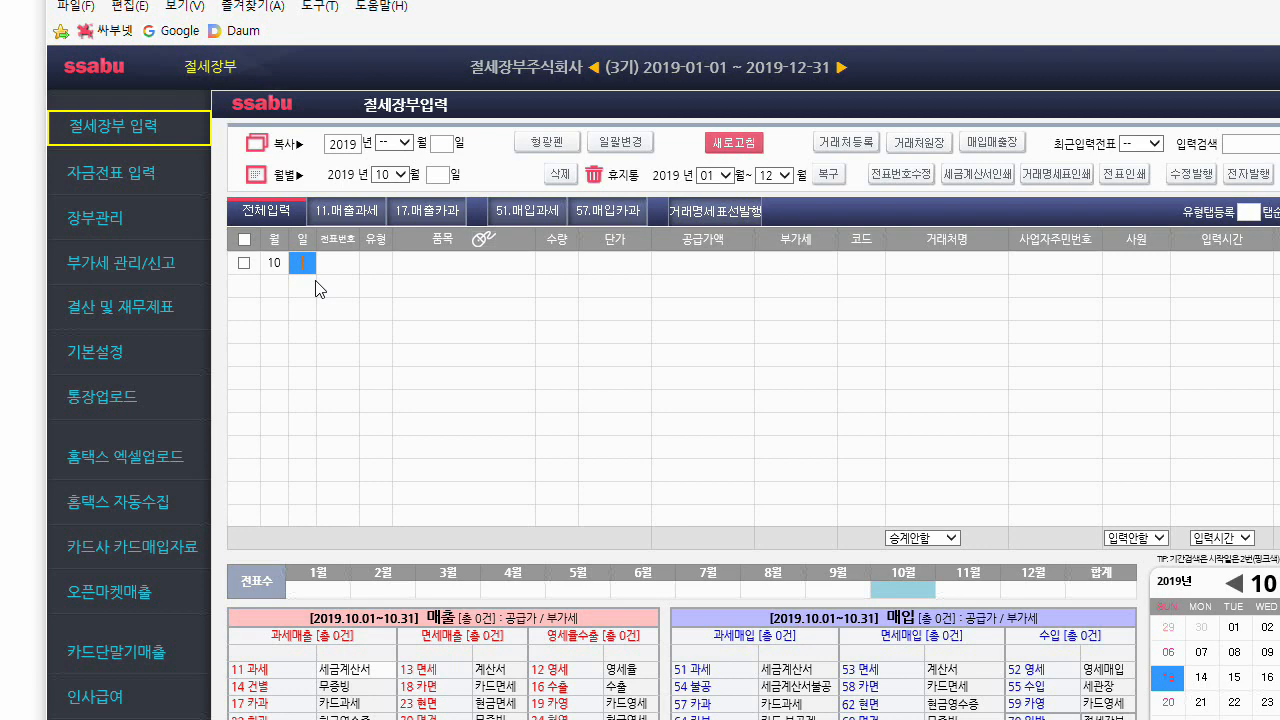
Step: Set the October row's day to 01 in the 절세장부입력 ledger and inspect its 분개 setting and transaction type codes
key(Return)
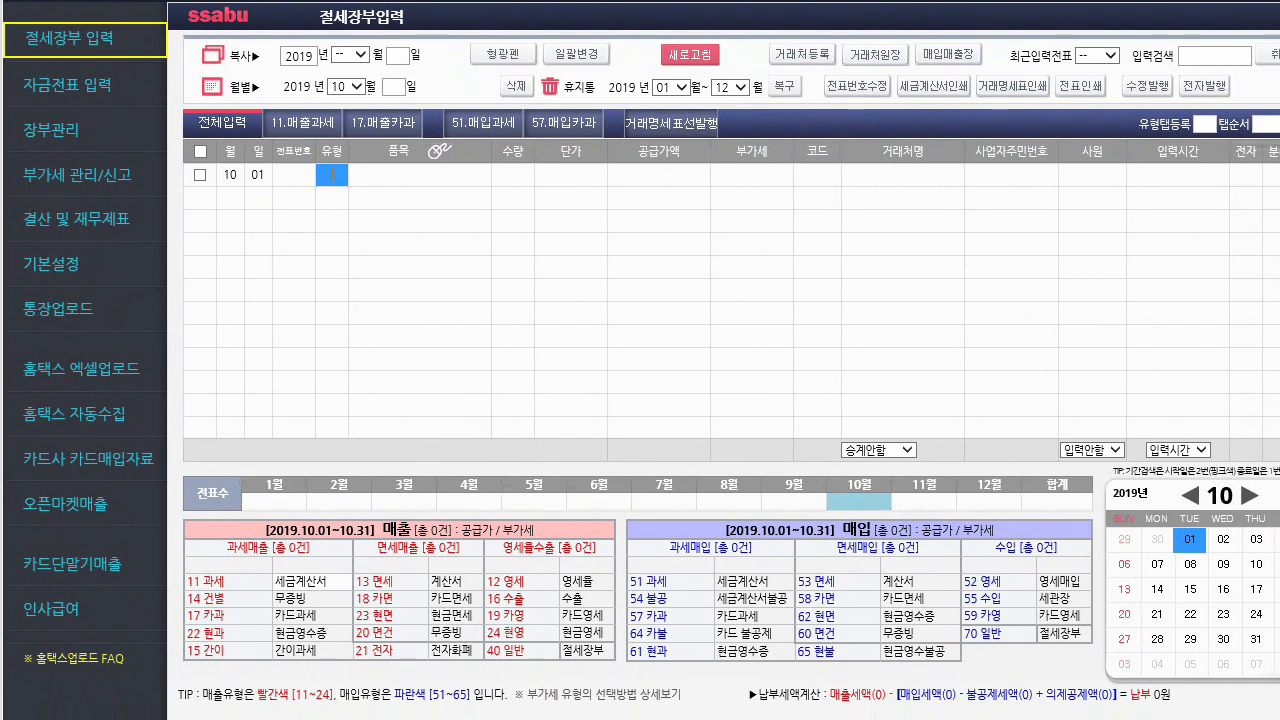
click(328, 157)
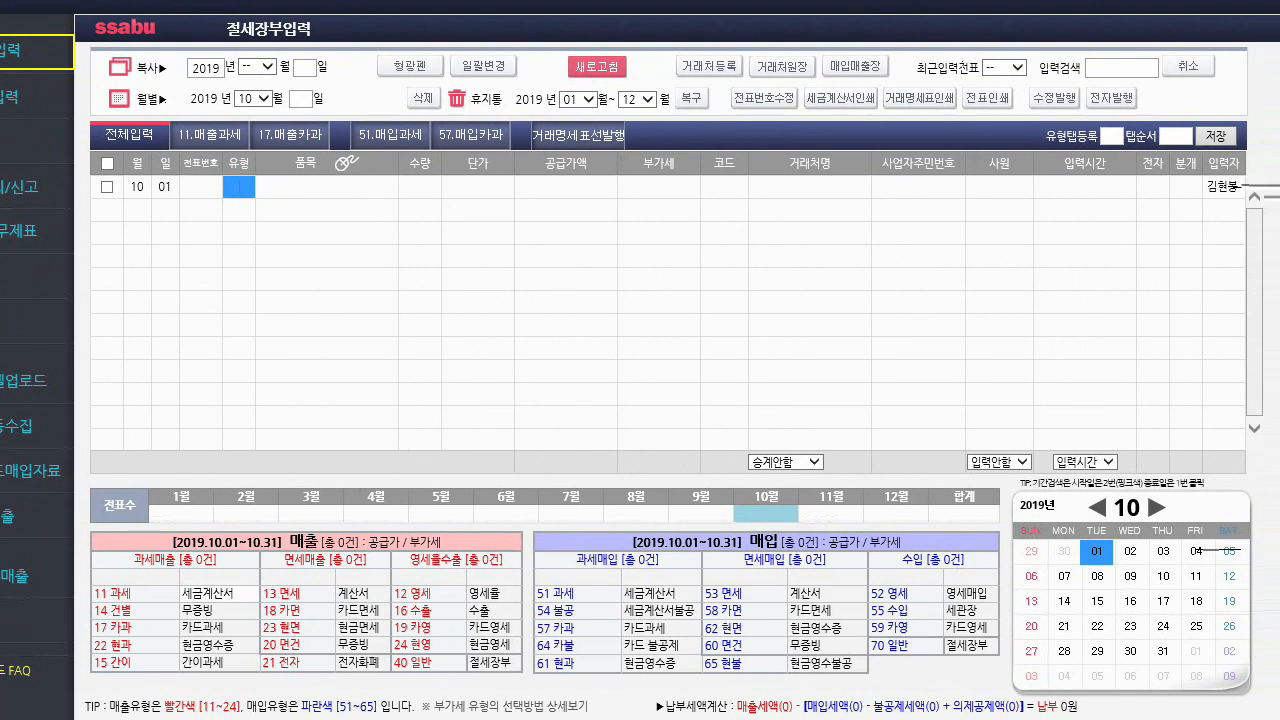
click(1184, 190)
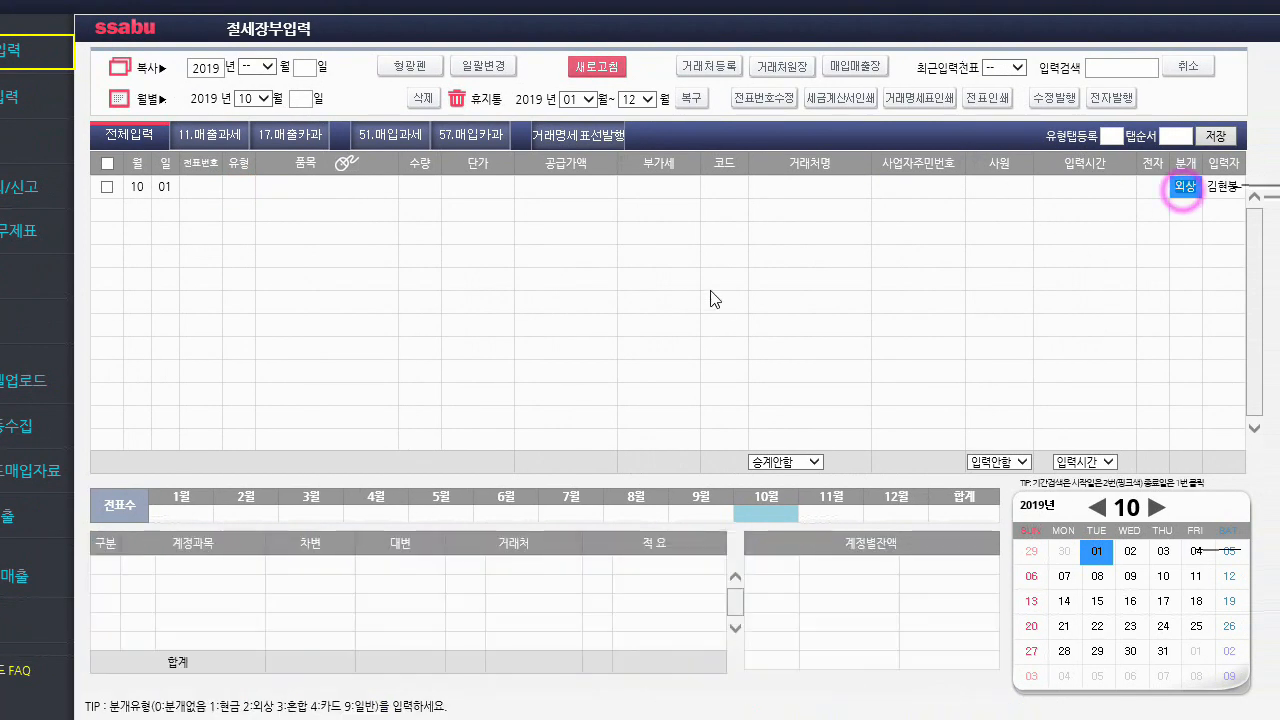
click(238, 187)
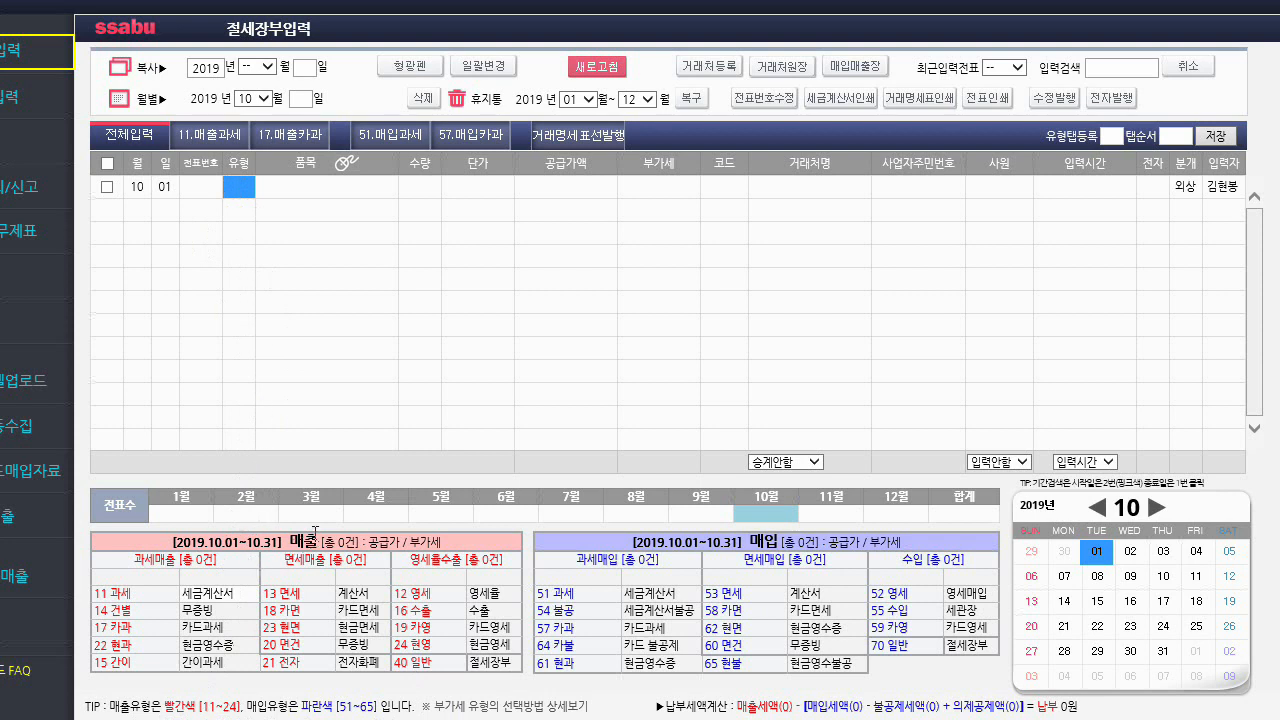
key(ctrl)
key(ctrl)
click(110, 594)
Step: Compare the 11.매출과세, 17.매출카과 and 57.매입카과 entry views, ending back in 전체입력
click(212, 137)
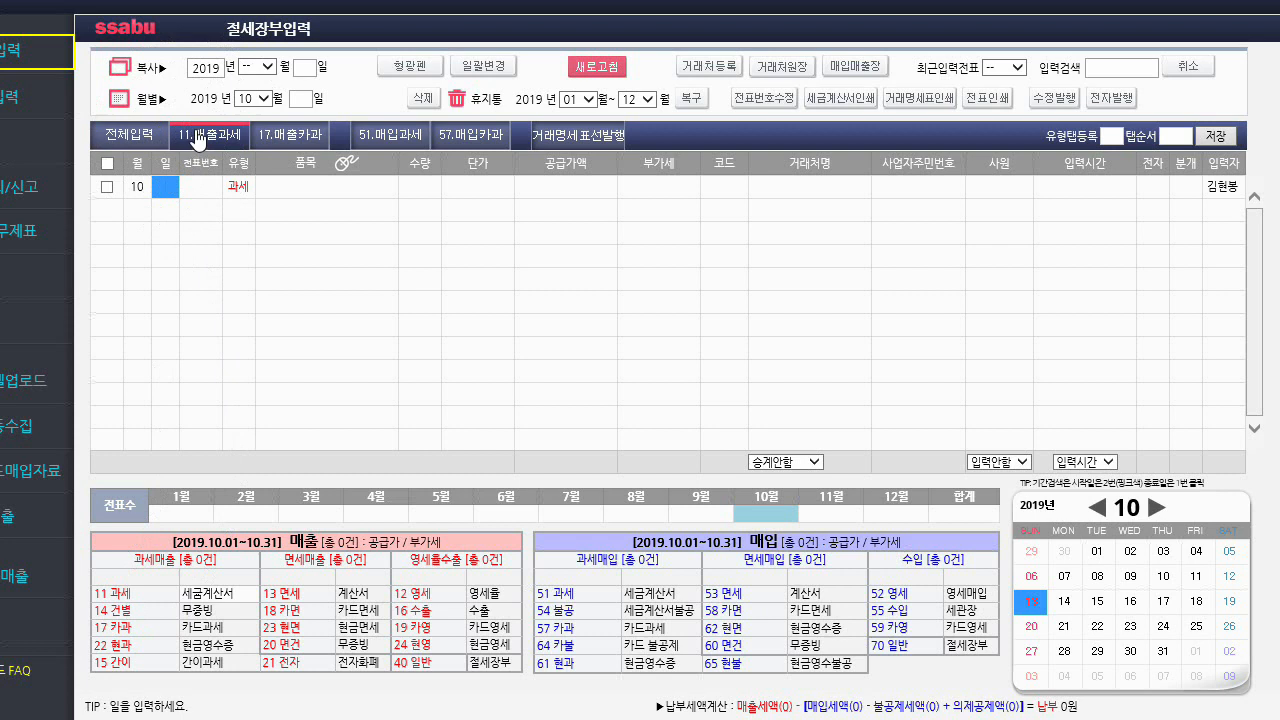
click(290, 140)
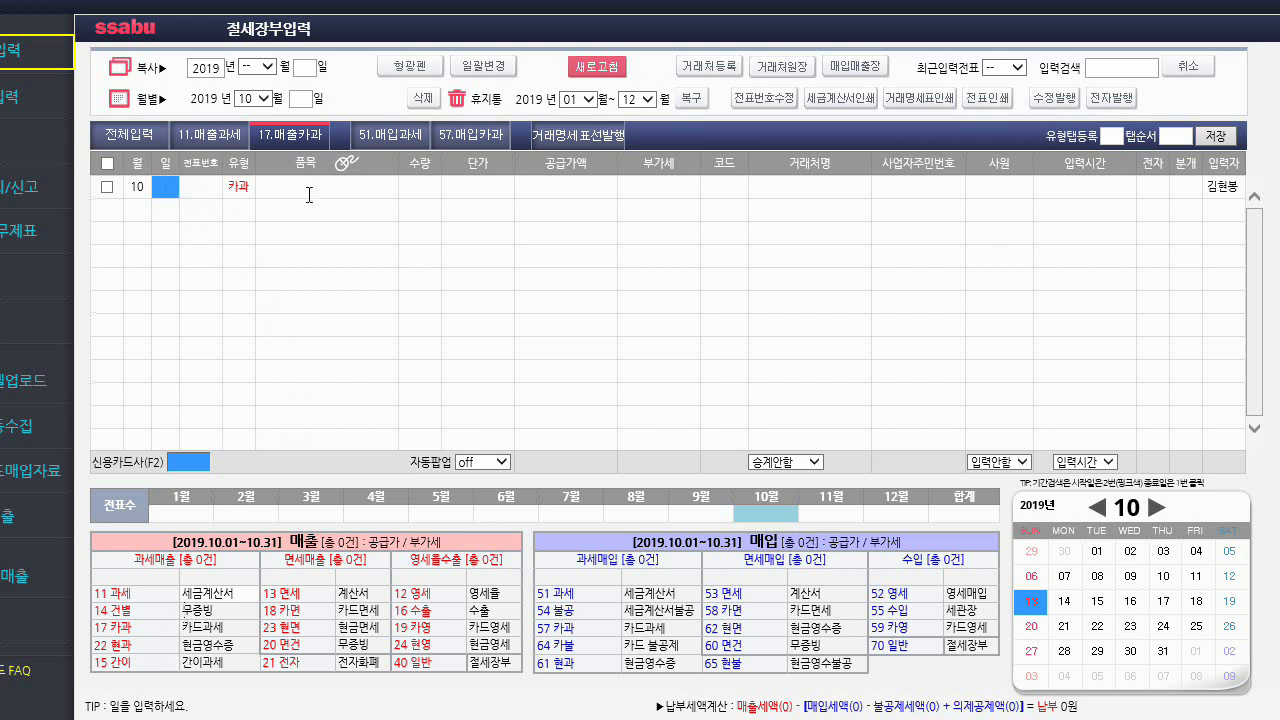
click(470, 133)
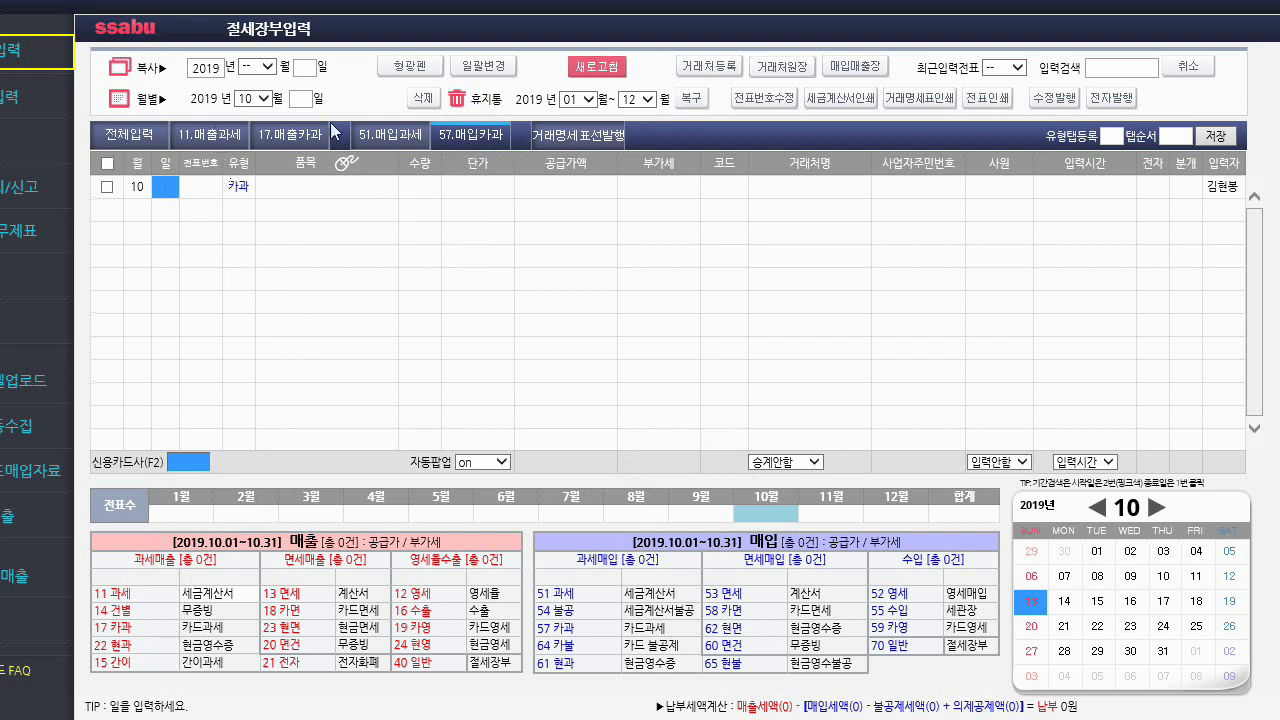
click(128, 140)
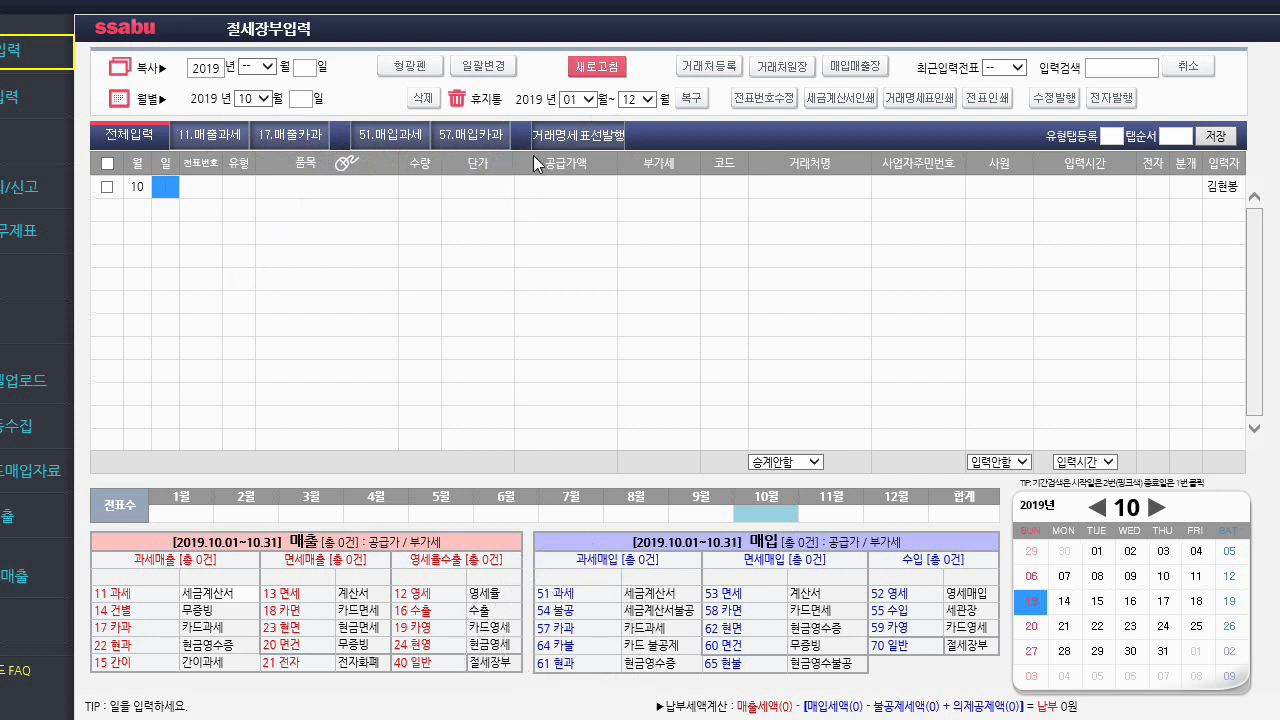
Step: Register transaction type 64 (카드 불공제) as an additional entry tab in the ledger and save it
click(463, 146)
click(574, 648)
click(574, 648)
click(1112, 136)
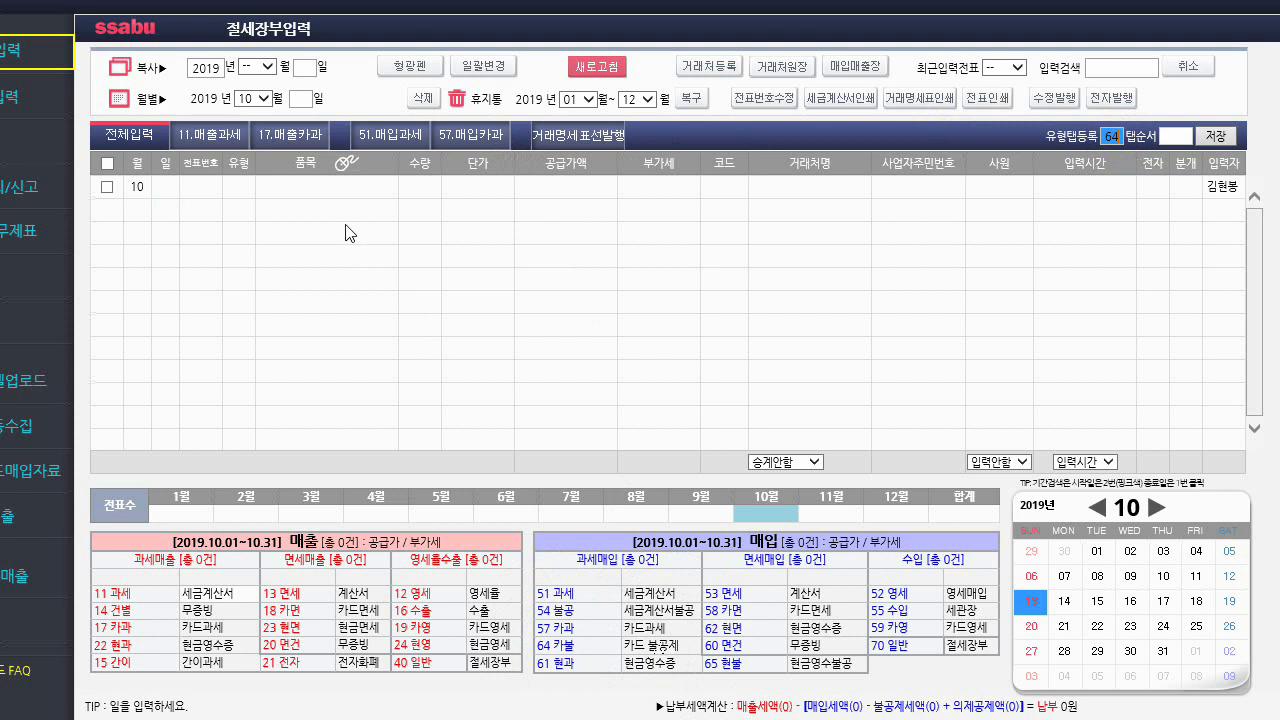
click(1178, 135)
click(1204, 138)
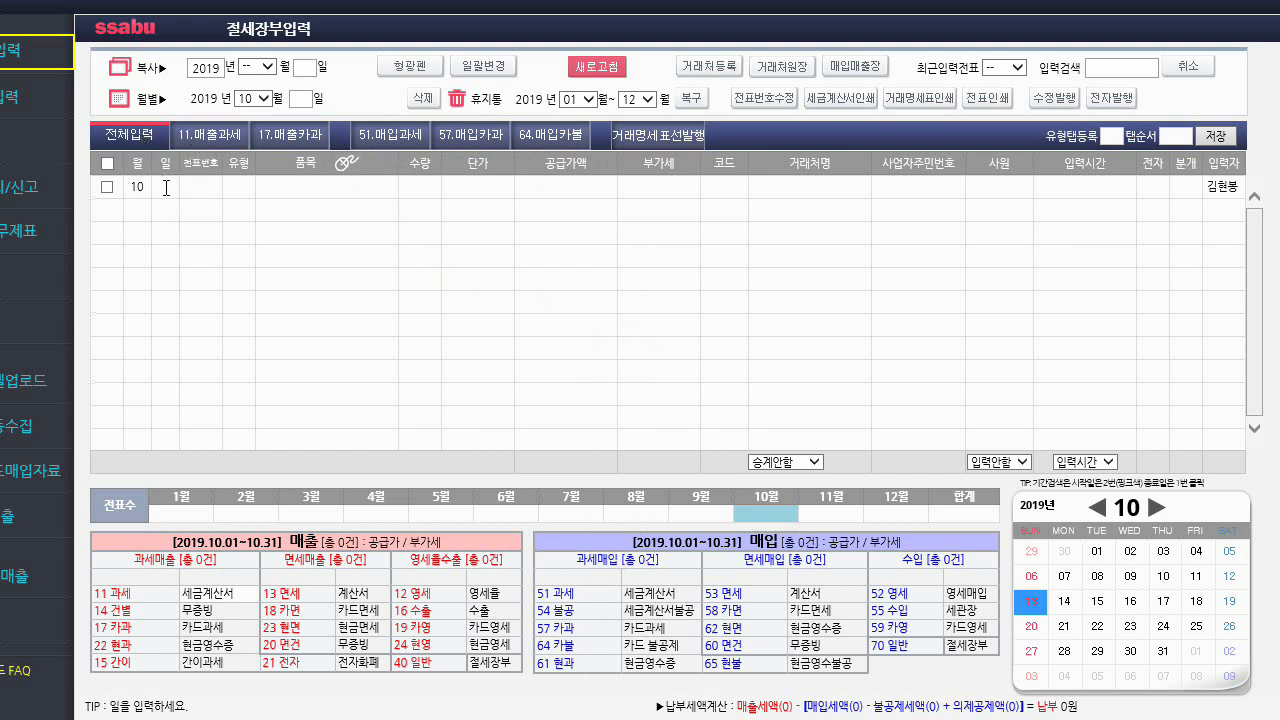
Step: Begin a 전체입력 entry in the October row with day 01 and transaction type 11 (과세)
click(200, 134)
click(159, 141)
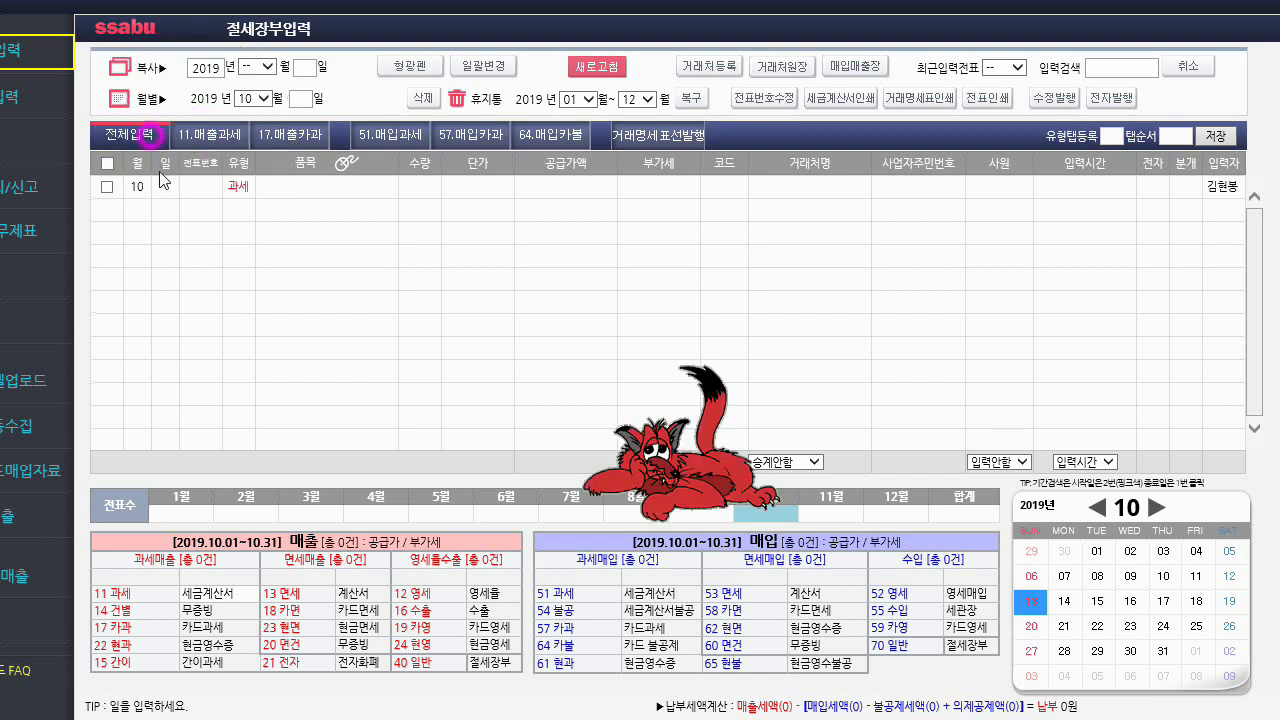
text(01)
key(Return)
text(11)
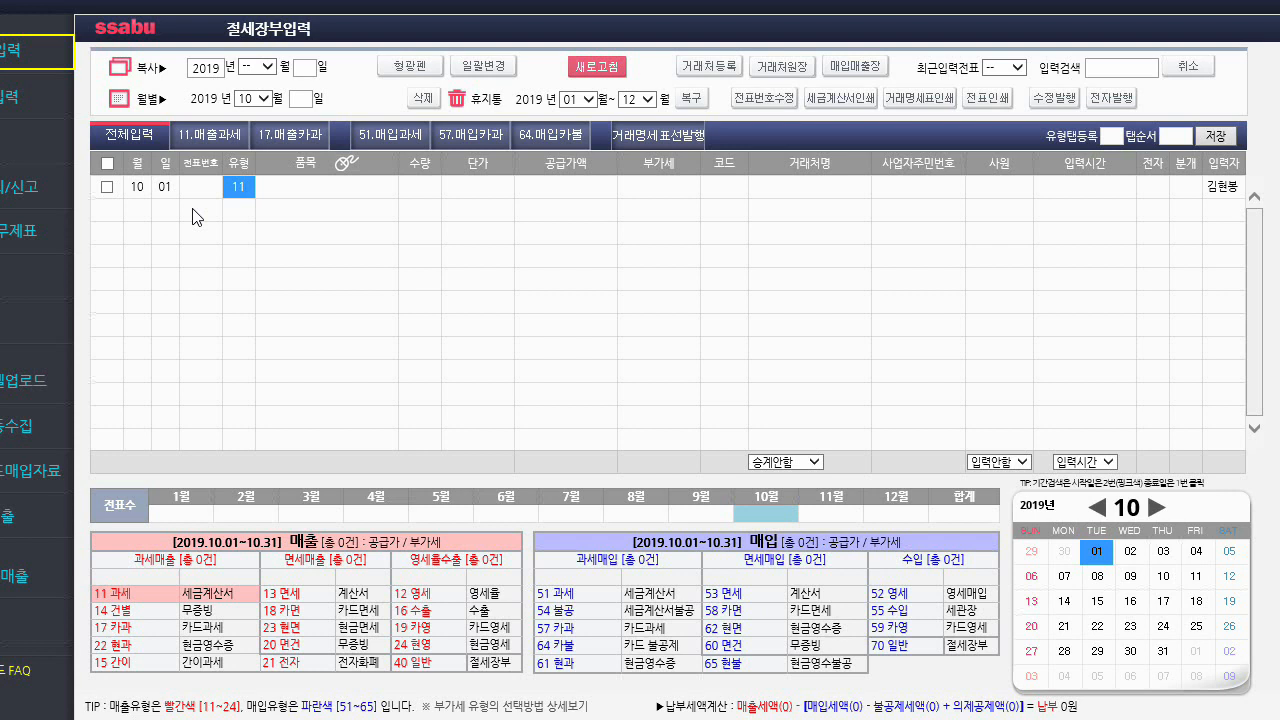
key(Return)
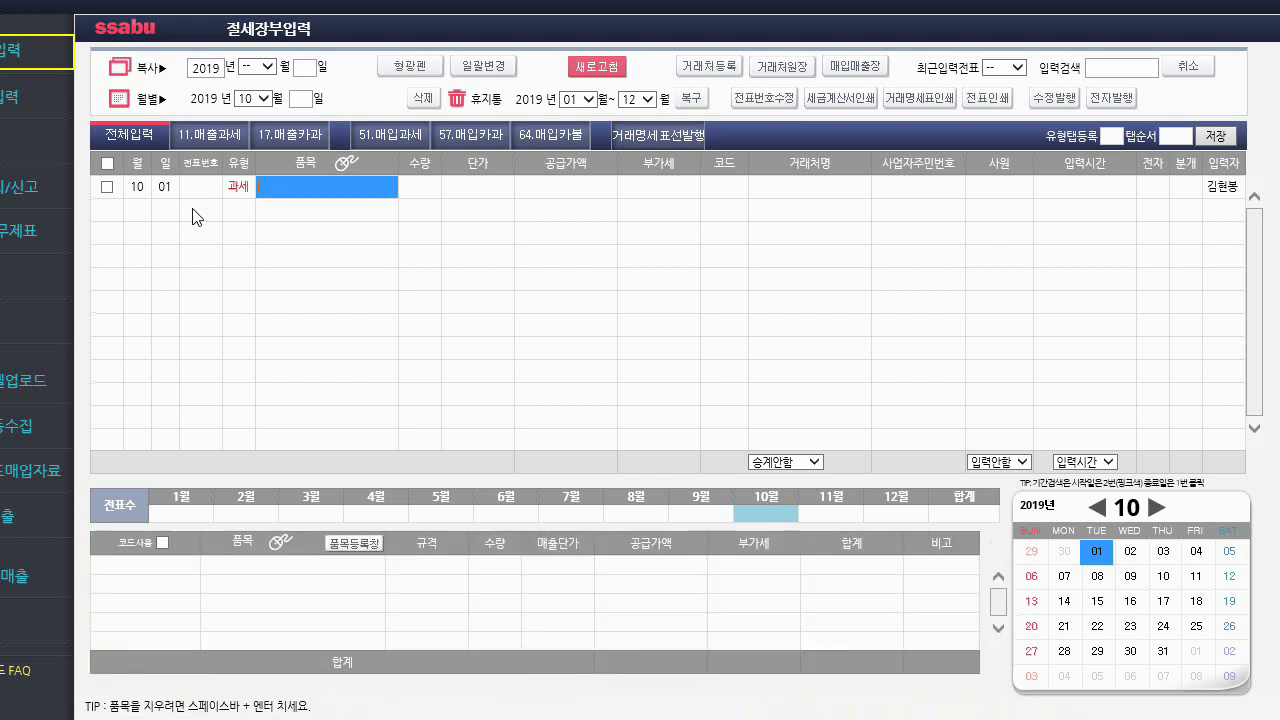
Step: Enter the item 아무거나 with no quantity or unit price, set 공급가액 to 10,000 and accept the calculated VAT
text(아무거나)
key(Return)
key(Left)
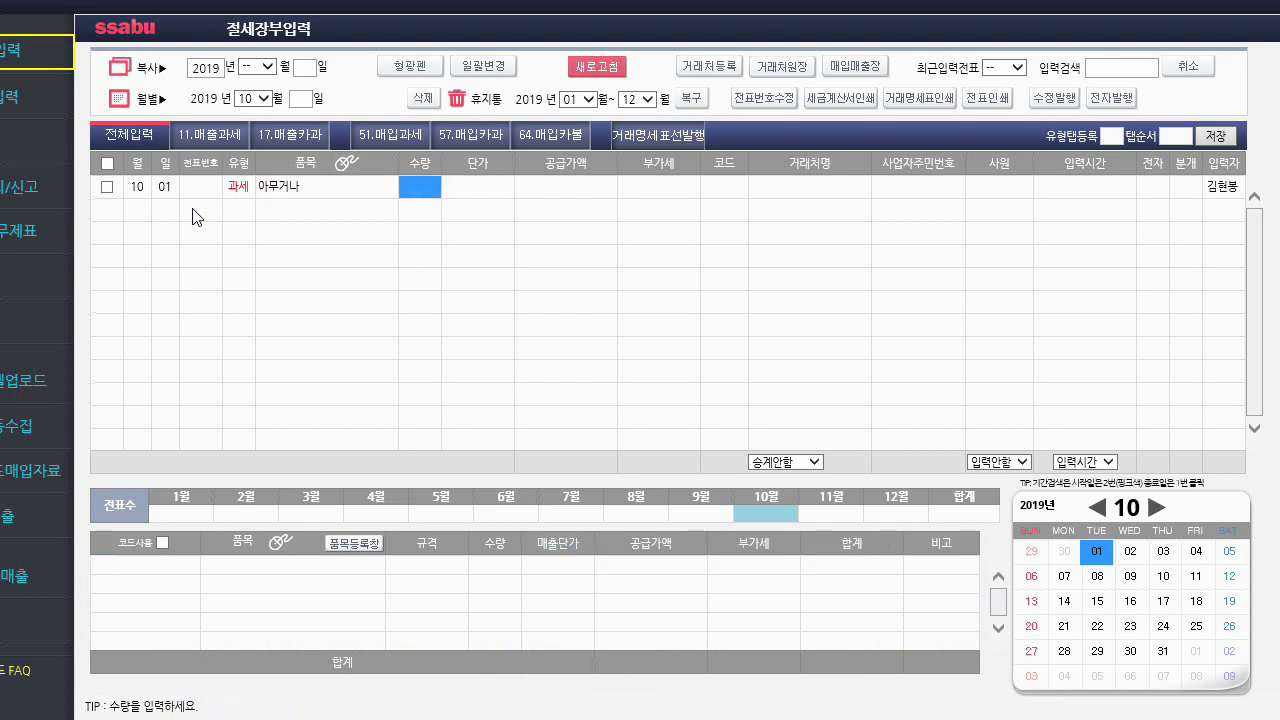
key(Return)
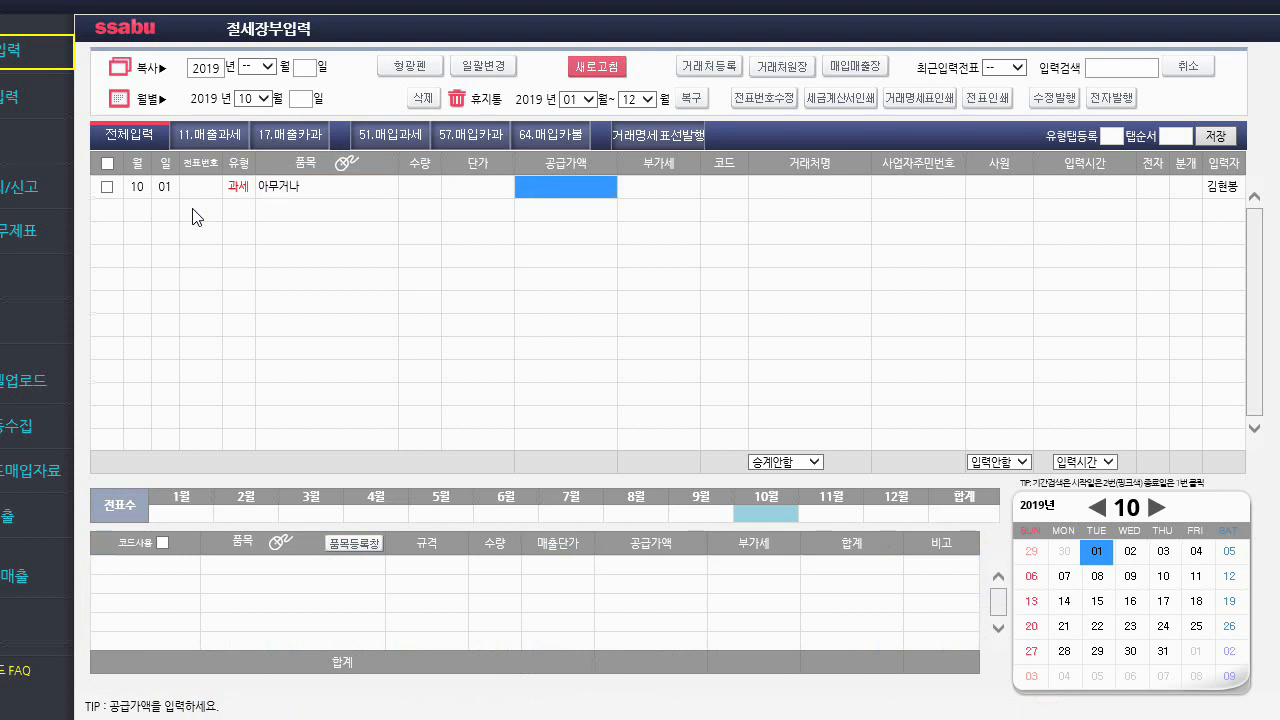
text(10,000)
key(Return)
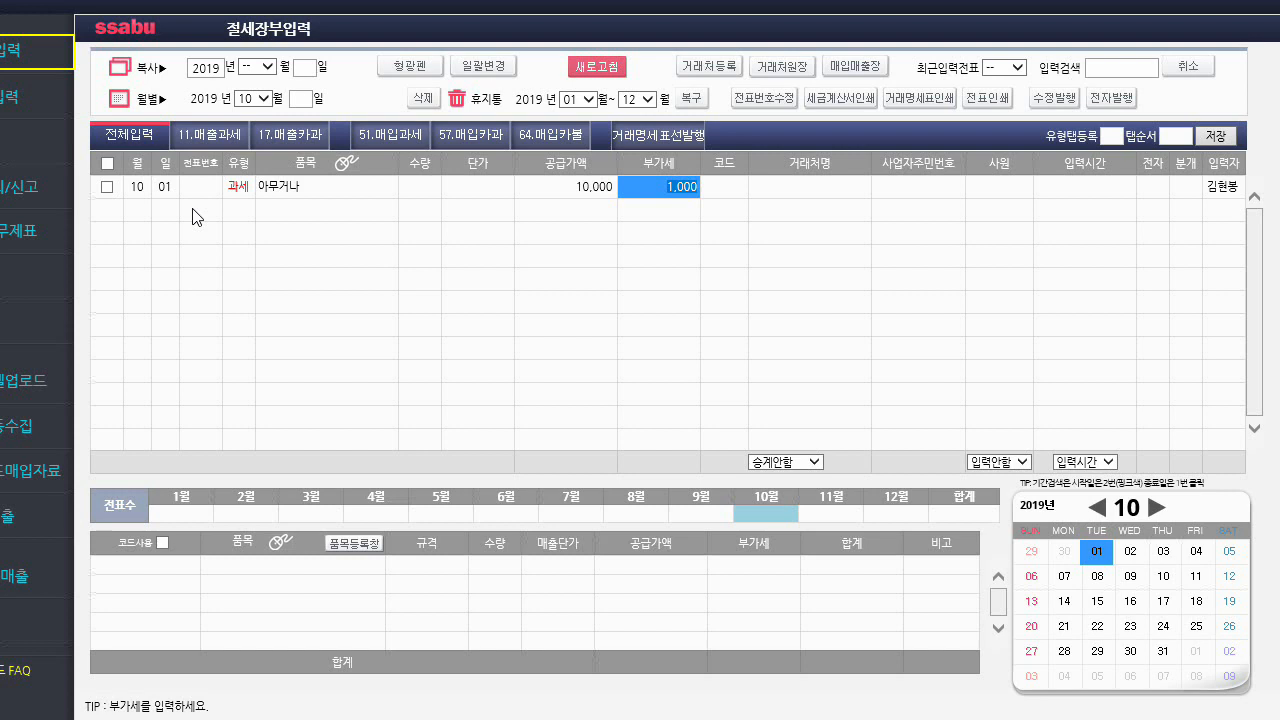
key(Return)
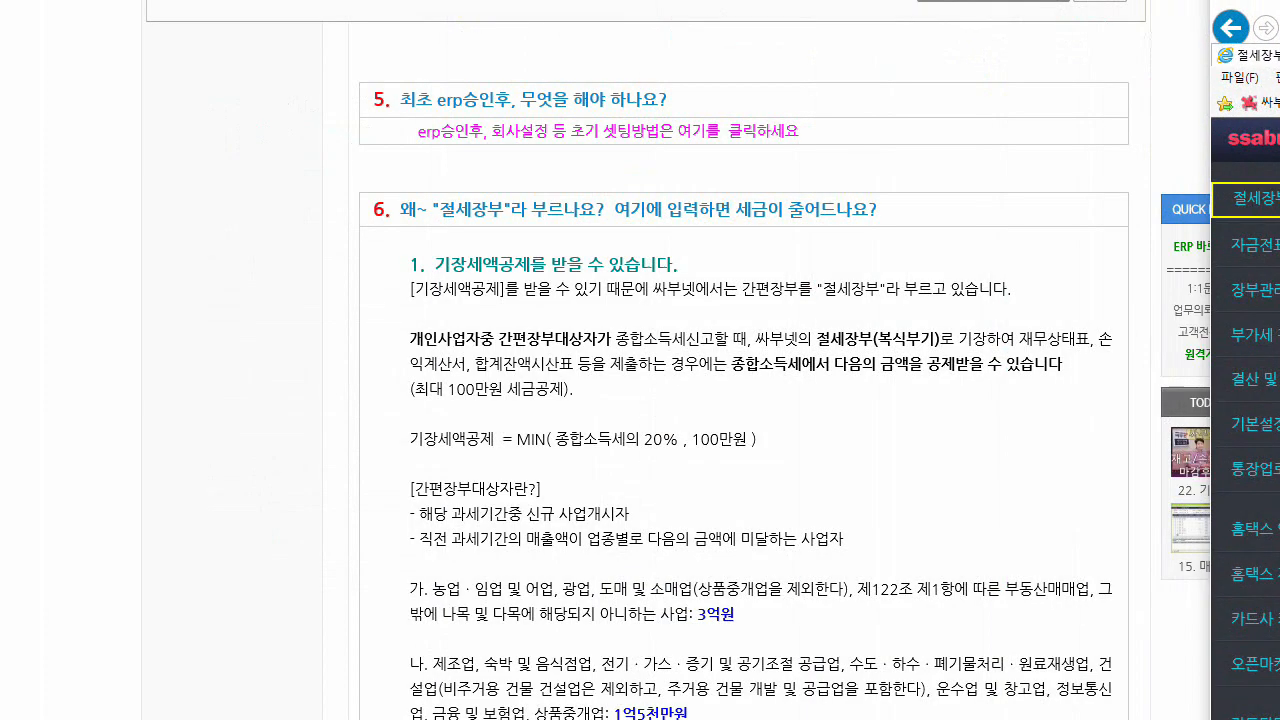
Step: Open the 싸부 강의실 lecture list on the ssabu website and locate the 거래처등록방법 lecture
scroll(745, 236, up, 10)
scroll(745, 236, up, 15)
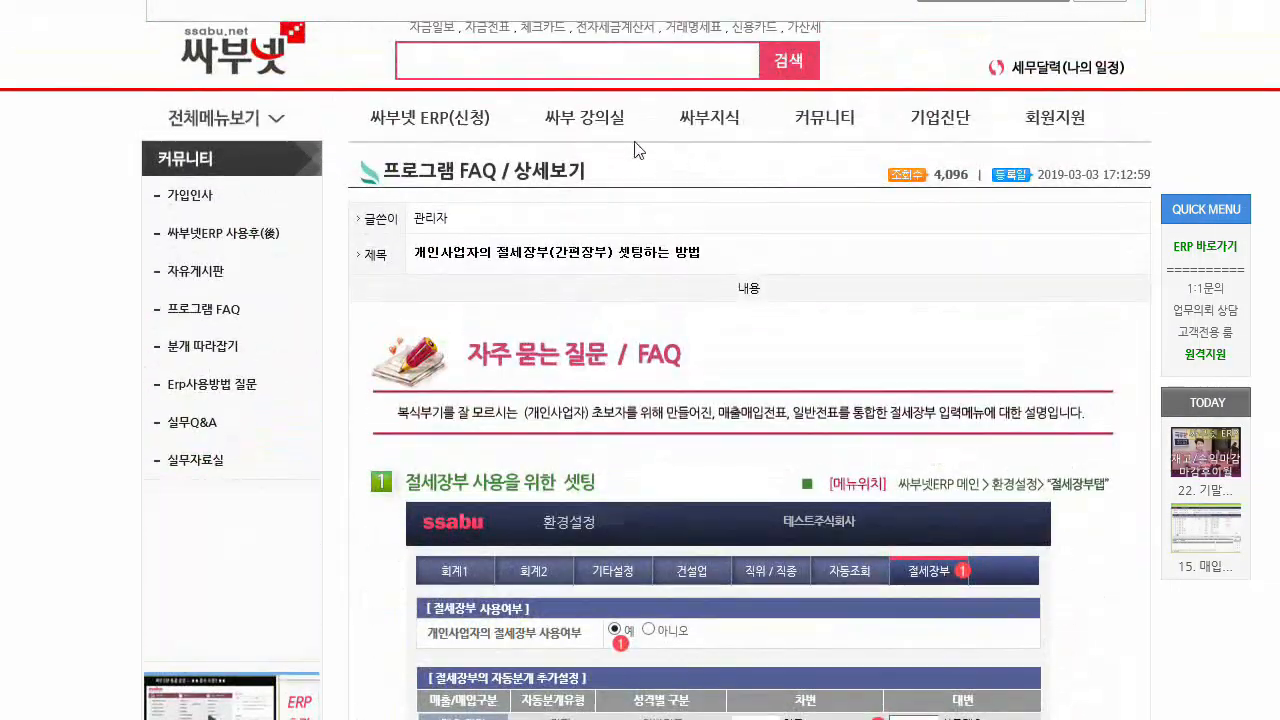
click(603, 148)
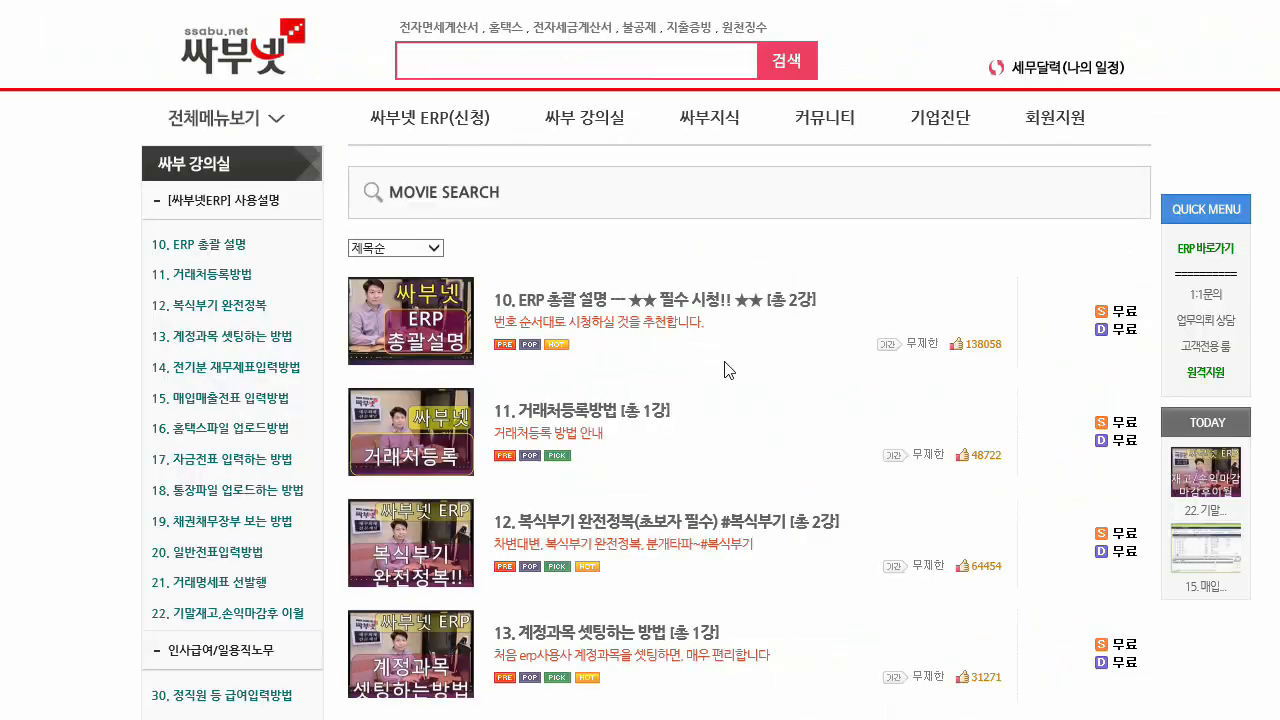
click(576, 419)
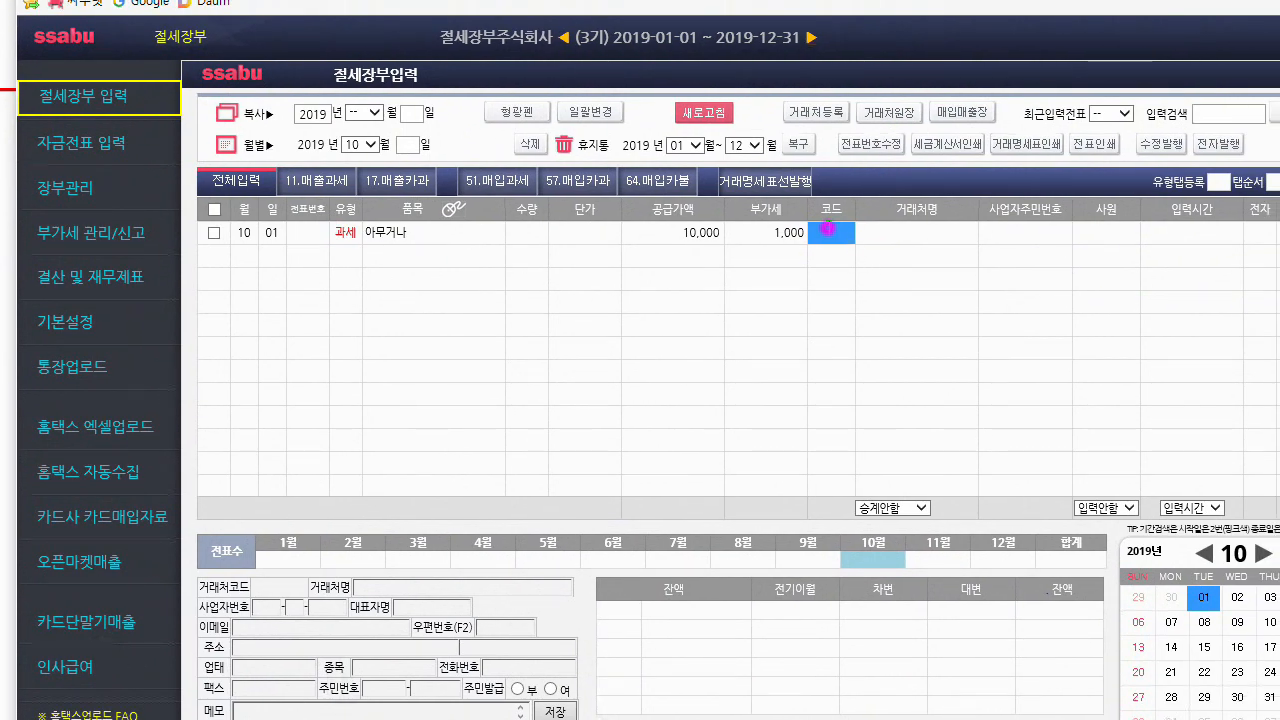
Step: Register the new customer 새로운거래처(주) from the entry row and fill in its business registration number
text(새로운거래처(주))
key(Return)
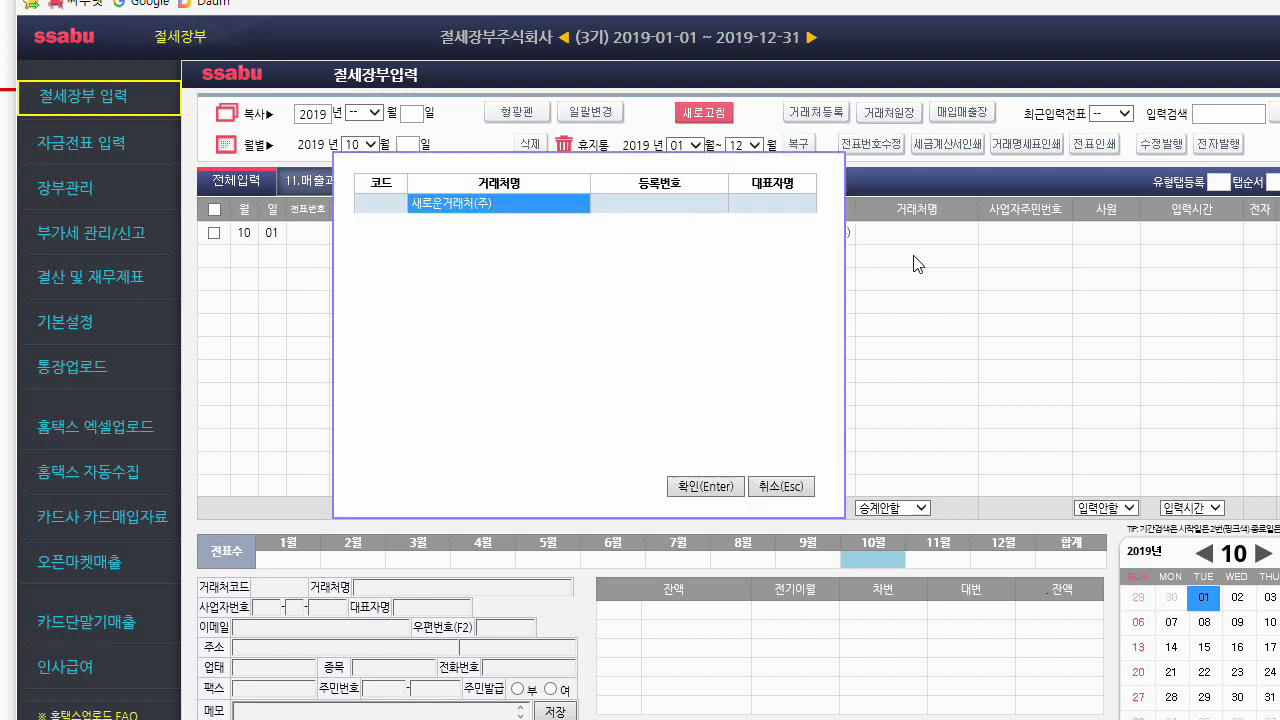
key(Return)
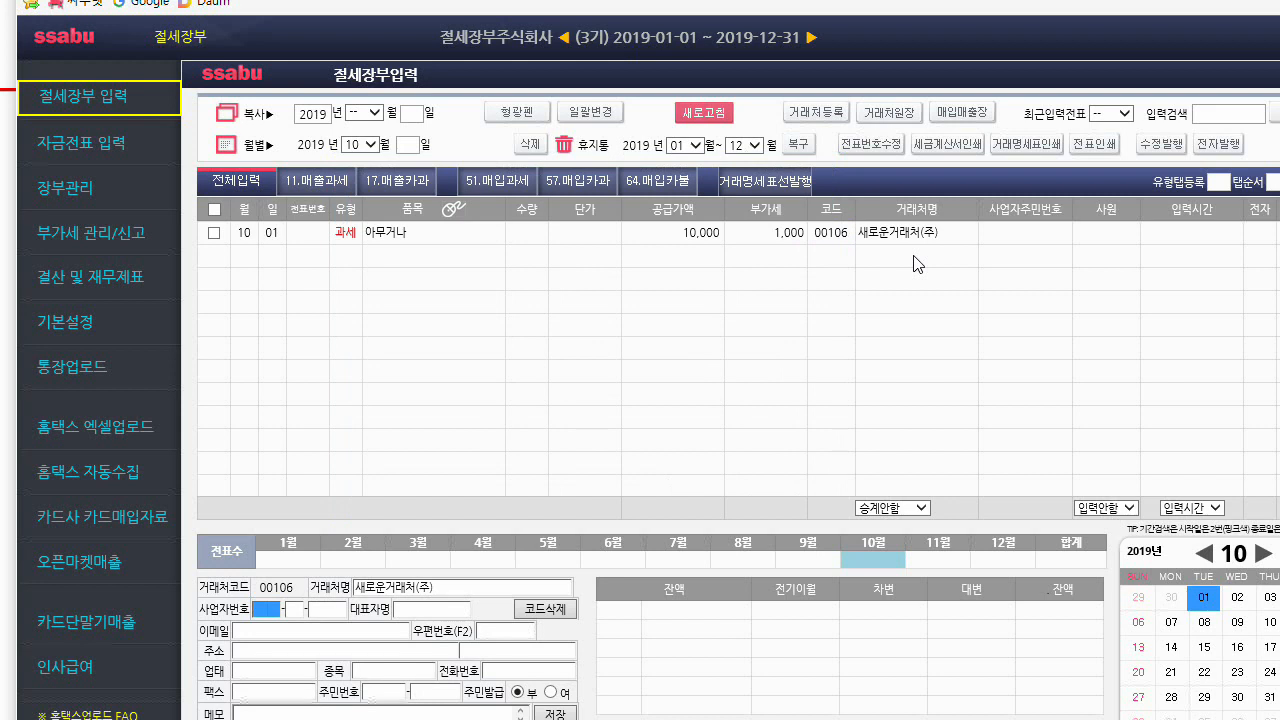
text(111-22-33334)
key(Return)
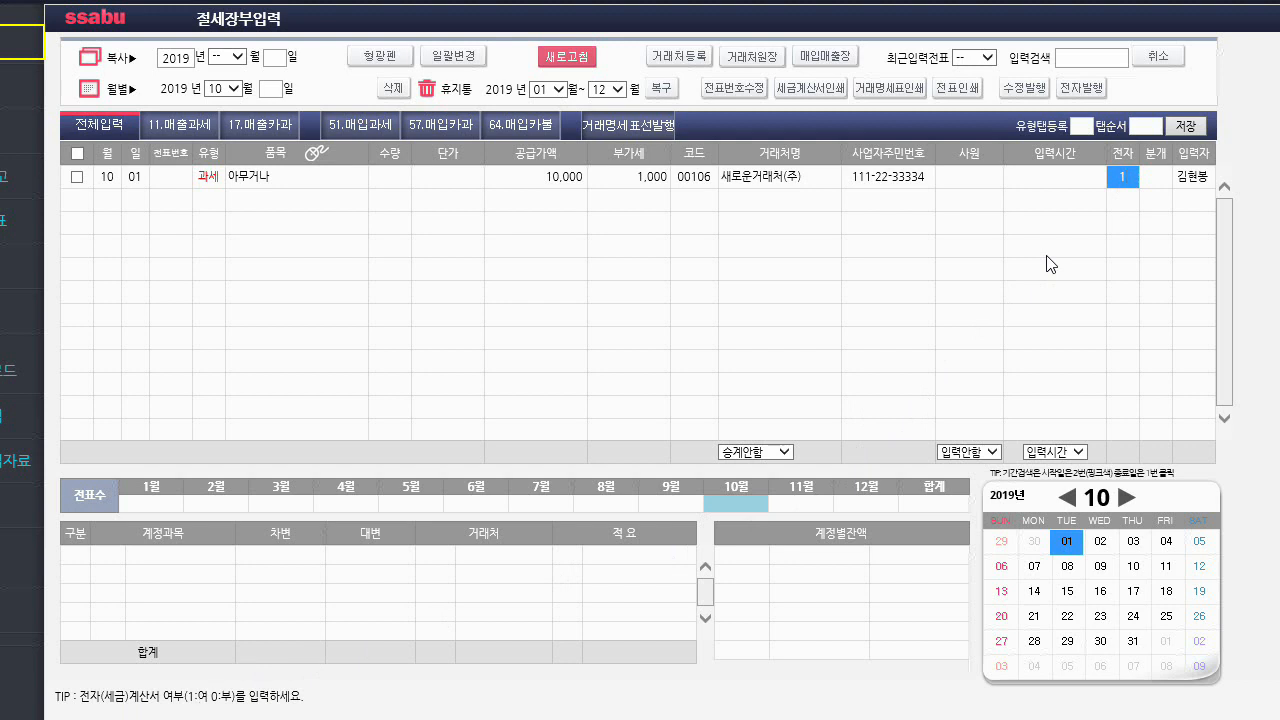
Step: Mark the entry as an electronic invoice (여), set its 분개 type to 1 (현금) and accept the generated journal lines
key(Return)
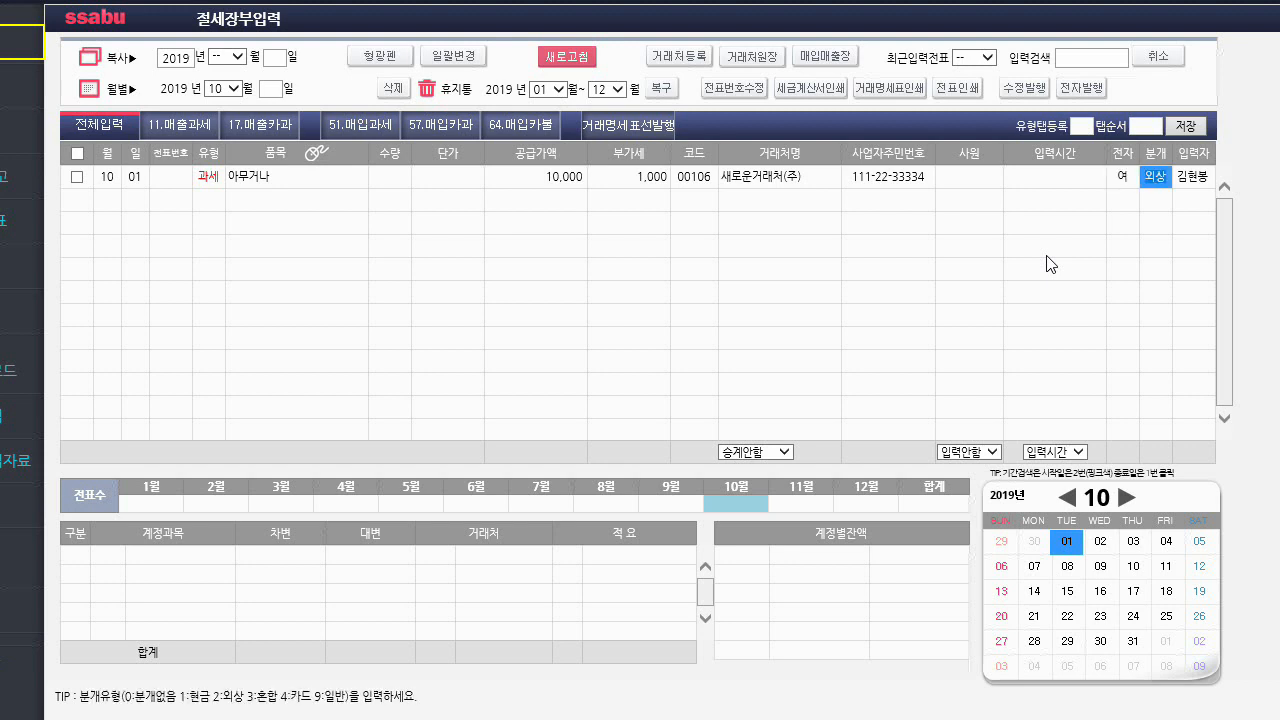
text(1)
key(Return)
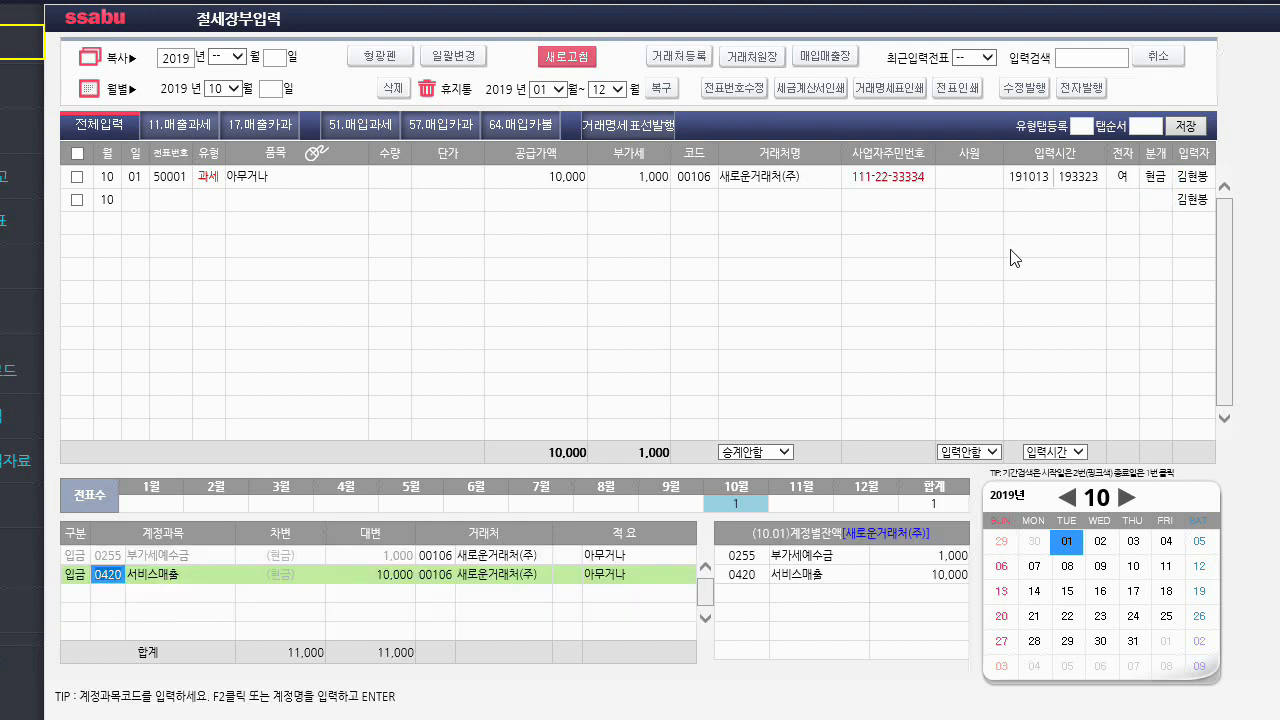
key(Return)
key(Return)
key(Return)
key(Return)
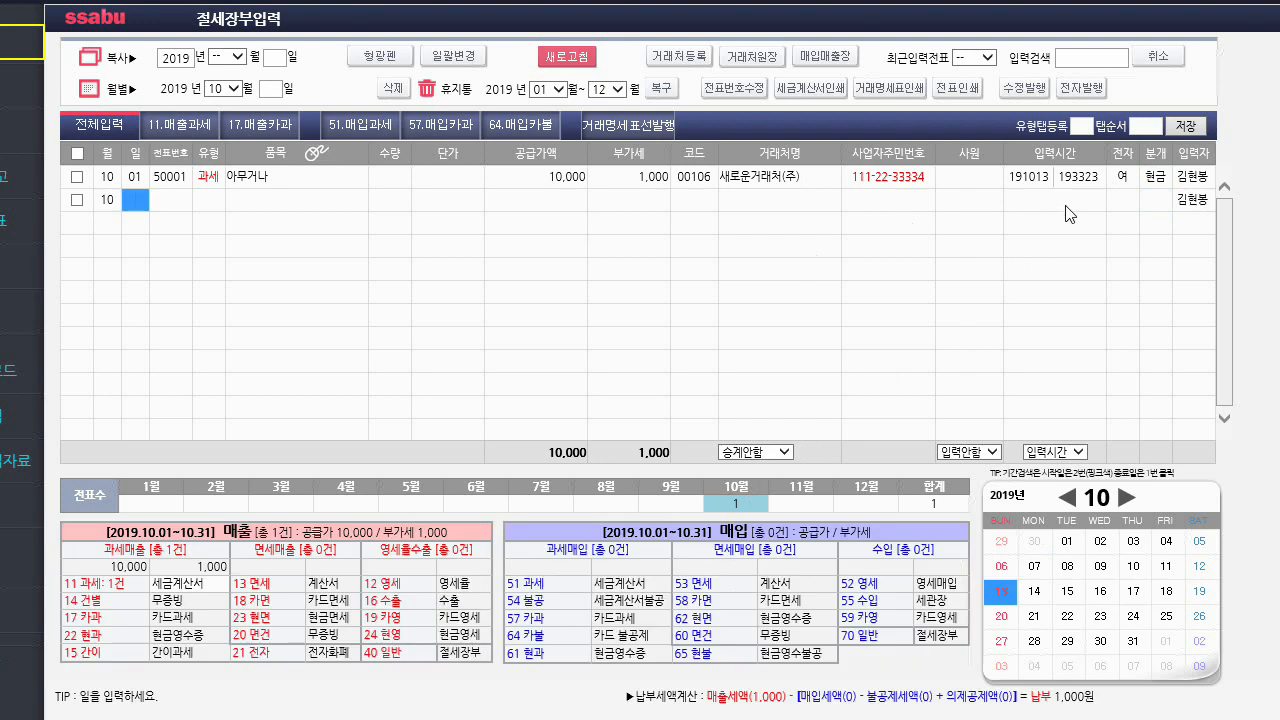
Step: Change the 분개 type of the October 01 아무거나 entry to 2 (외상)
click(1155, 179)
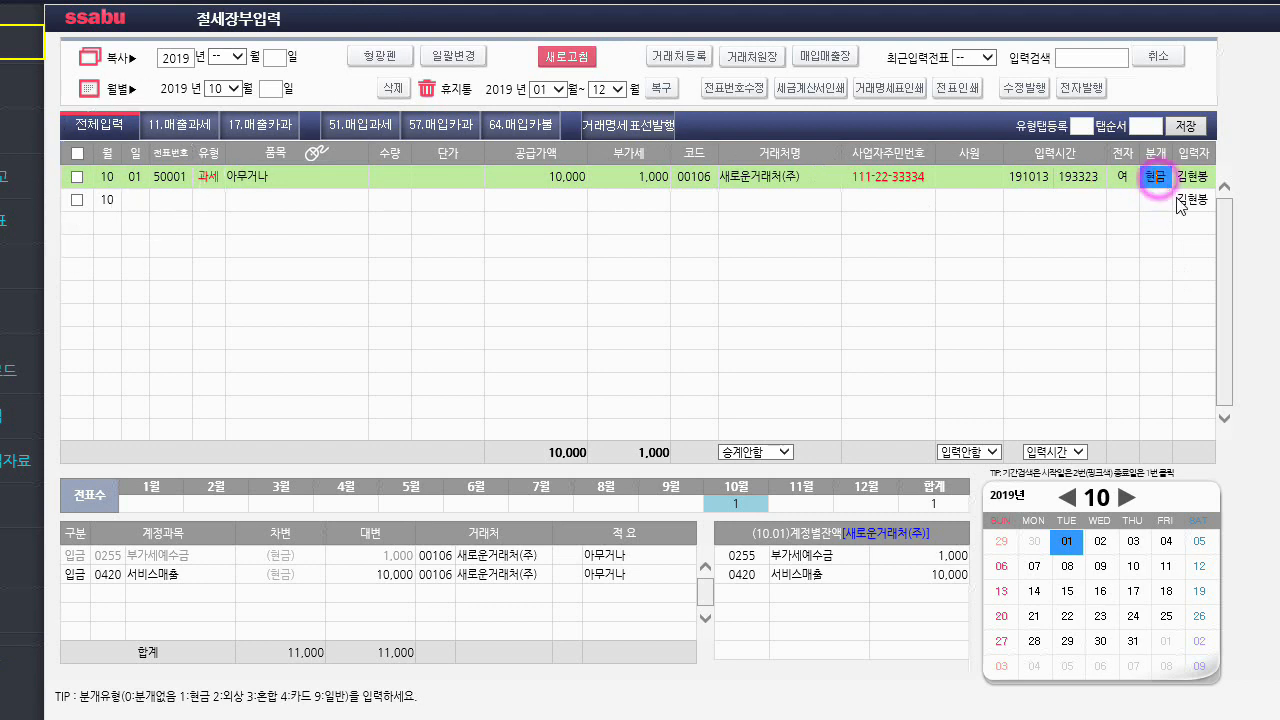
click(1112, 179)
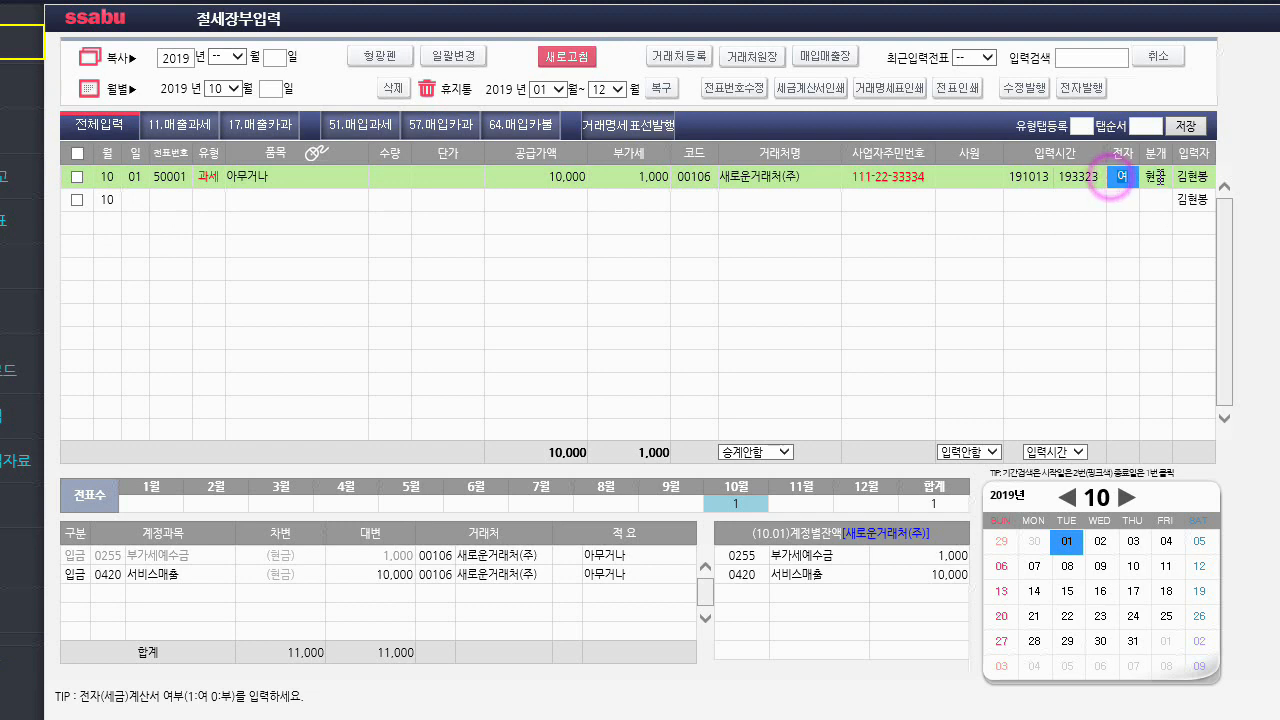
click(1155, 178)
text(2)
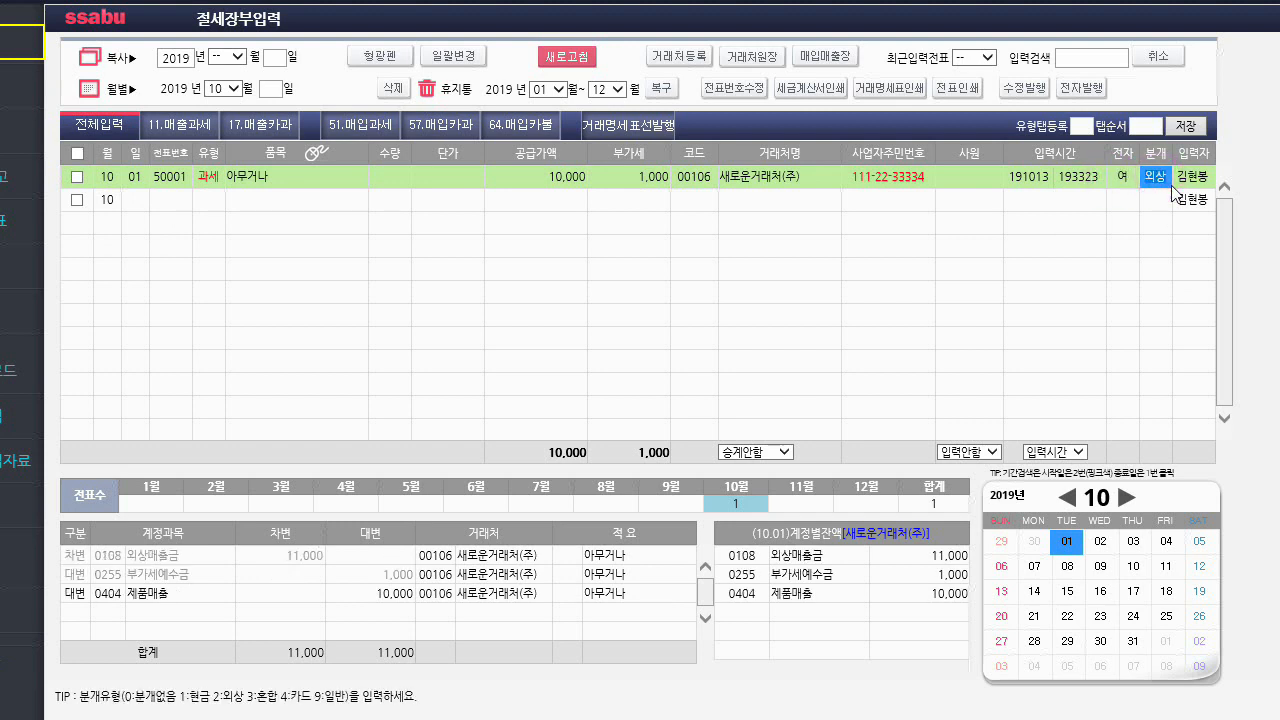
Step: Examine the 제품매출 and 외상매출금 journal lines of the 아무거나 entry
click(112, 594)
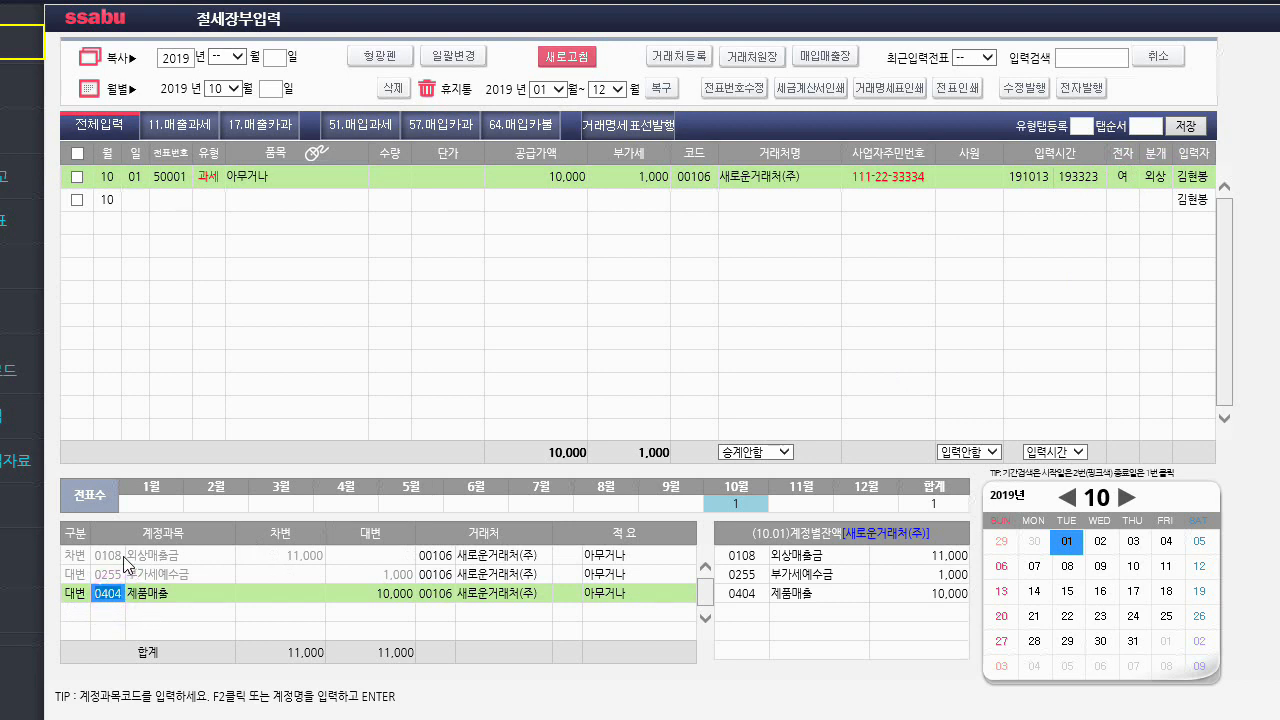
click(153, 560)
key(ctrl)
click(104, 558)
click(136, 178)
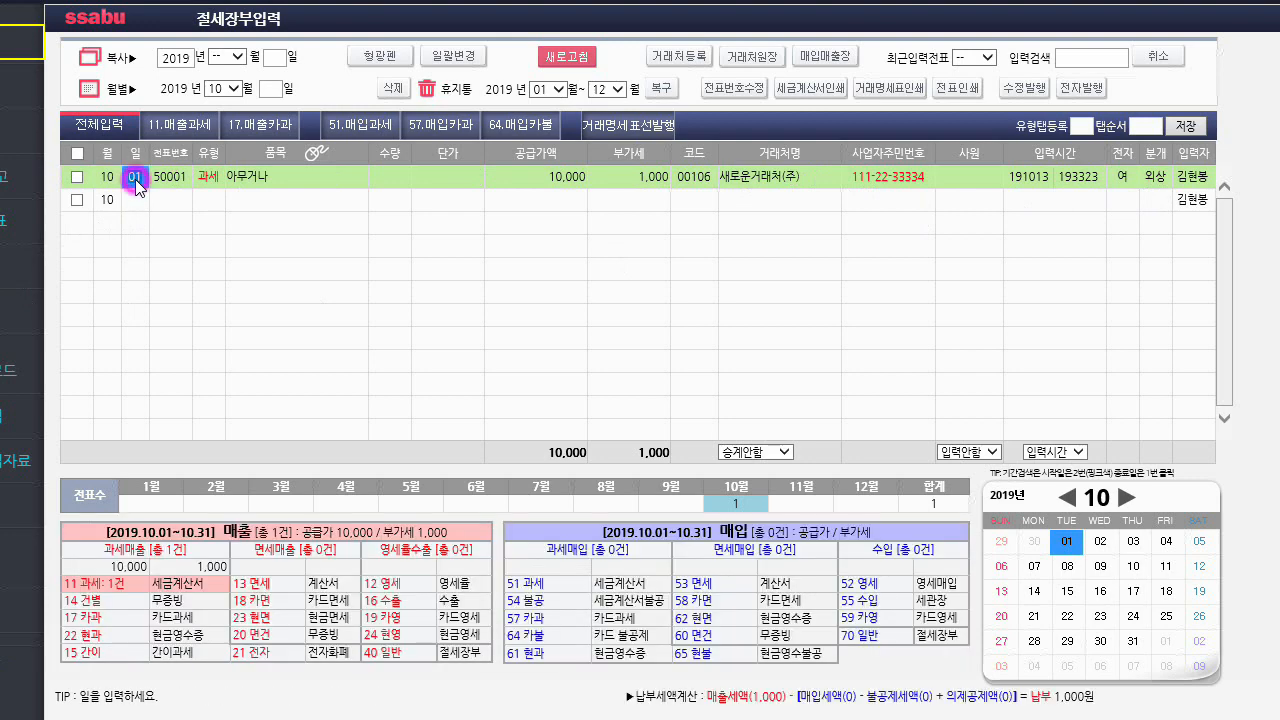
Step: Set the entry's 분개 type to 1 (현금) and change its sales journal line to account 0401 상품매출
click(1155, 177)
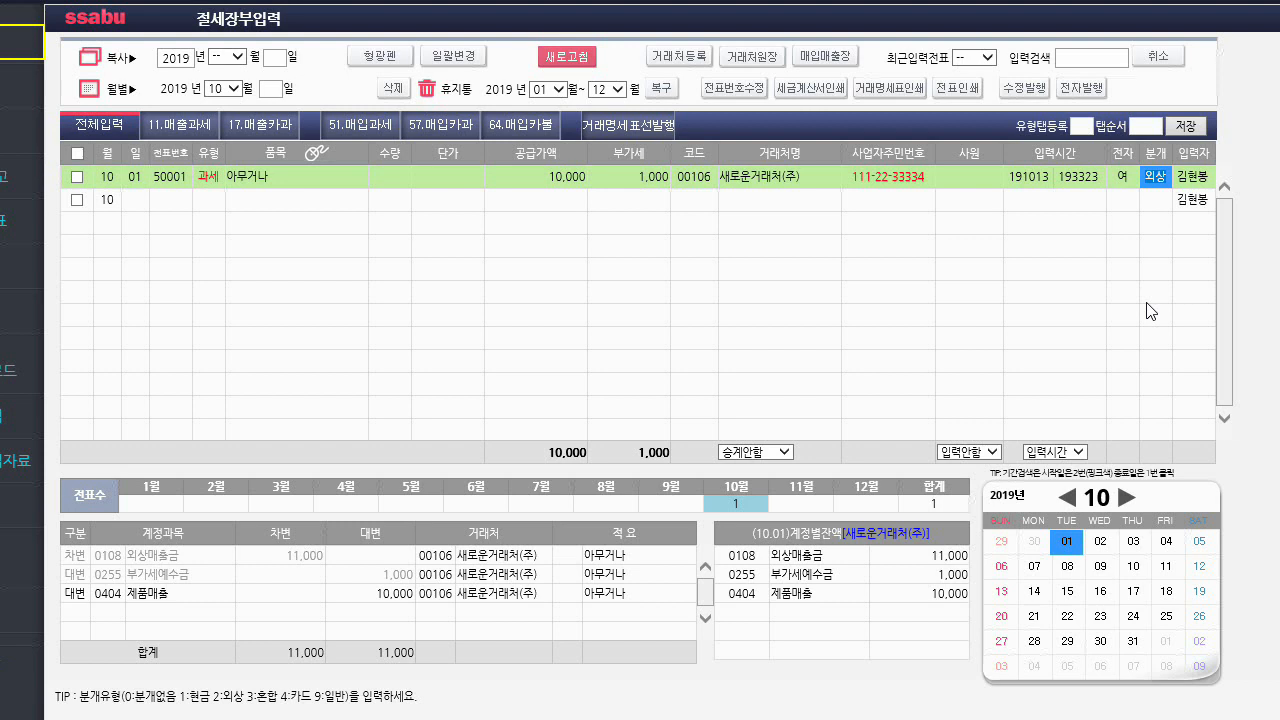
key(1)
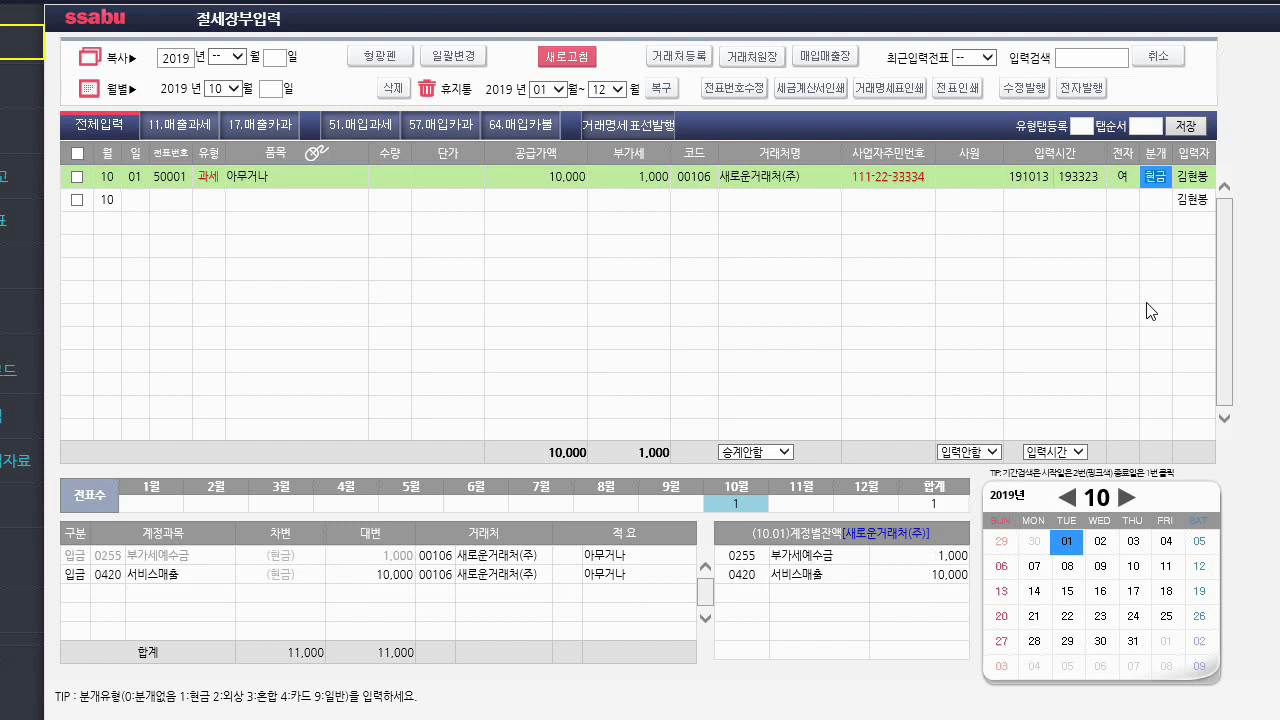
click(112, 581)
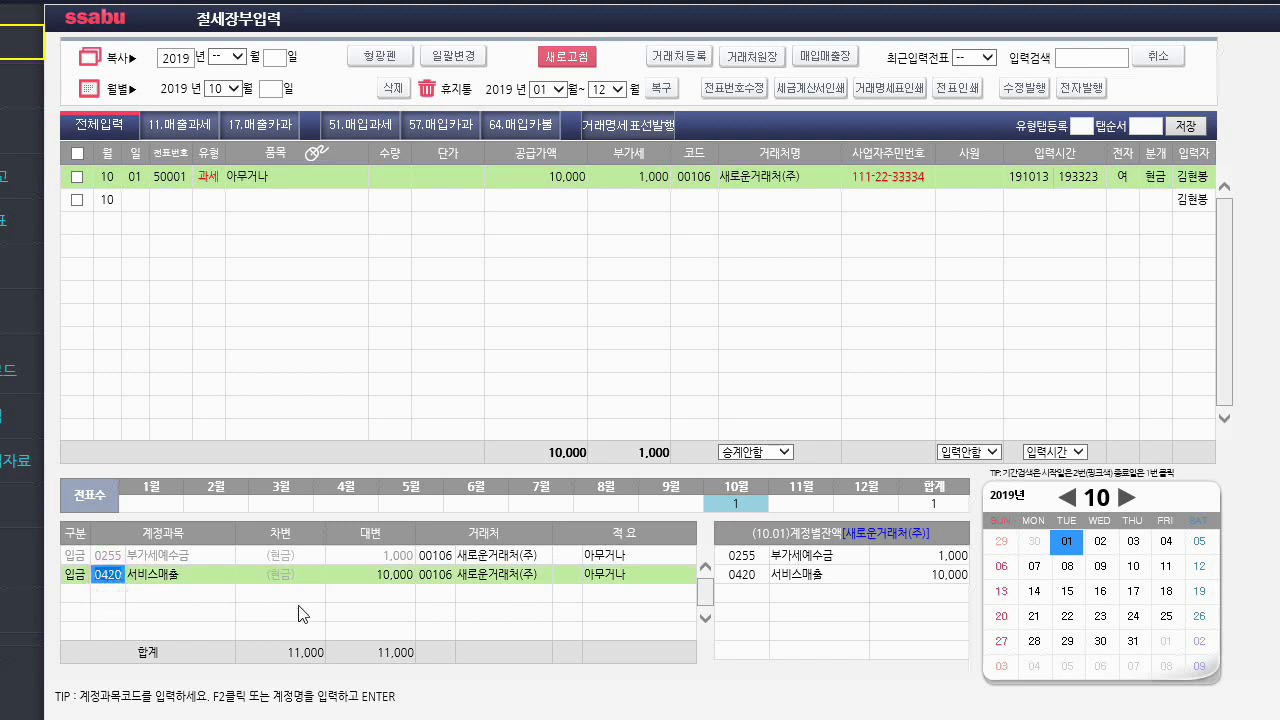
text(0401)
key(Return)
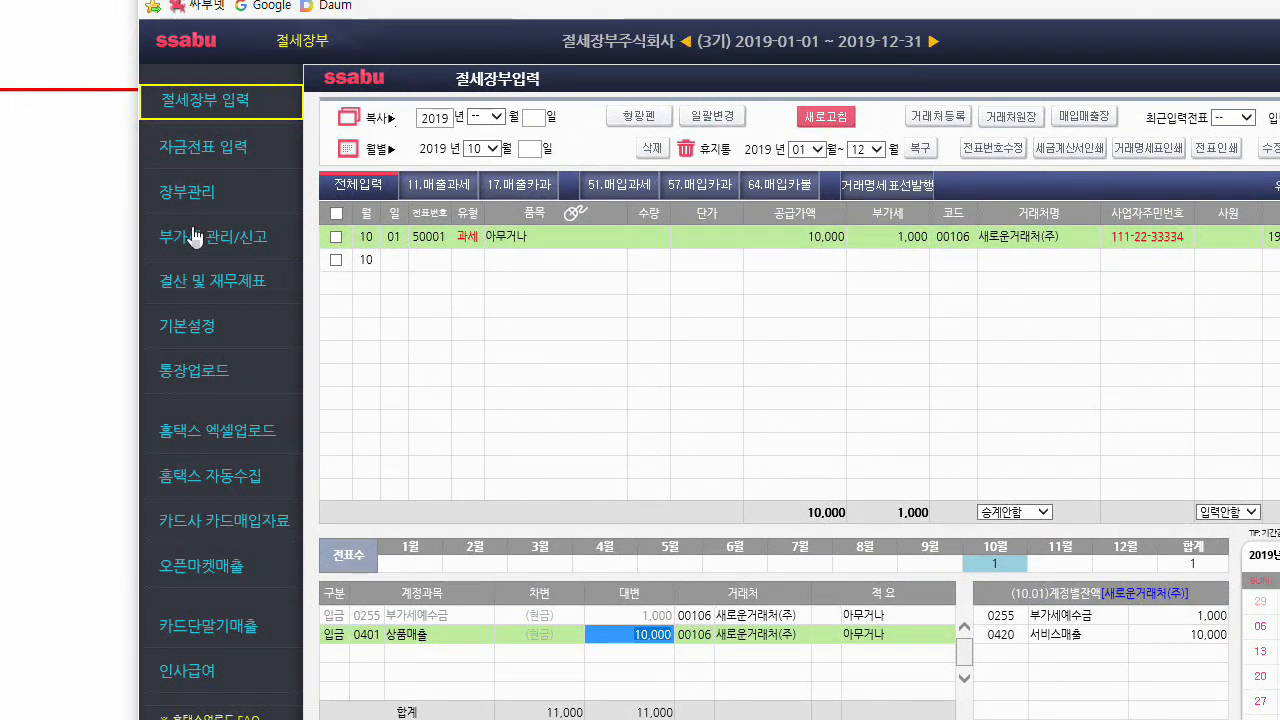
Step: Open 환경설정 under 기본설정 and examine the automatic journal accounts for the cash sales type
click(188, 330)
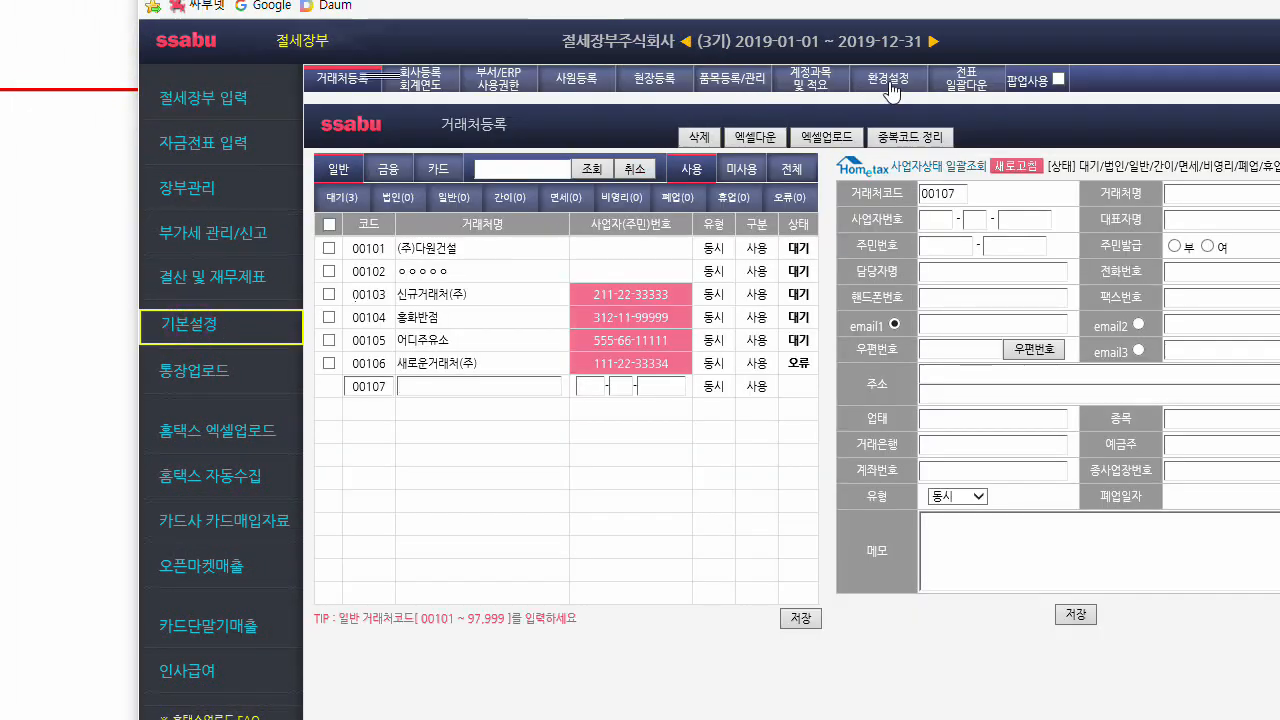
click(905, 84)
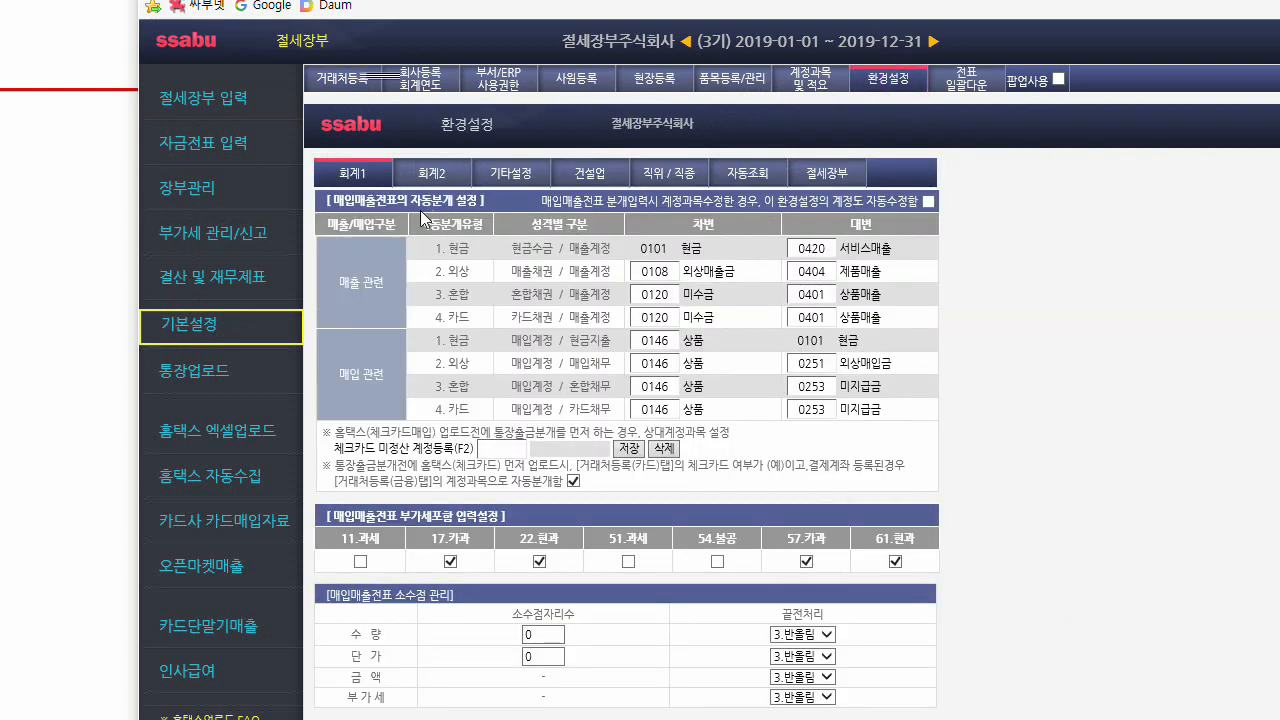
drag(340, 283, 468, 256)
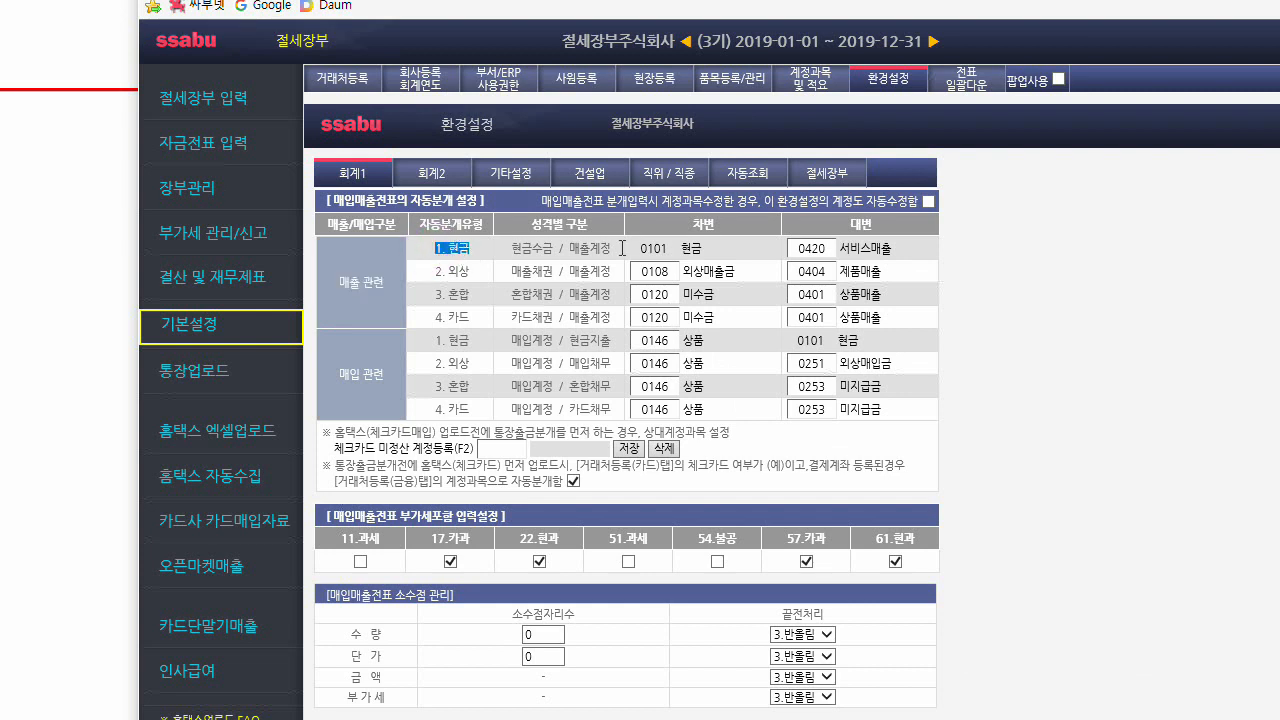
drag(706, 250, 682, 250)
double_click(826, 294)
double_click(826, 248)
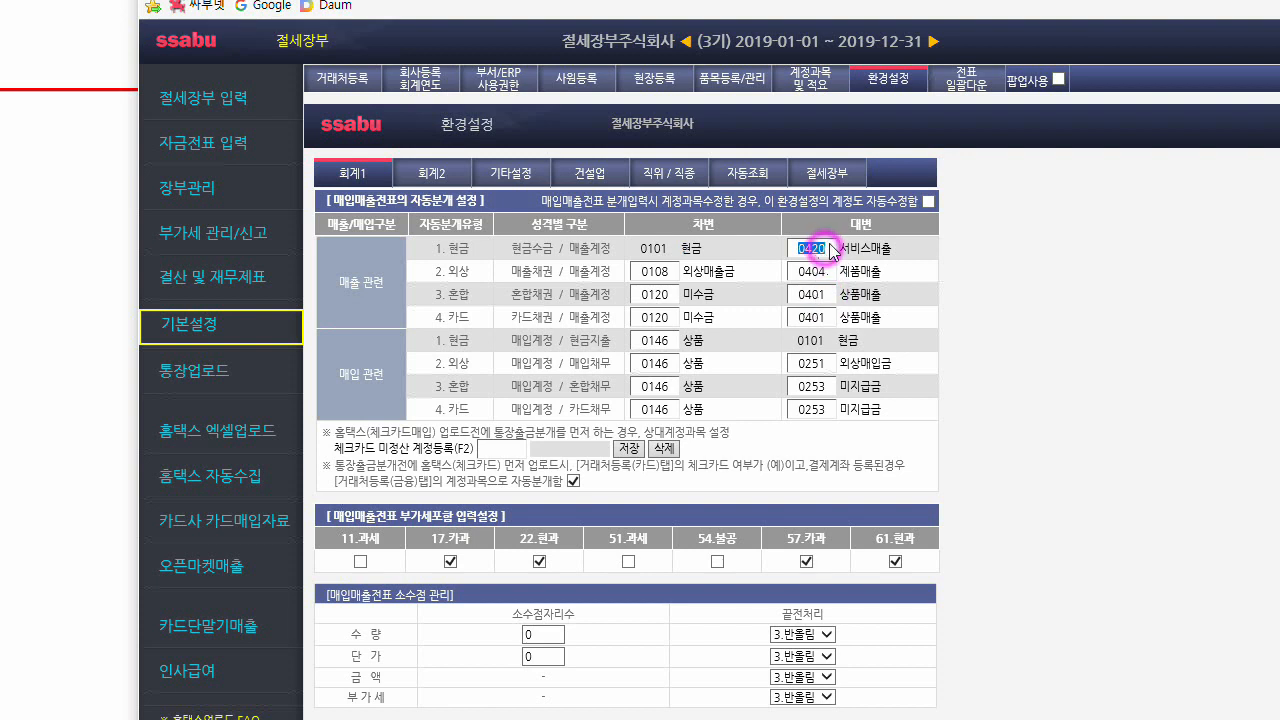
Step: In 계정과목 및 적요, show the 매출 accounts and deselect 0401 상품매출, 0404 제품매출 and 0407 공사매출
click(809, 80)
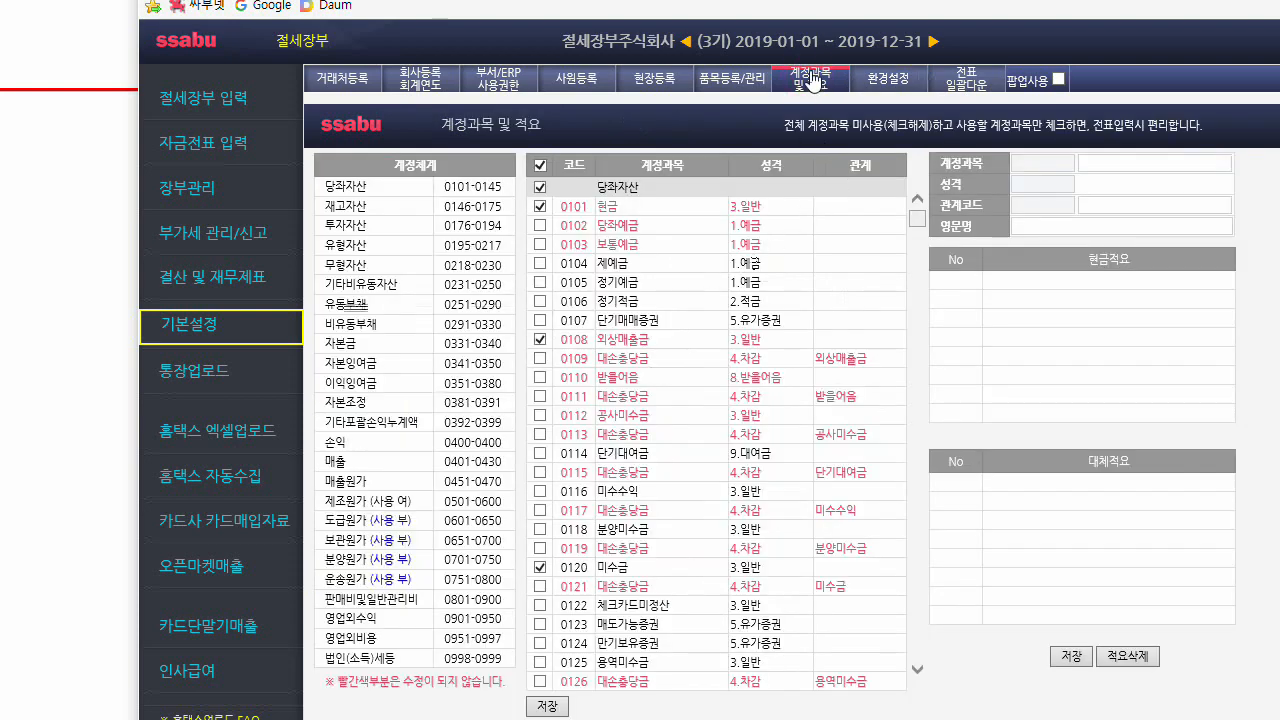
double_click(355, 461)
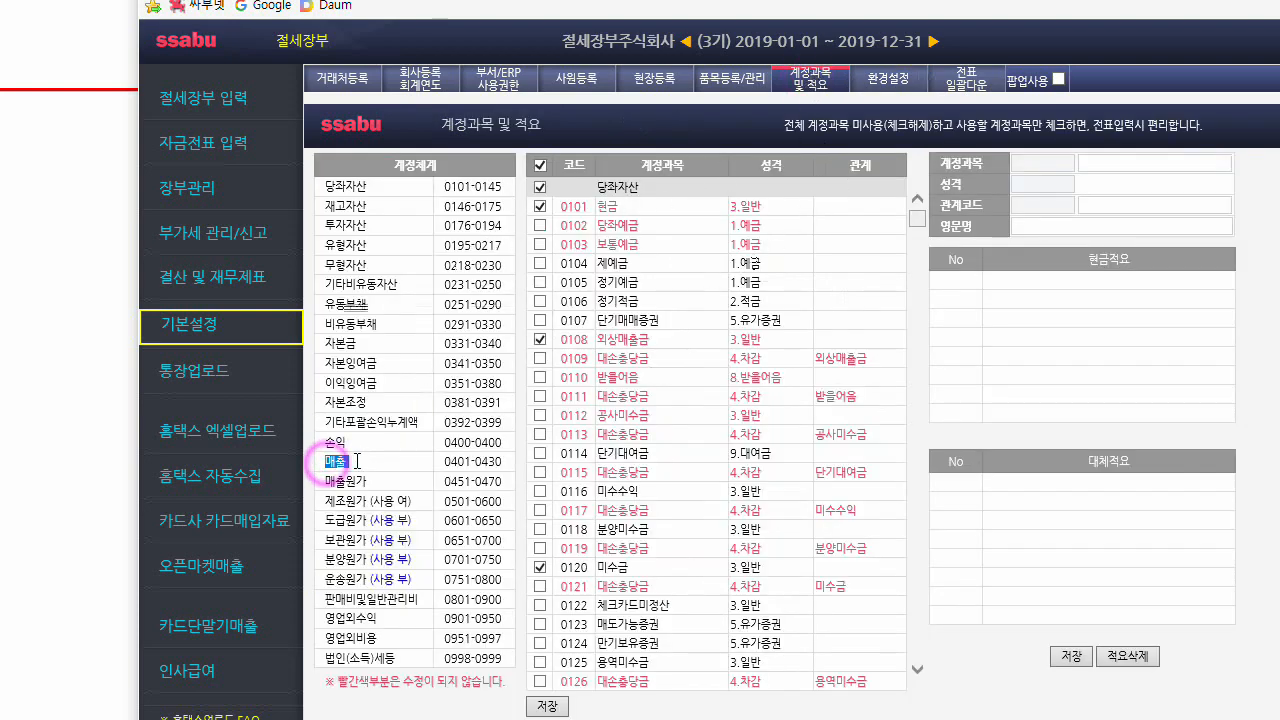
click(453, 413)
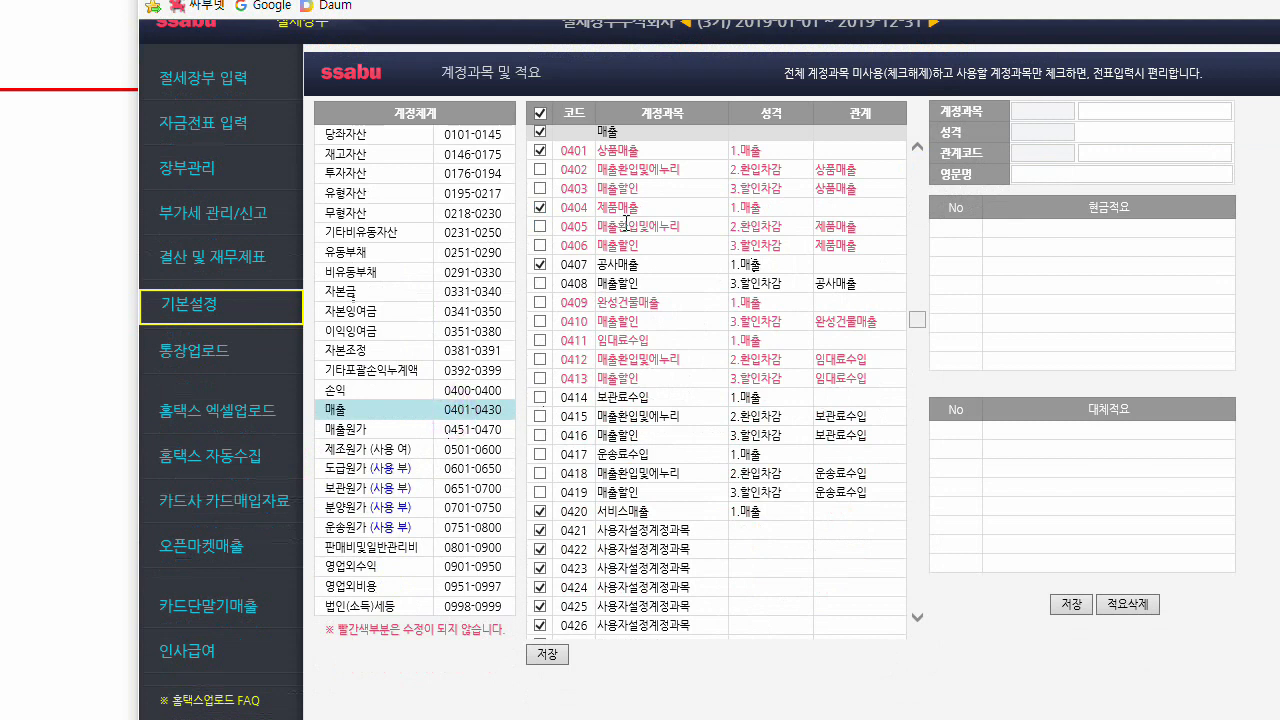
click(540, 151)
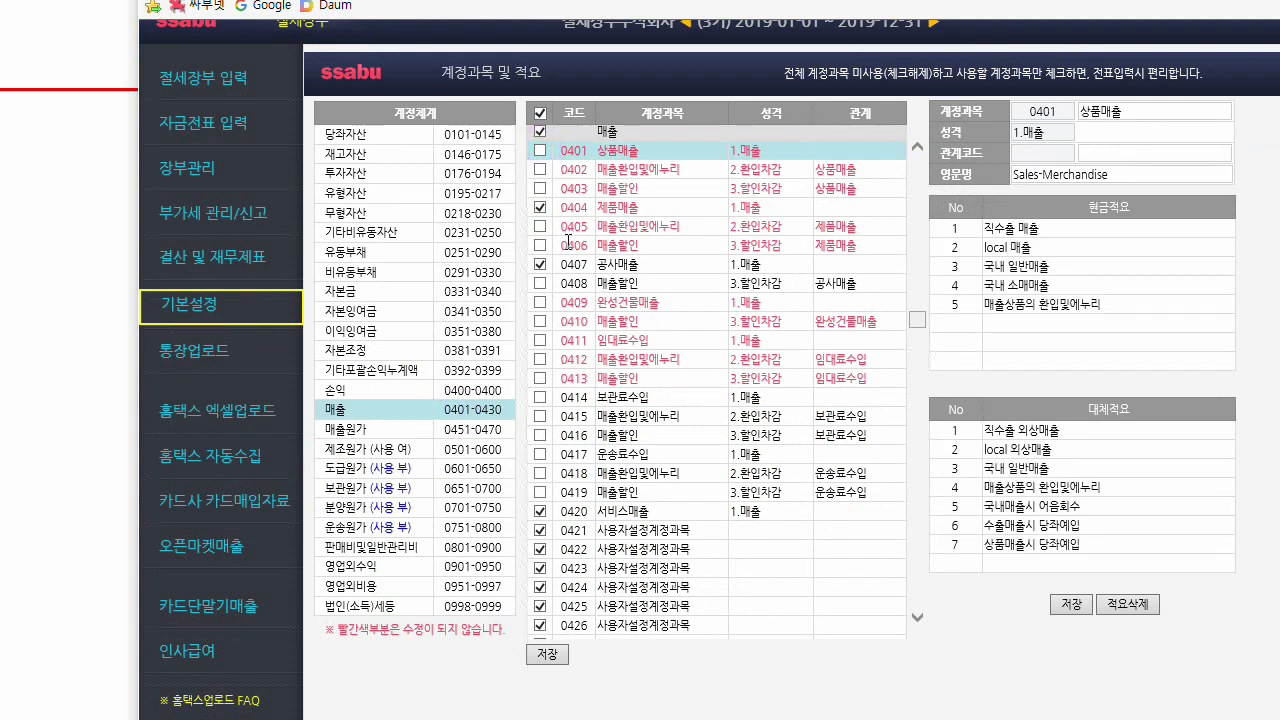
click(540, 208)
click(540, 264)
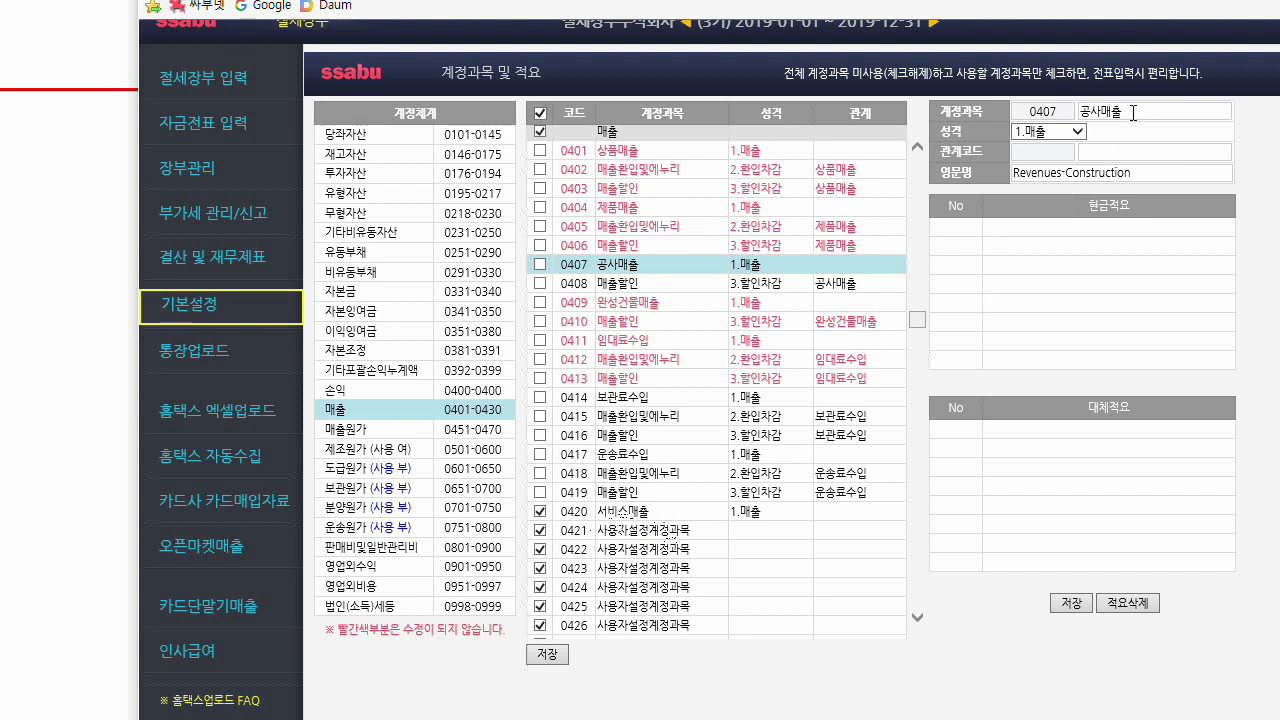
Step: Open the details of account 0420 서비스매출, highlight its name and look through the account list
click(622, 511)
drag(1138, 110, 1078, 111)
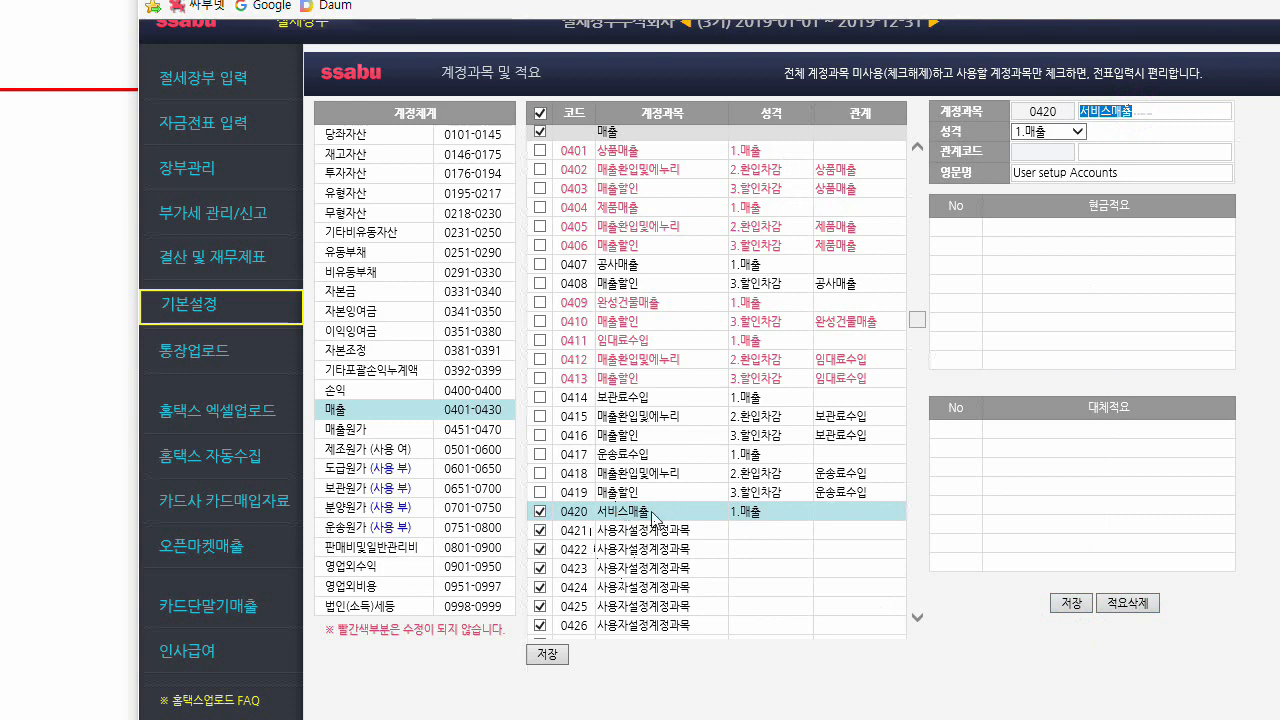
scroll(700, 480, up, 3)
scroll(688, 460, up, 3)
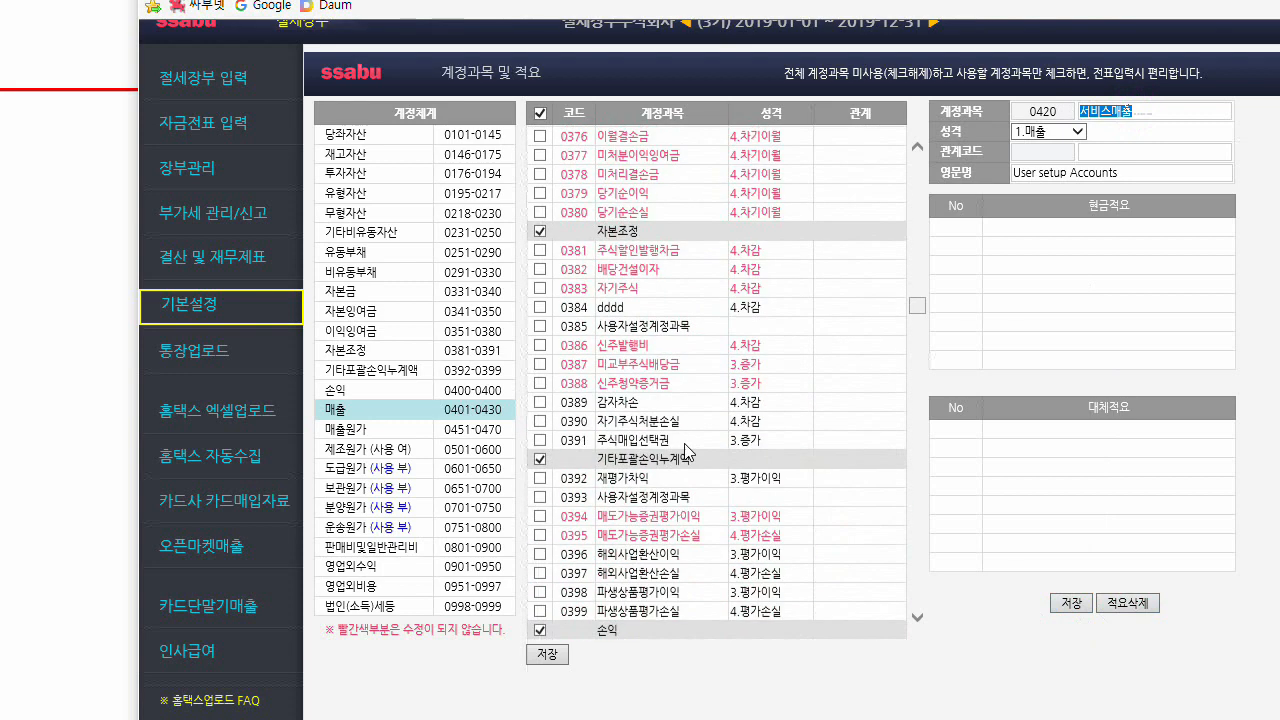
scroll(698, 275, up, 2)
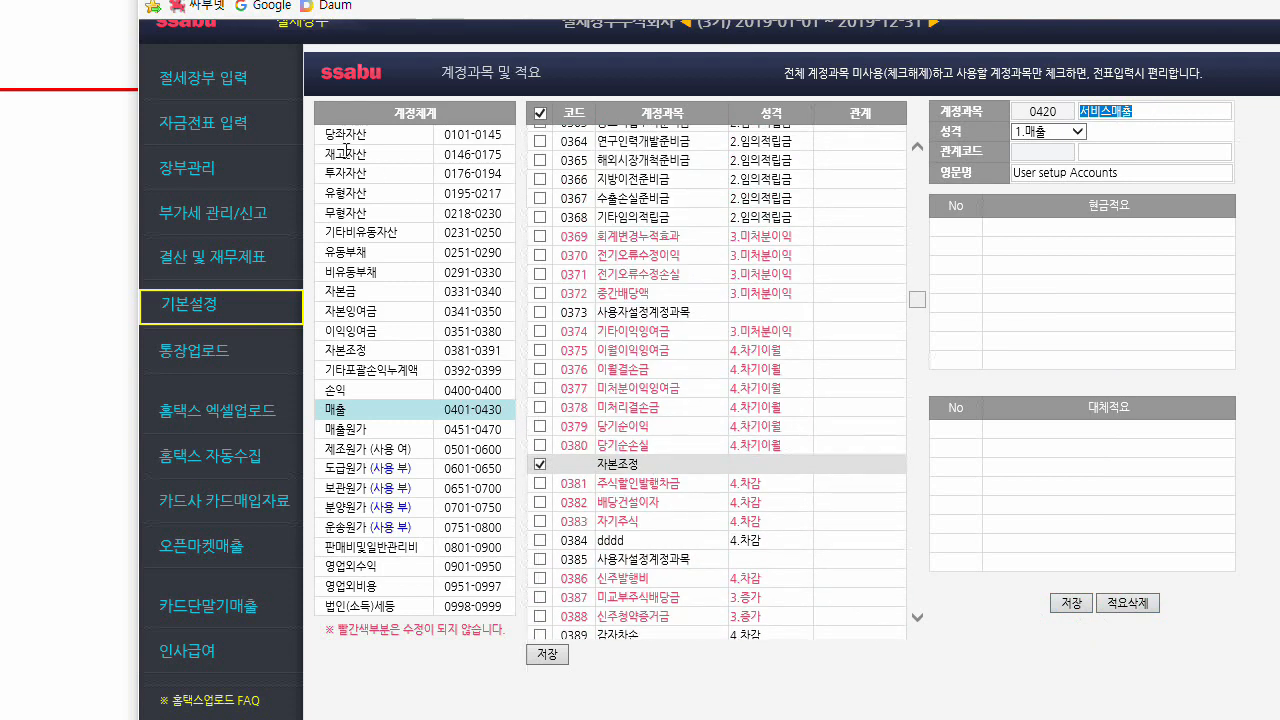
Step: Return to 절세장부 입력, close the original ledger window and widen the second one to show all entry columns
click(228, 78)
click(978, 339)
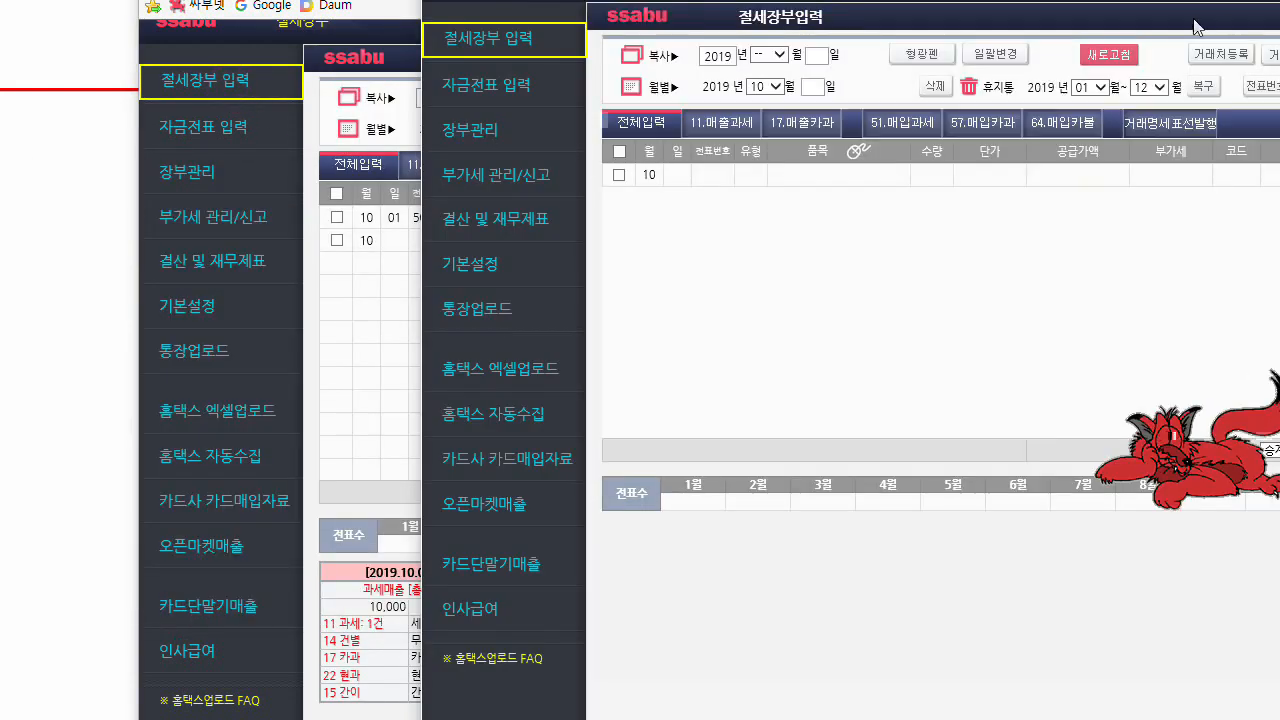
drag(1022, 0, 488, 72)
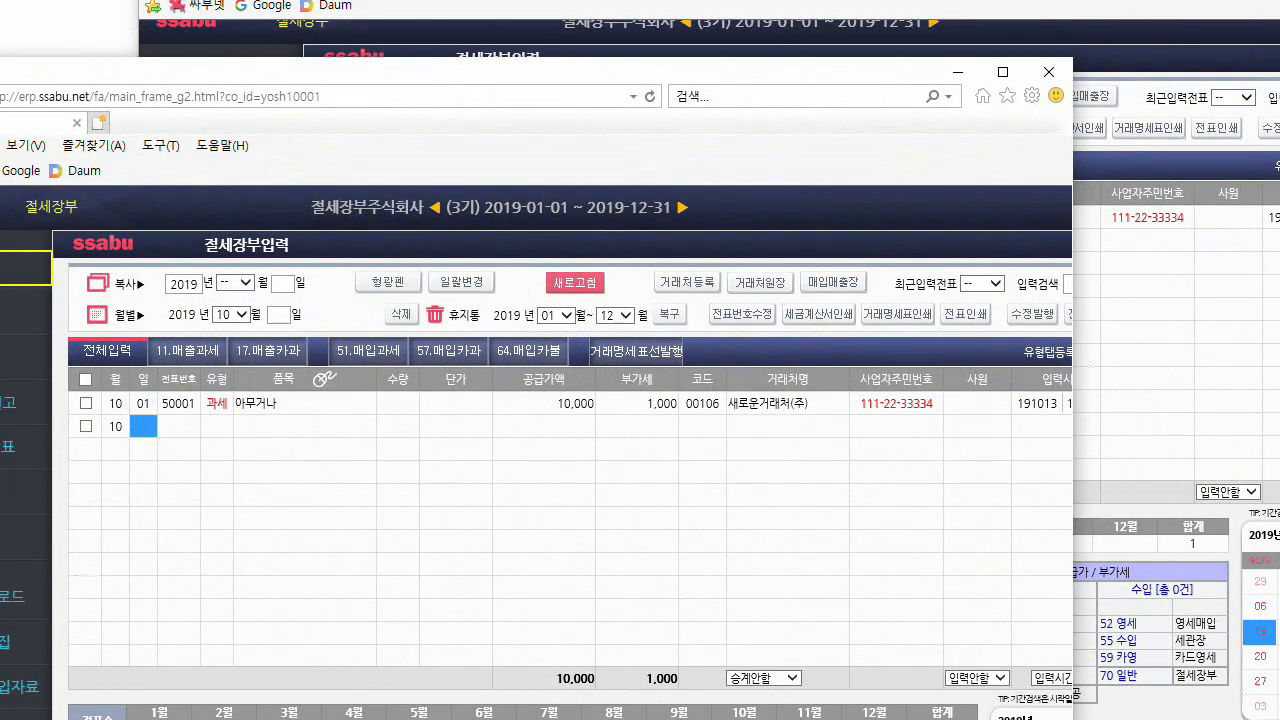
click(540, 40)
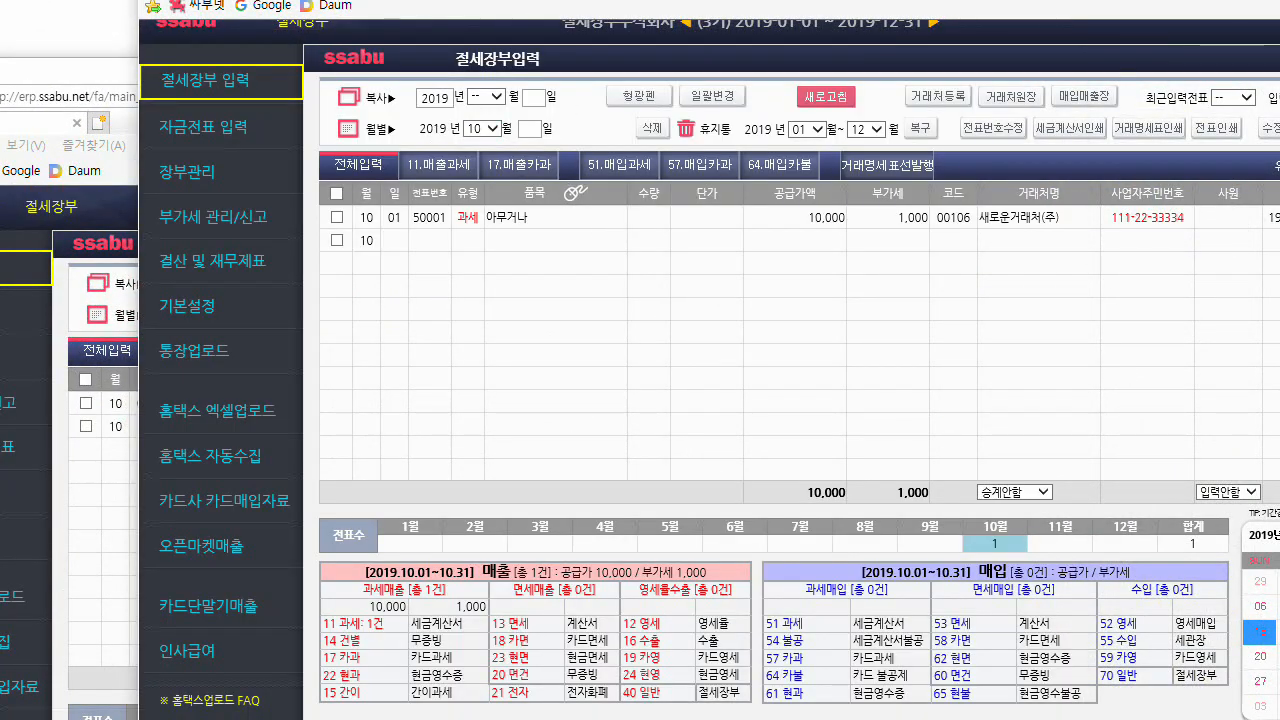
key(alt+F4)
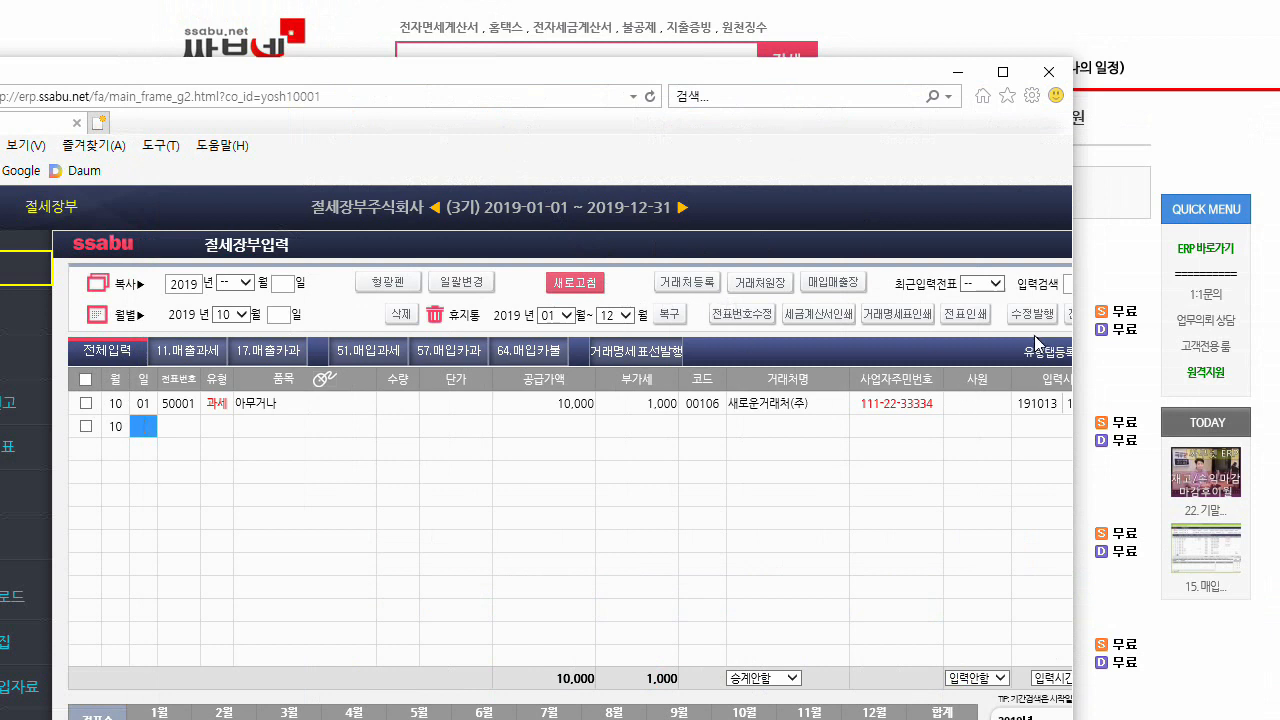
drag(1076, 334, 1279, 332)
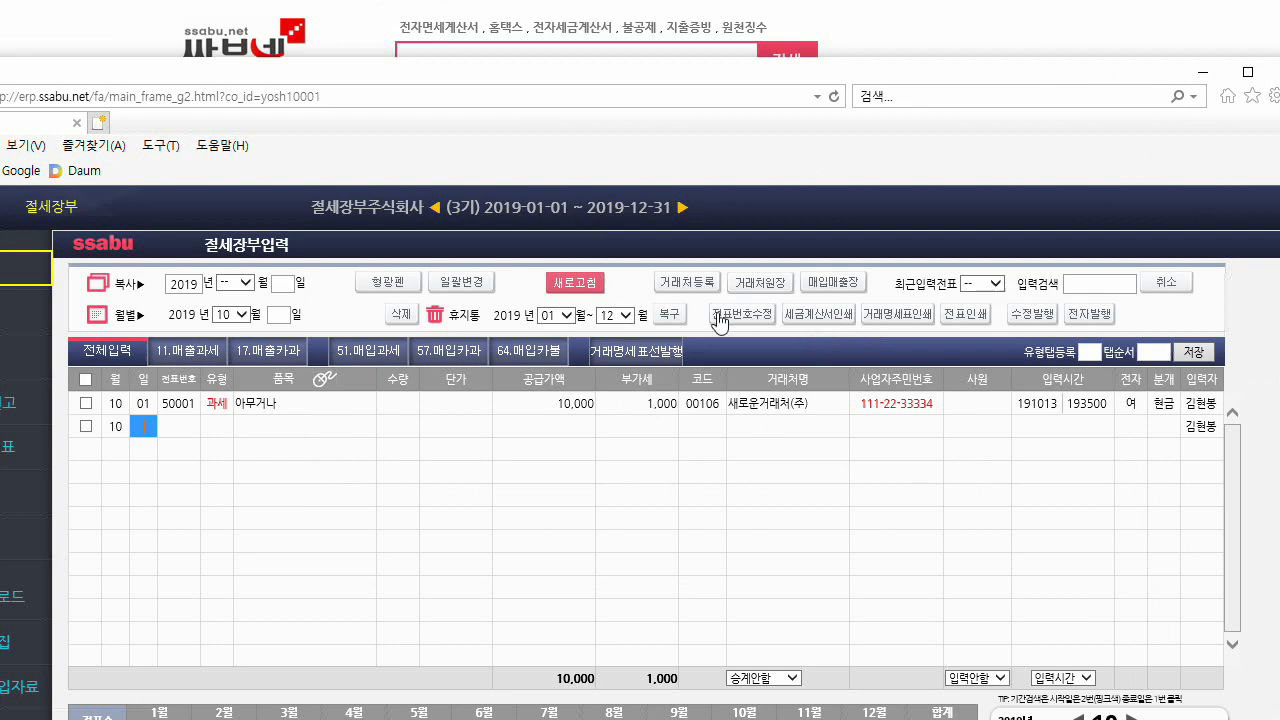
Step: Check the credit account for cash sales in 환경설정 and return to 절세장부 입력
click(20, 493)
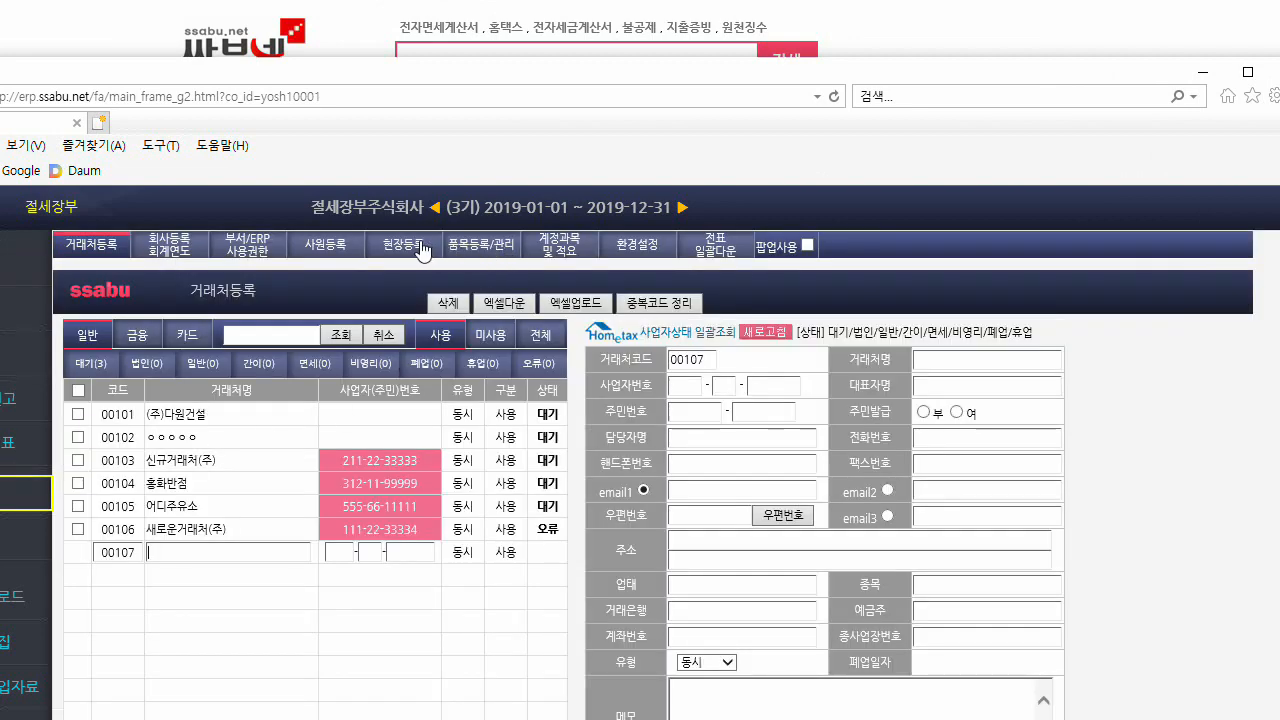
click(636, 246)
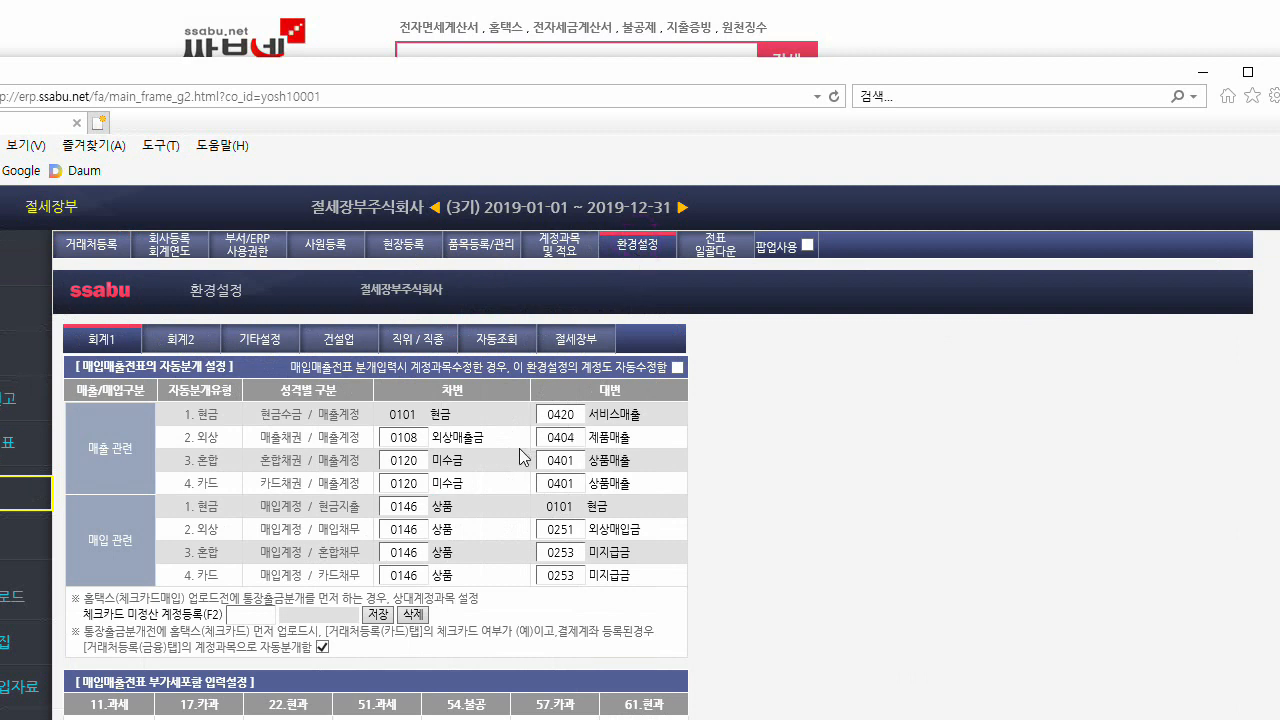
click(556, 414)
click(26, 268)
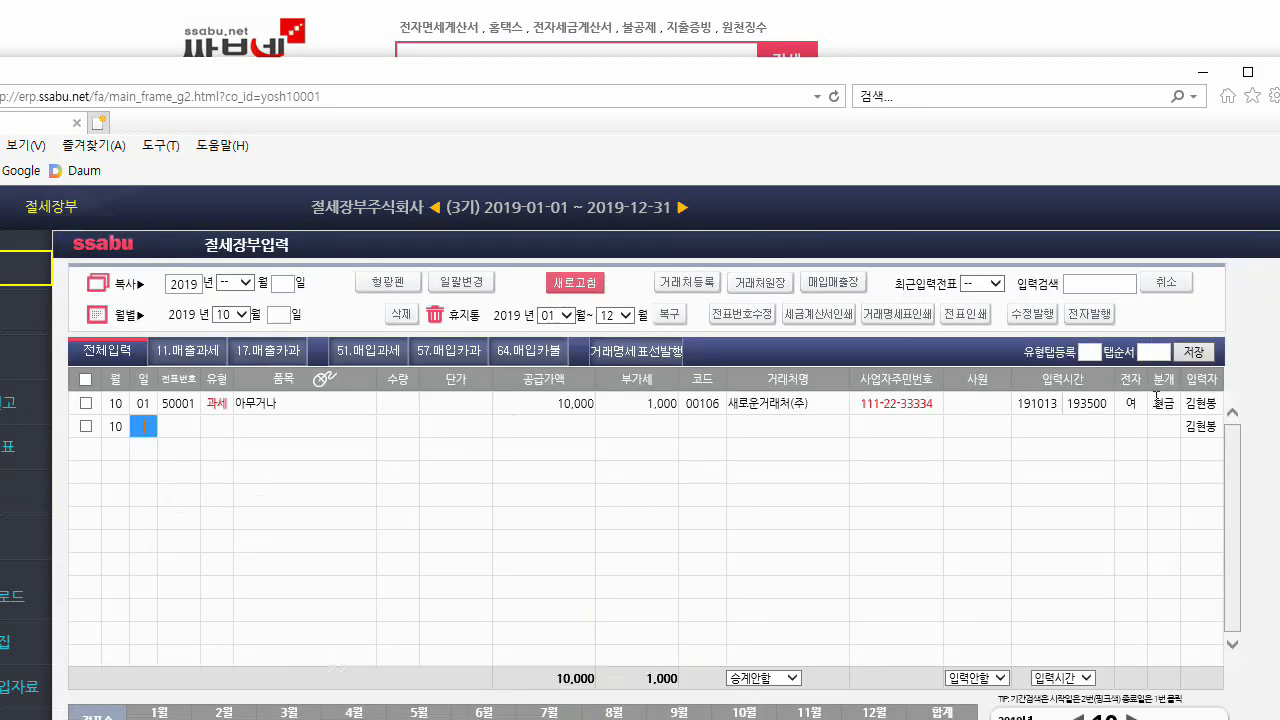
Step: Change the journal type of the 10/01 sale to 2 (외상)
click(1160, 403)
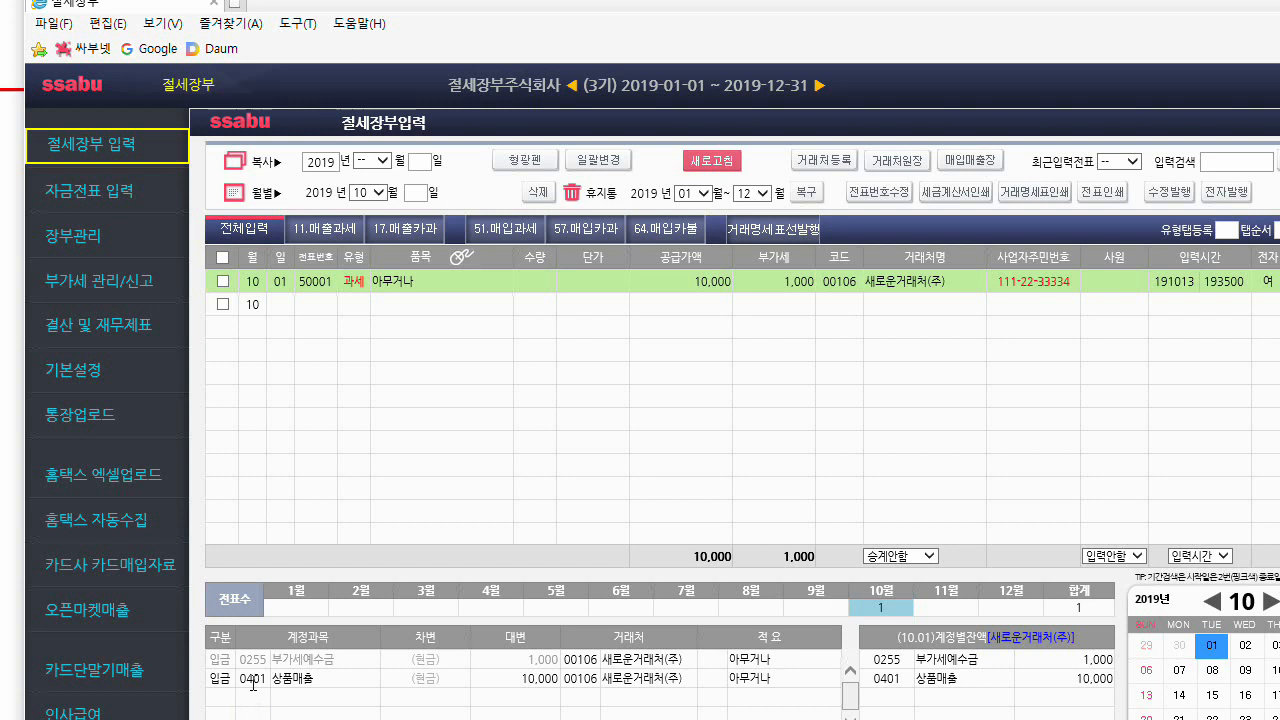
click(251, 678)
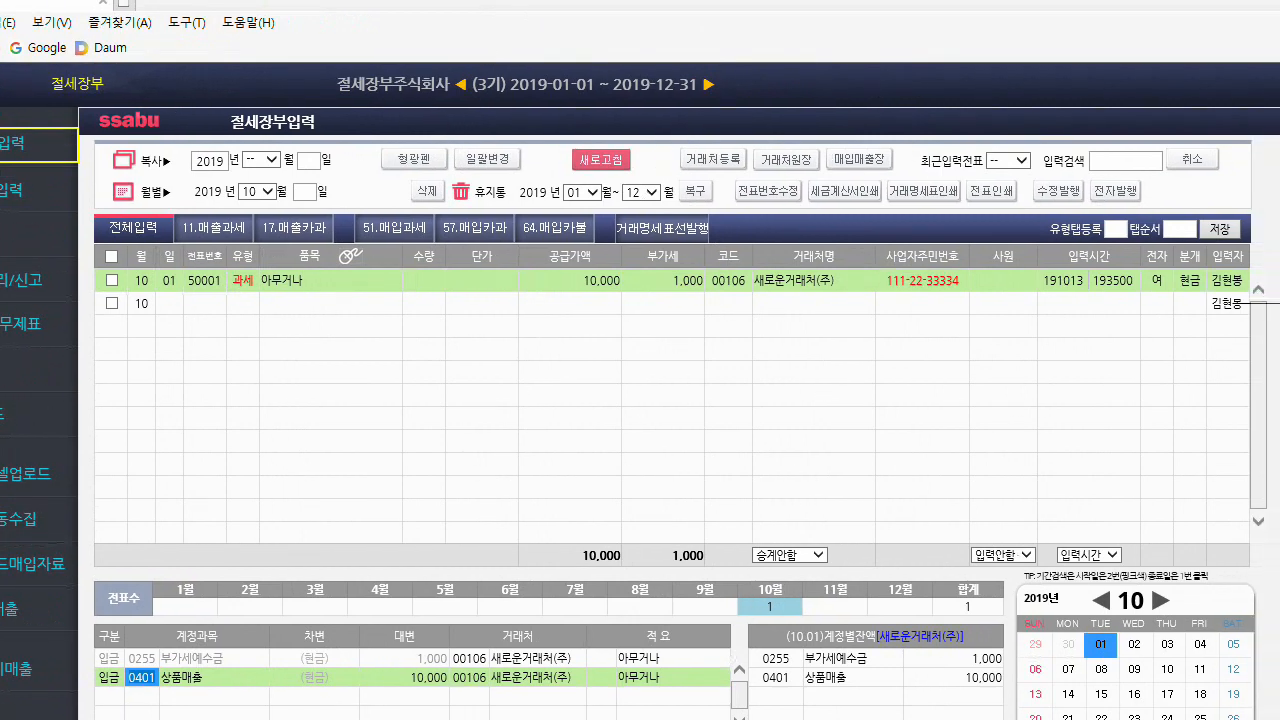
click(1217, 278)
text(2)
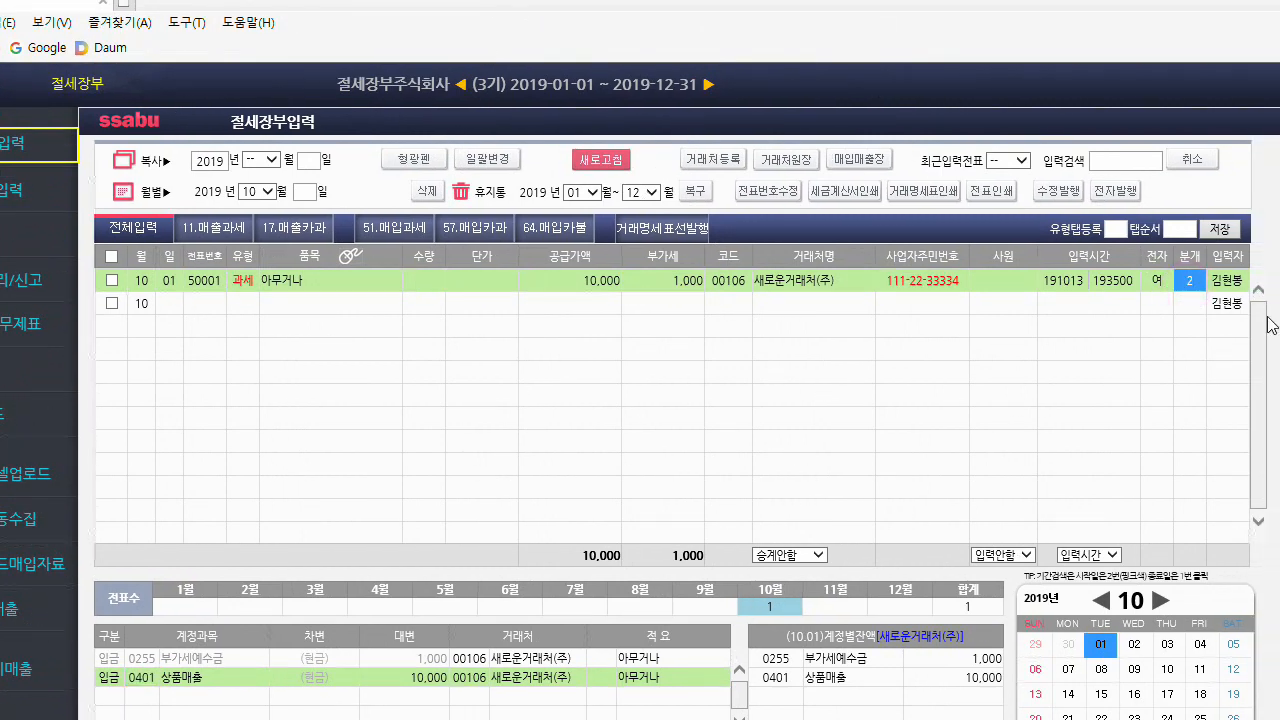
key(Return)
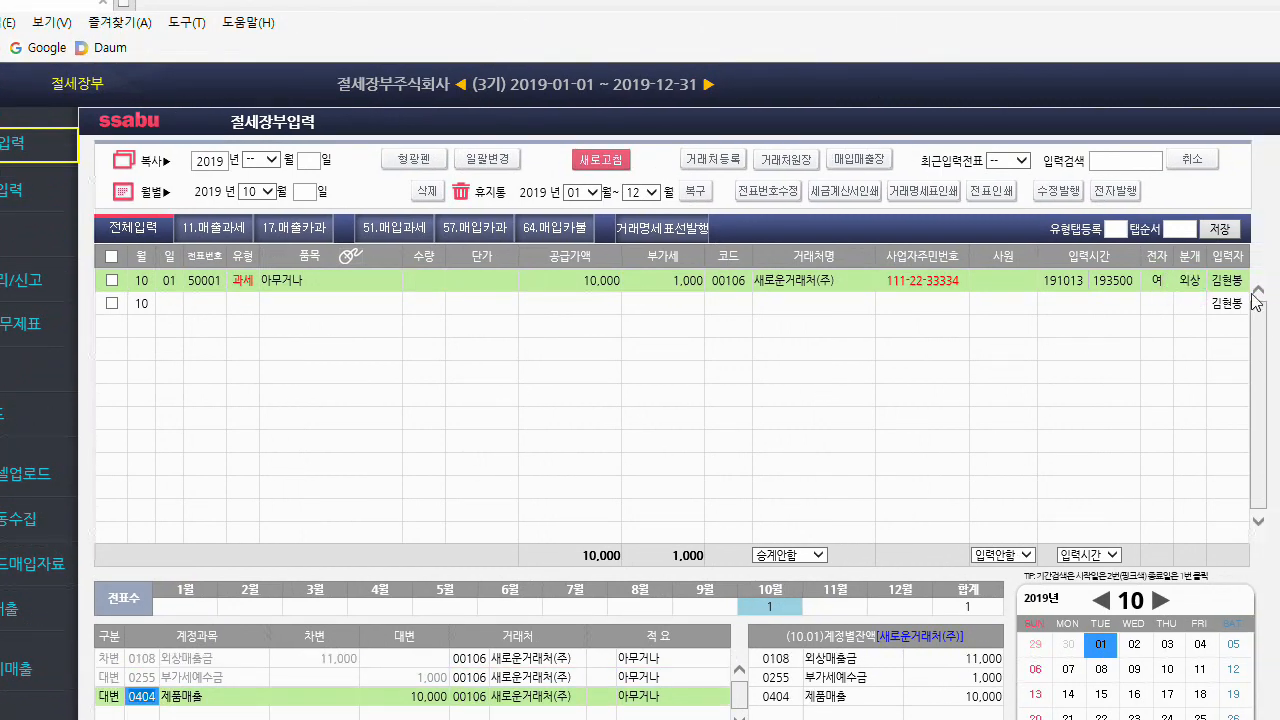
Step: Set the 10/01 sale's journal type back to 1 (현금) and select the code of its sales account line
click(1189, 280)
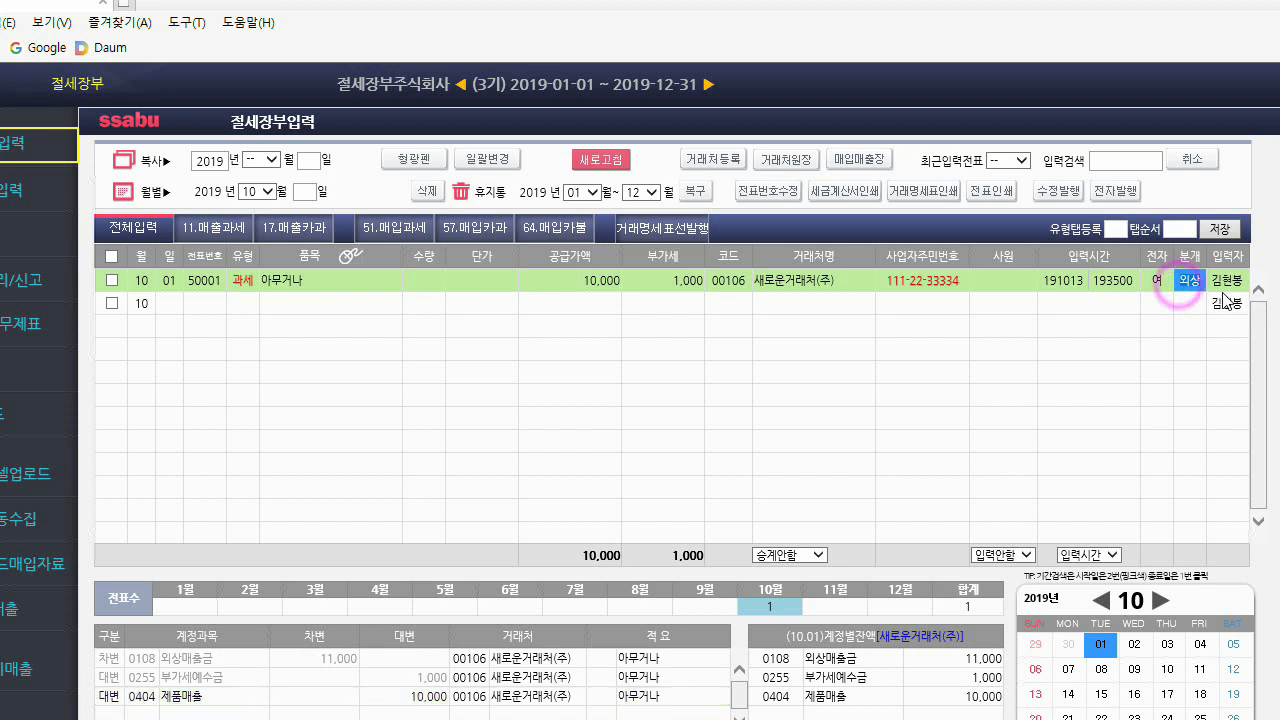
text(1)
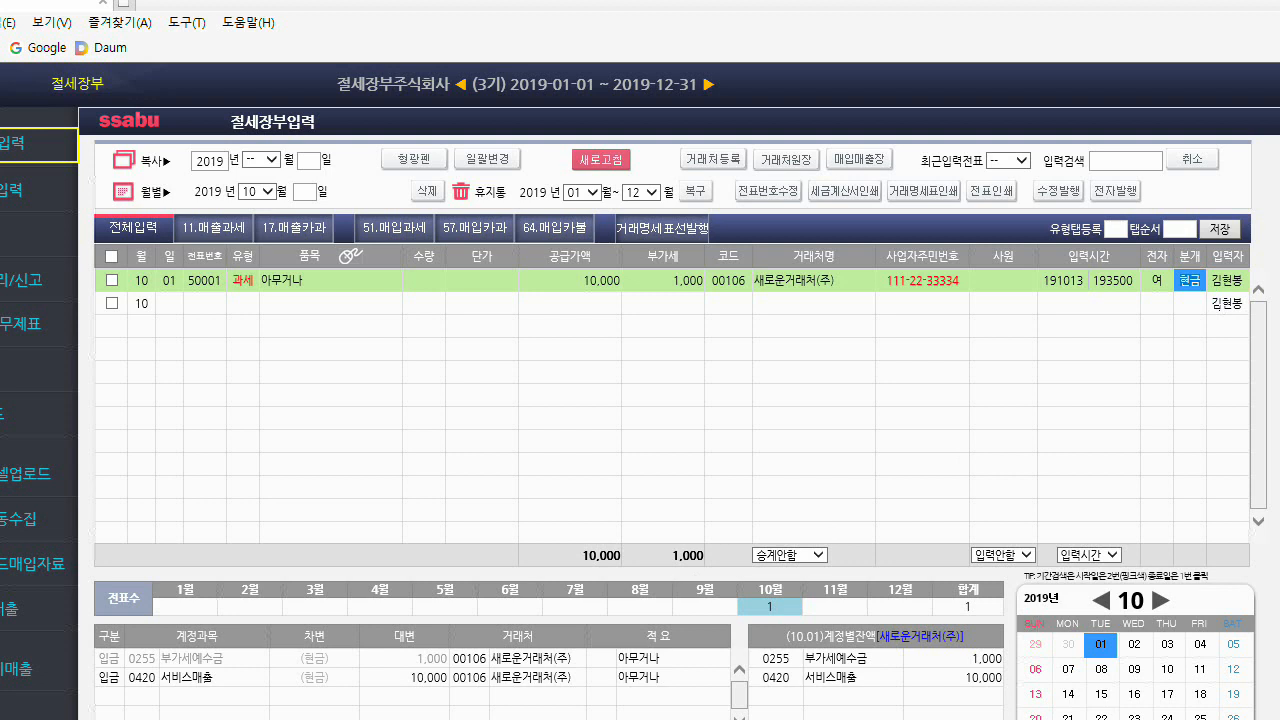
click(145, 680)
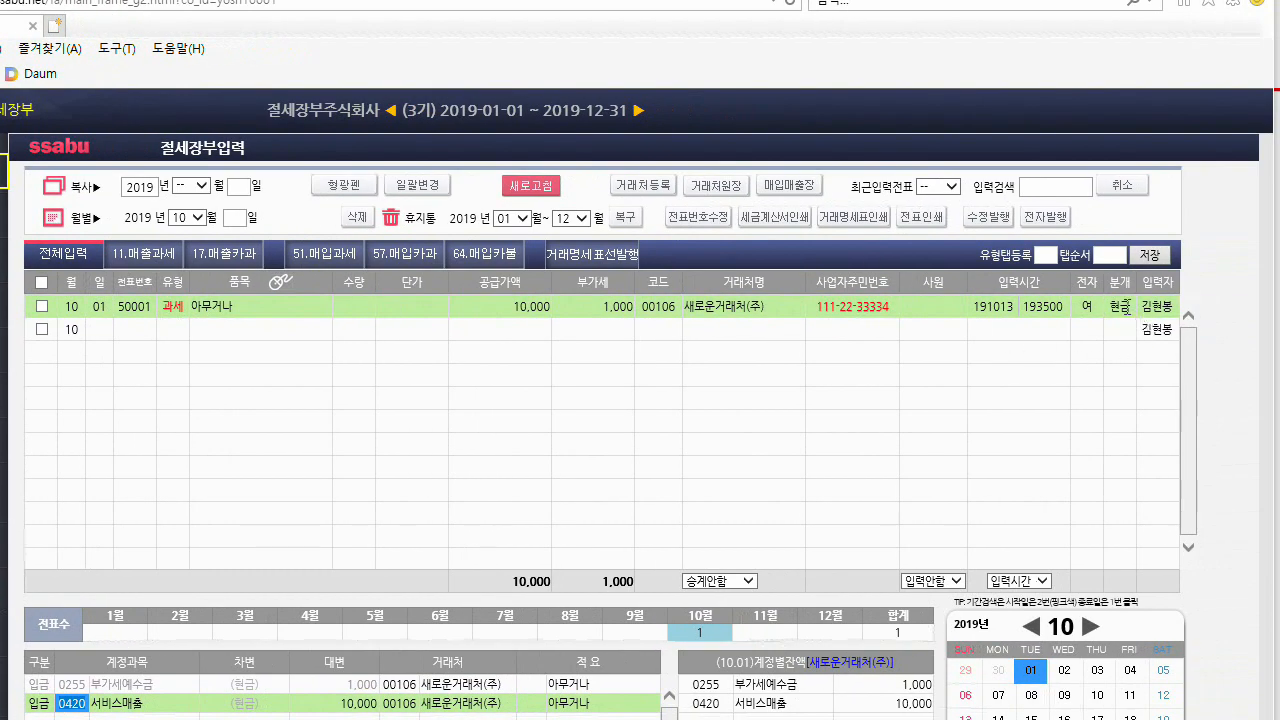
click(1251, 299)
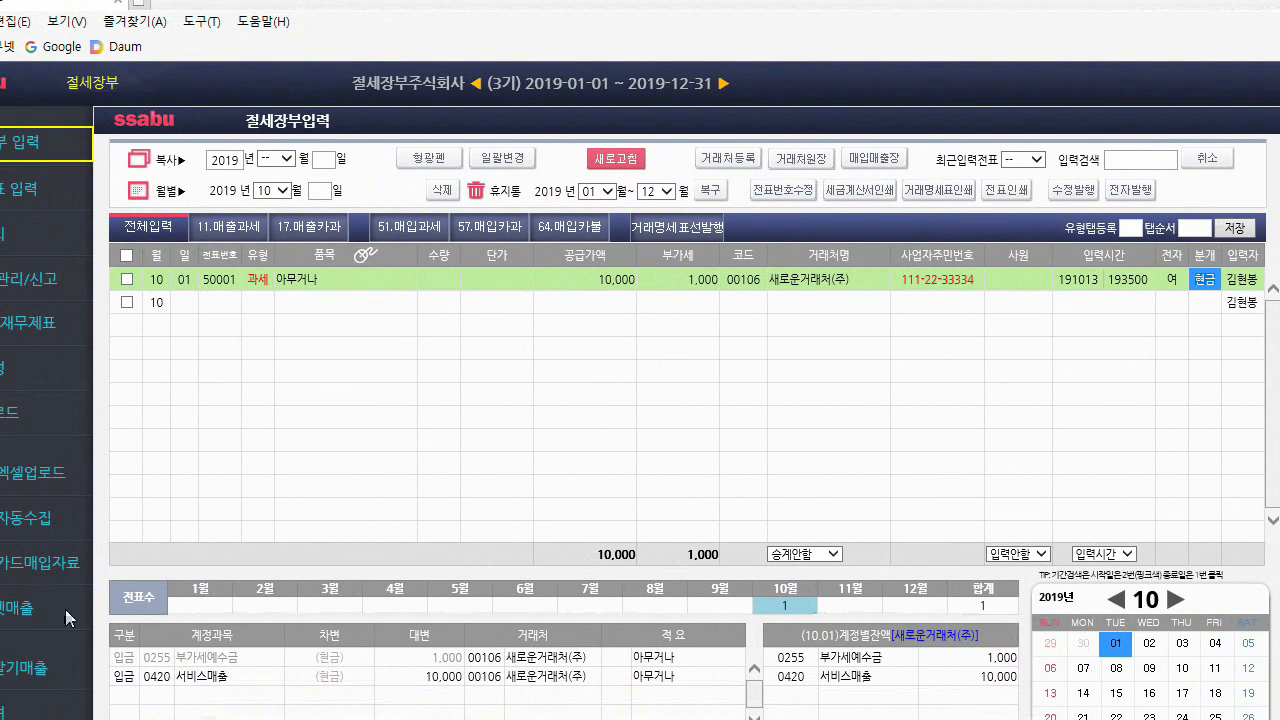
click(150, 677)
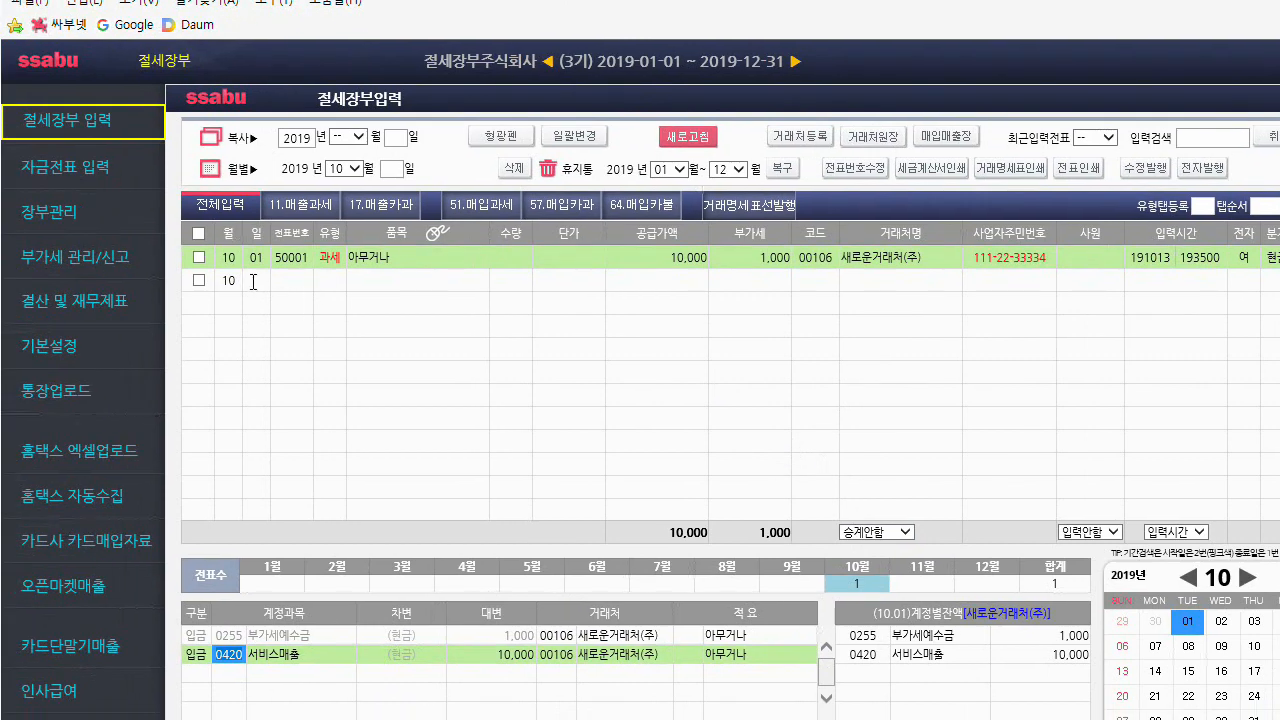
Step: Start a new entry dated 10/02 with type 51 (매입 과세)
click(668, 257)
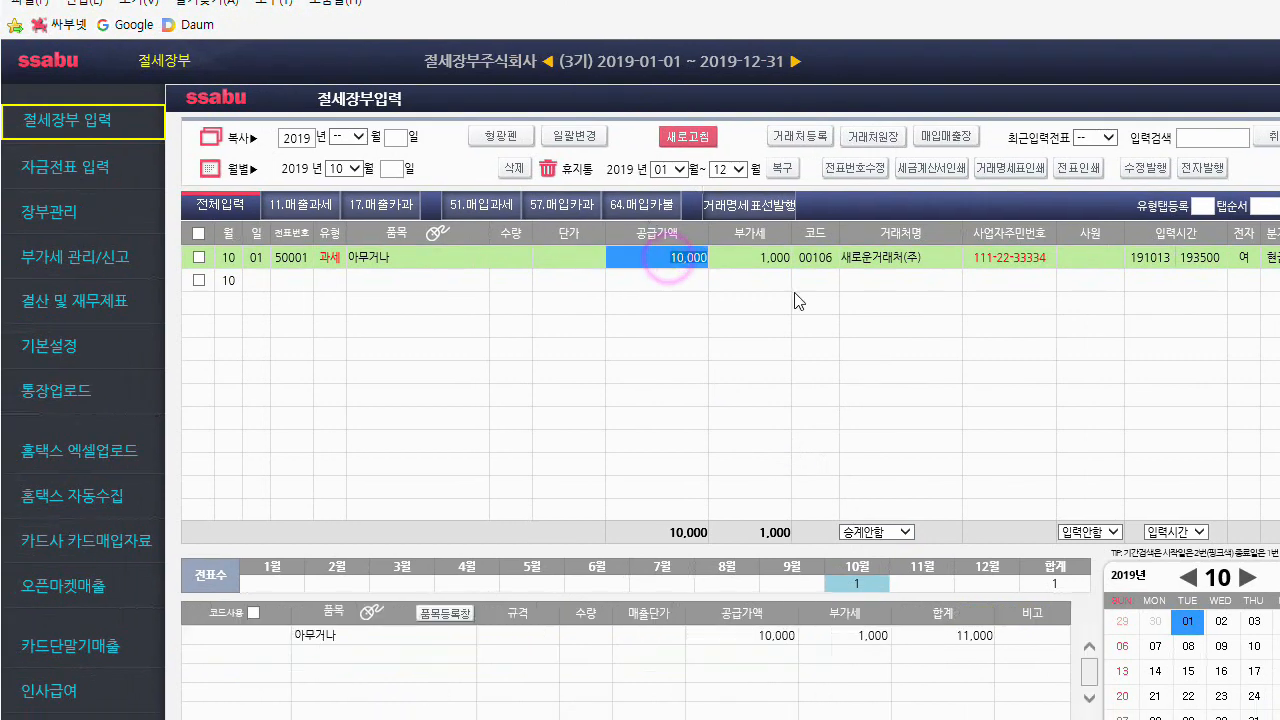
click(248, 279)
click(252, 288)
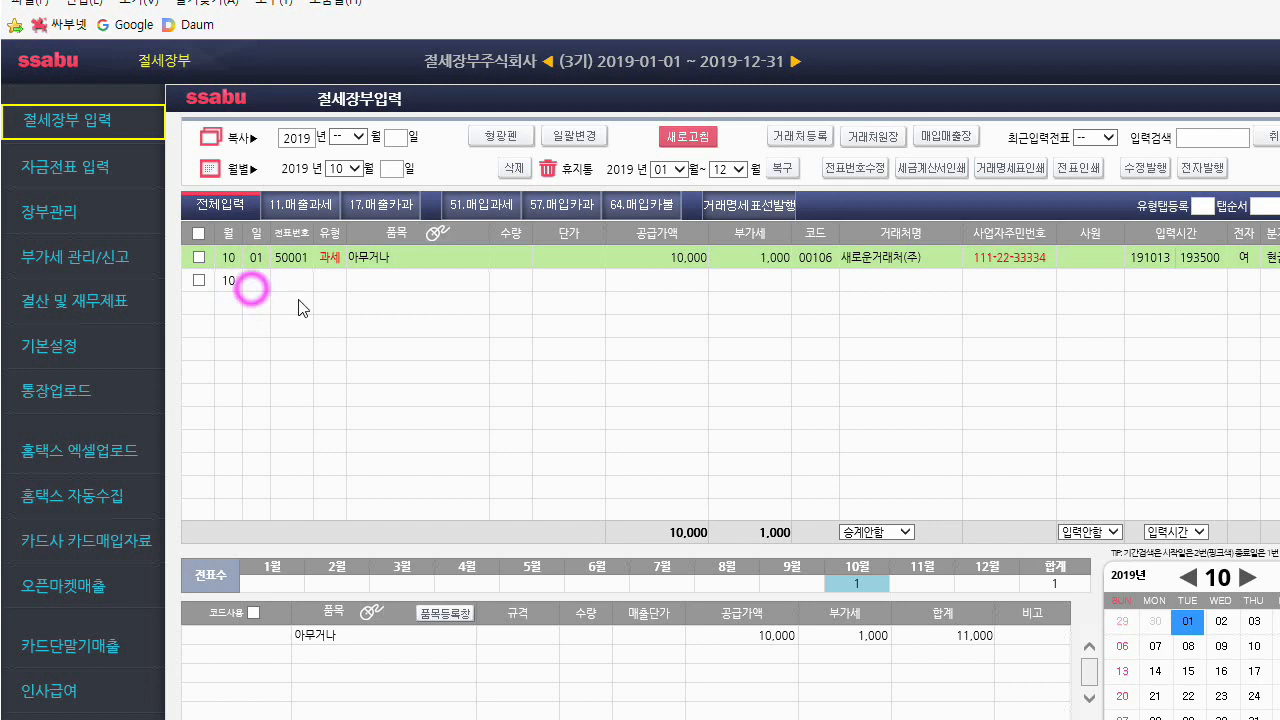
click(257, 281)
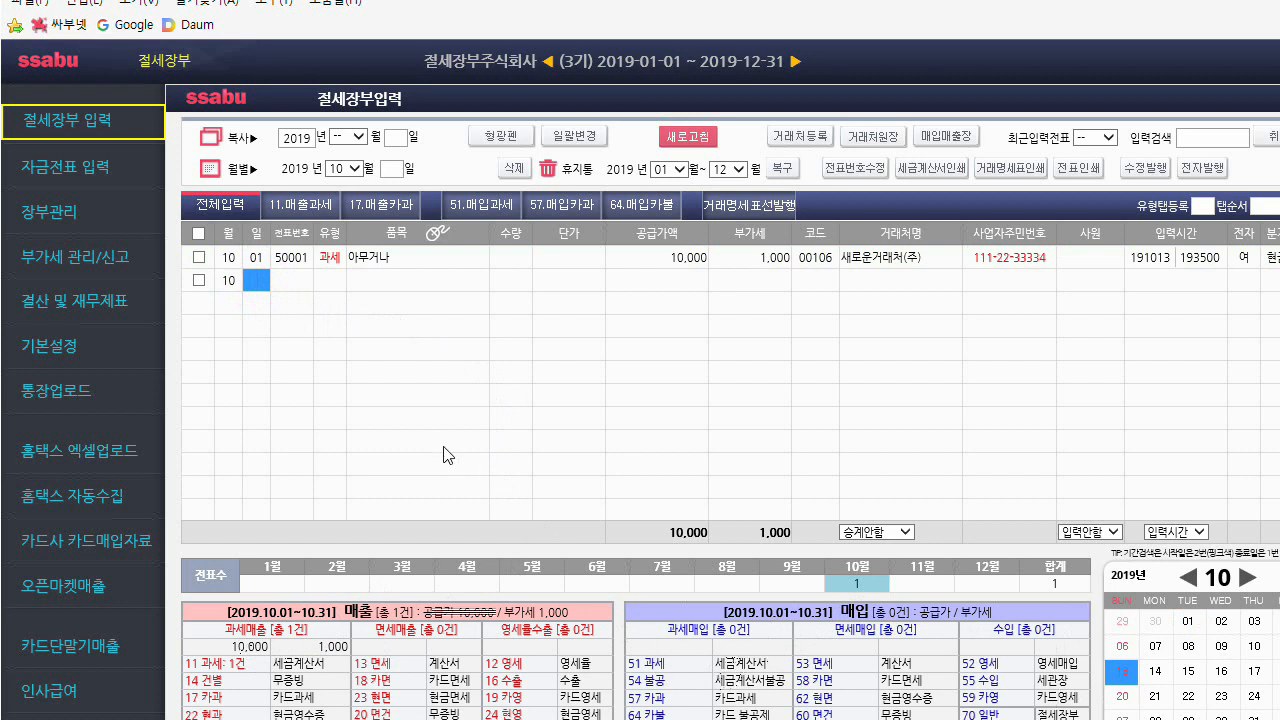
text(02)
key(Return)
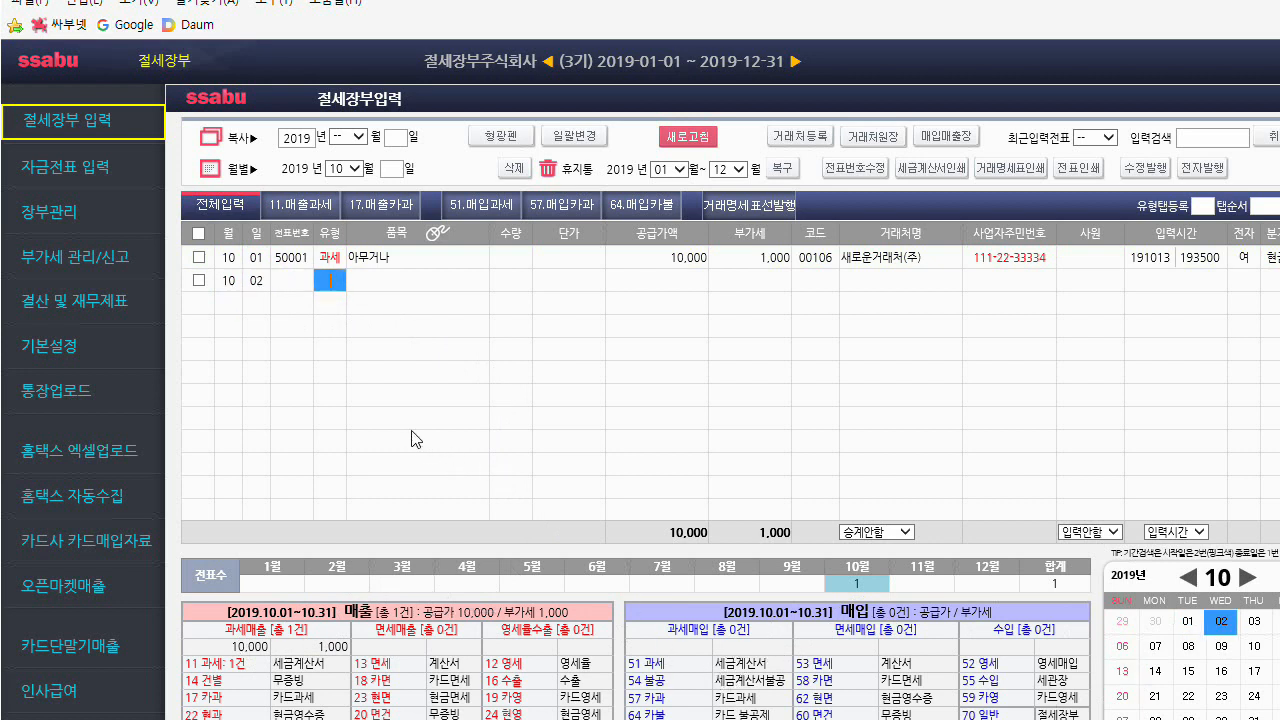
text(11)
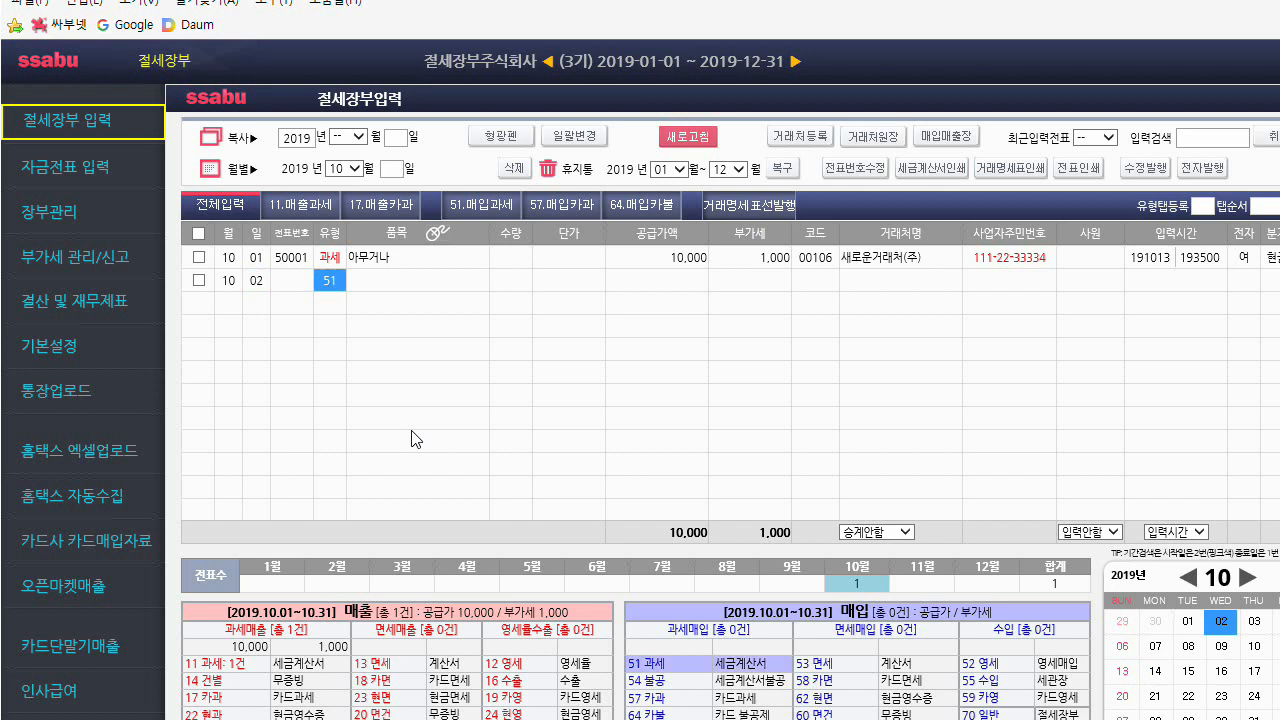
key(Return)
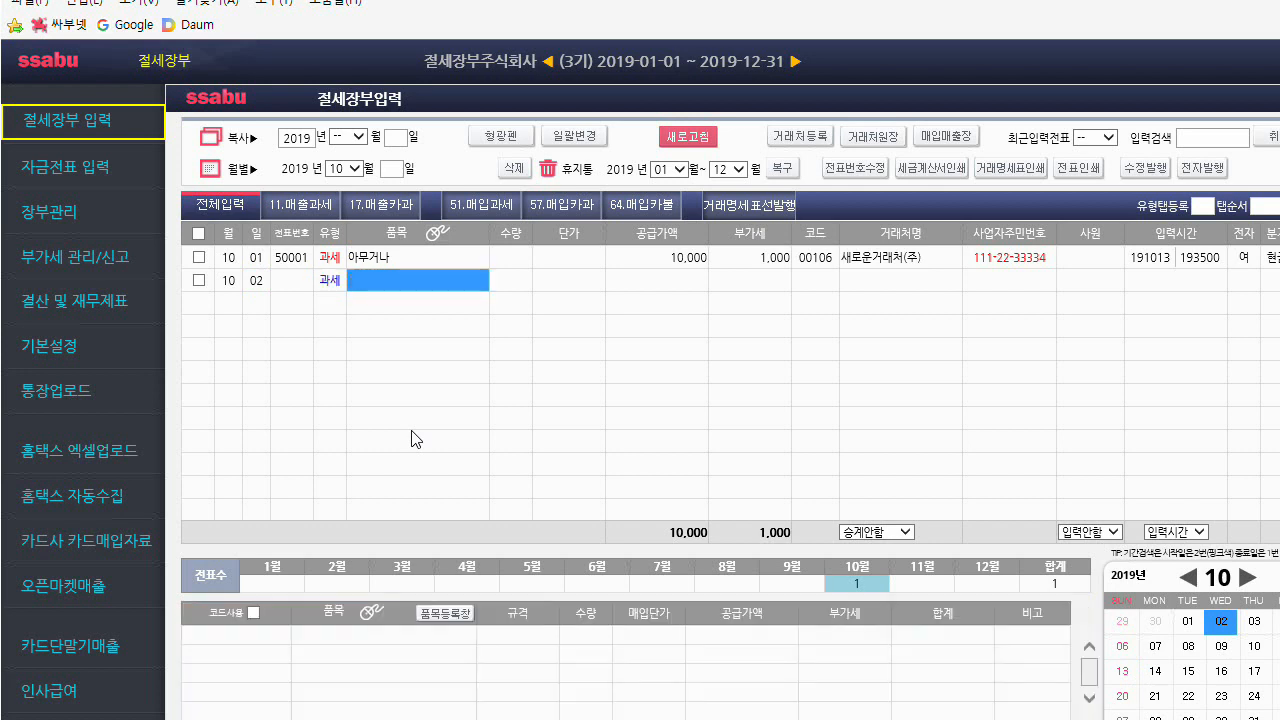
Step: Enter ㅇㅇㅇㅇㅇㅇ as the item and 6,000 as the supply amount, accepting the calculated VAT
text(ㅇㅇㅇㅇㅇㅇ)
key(Return)
key(Return)
key(Return)
text(6000)
key(Return)
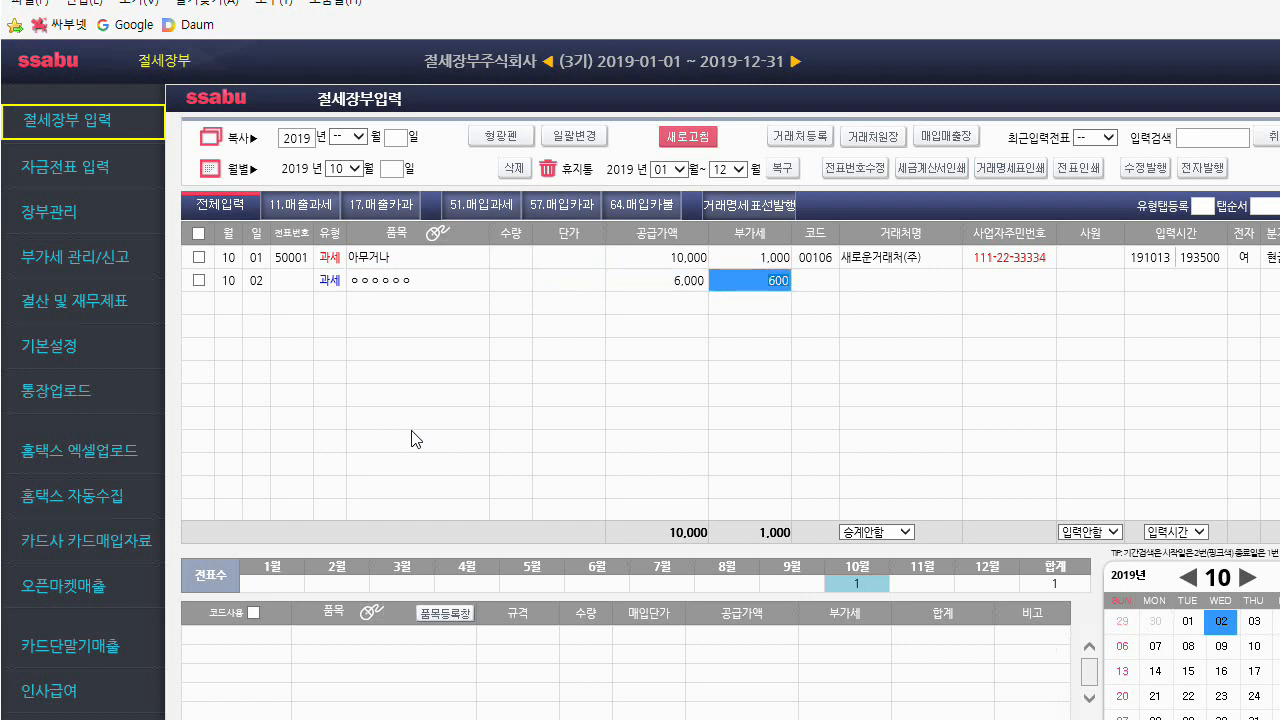
key(Return)
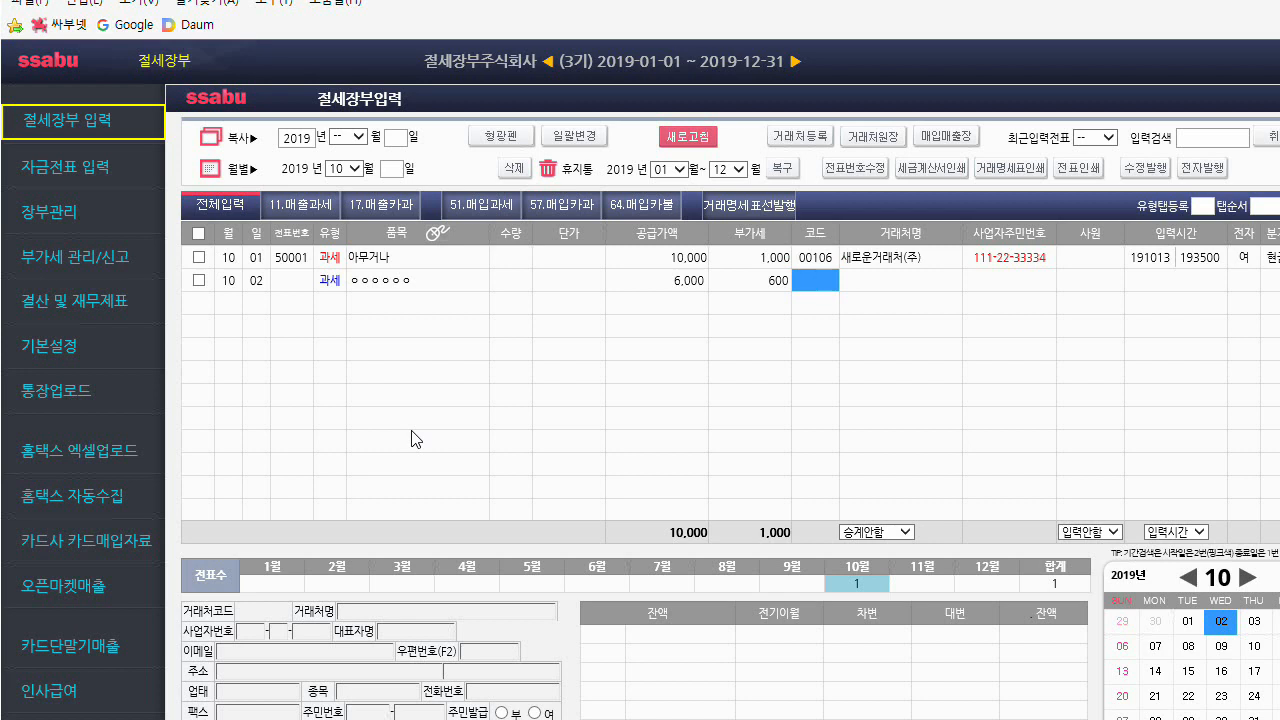
Step: Choose 홍화반점 (00104) from the full customer list for the 10/02 purchase
key(Return)
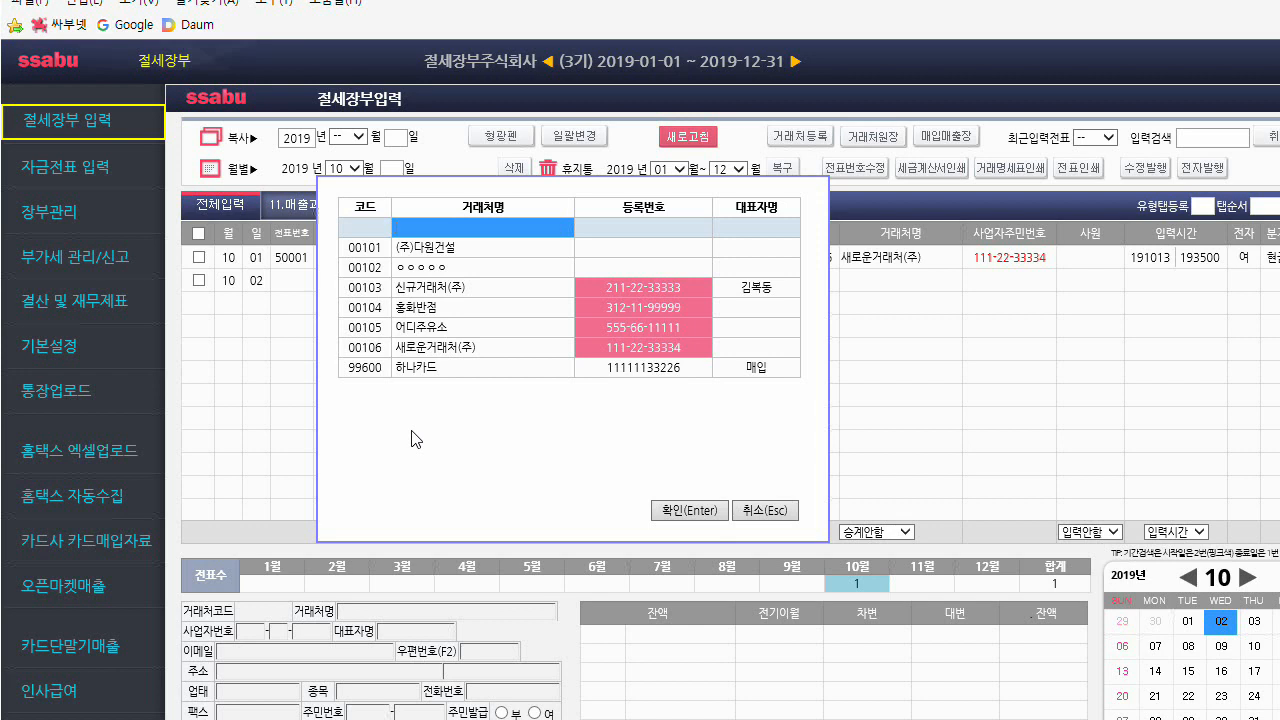
key(Down)
key(Down)
key(Down)
key(Down)
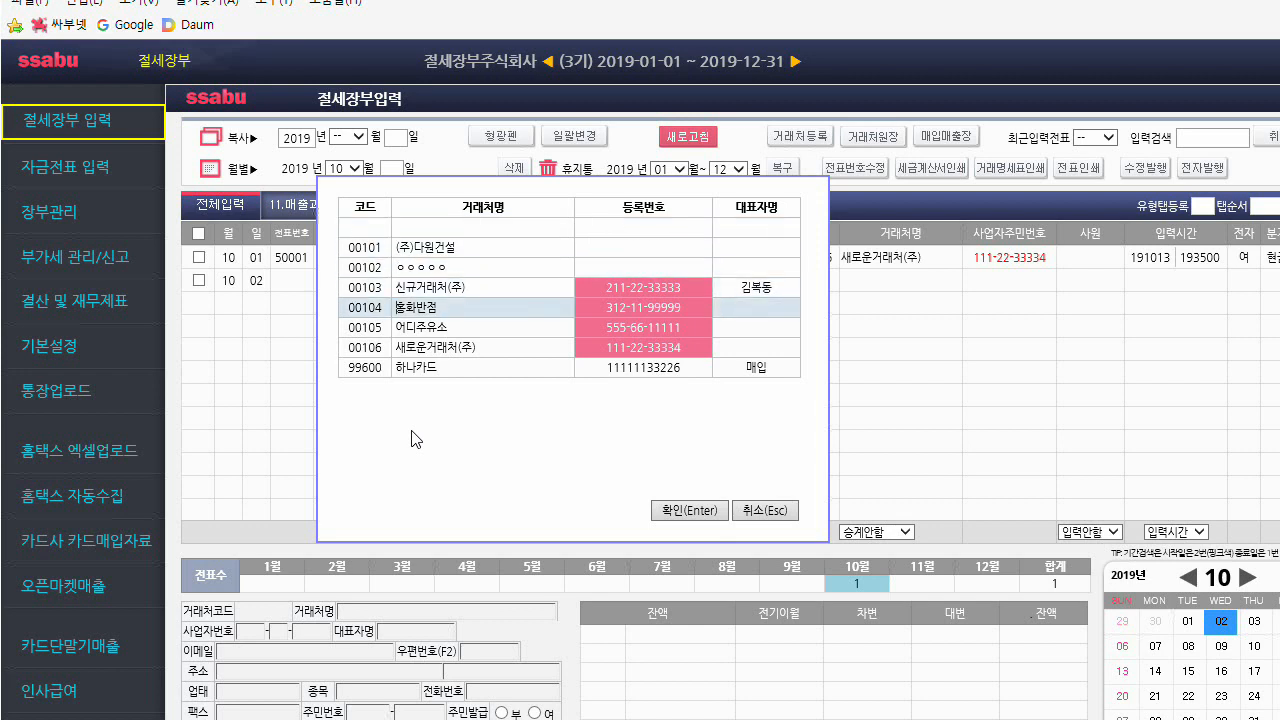
key(Return)
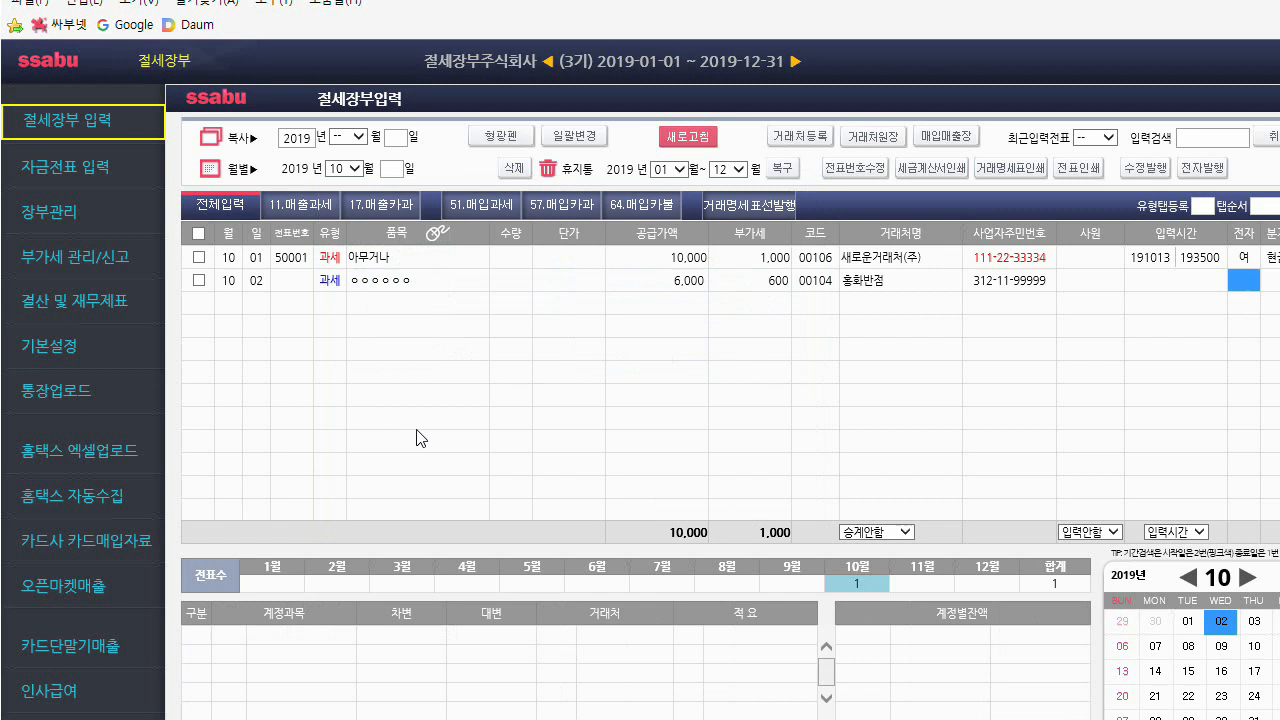
Step: Clear the customer from the 10/02 purchase row and return to its empty customer code
click(811, 281)
key(Delete)
key(Return)
key(Delete)
key(Return)
key(Left)
key(Left)
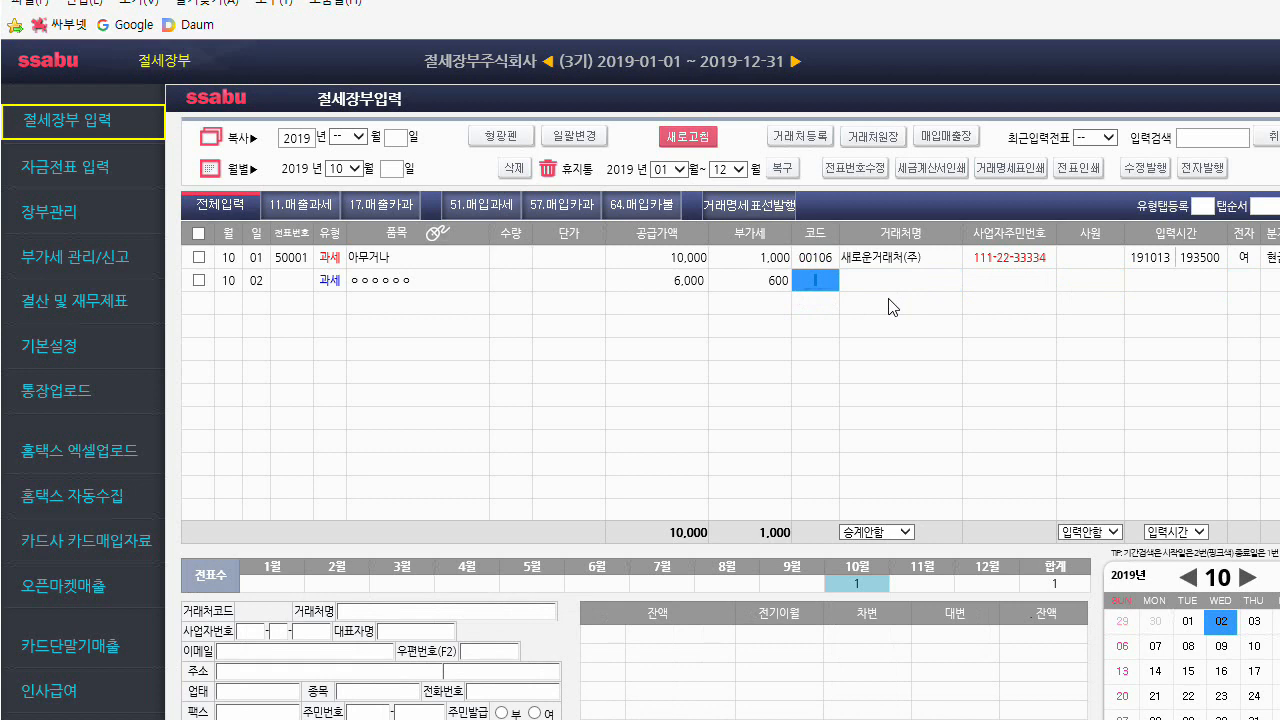
Step: Find the purchase's customer by entering 홍화, accept 여 for electronic issue and set the journal type to 1 (현금)
text(홍호ㅏ)
key(Return)
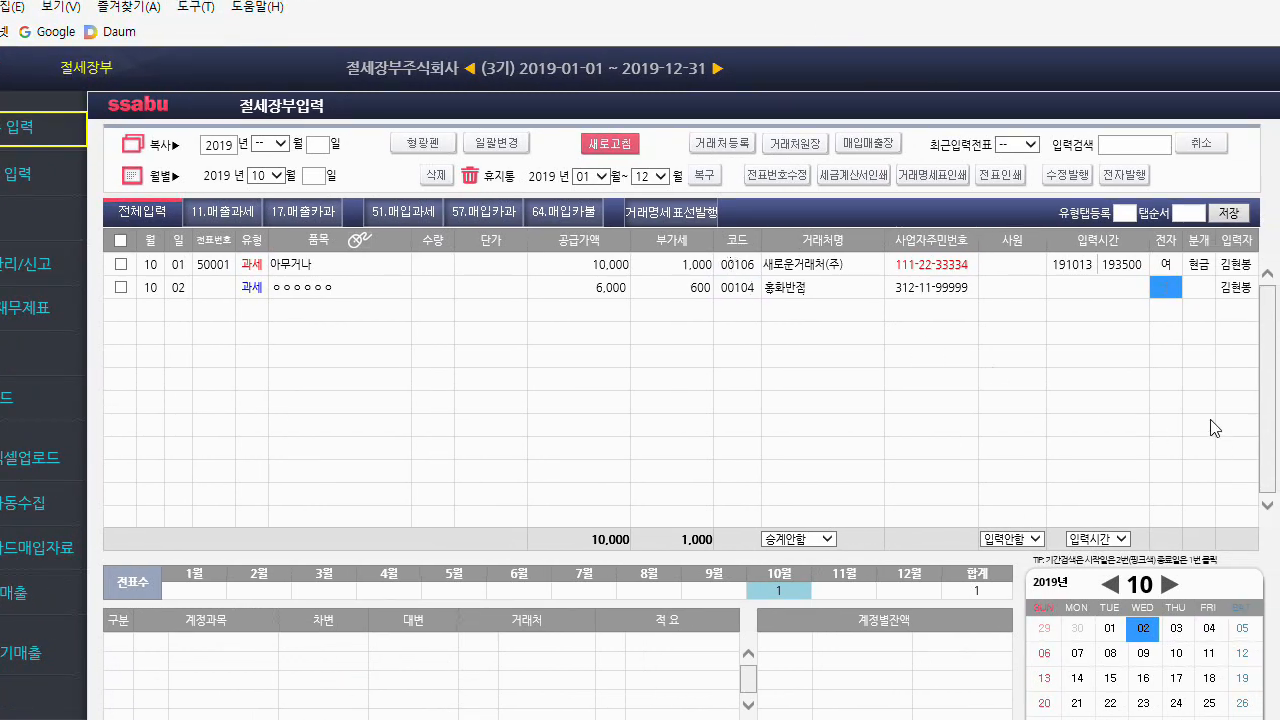
key(Return)
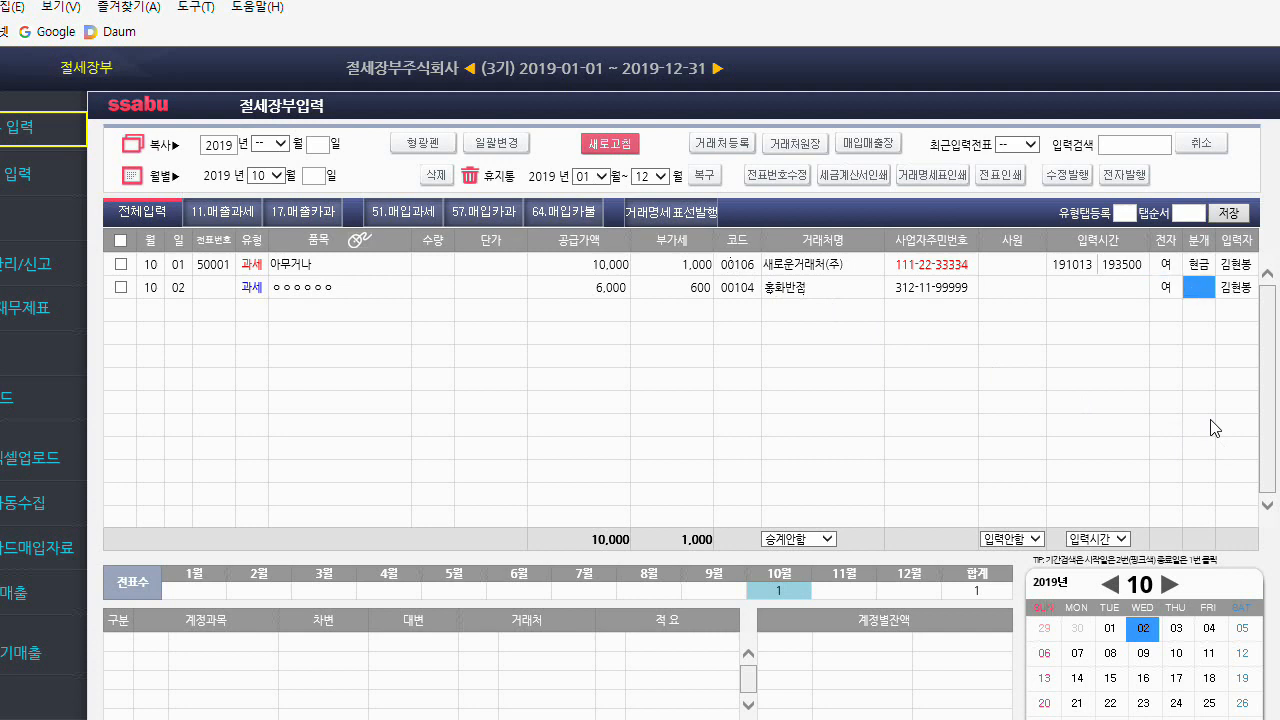
key(1)
key(Return)
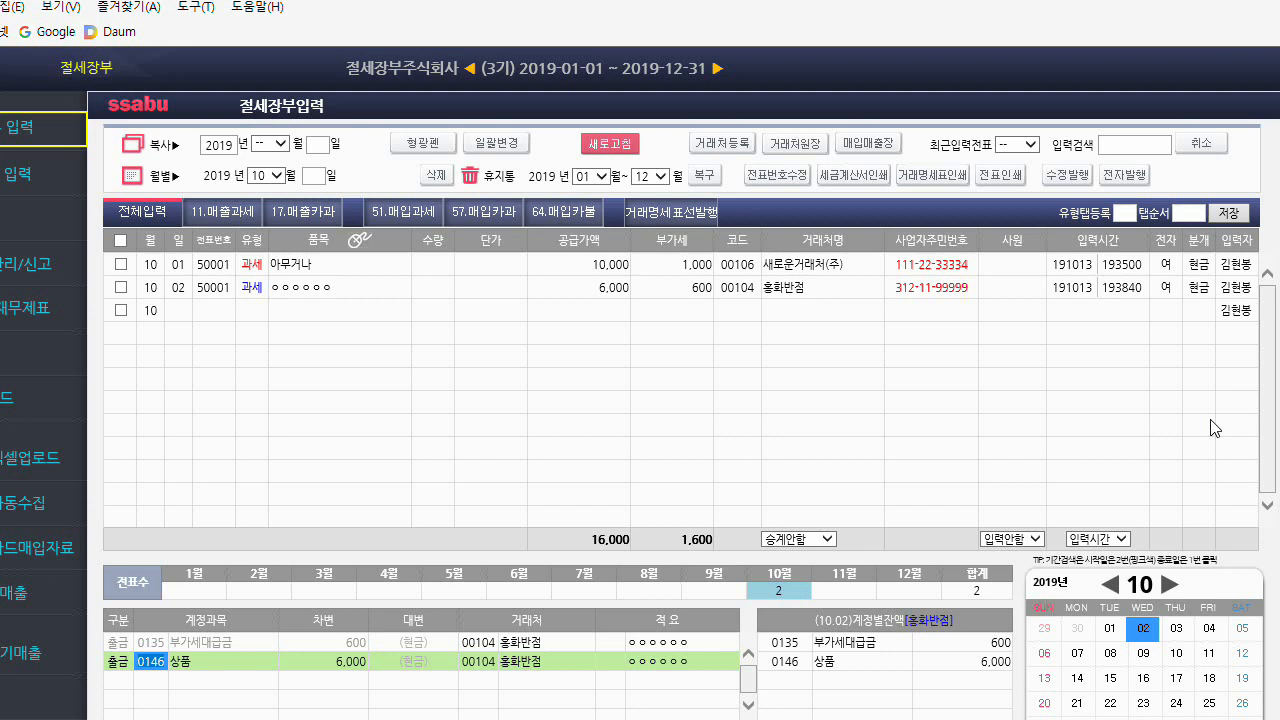
Step: Replace the purchase's debit account 상품 with 복리후생비 by searching for 복리, keeping the amount
text(복리)
key(Return)
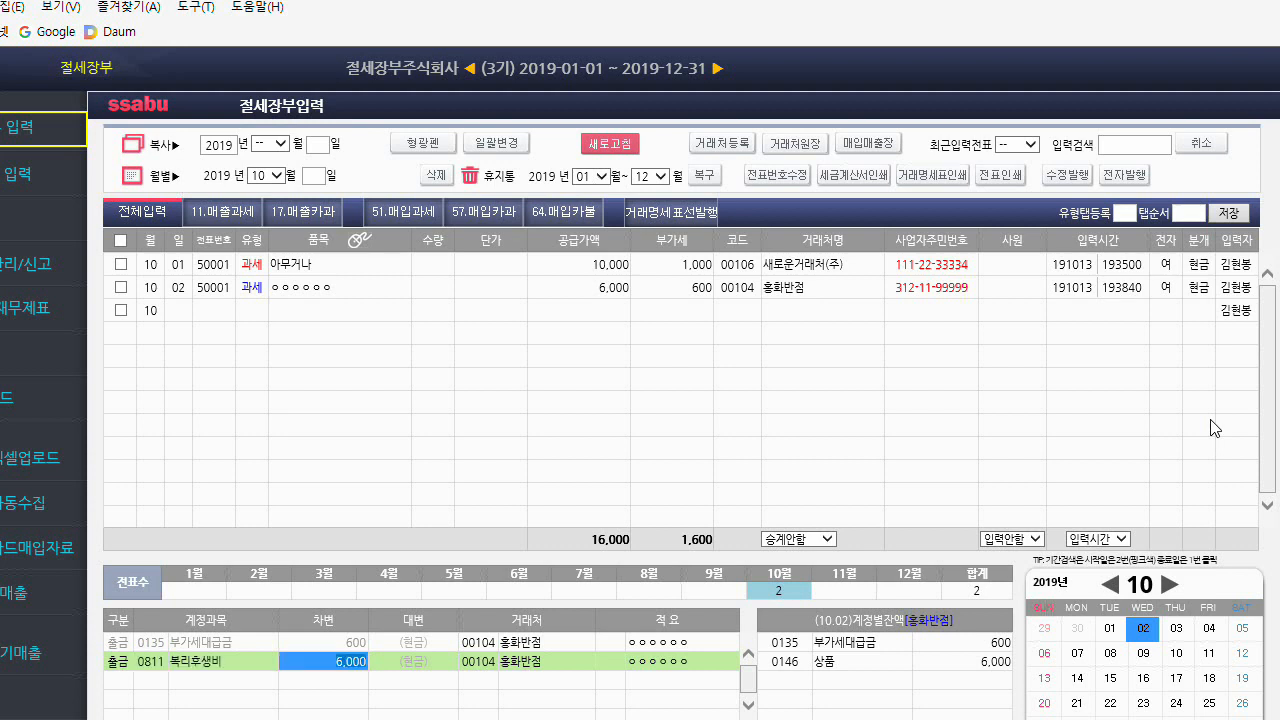
key(Return)
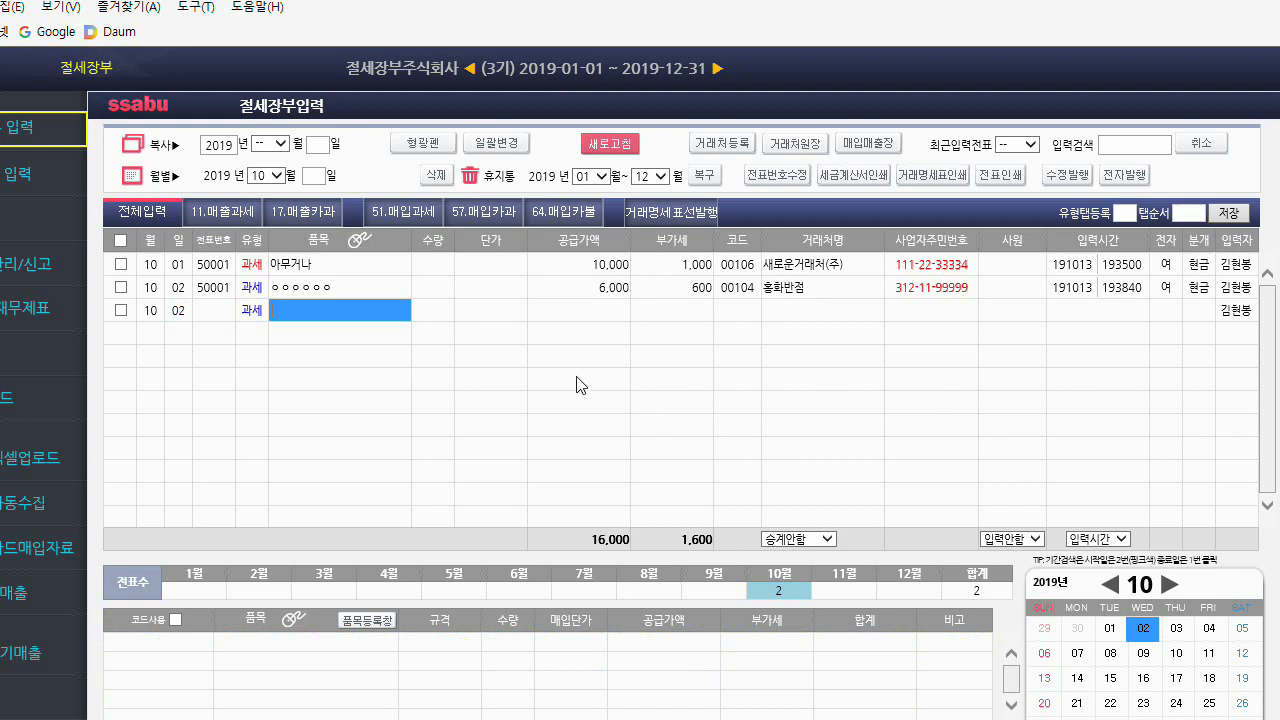
Step: Set the next 10/02 entry's type to 57 (카과) and choose 하나카드 (99600) as its card company
click(242, 310)
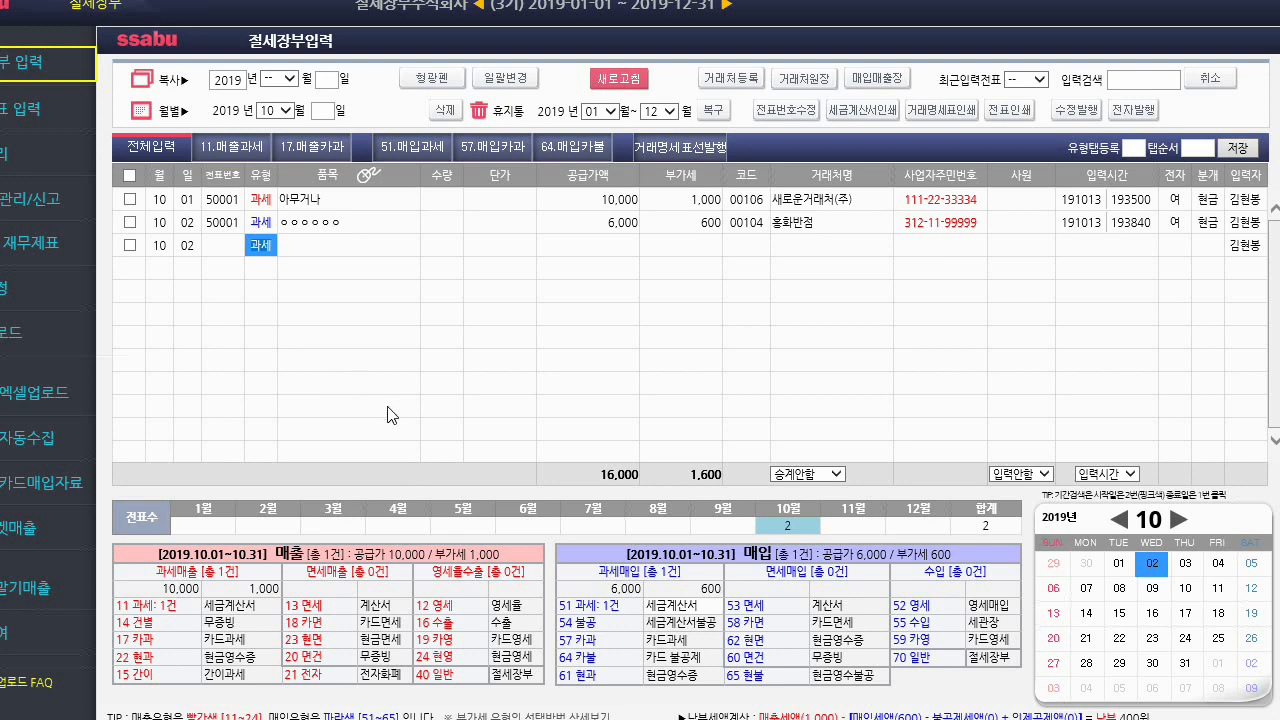
click(319, 244)
click(260, 246)
text(57)
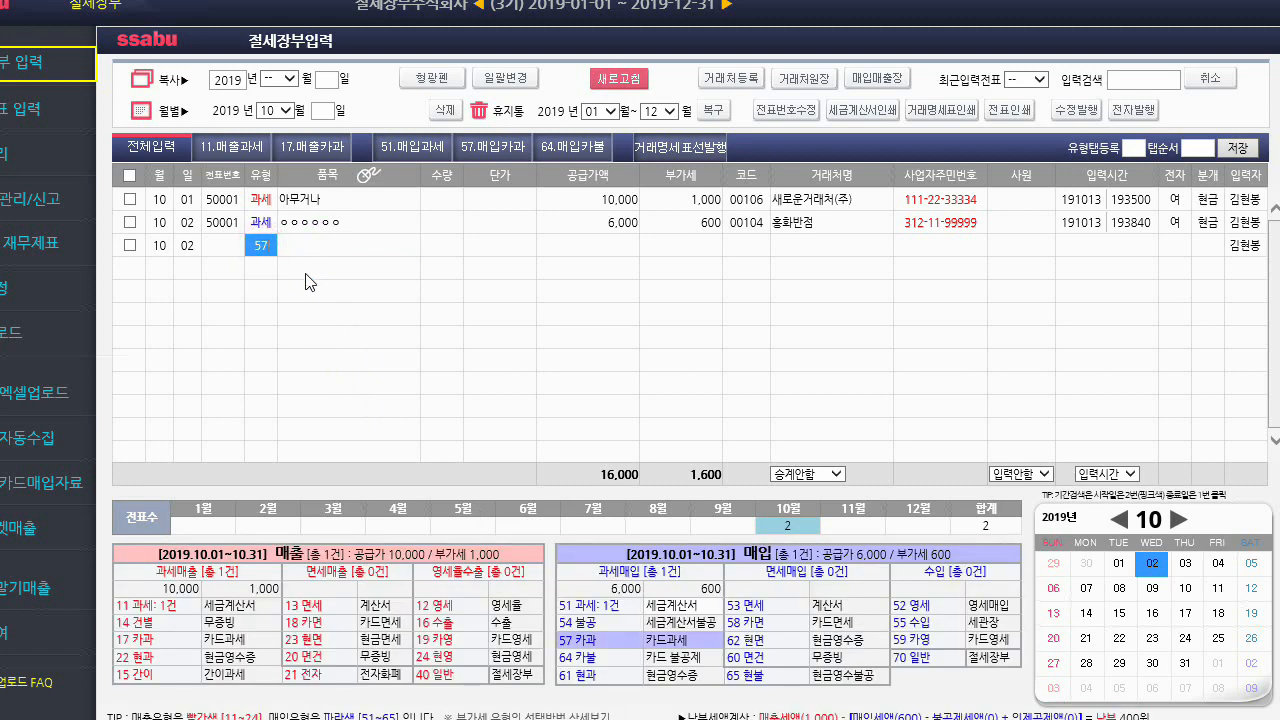
key(Return)
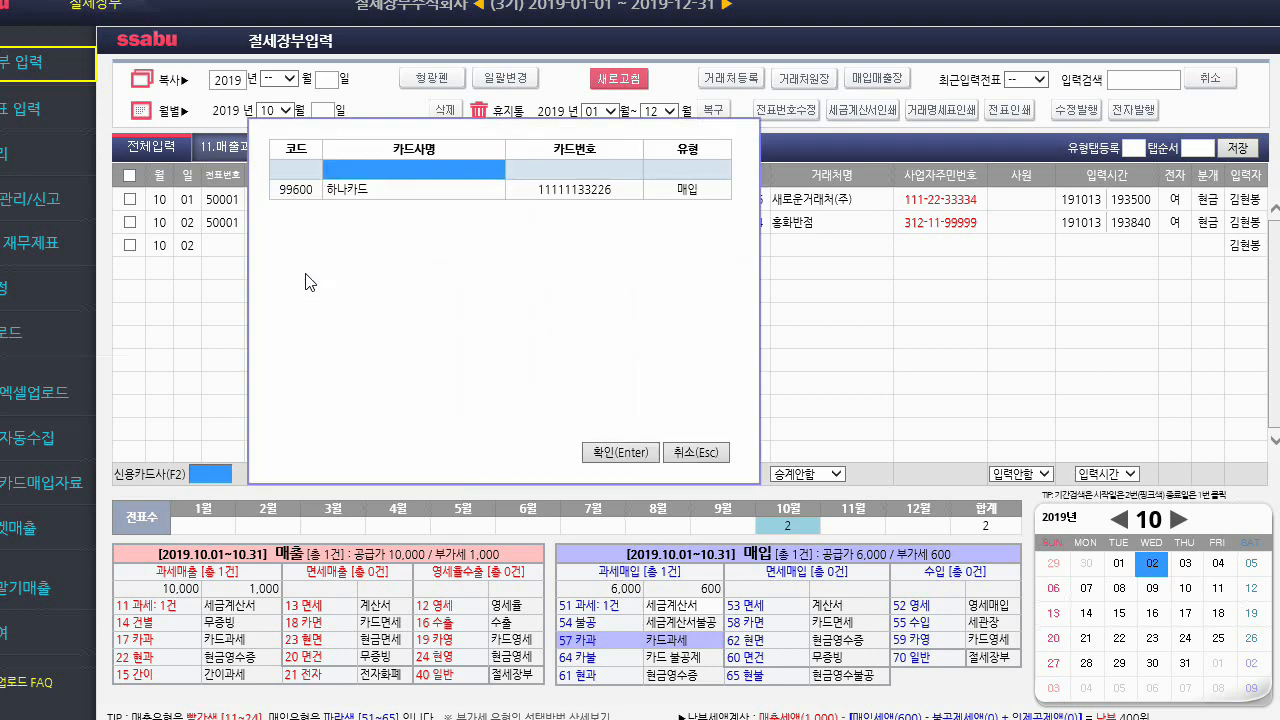
key(Down)
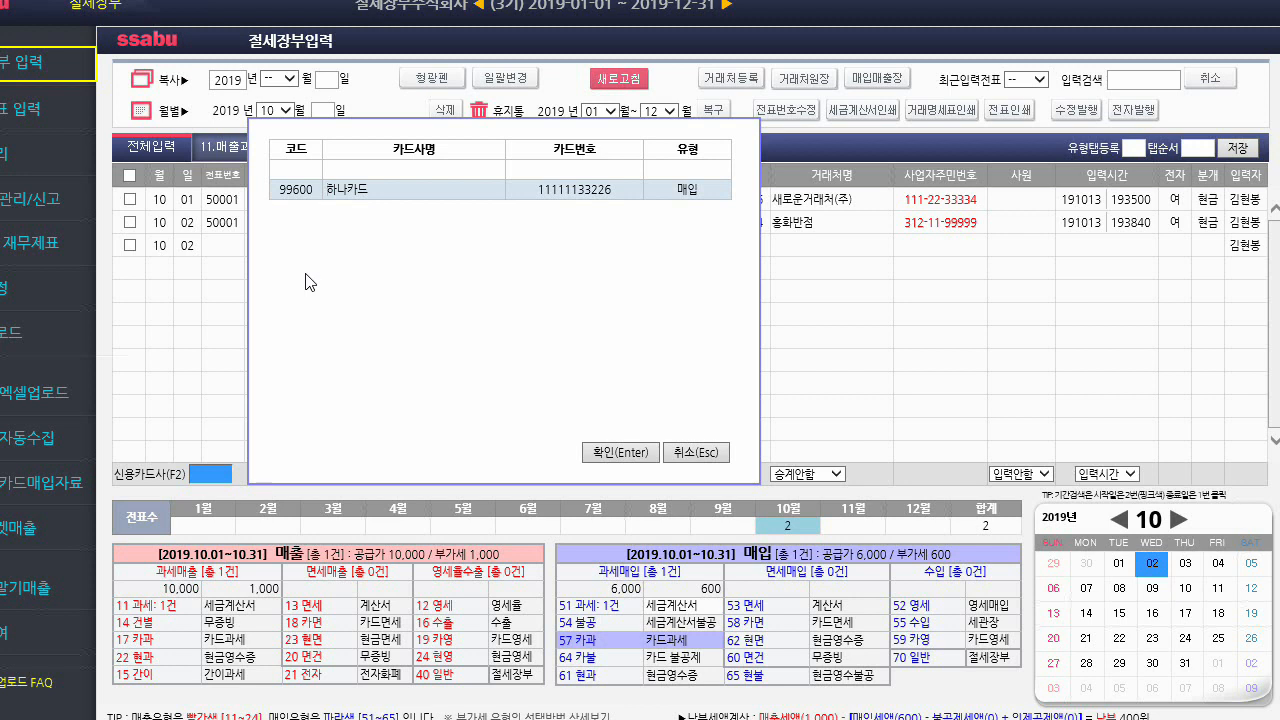
key(Return)
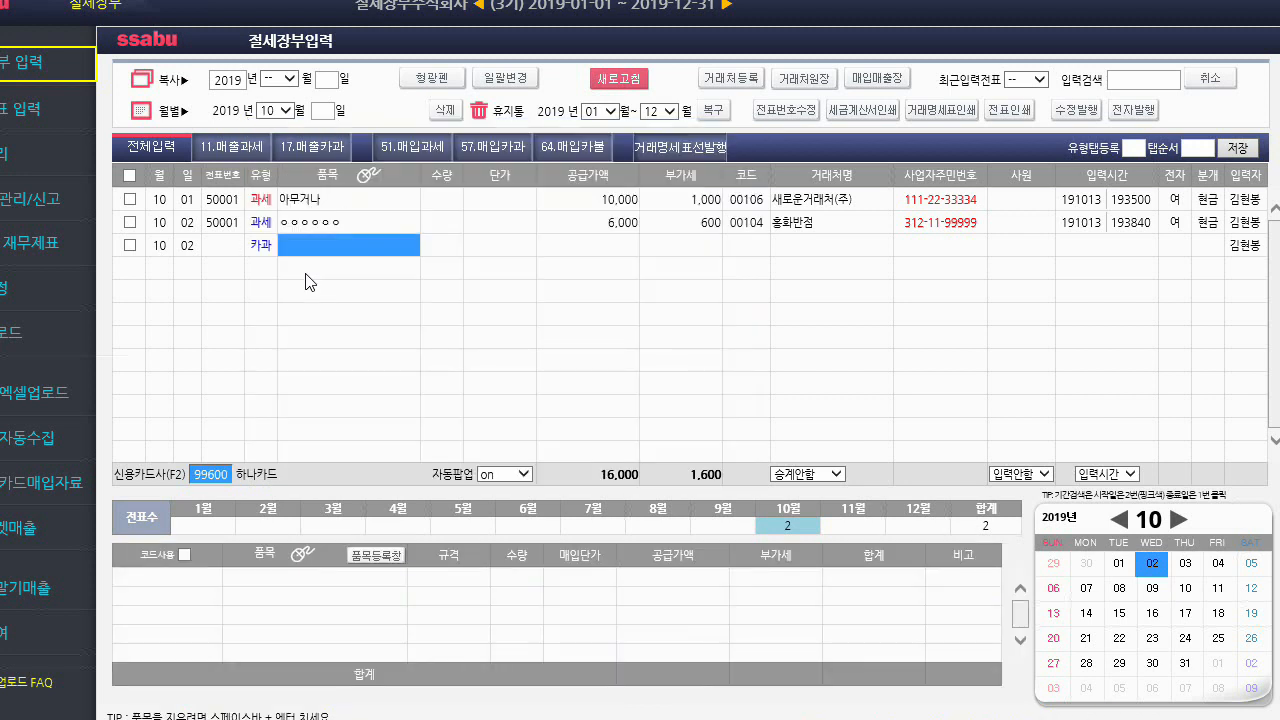
Step: Enter 식대 as the card purchase's item with a VAT-inclusive total of 1,000
text(식대)
key(Return)
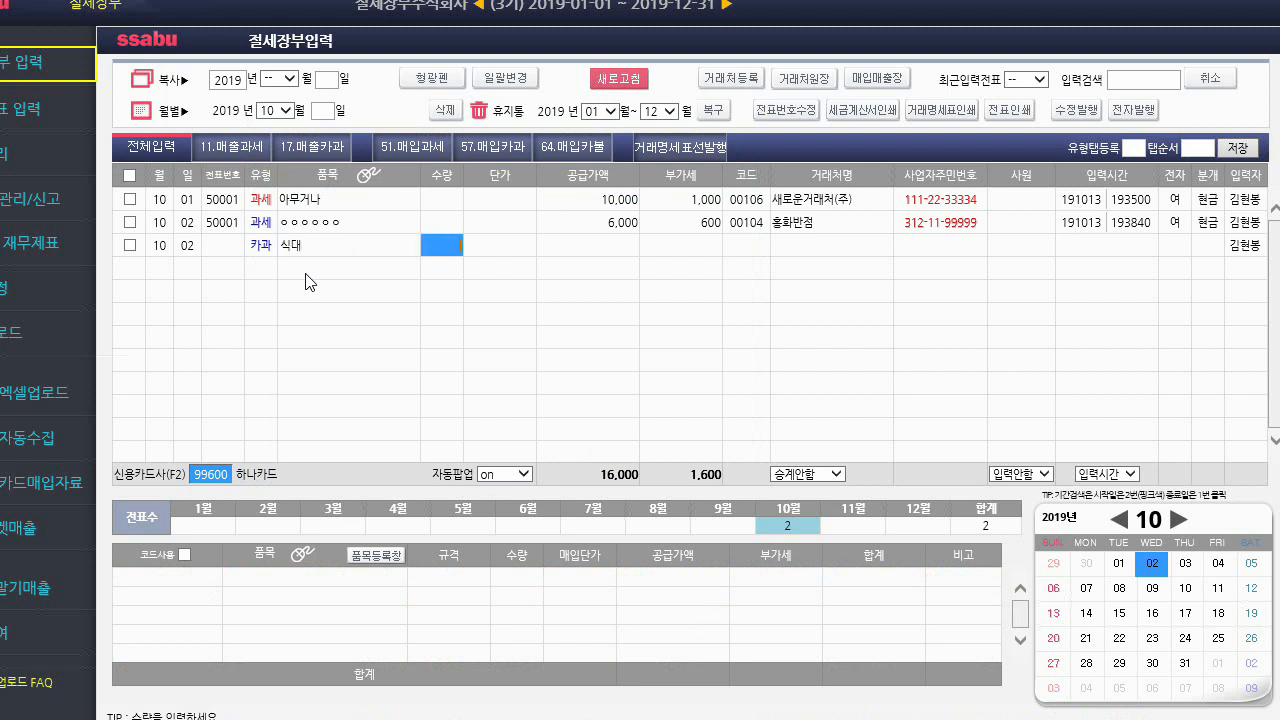
text(10,000)
key(BackSpace)
key(Return)
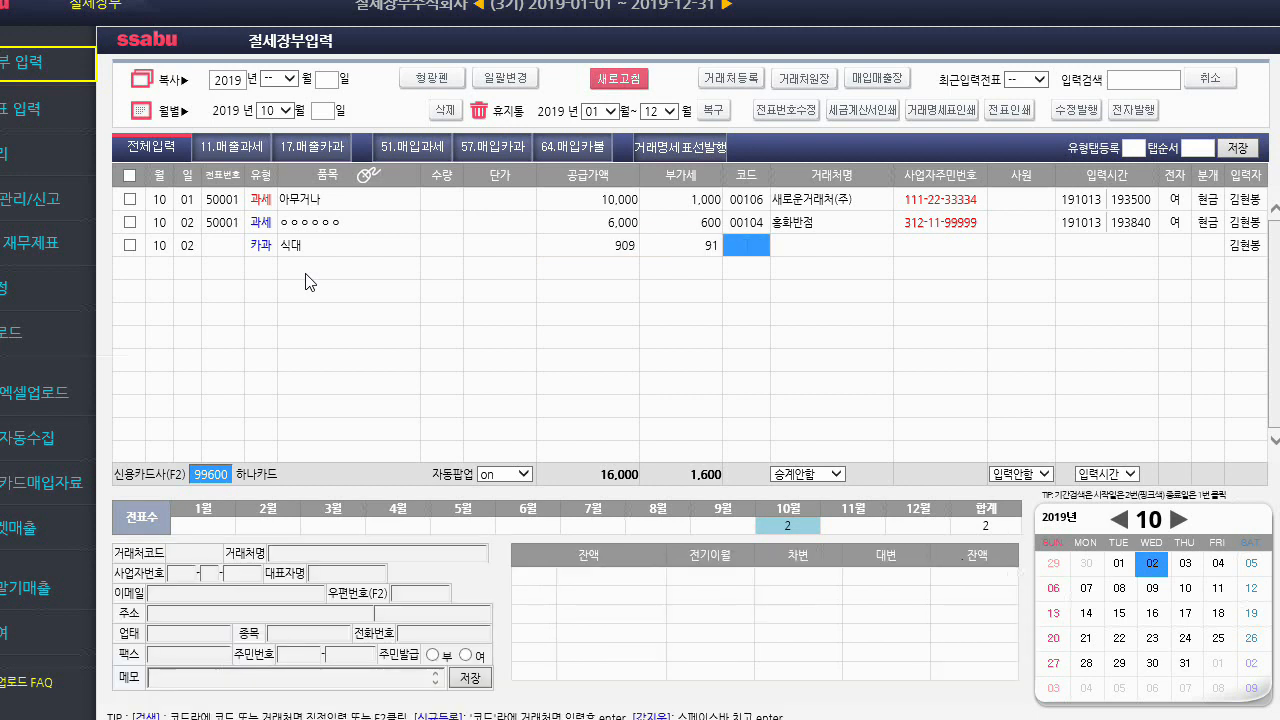
Step: Assign the card purchase to 홍화반점 by entering 홍화 and set its journal type to 1 (현금)
text(홍화)
key(Return)
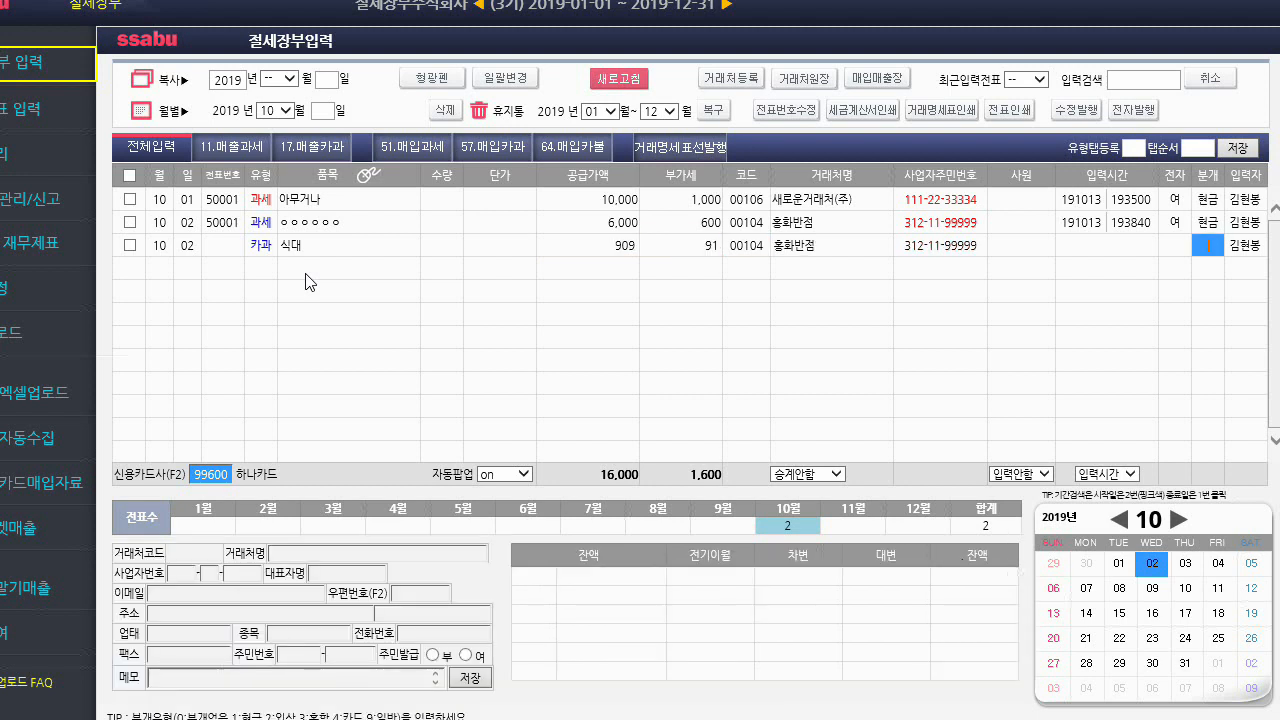
text(1)
key(Return)
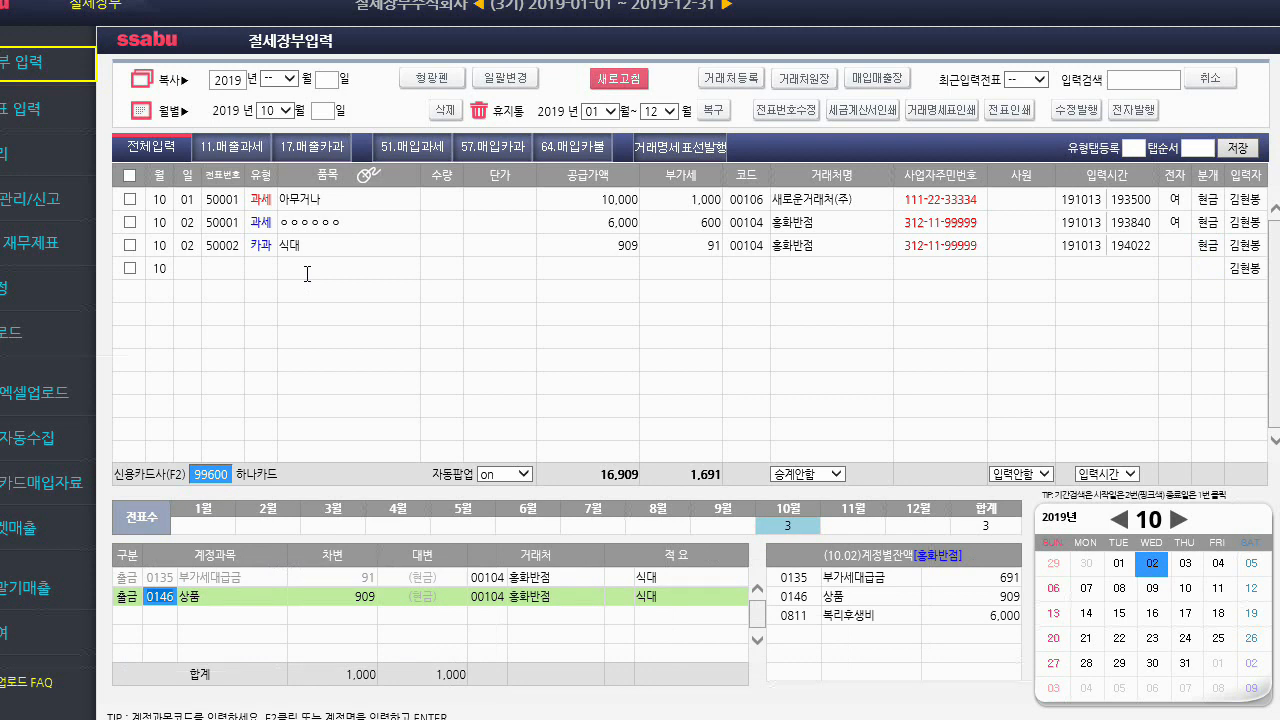
Step: Replace the card purchase's debit account 상품 with 복리후생비 by searching for 복리, keep the amount, and dismiss the next entry's card selection
text(복리)
key(Return)
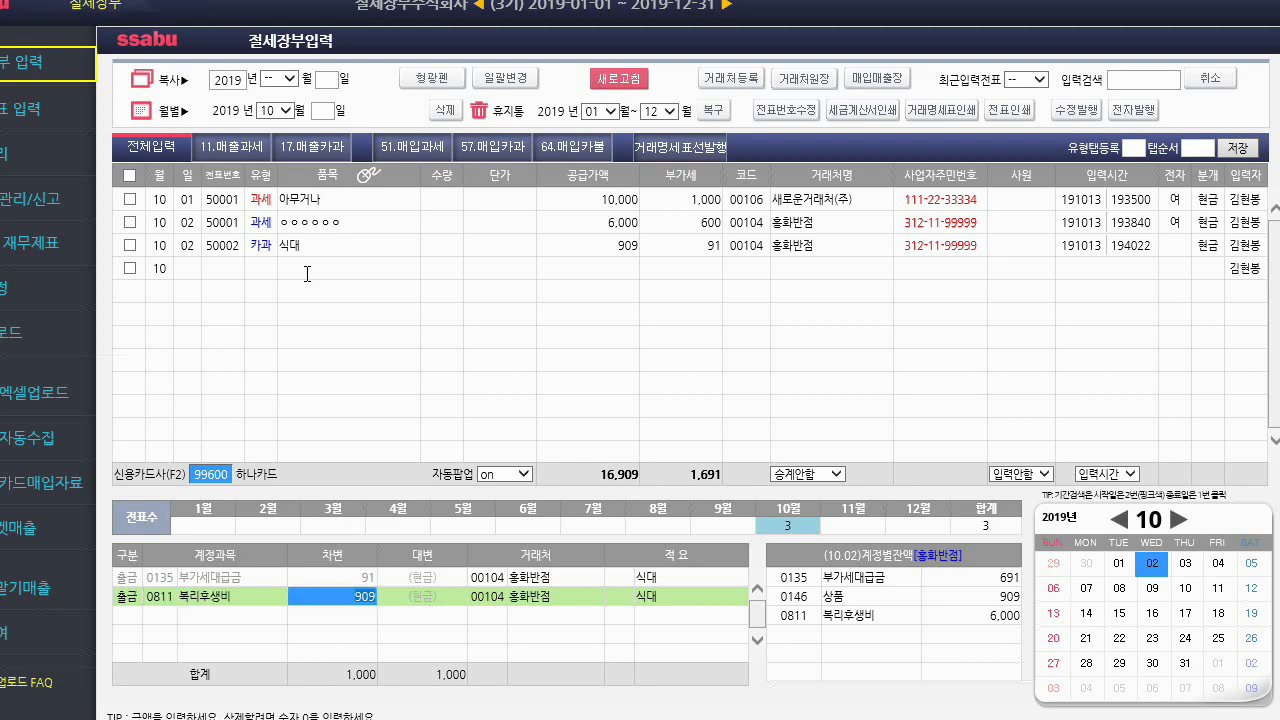
key(Return)
key(Return)
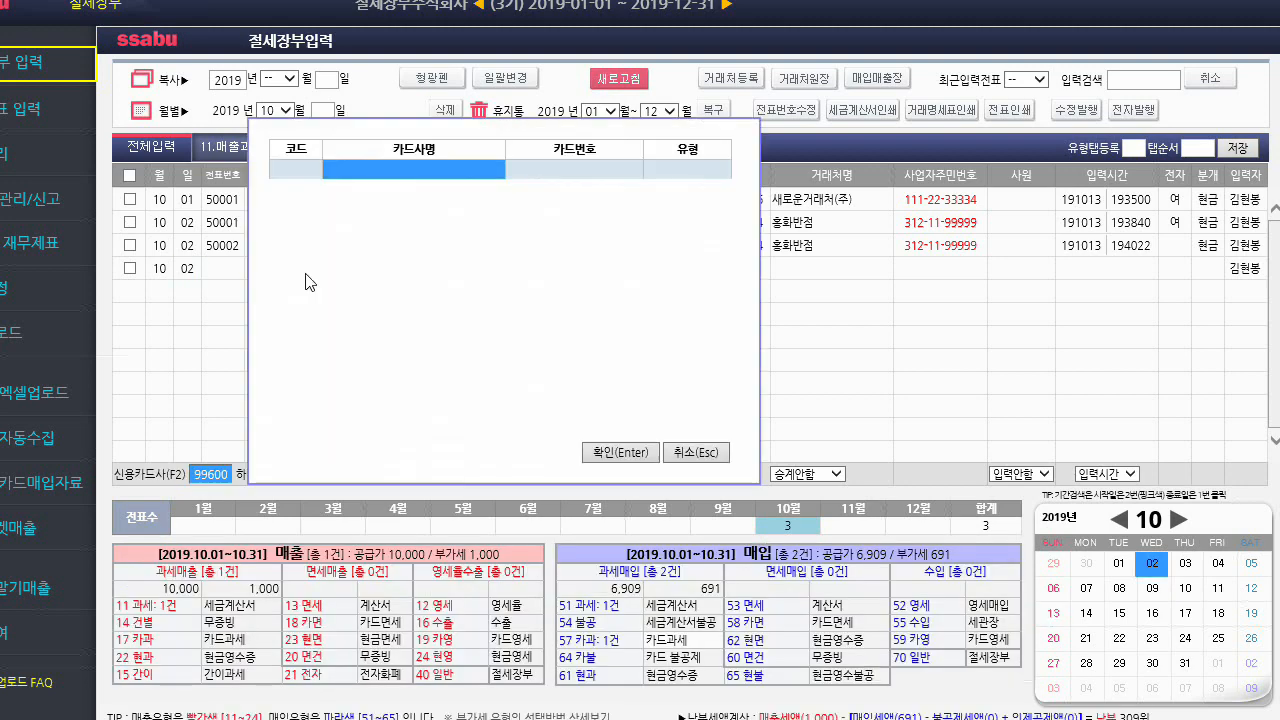
click(705, 452)
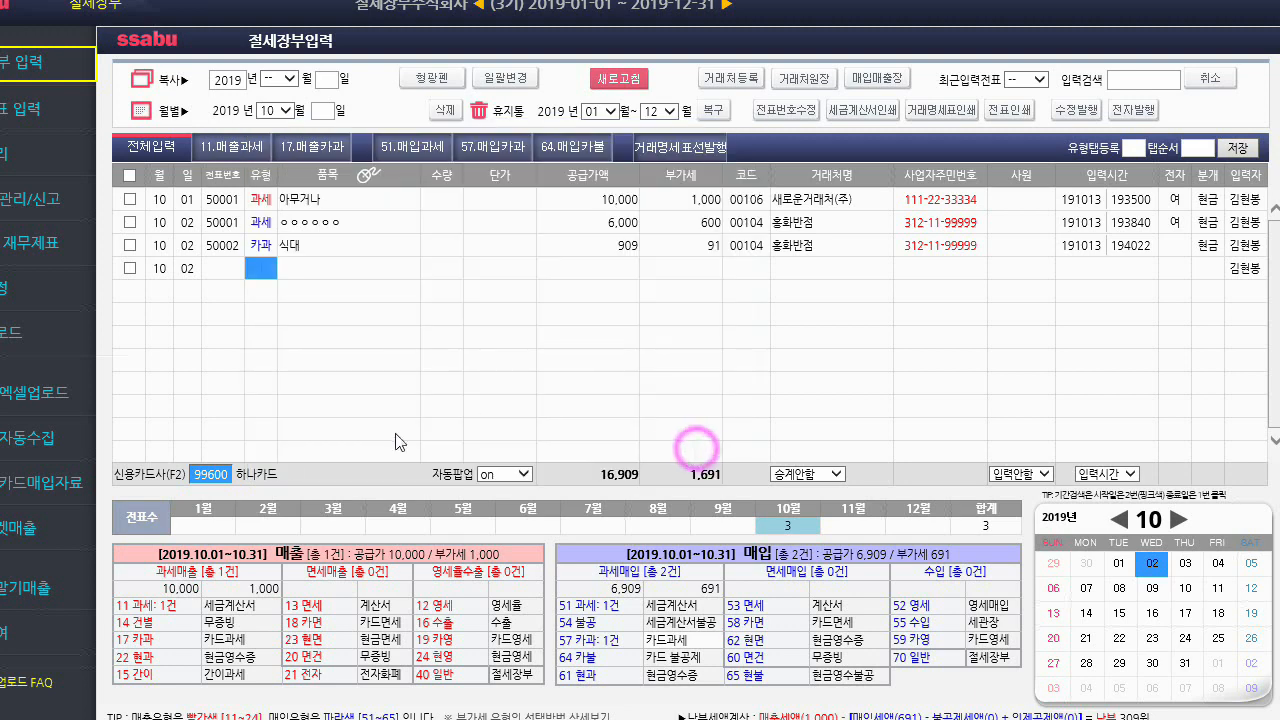
Step: Inspect the card type options of 하나카드 in the vendor registration's card list without changing them, and close the registration window
click(752, 84)
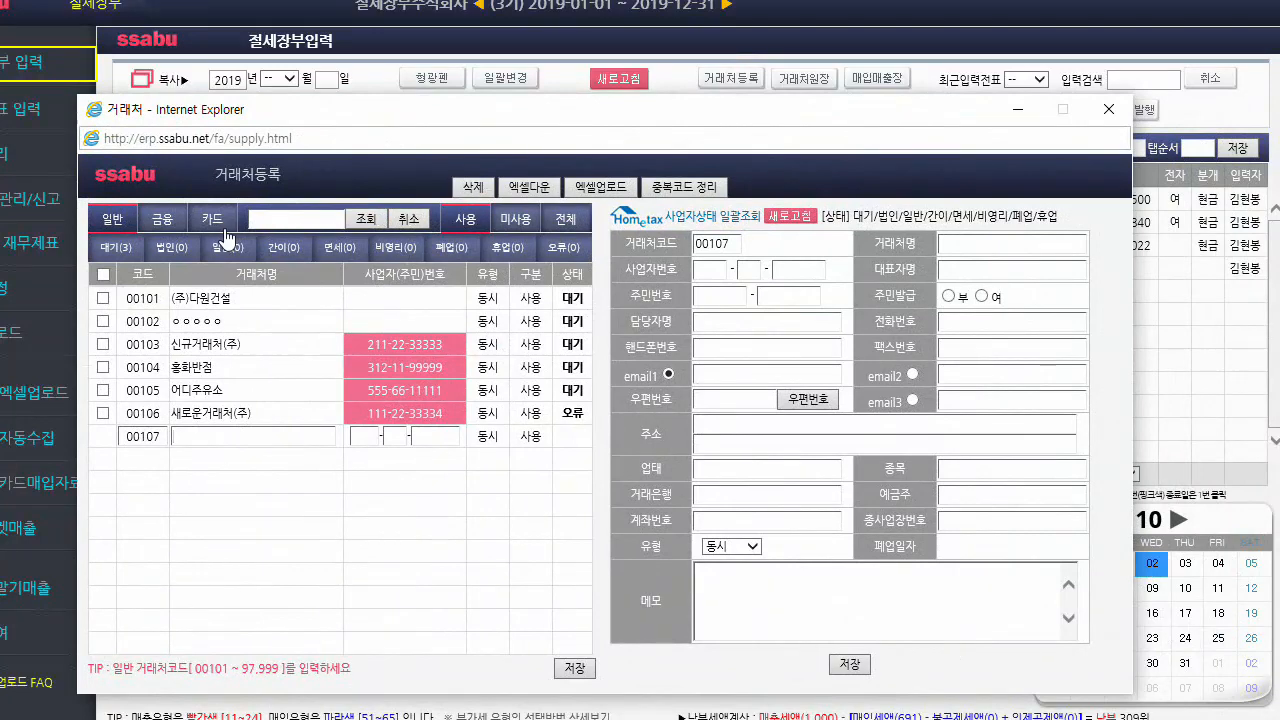
click(225, 230)
click(202, 270)
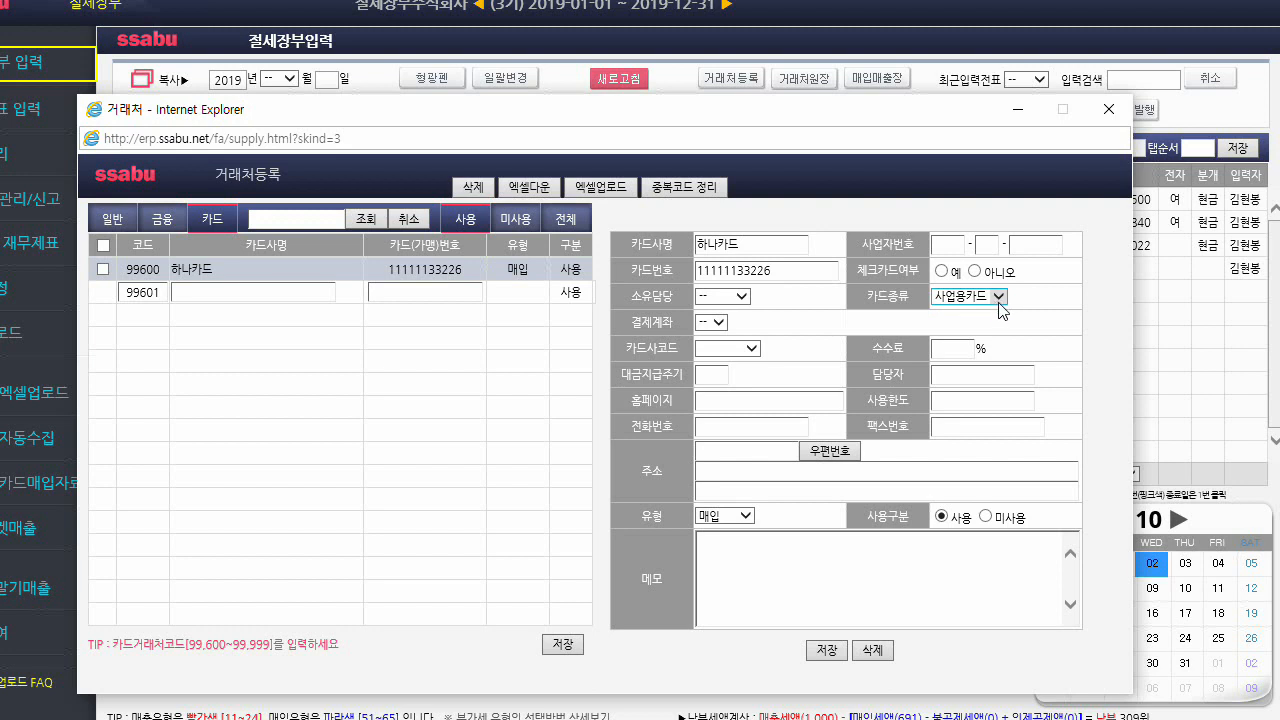
click(1000, 298)
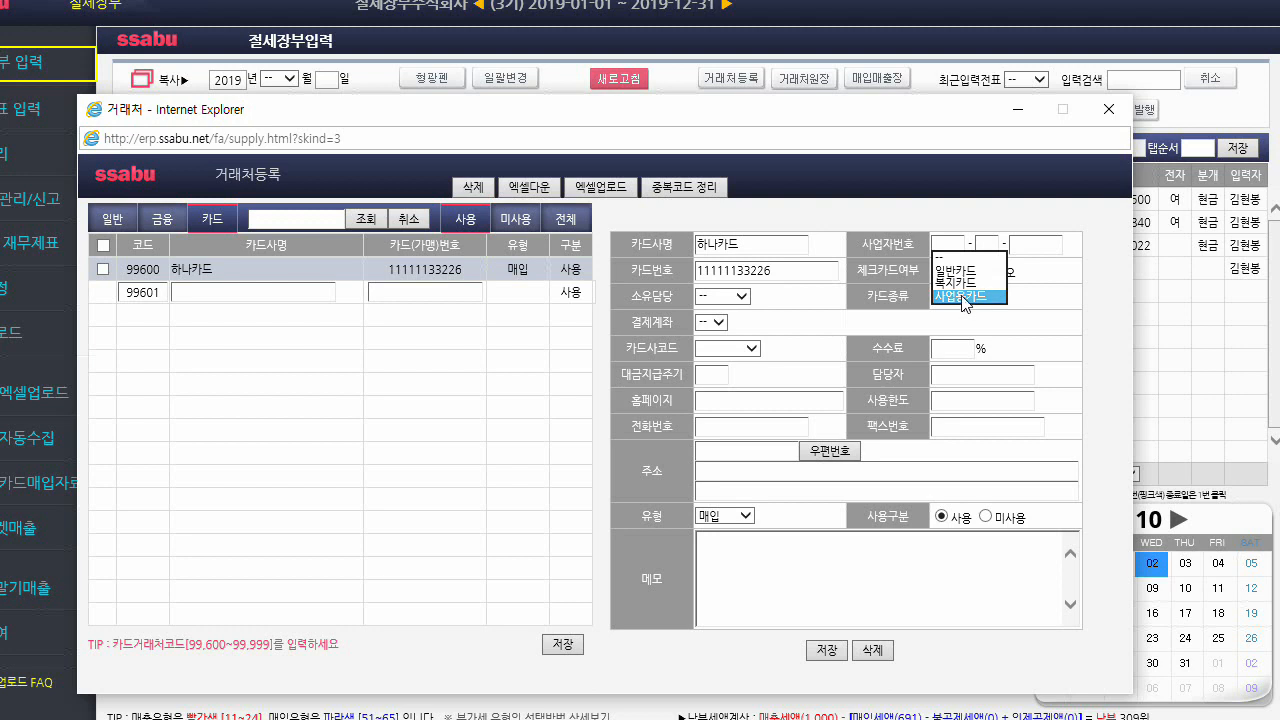
click(1110, 114)
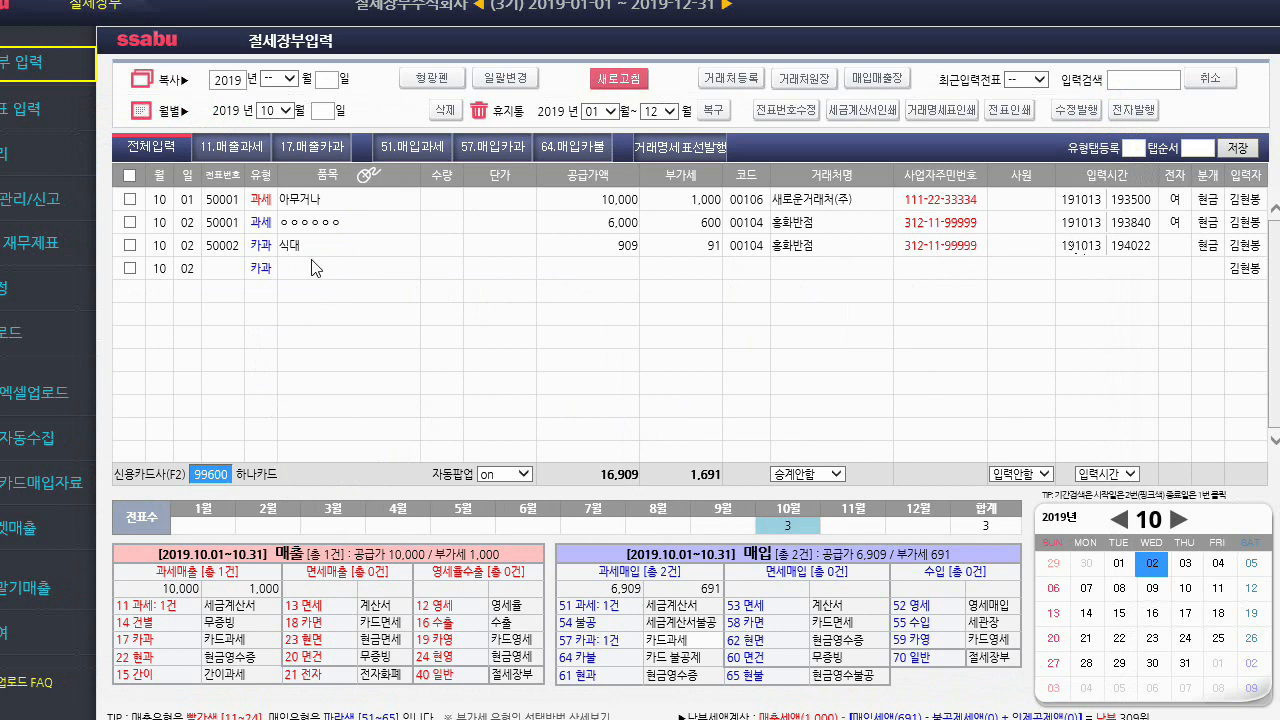
Step: Review the journal of the 식대 card purchase and refresh the October entry list
click(186, 245)
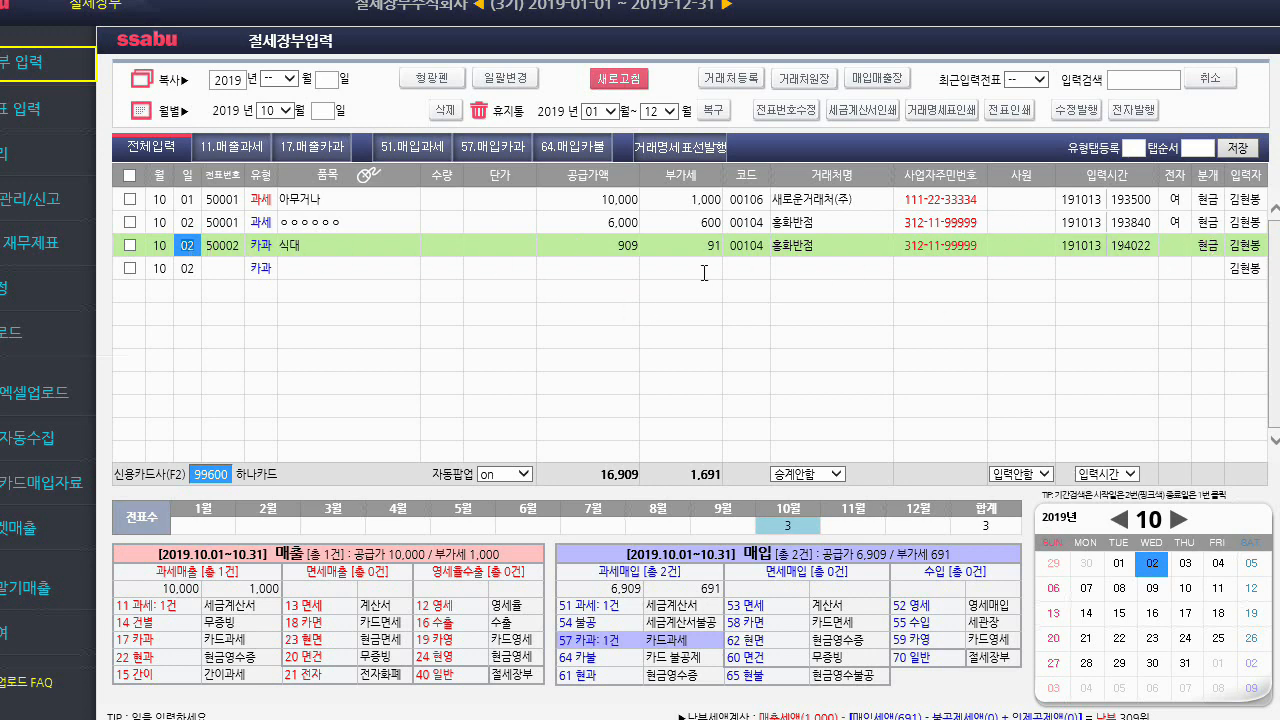
click(1215, 248)
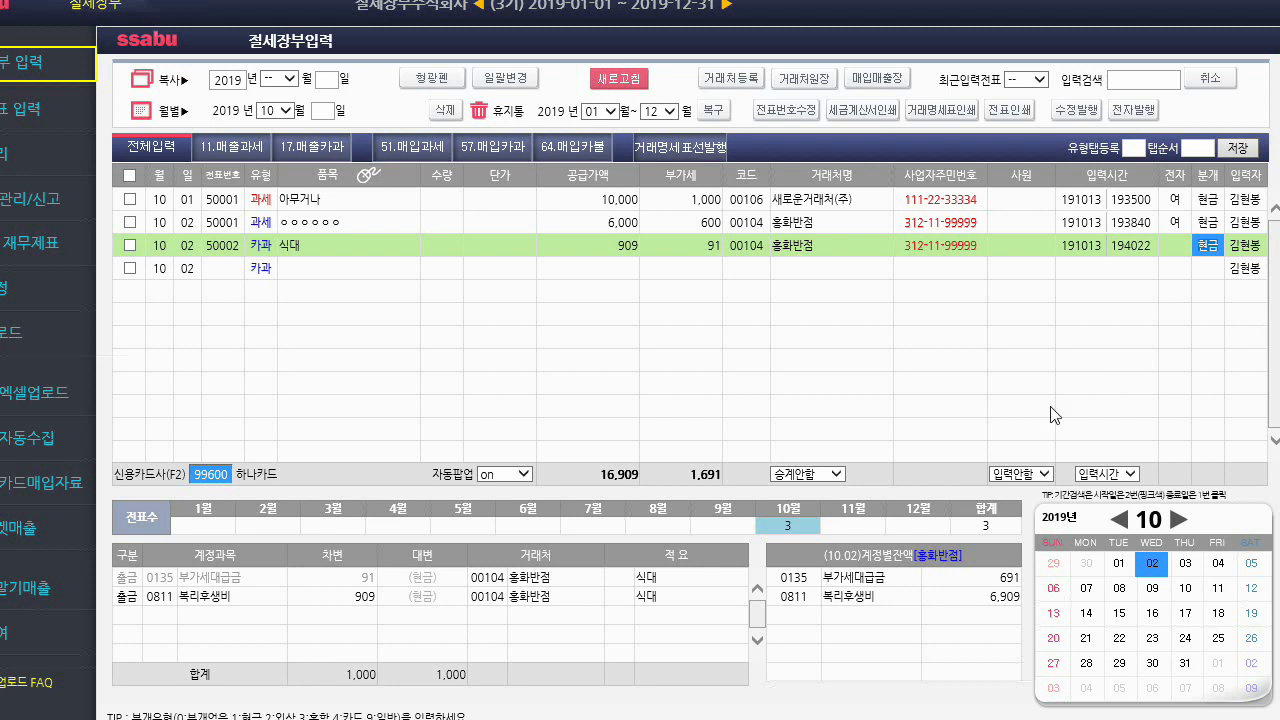
click(620, 78)
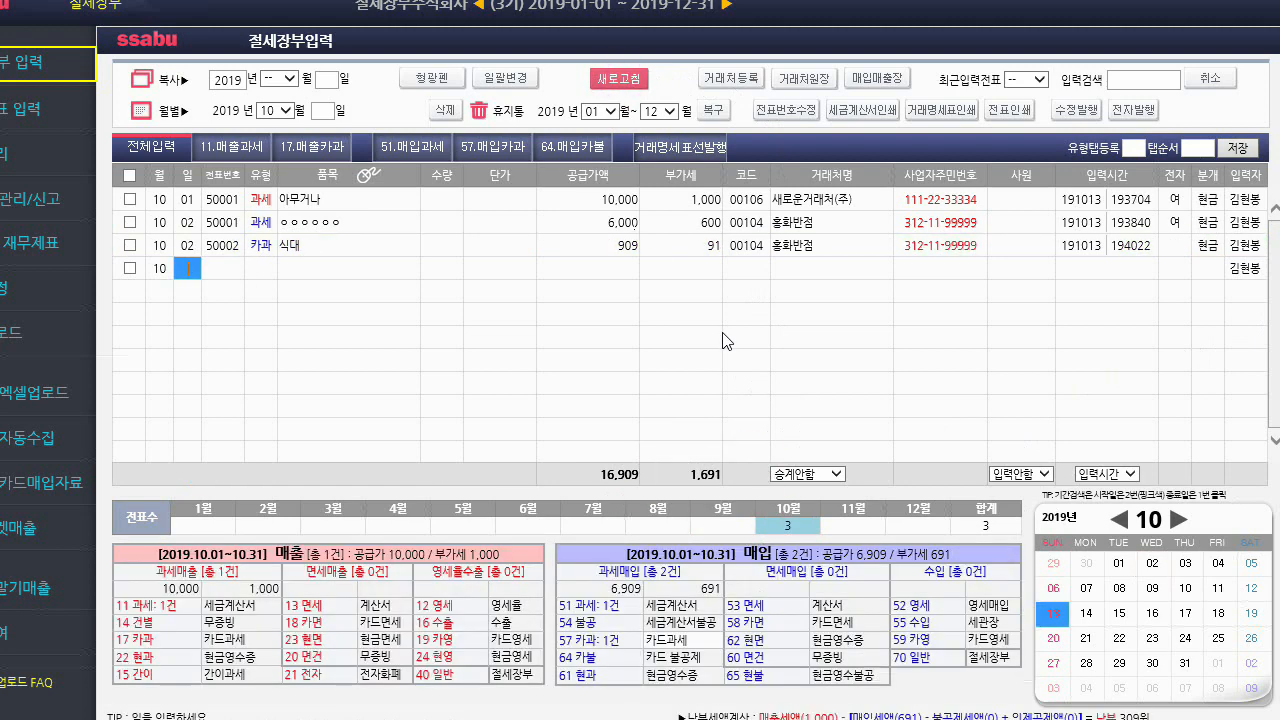
Step: Compare the supply amount and VAT of the 10/02 taxable purchase with those of the 식대 card purchase
click(625, 248)
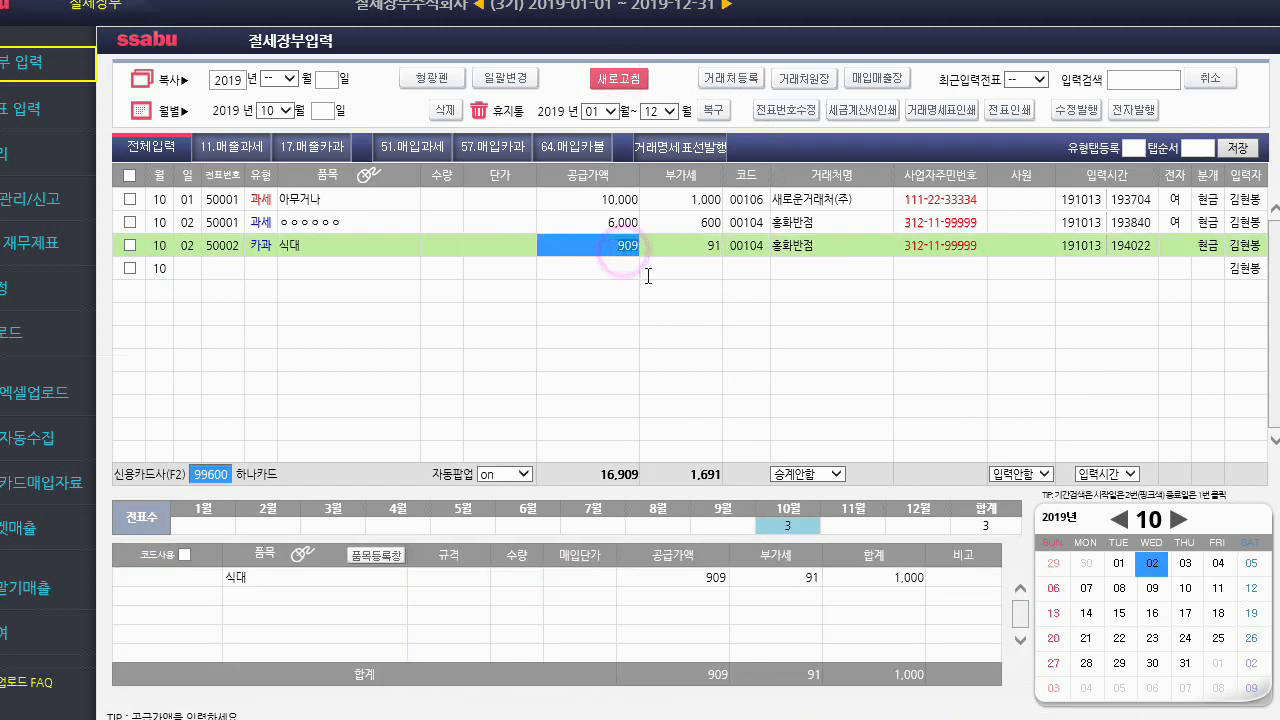
click(611, 222)
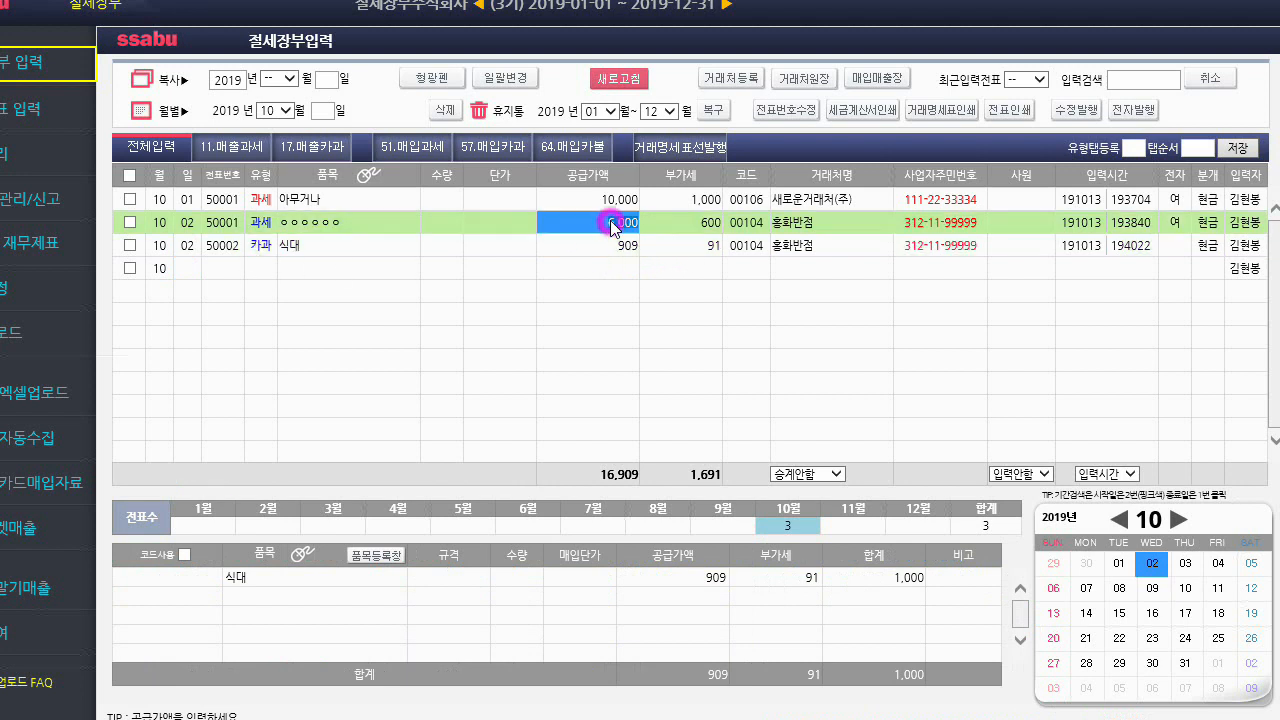
click(706, 222)
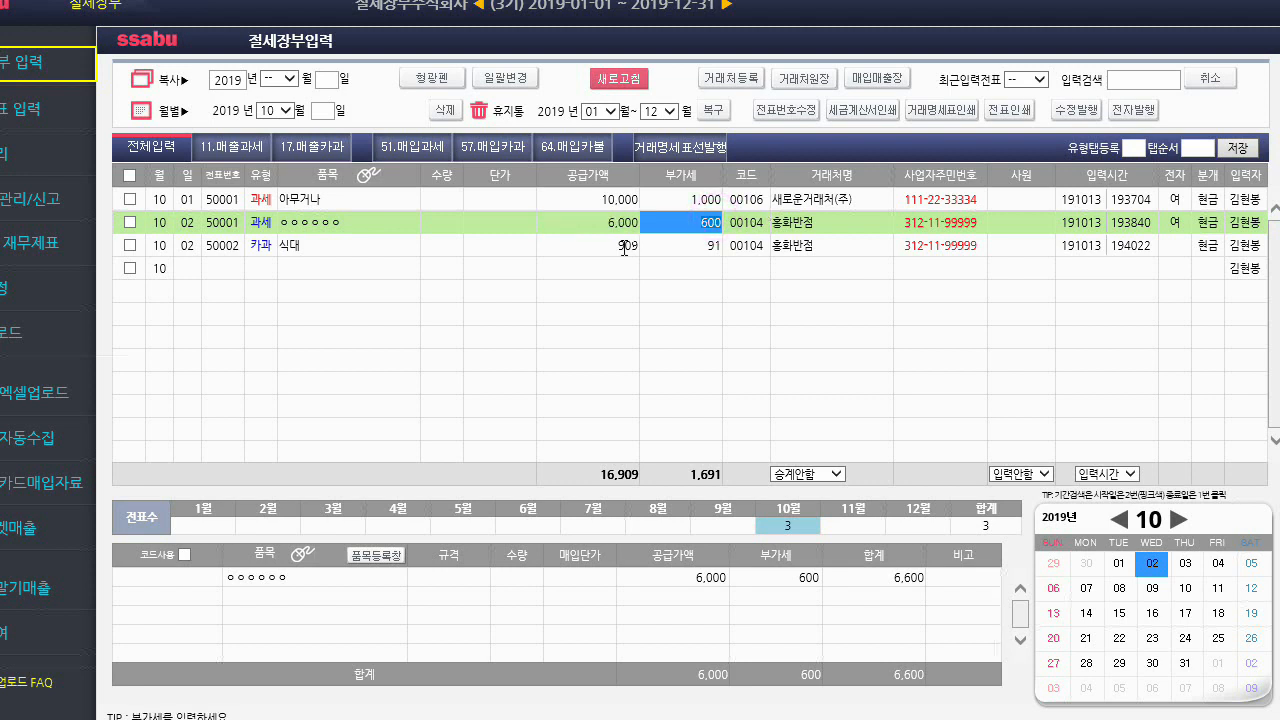
click(624, 247)
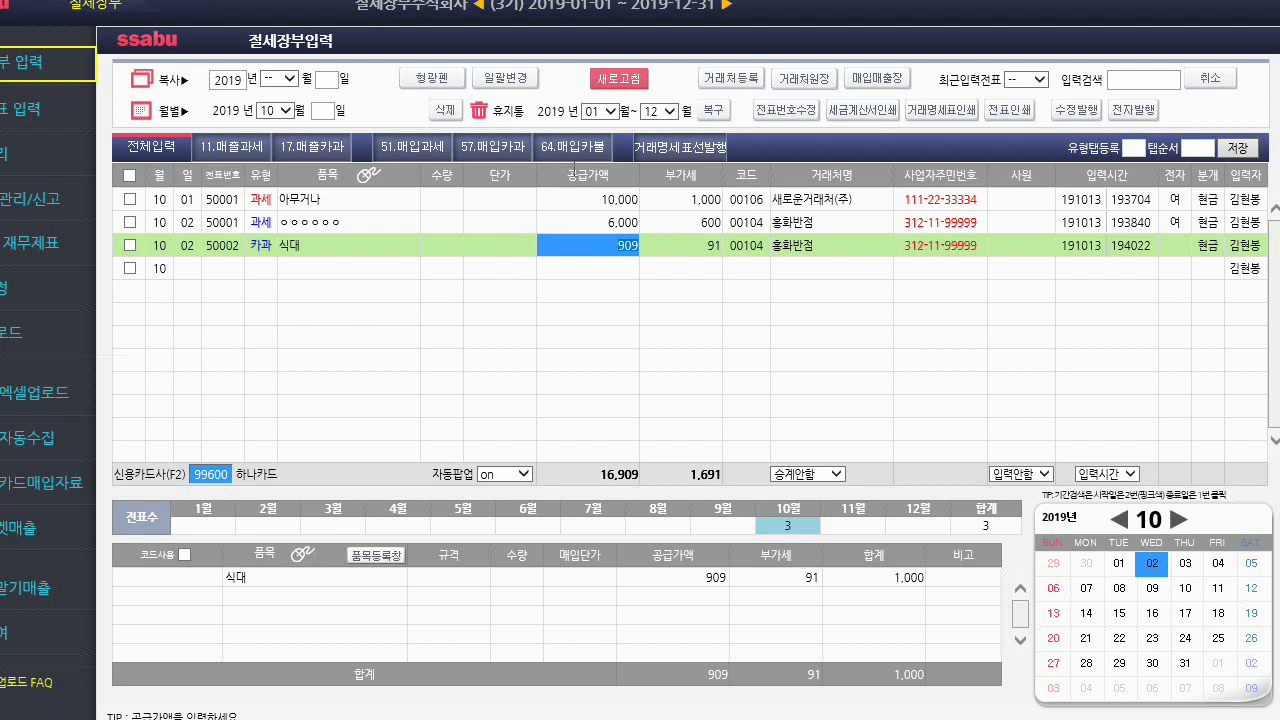
click(618, 221)
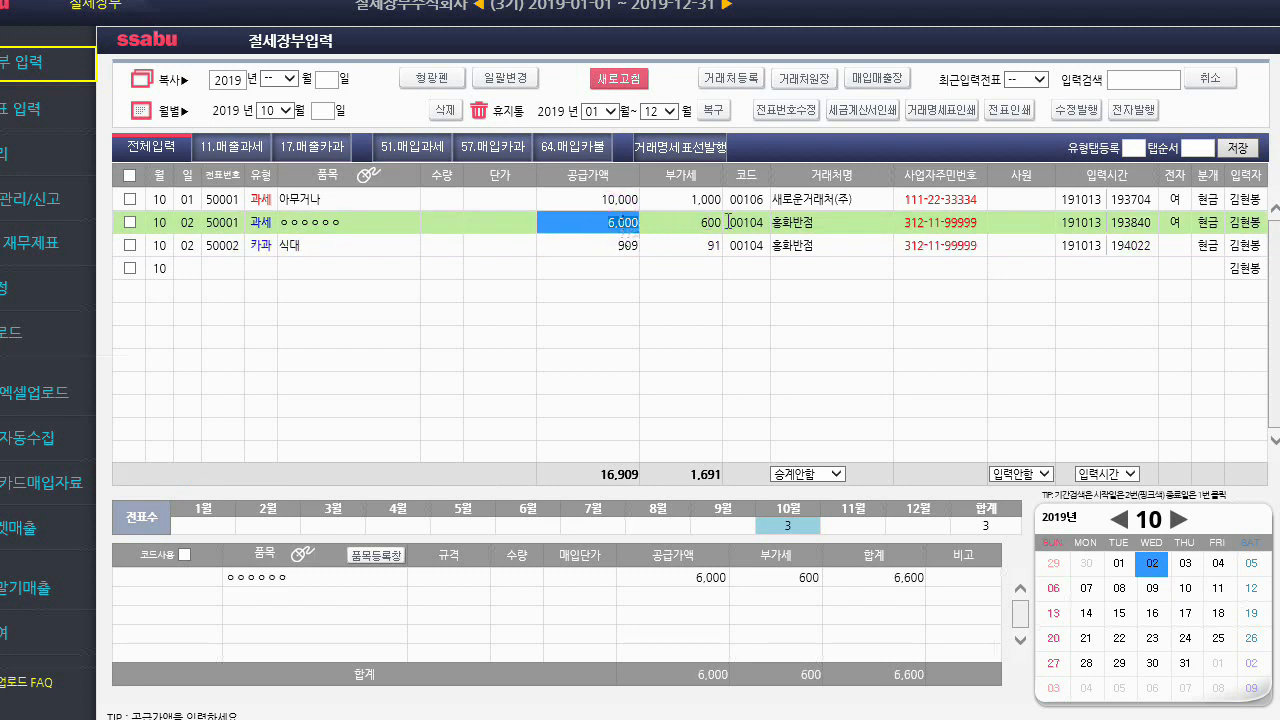
click(626, 245)
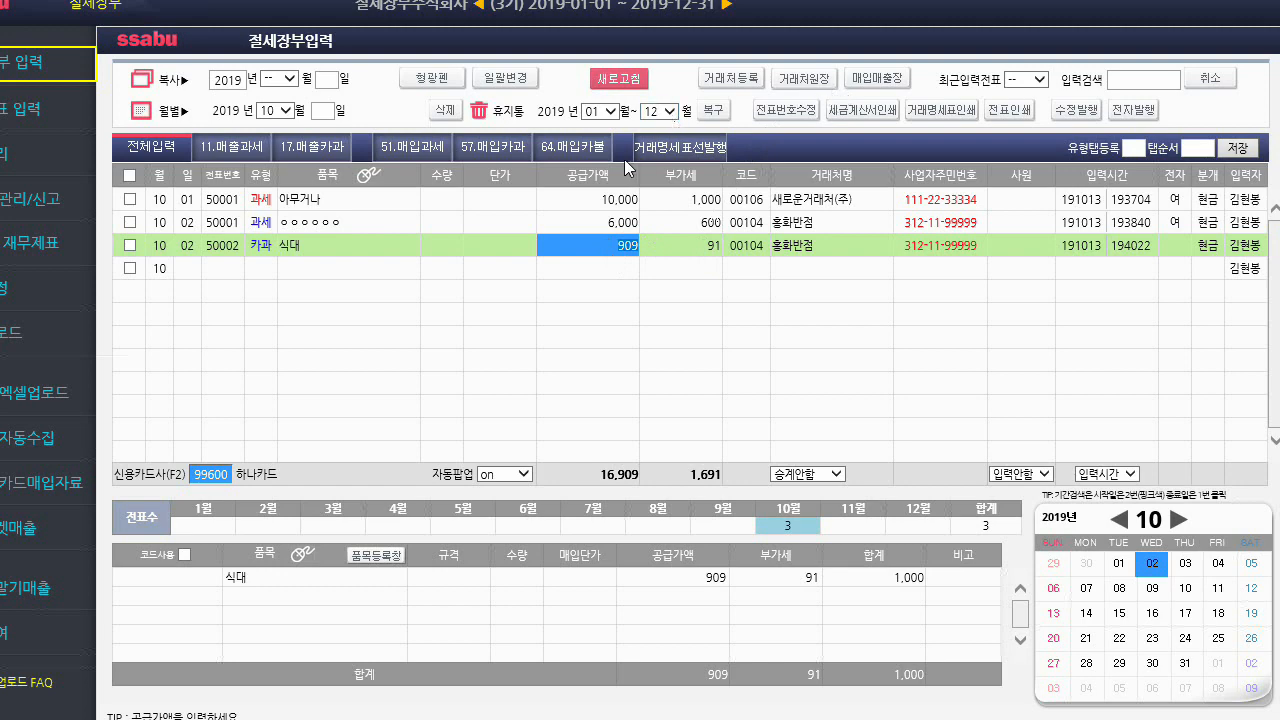
Step: Examine the VAT-inclusive input settings per entry type in the 환경설정 of 기본설정, and return to 절세장부 입력
click(6, 288)
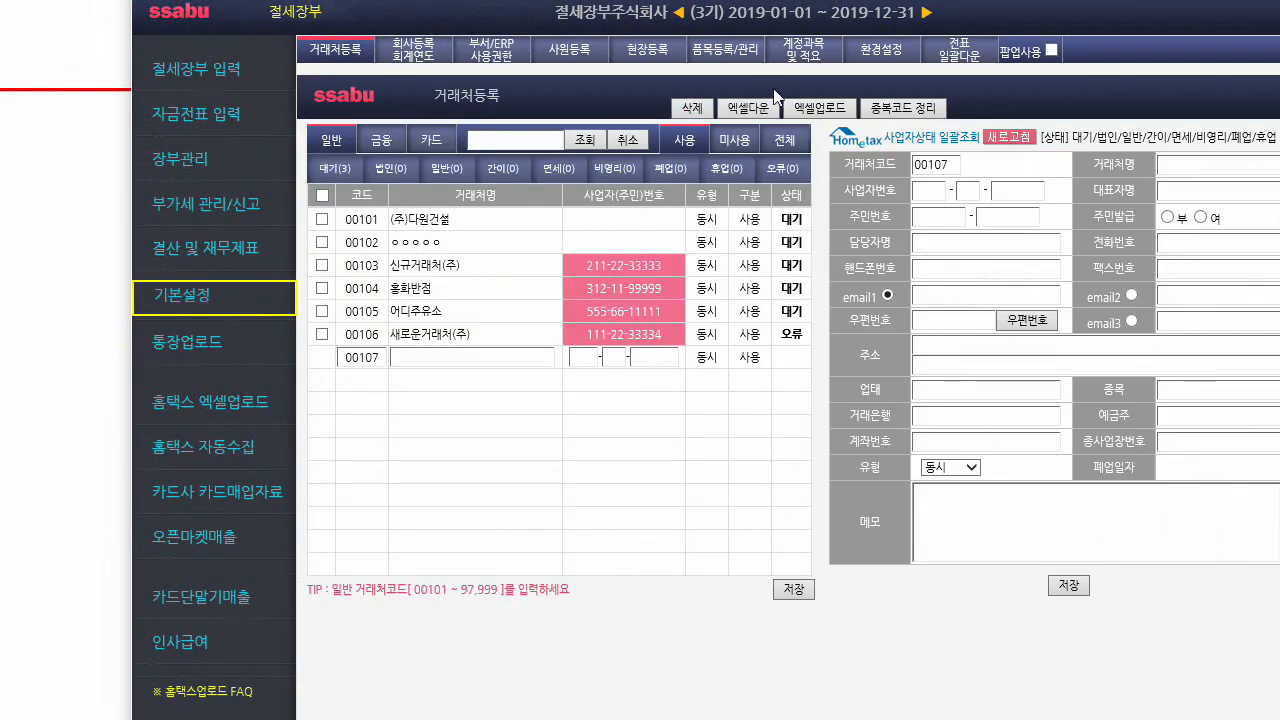
click(880, 50)
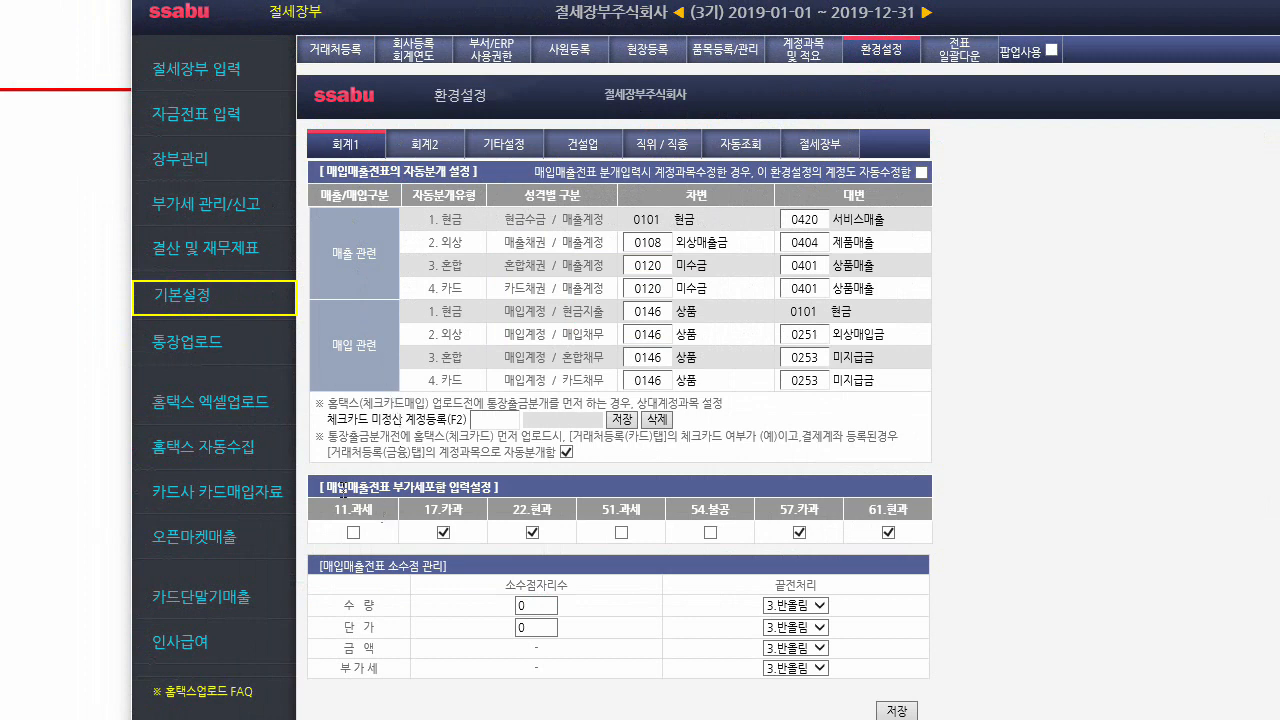
drag(385, 487, 337, 488)
click(230, 72)
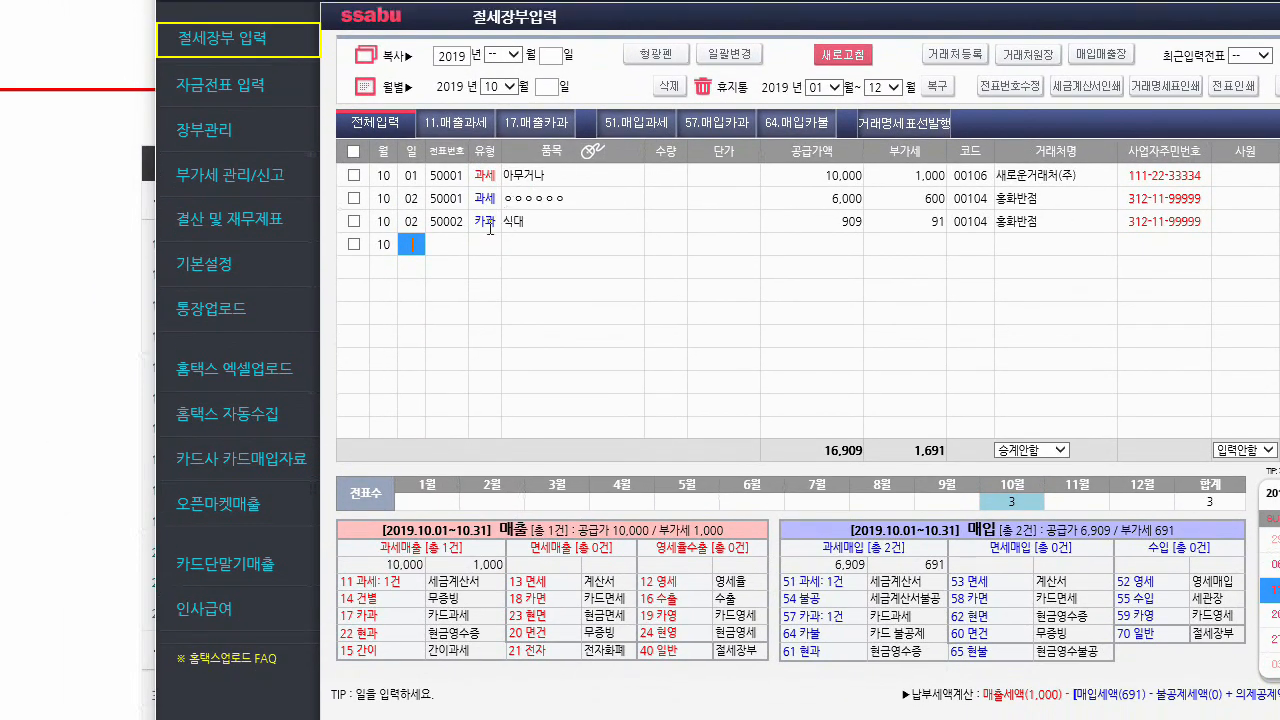
Step: From the 식대 entry's type field, open the FAQ on choosing VAT types and read the sales and purchase type descriptions
click(488, 222)
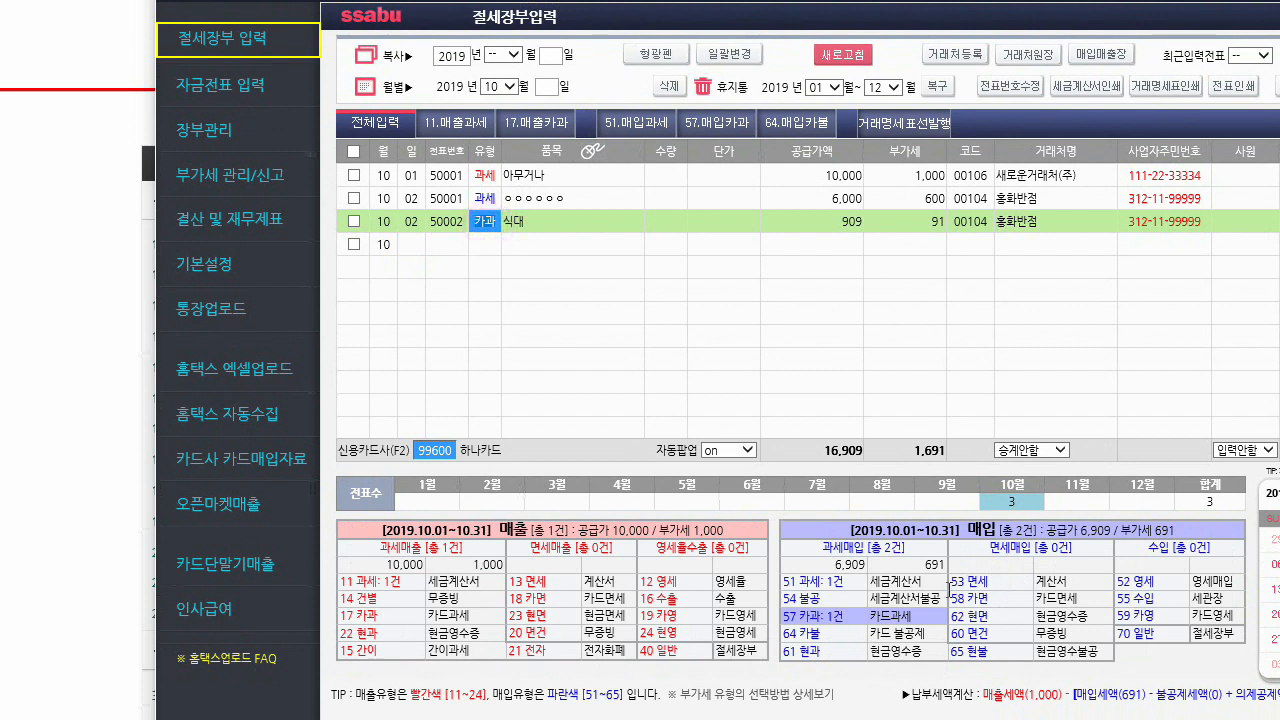
click(752, 692)
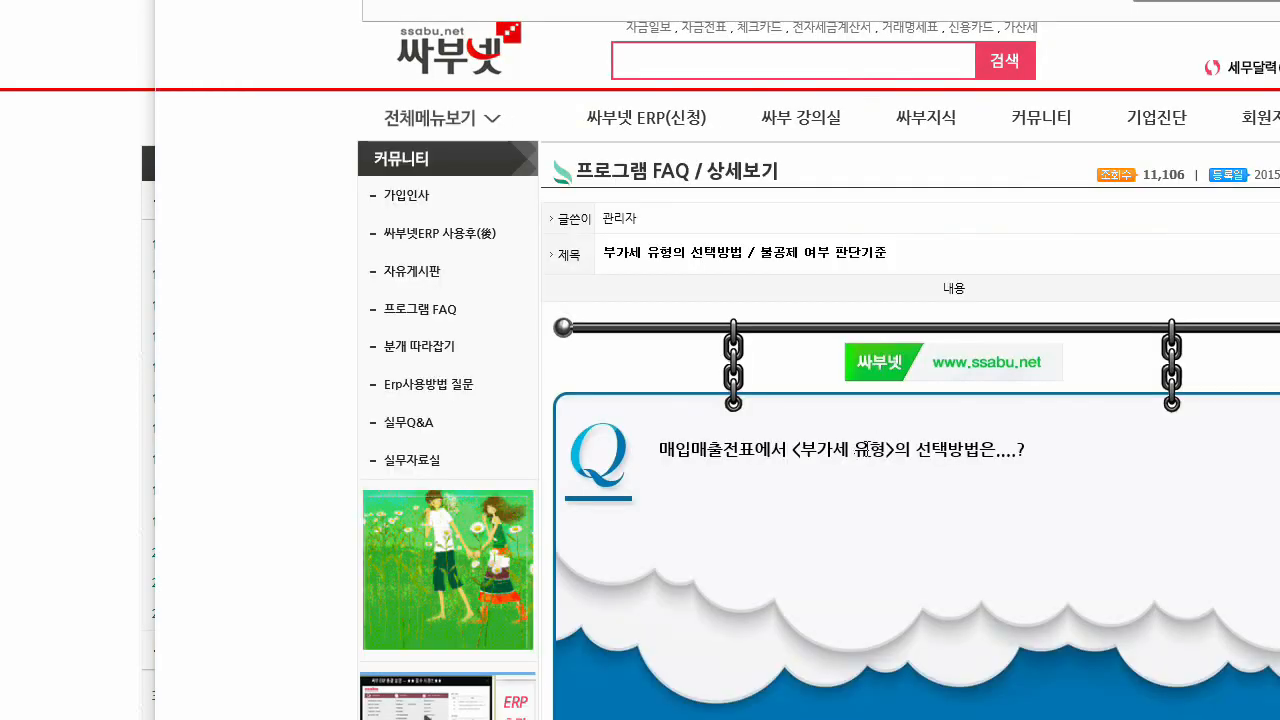
scroll(862, 430, down, 15)
scroll(862, 432, down, 15)
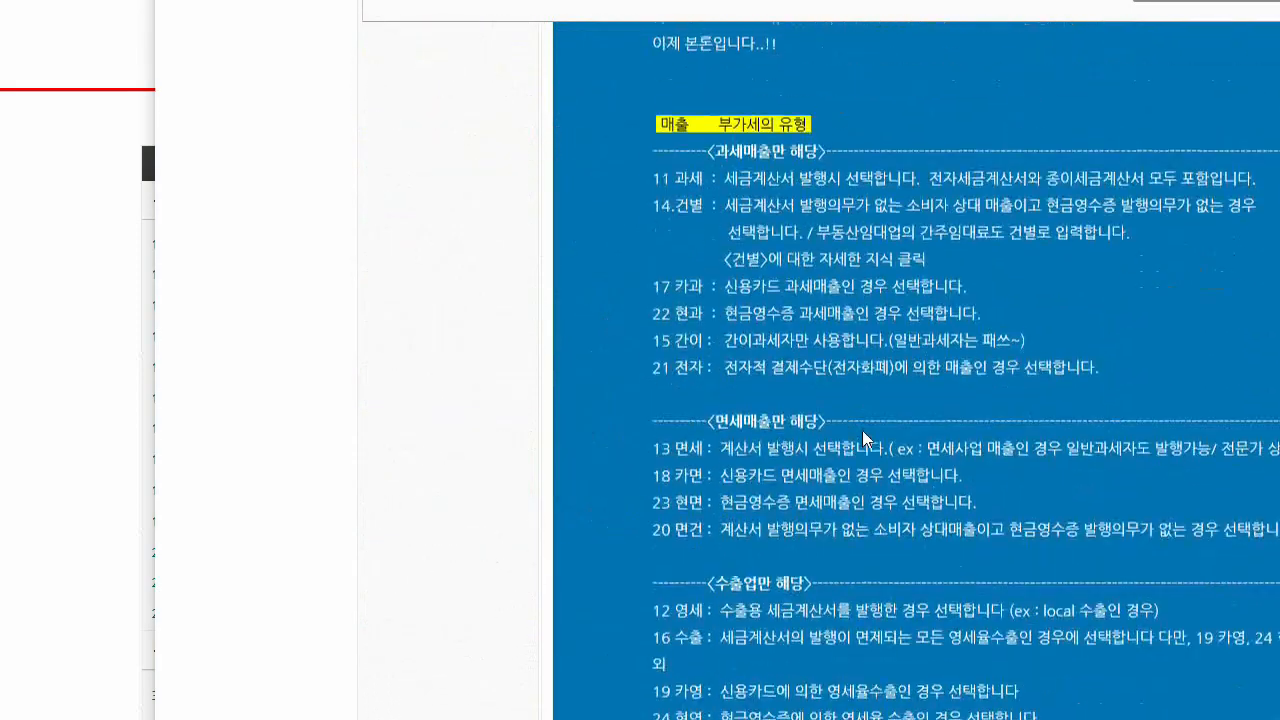
scroll(862, 442, up, 4)
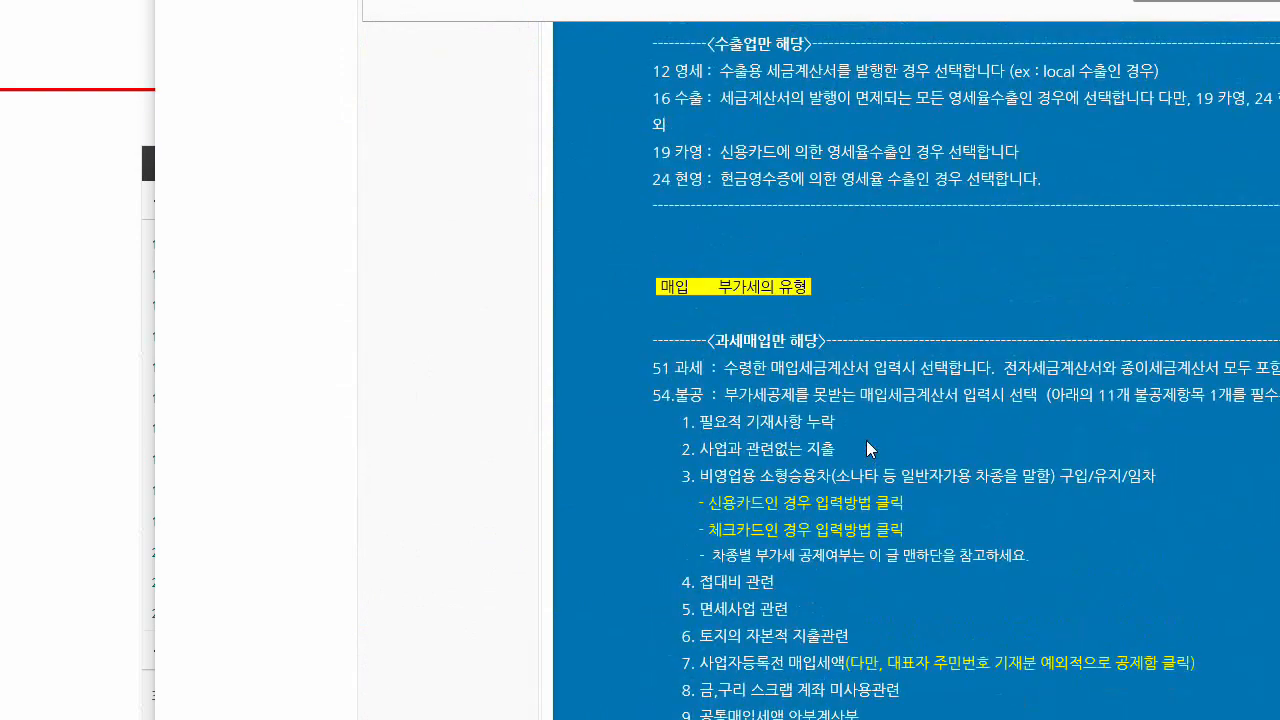
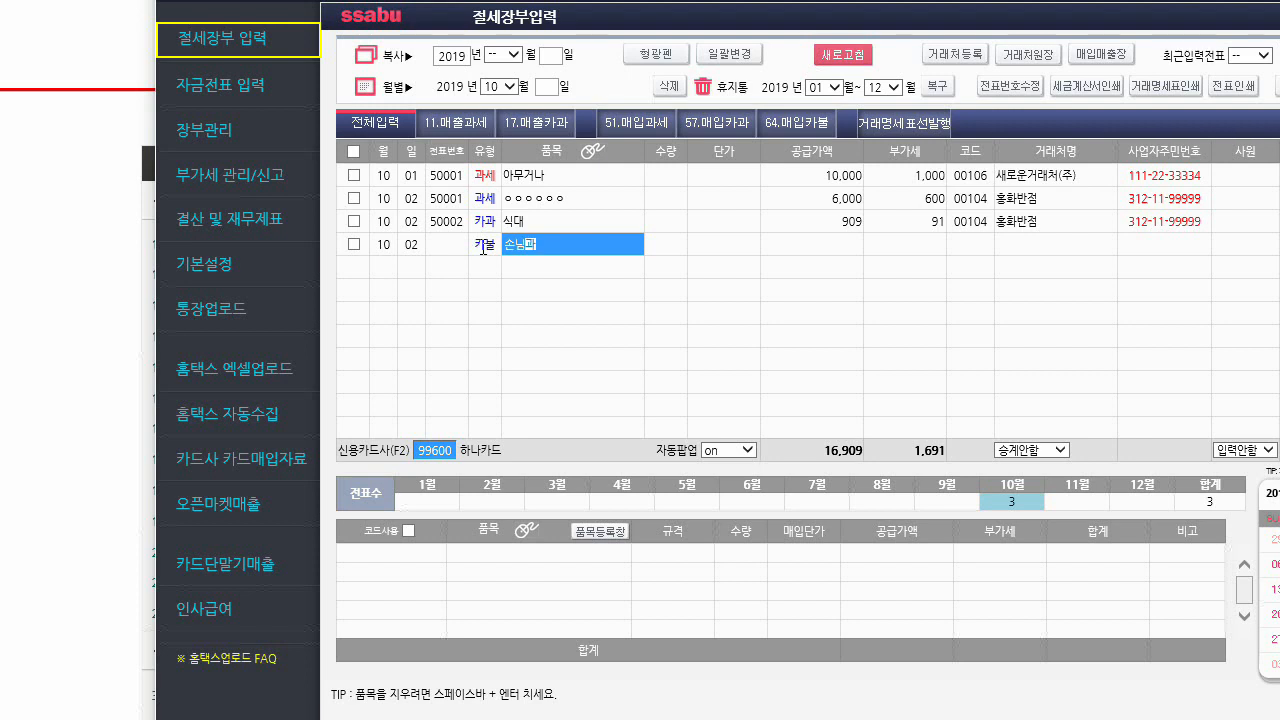
Step: Complete the 카불 entry's item as 손님과의 접대 and enter a VAT-inclusive total of 2,000
text(접대)
key(Return)
key(Return)
key(Return)
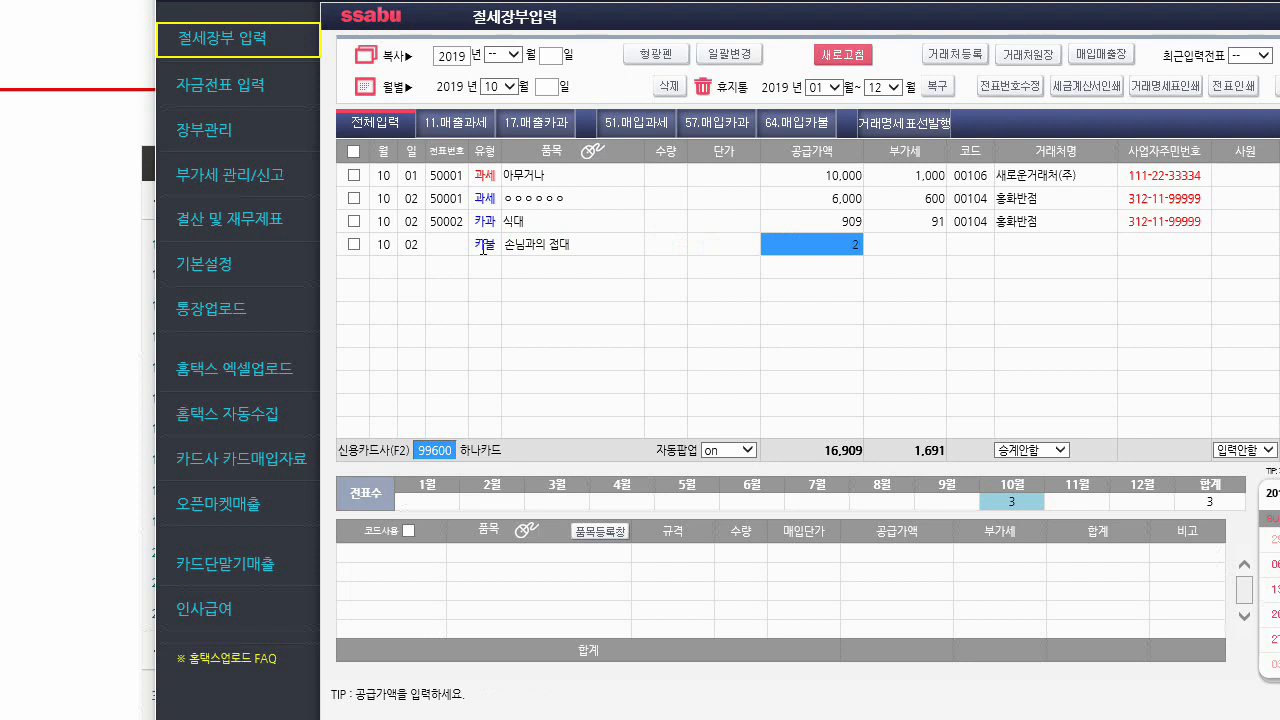
key(BackSpace)
key(Return)
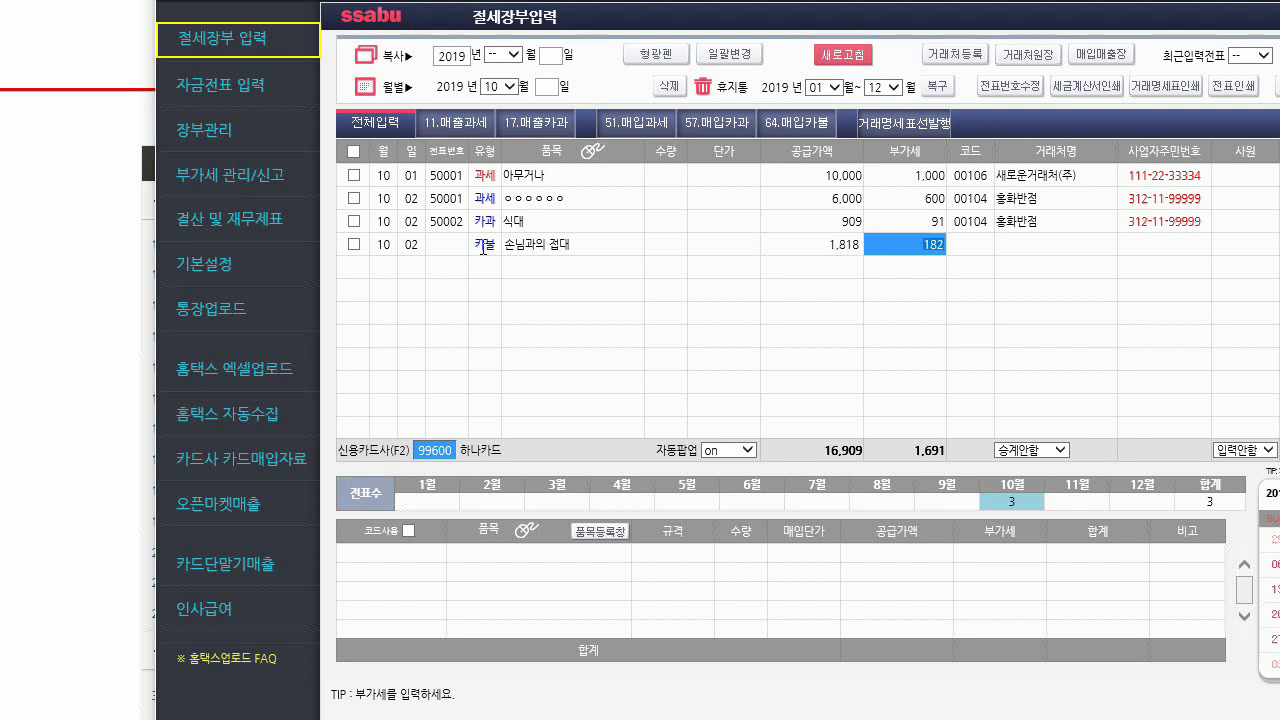
Step: Assign the non-deductible card purchase to 홍화반점 (00104) and set its journal type to 1 (현금)
key(Return)
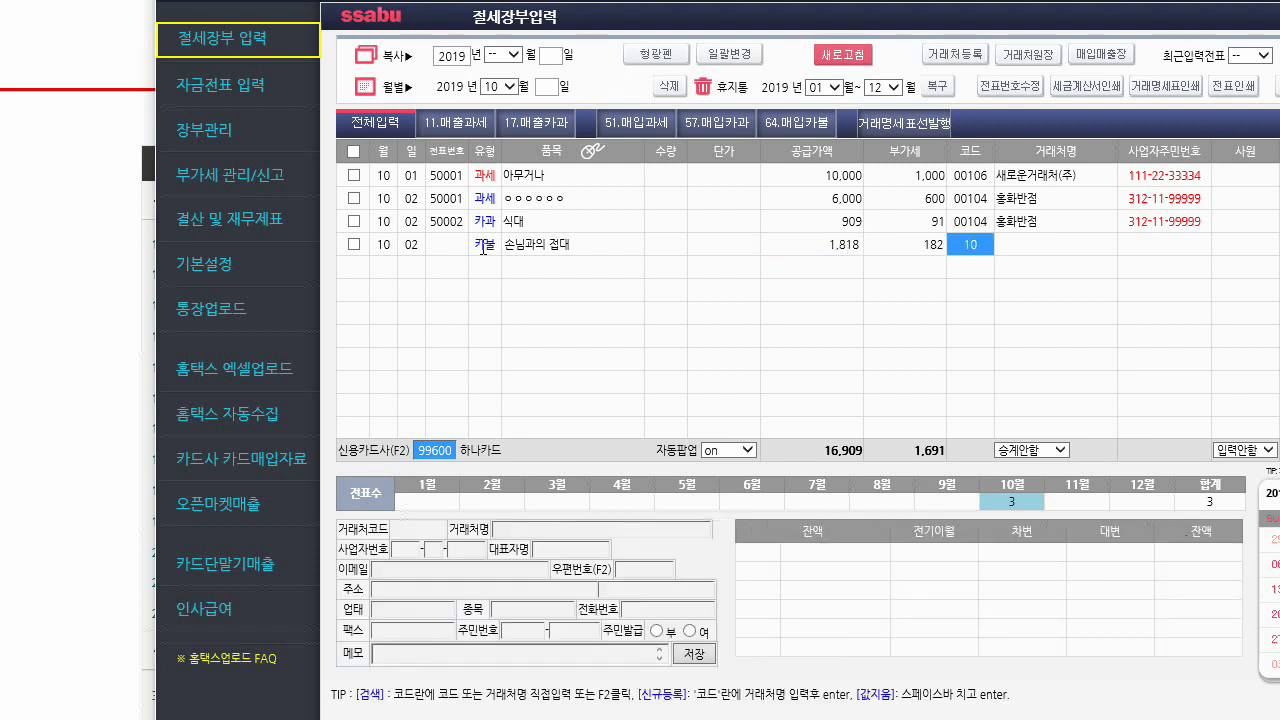
key(Return)
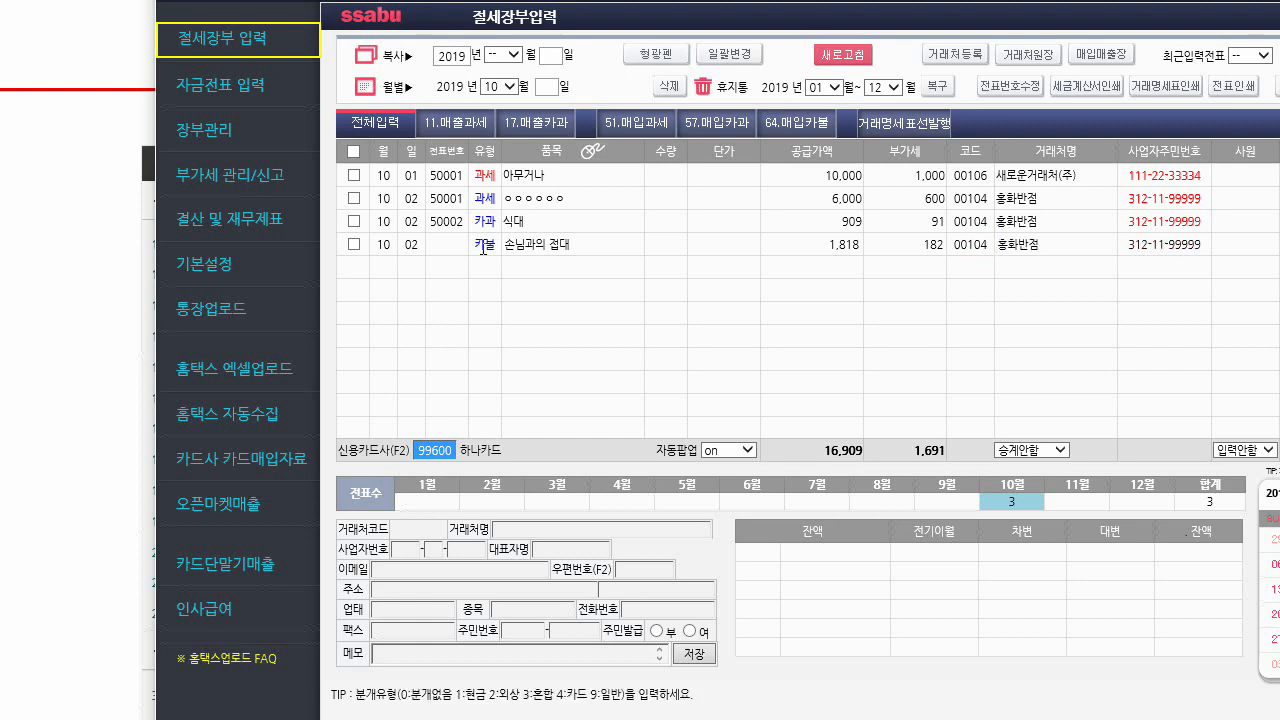
drag(563, 0, 377, 14)
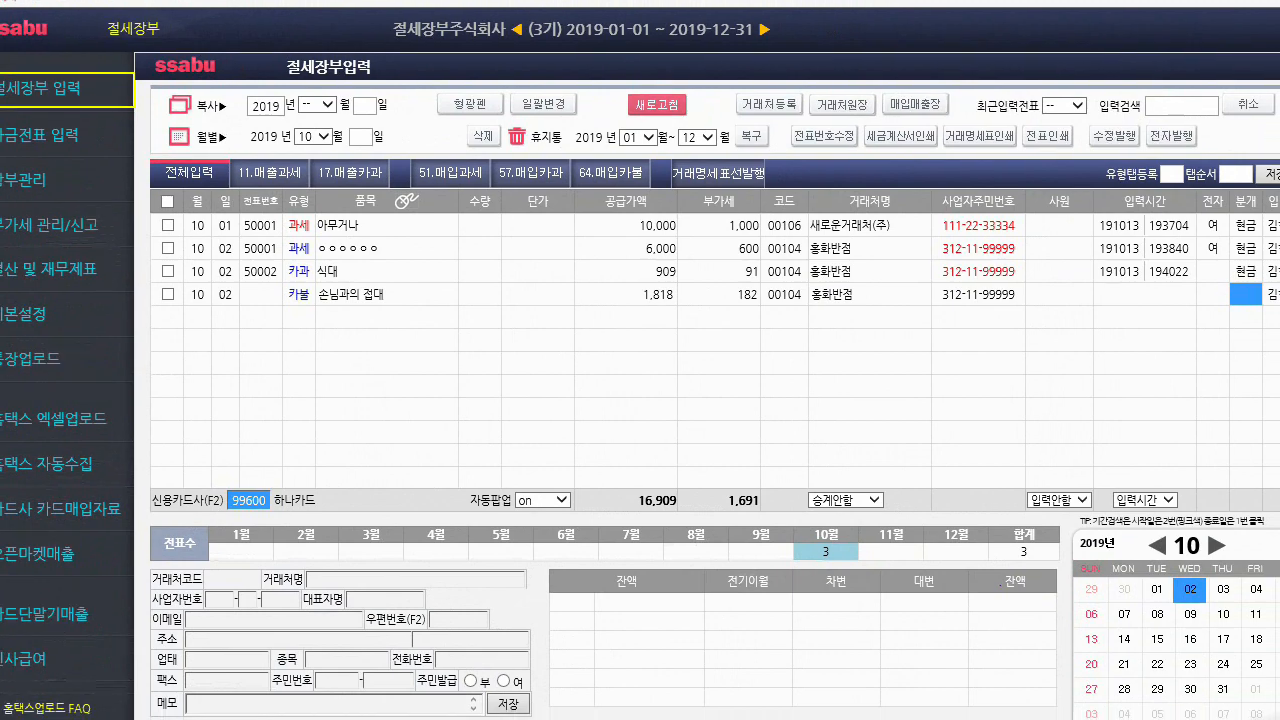
key(1)
key(Return)
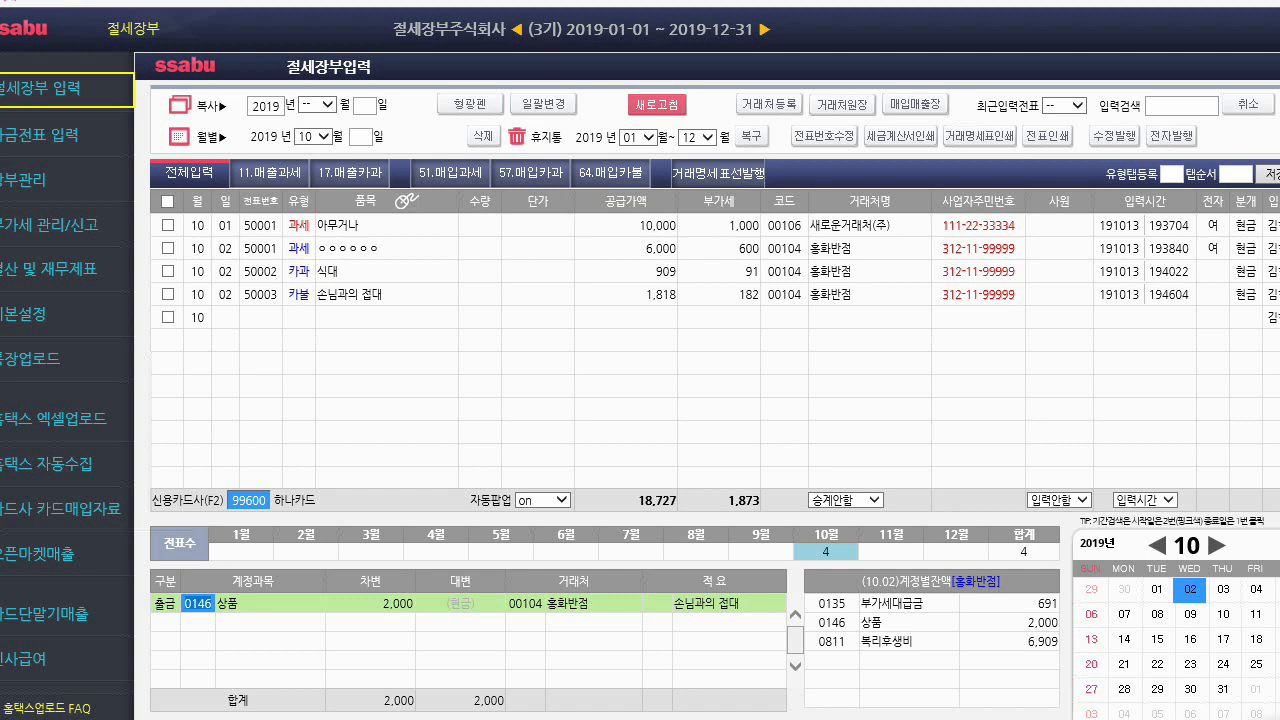
Step: Replace the non-deductible card purchase's debit account 상품 with 접대비 (0813), keep the amount, and proceed to the next 10/02 entry
text(접ㄷ)
key(Return)
key(Return)
key(Return)
key(Return)
key(Return)
key(Return)
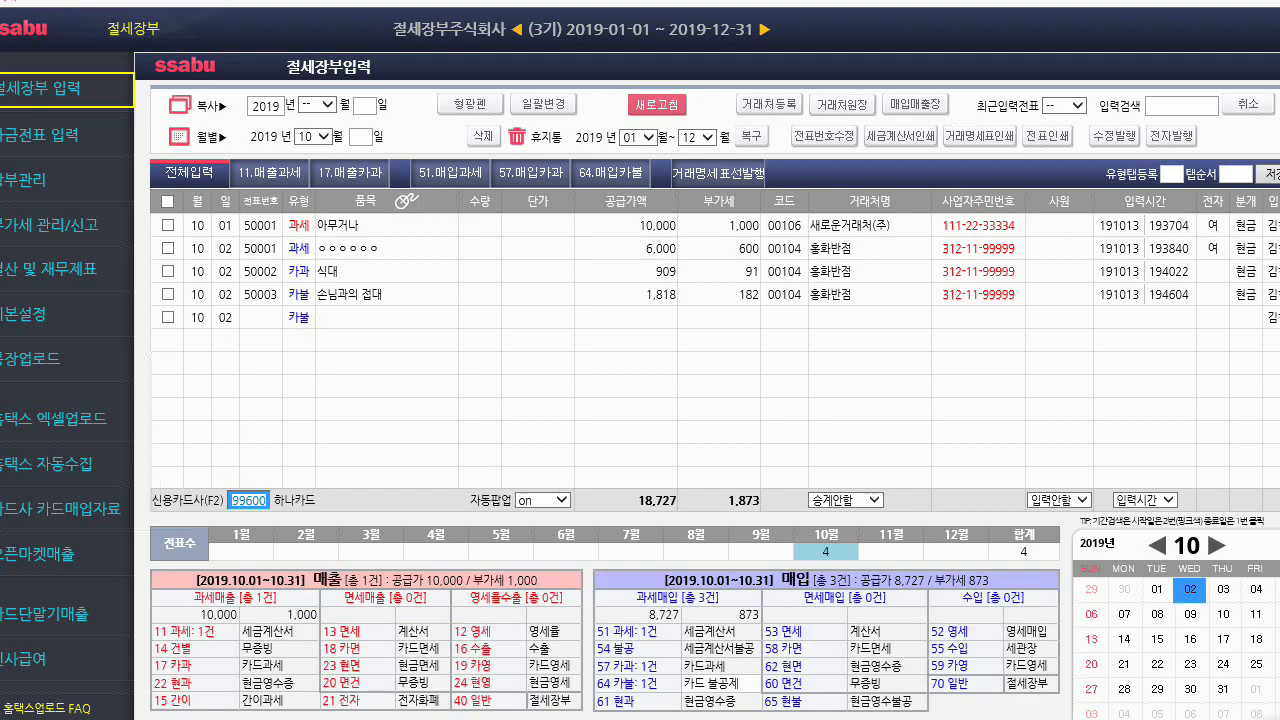
Step: Refresh the entry list and review the journals of the 과세, 카과 and 카불 purchases dated 10/02
click(656, 104)
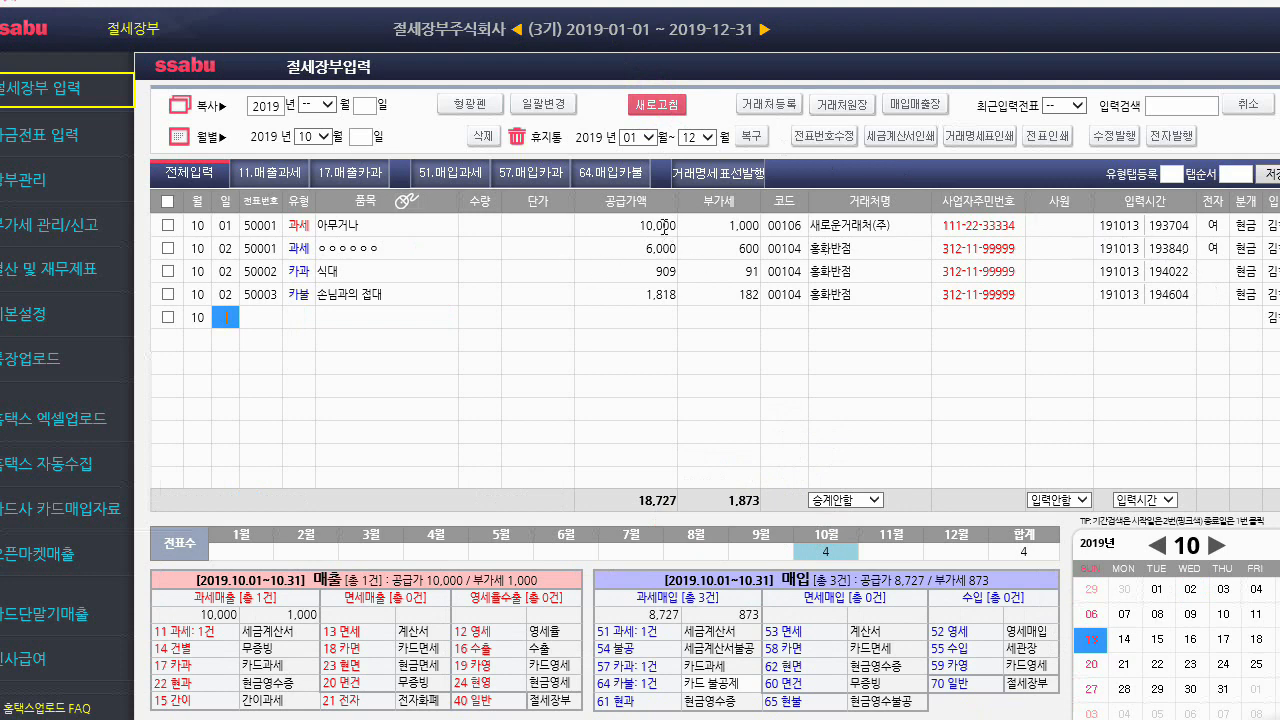
click(1247, 248)
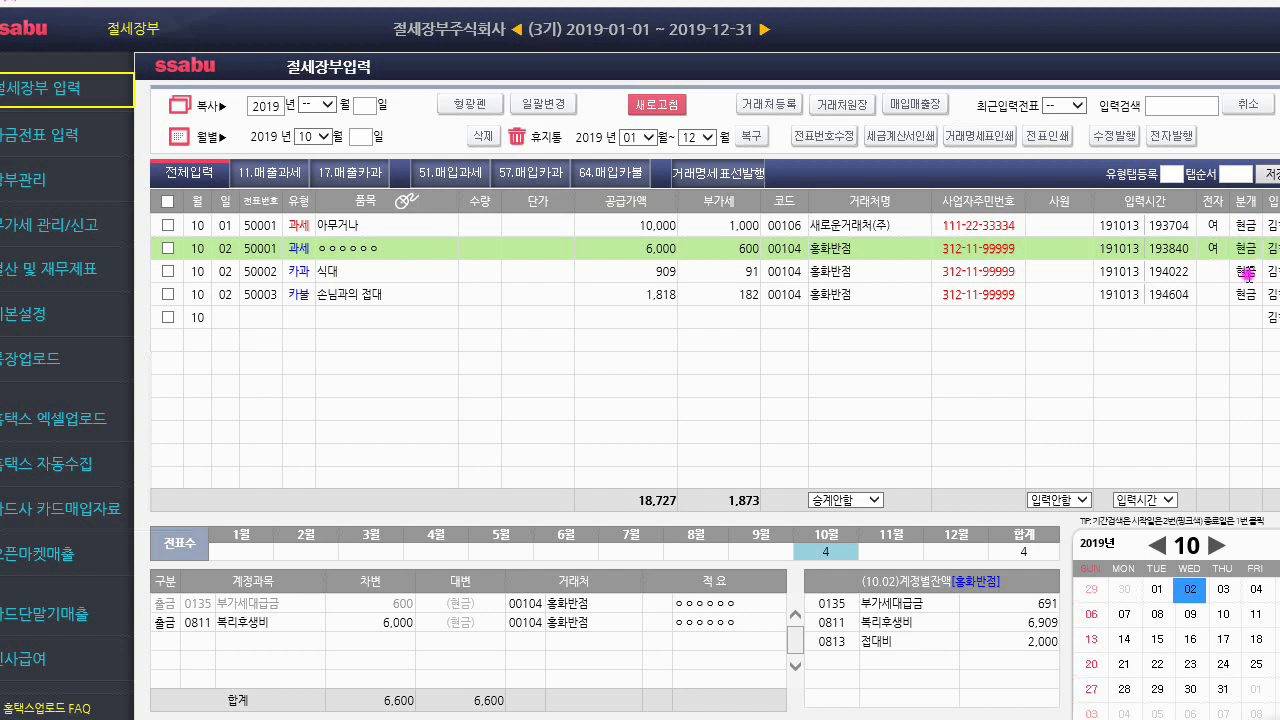
click(1247, 272)
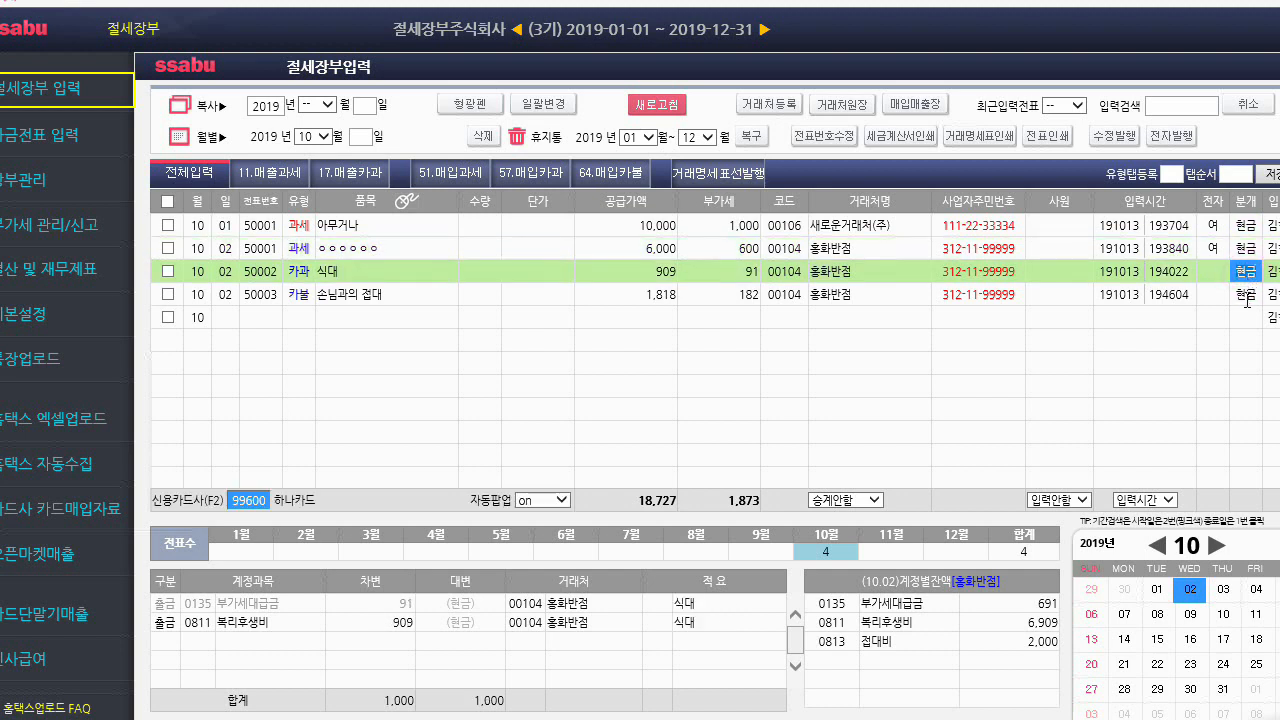
click(1246, 296)
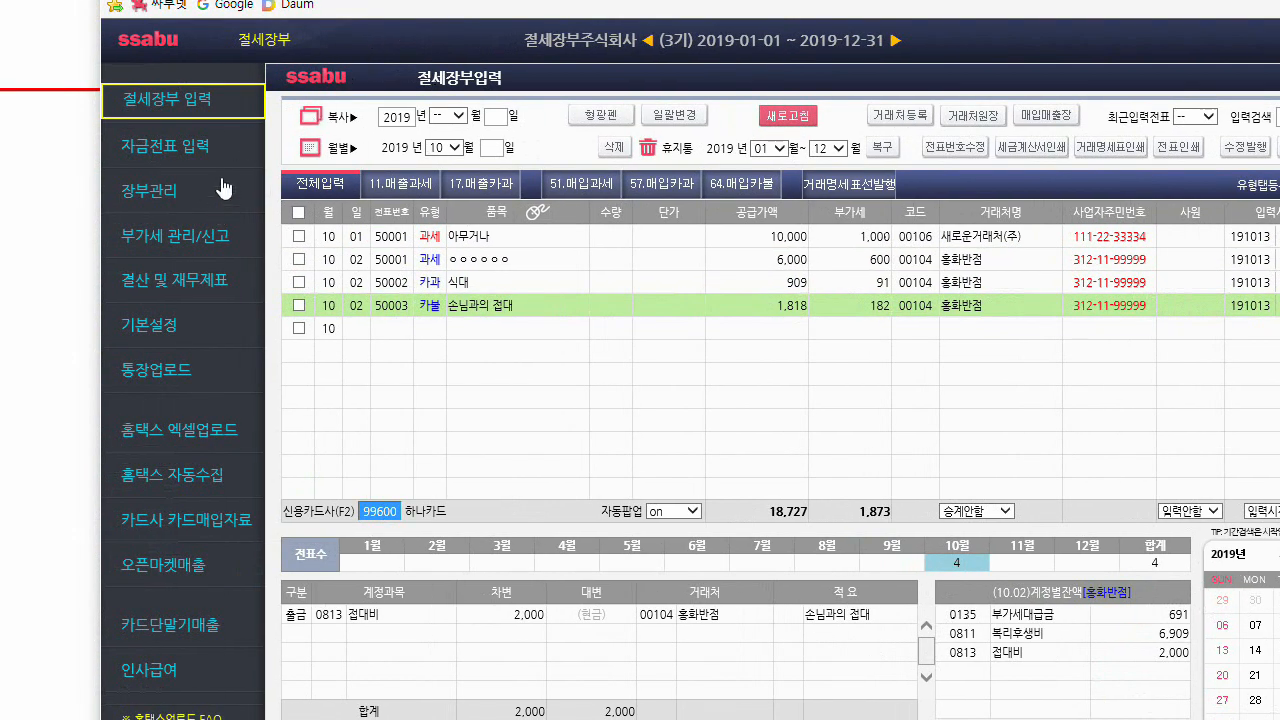
Step: Open the 합계잔액시산표 under 결산 및 재무제표 and review the 2019 손익계산서, including its 기말상품재고액 line
click(178, 290)
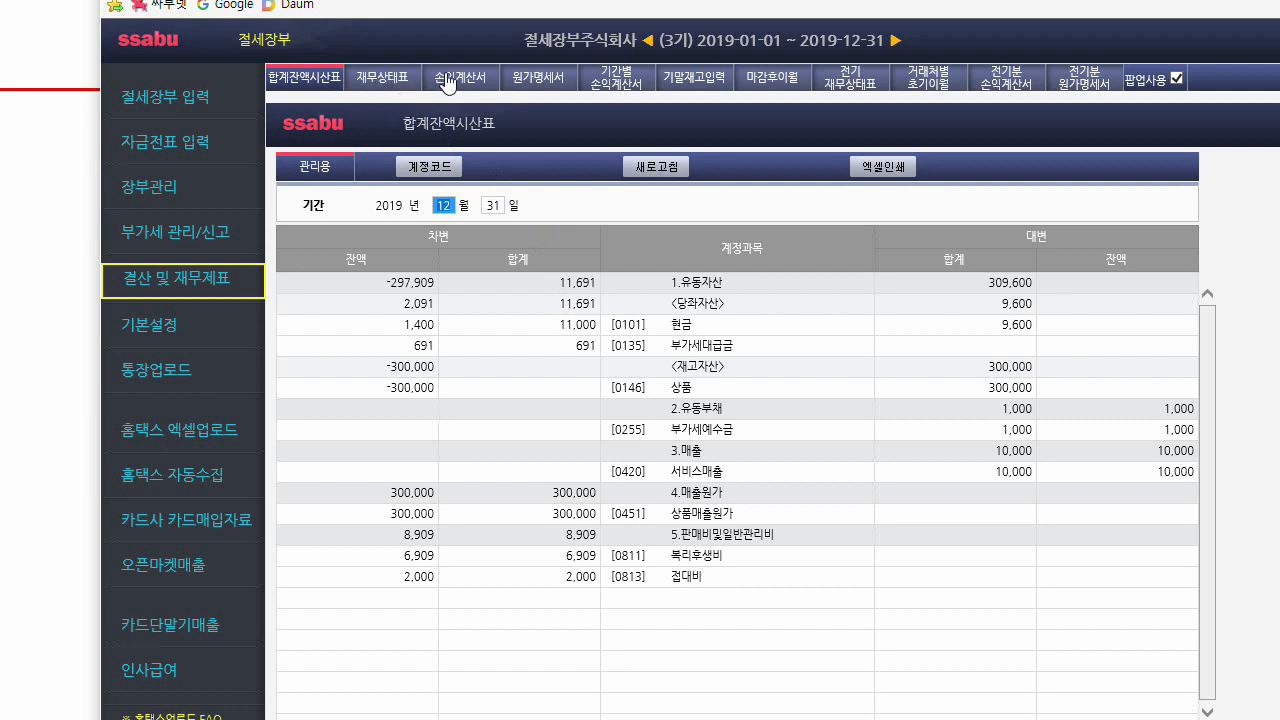
click(446, 84)
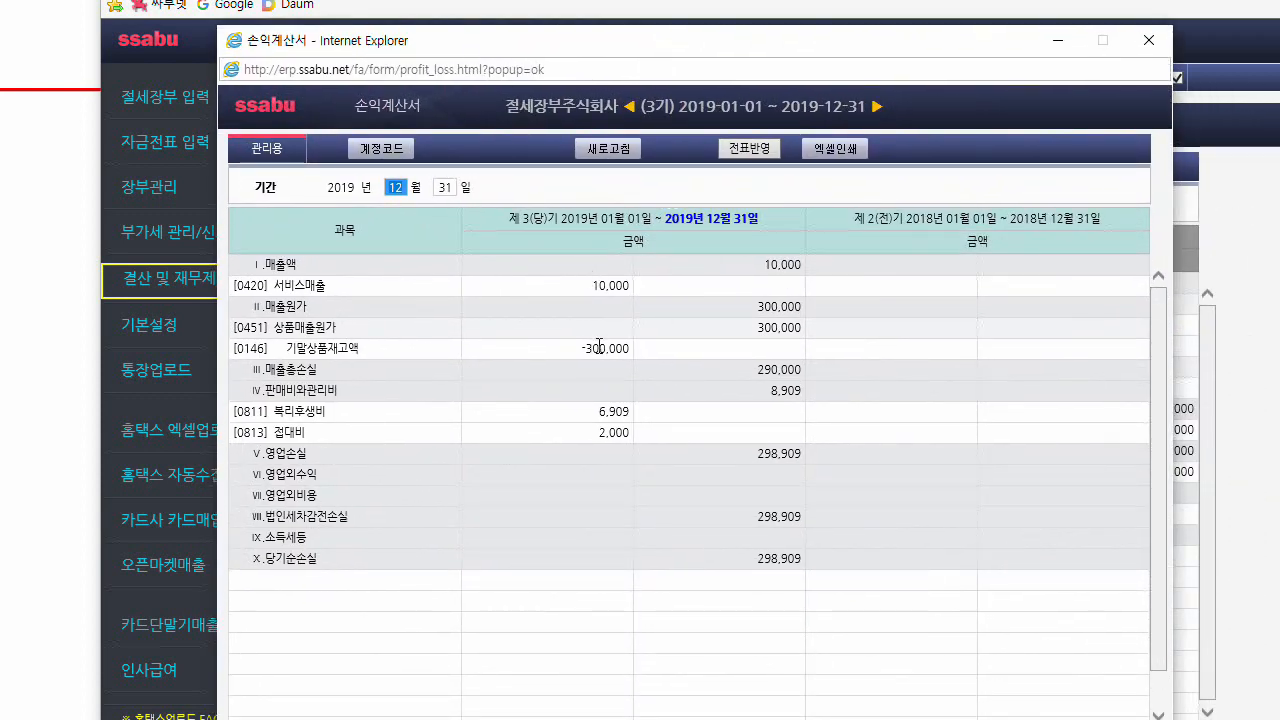
click(1148, 40)
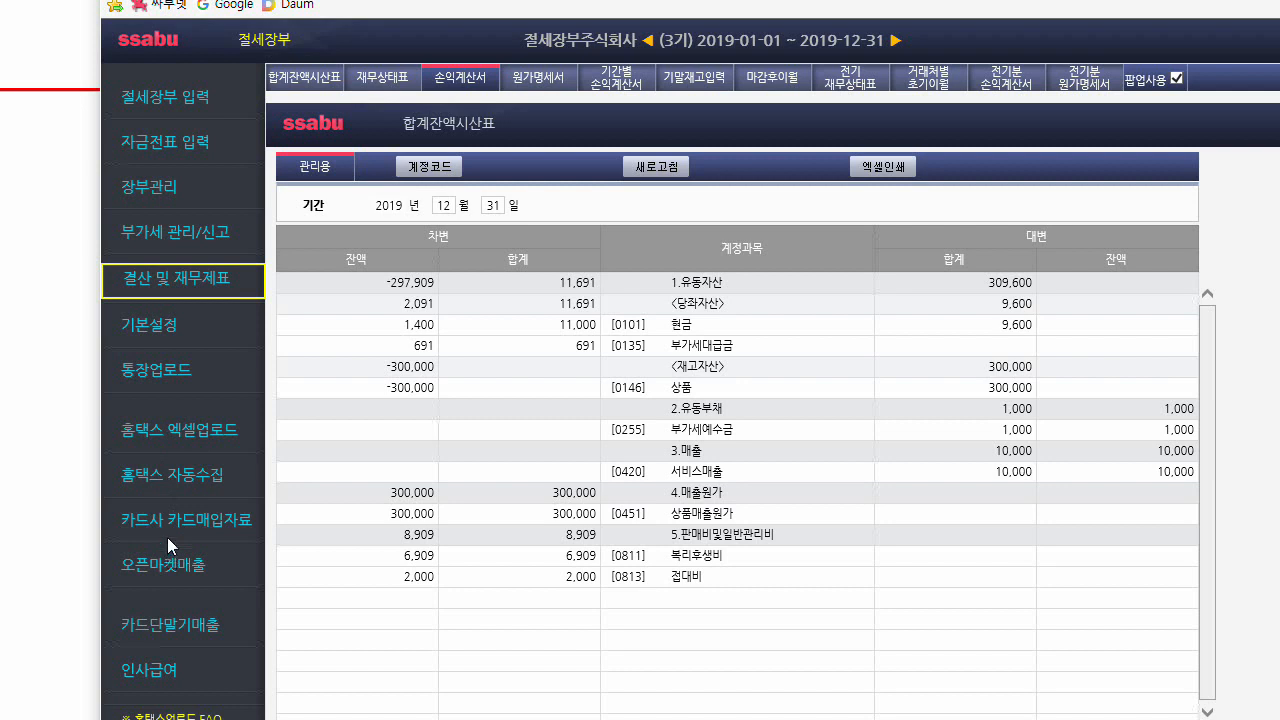
Step: Delete the December closing journal entries in 기말재고입력 and refresh the 합계잔액시산표
click(162, 324)
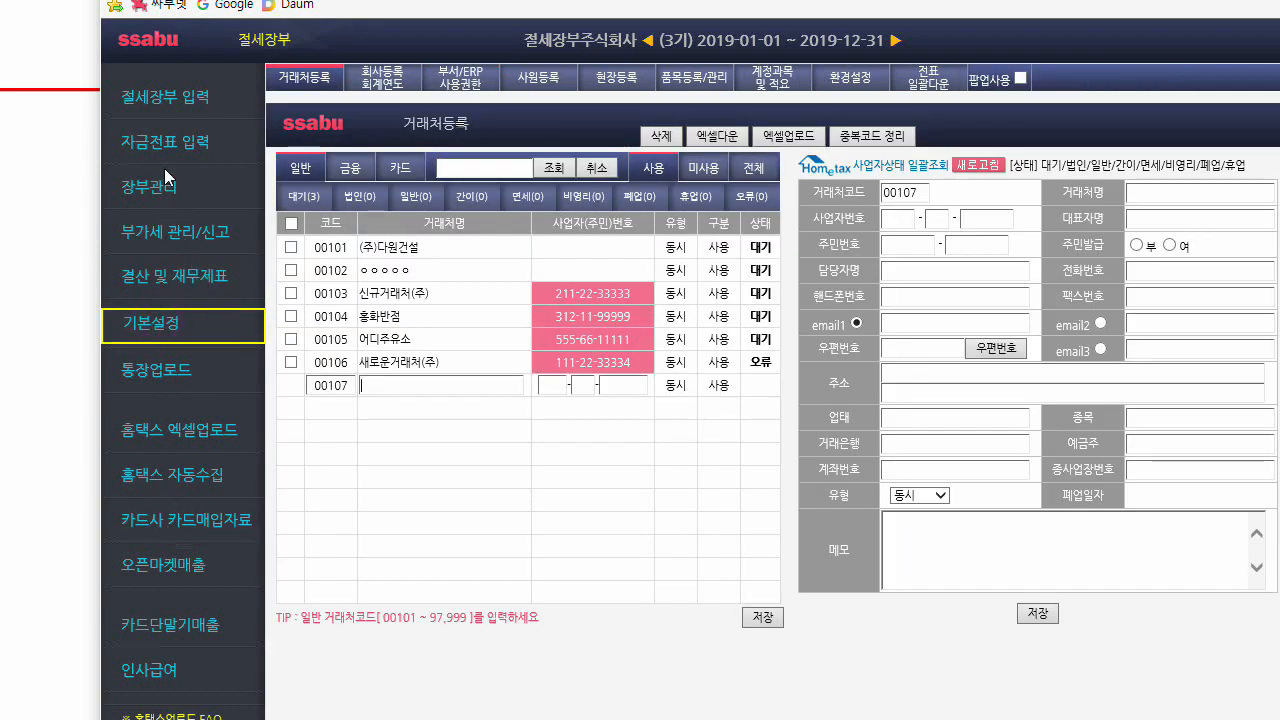
click(175, 278)
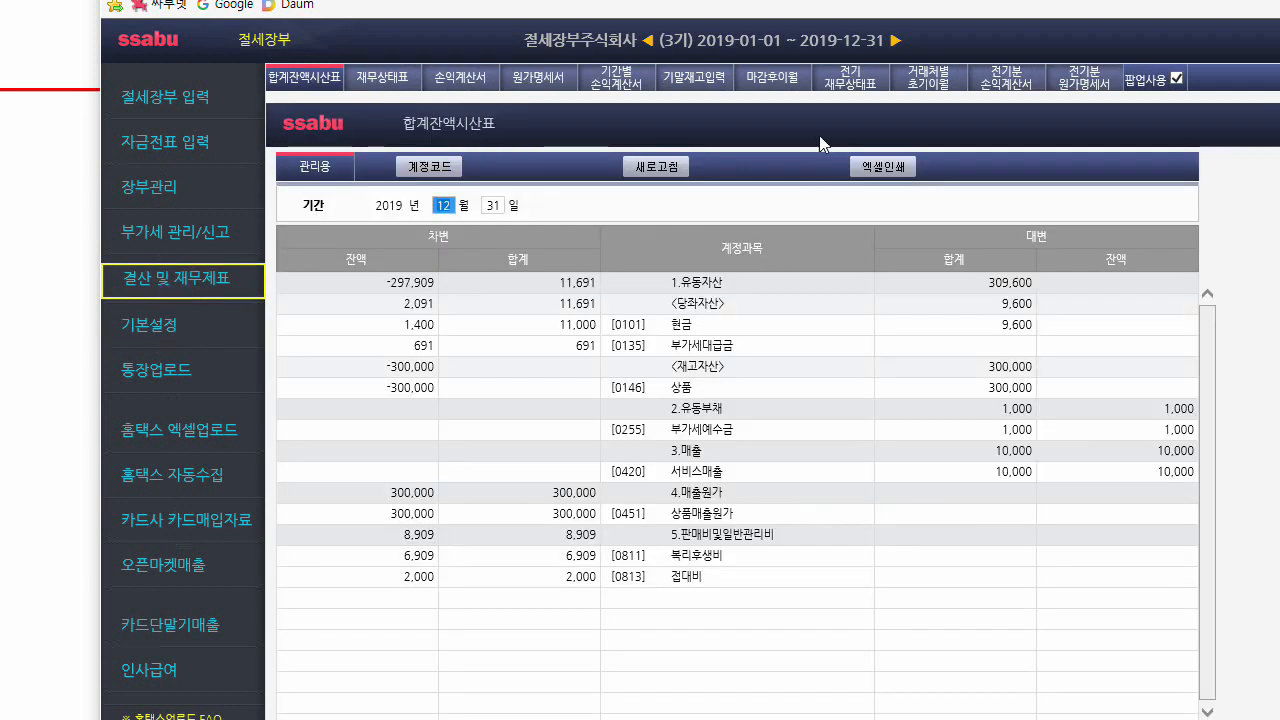
click(682, 80)
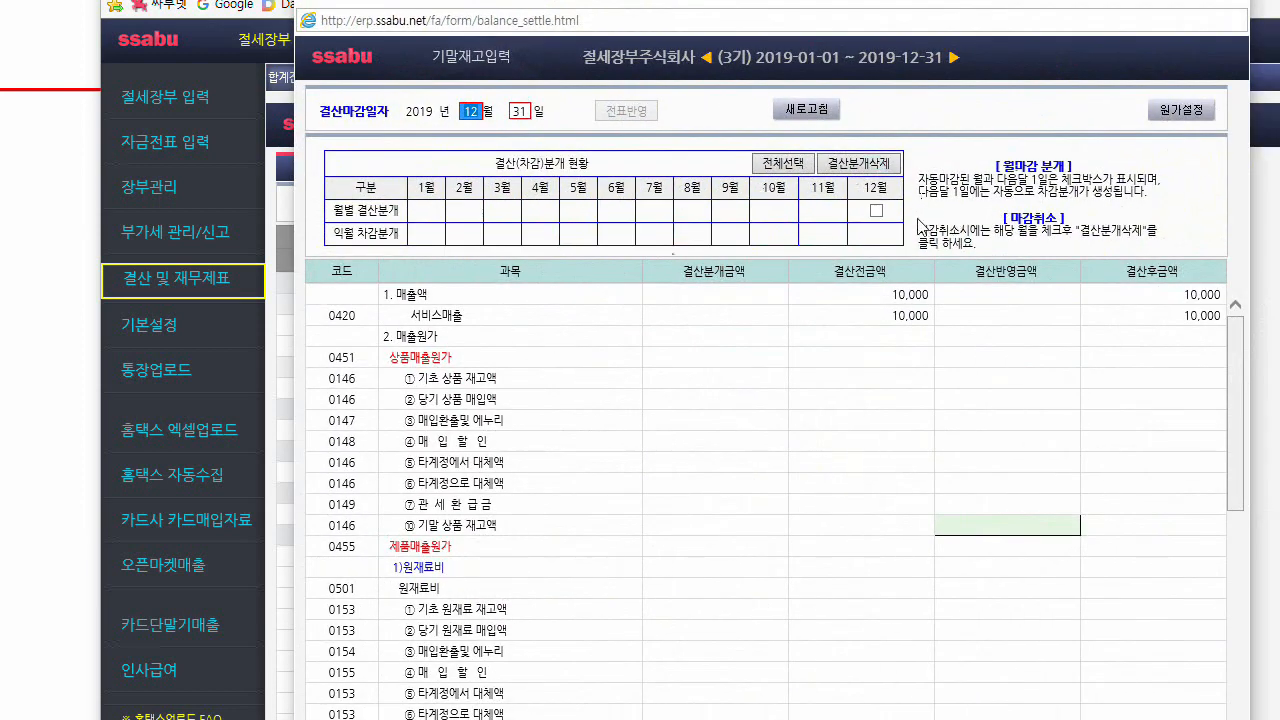
click(876, 210)
click(858, 162)
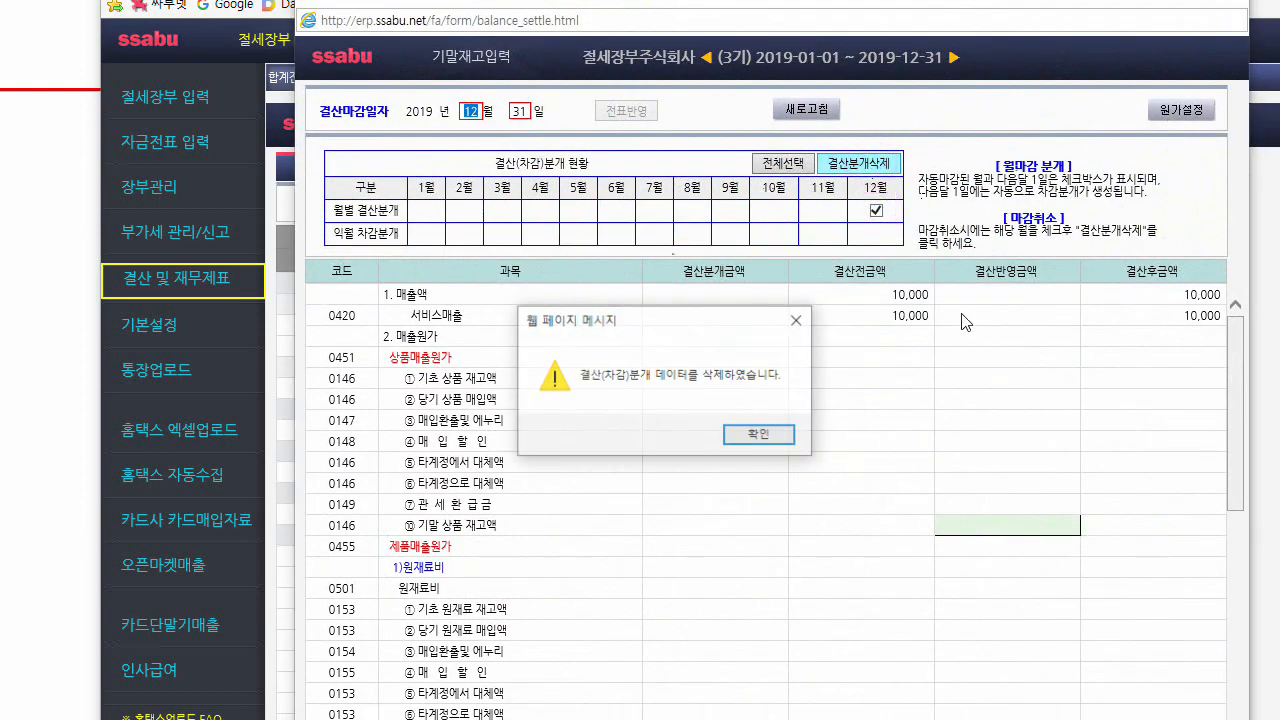
click(762, 434)
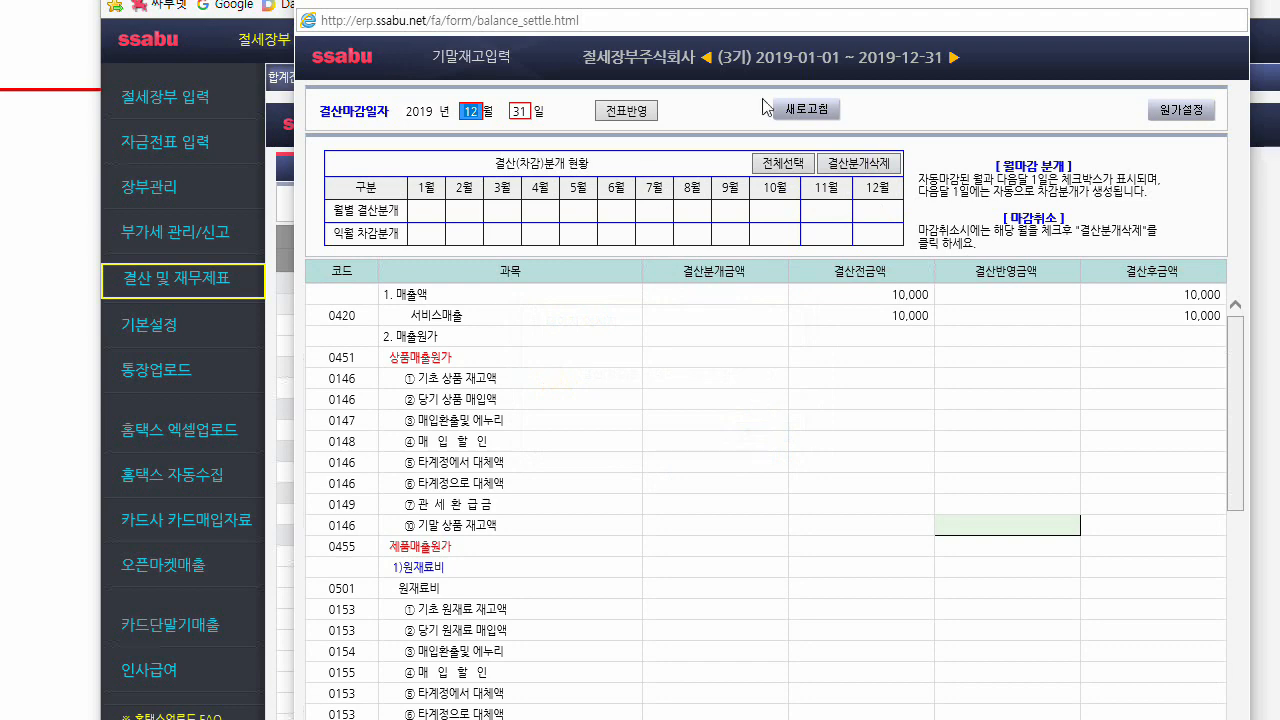
click(1228, 3)
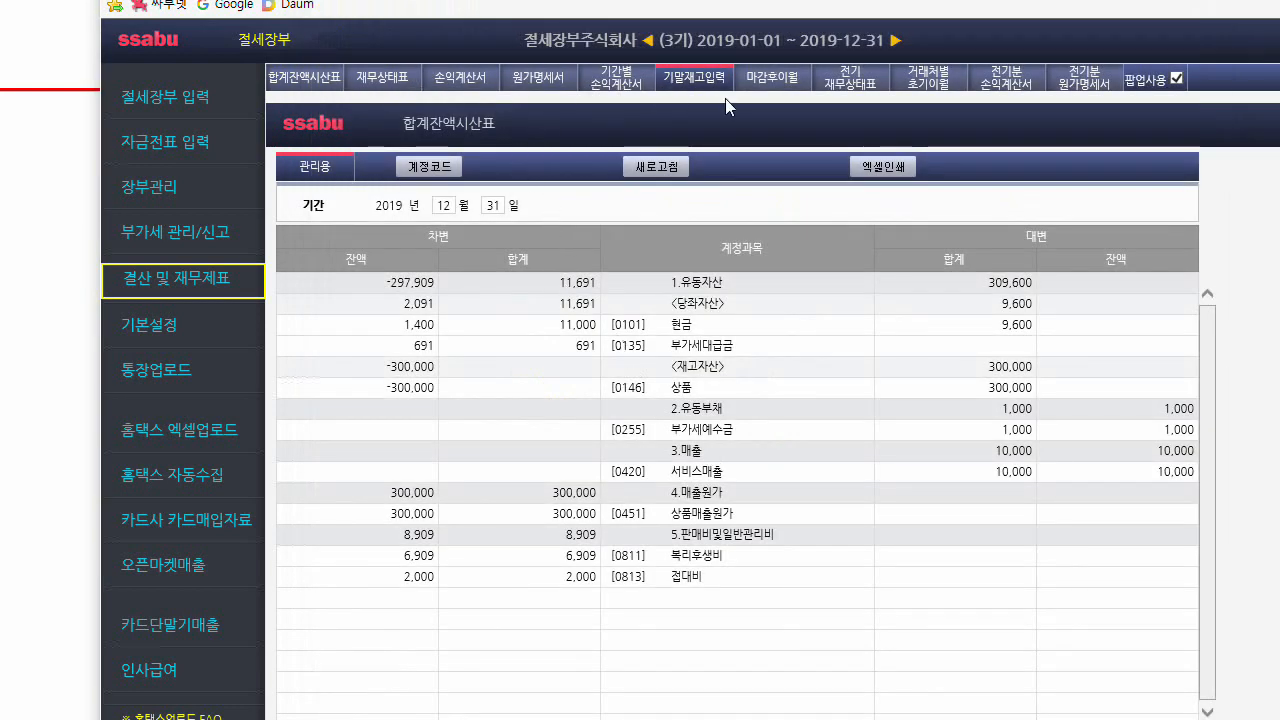
click(683, 167)
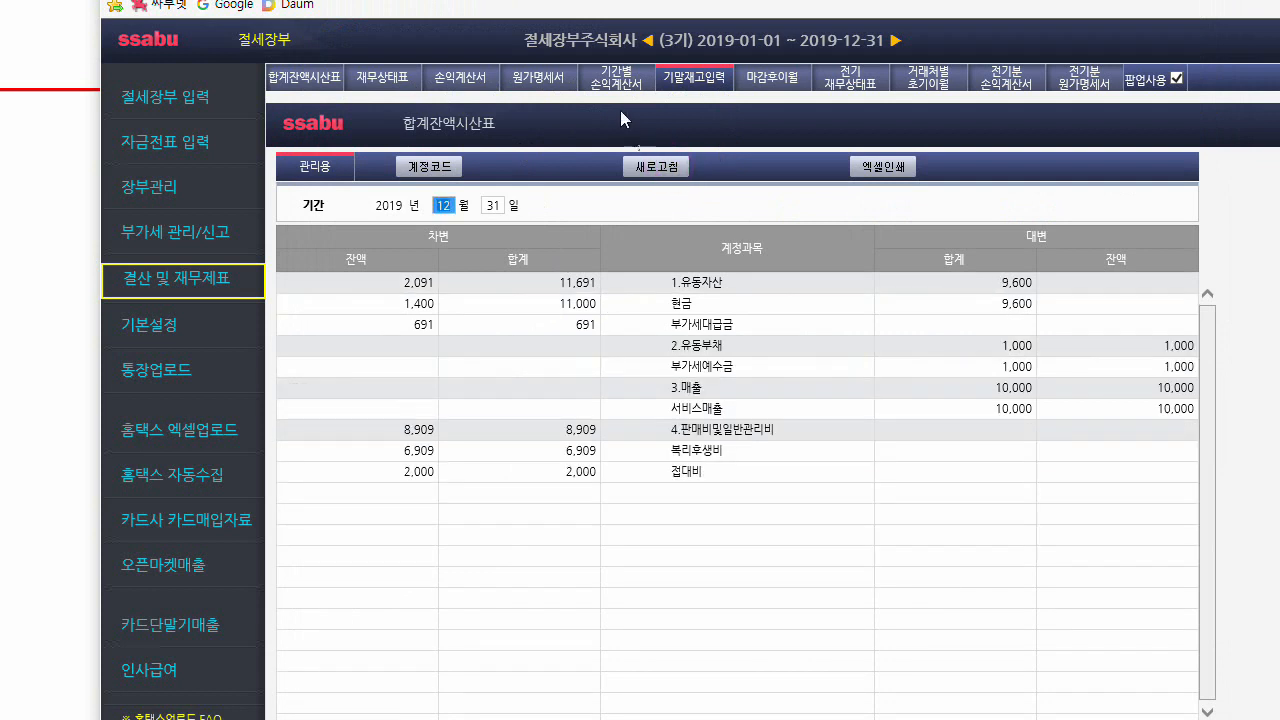
Step: Review the 2019 손익계산서 again without the closing entries, arranging the windows so it can be read
click(466, 80)
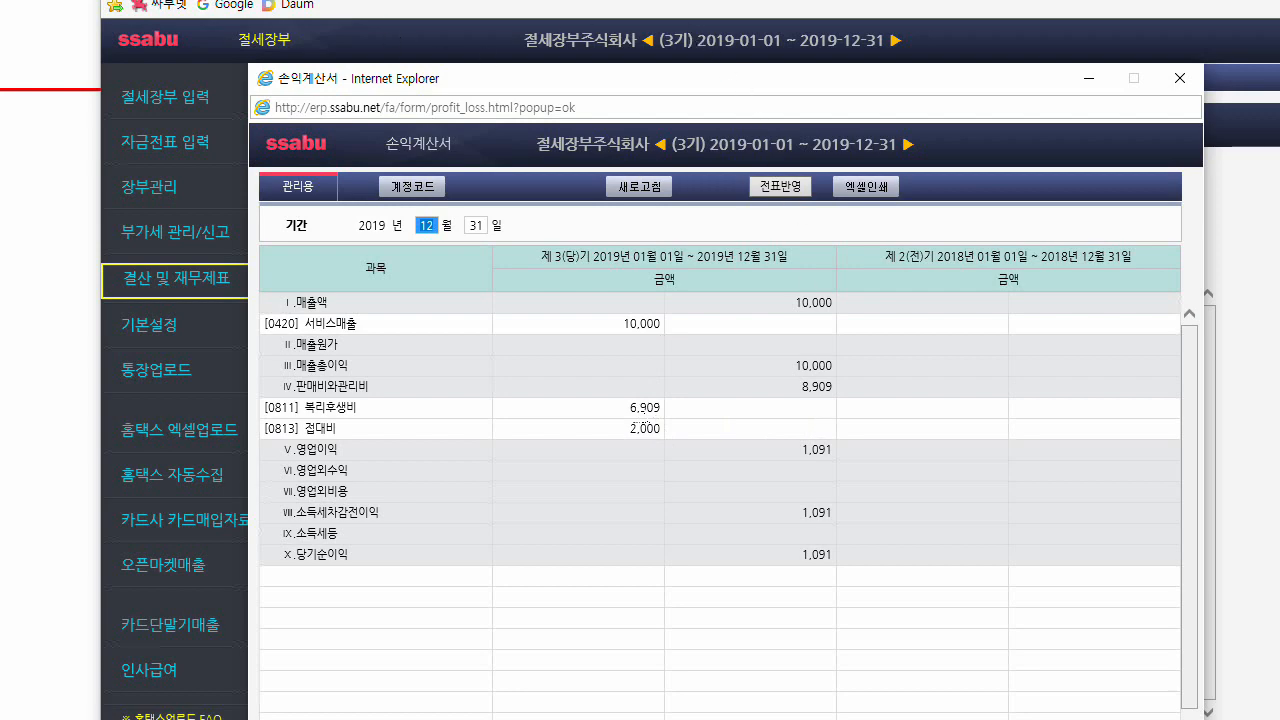
drag(270, 0, 1232, 13)
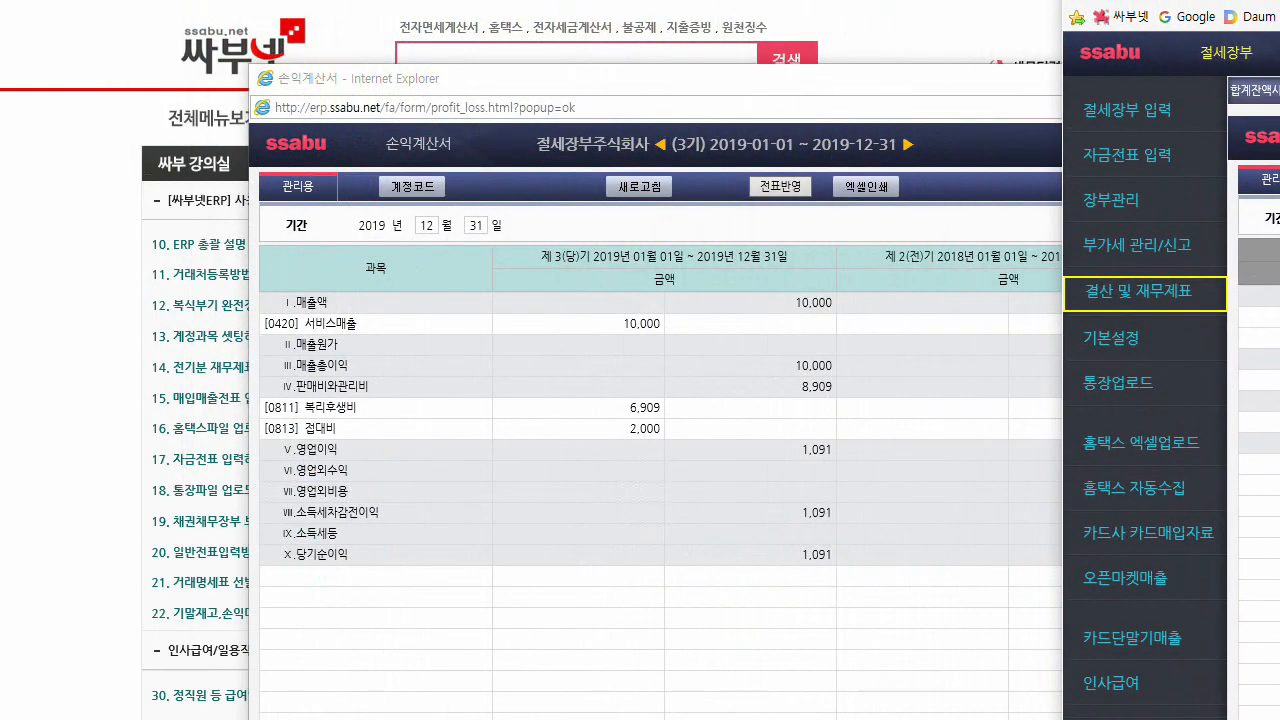
drag(737, 86, 510, 121)
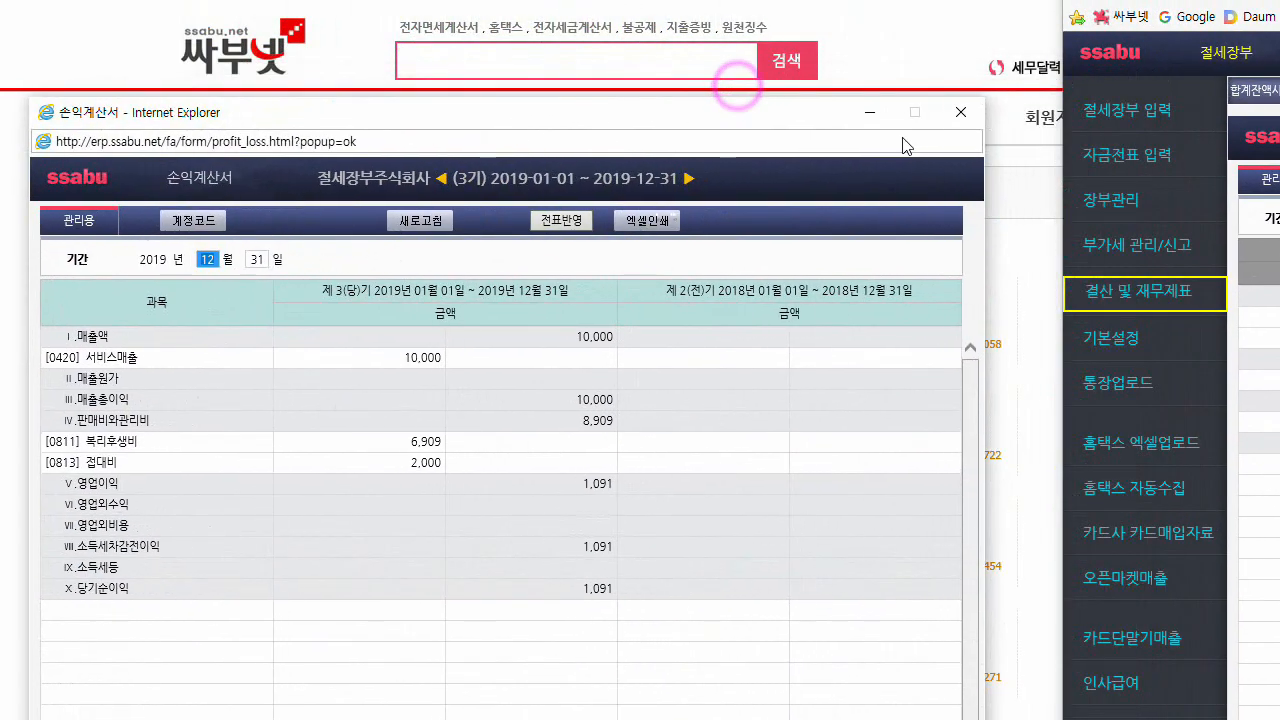
click(949, 113)
drag(1190, 0, 396, 0)
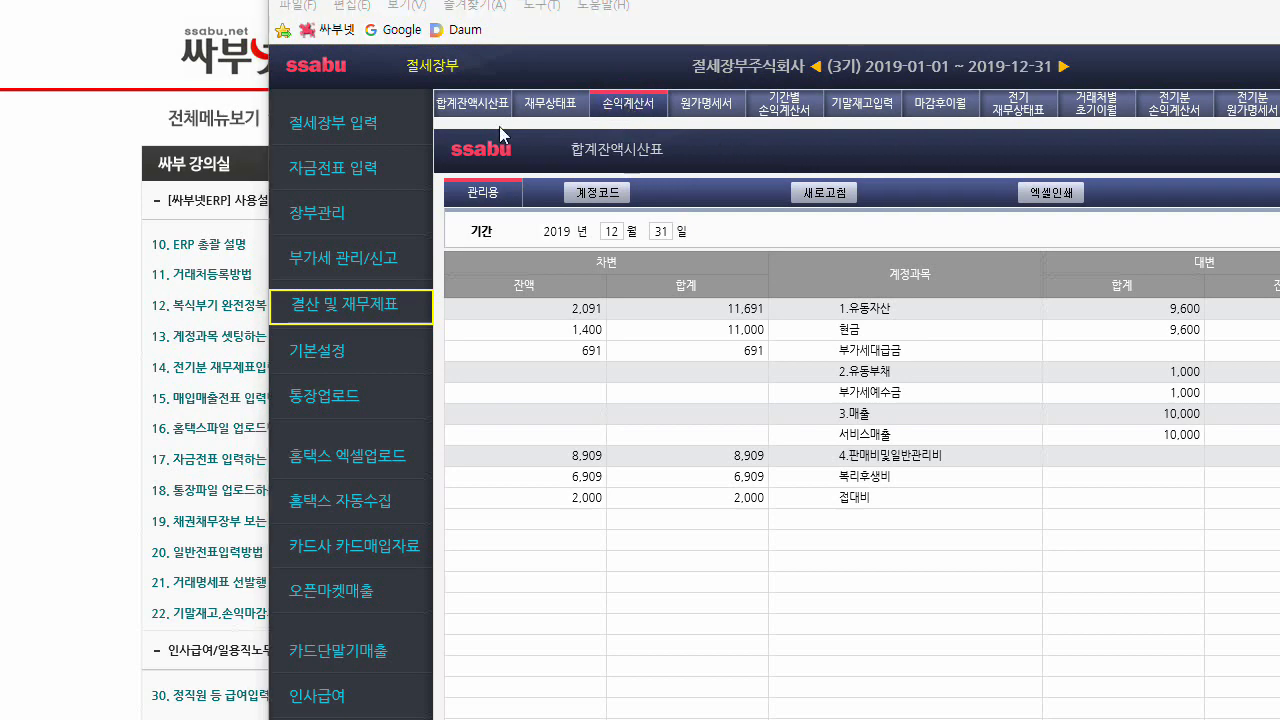
Step: Return to 절세장부 입력 and compare the 10/01 taxable sale's supply amount with 서비스매출 and 매출액 in the 손익계산서
click(350, 125)
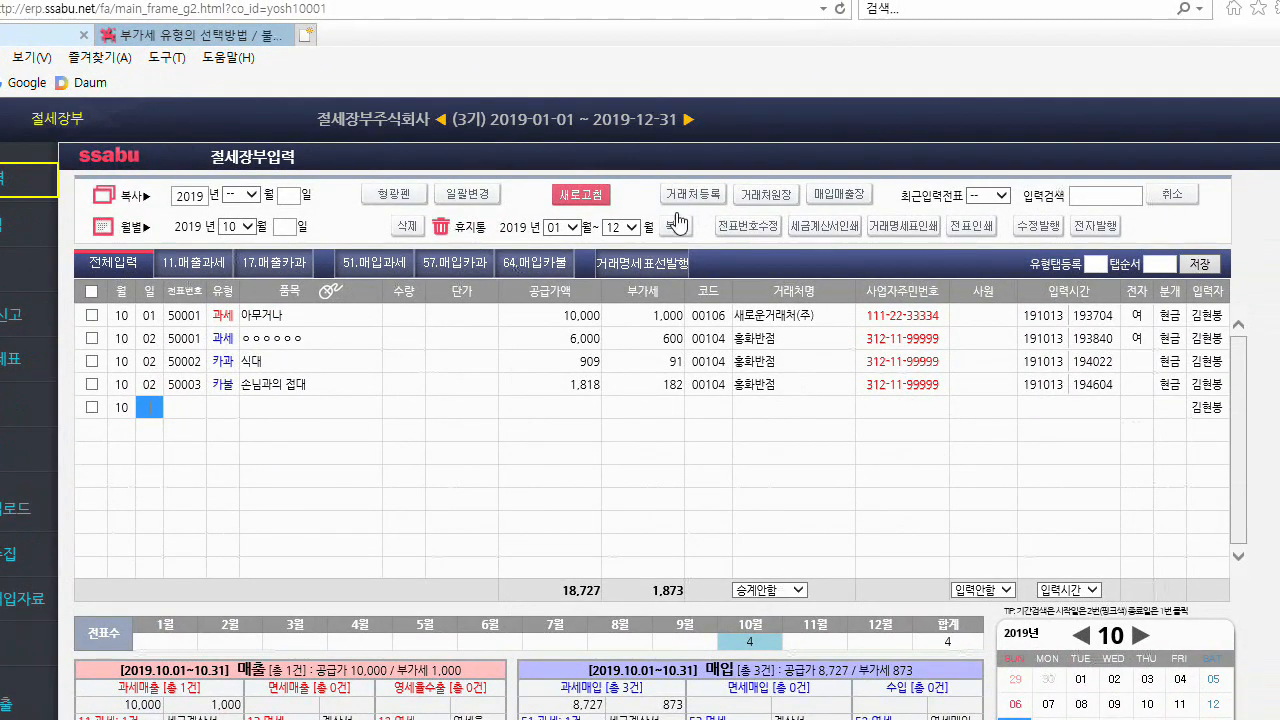
click(583, 317)
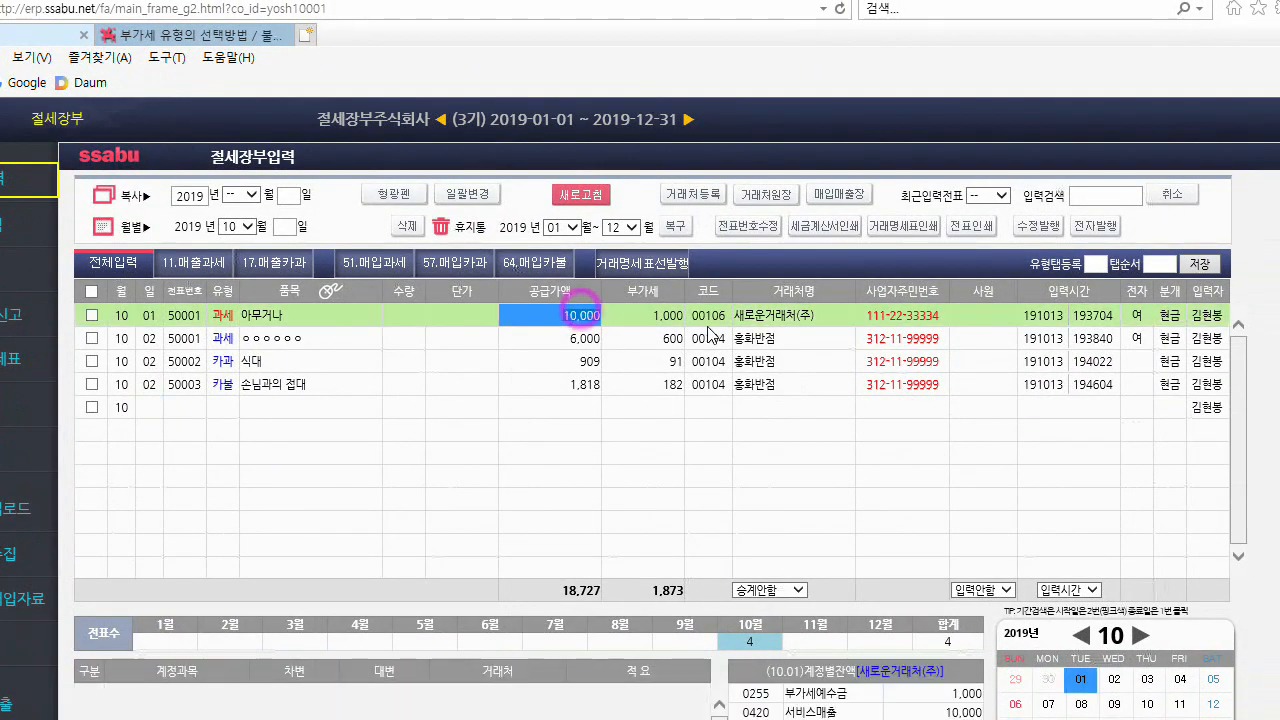
key(alt+Tab)
drag(705, 40, 557, 47)
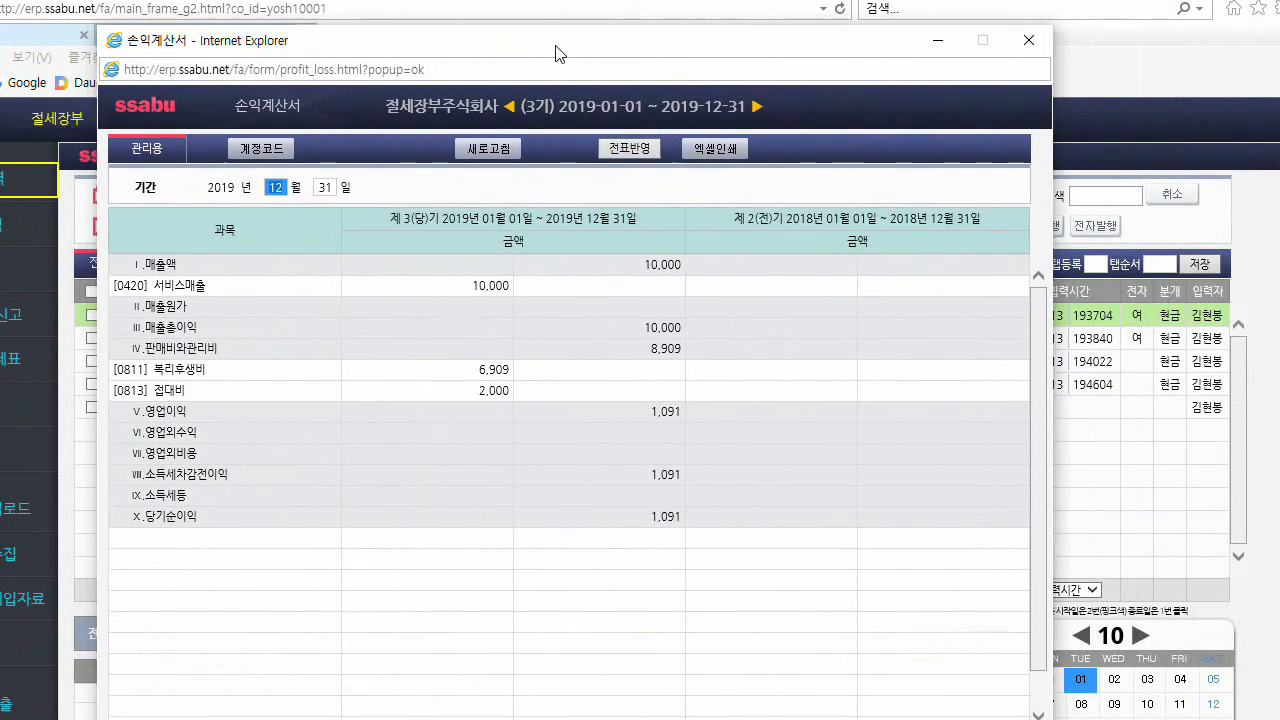
click(486, 287)
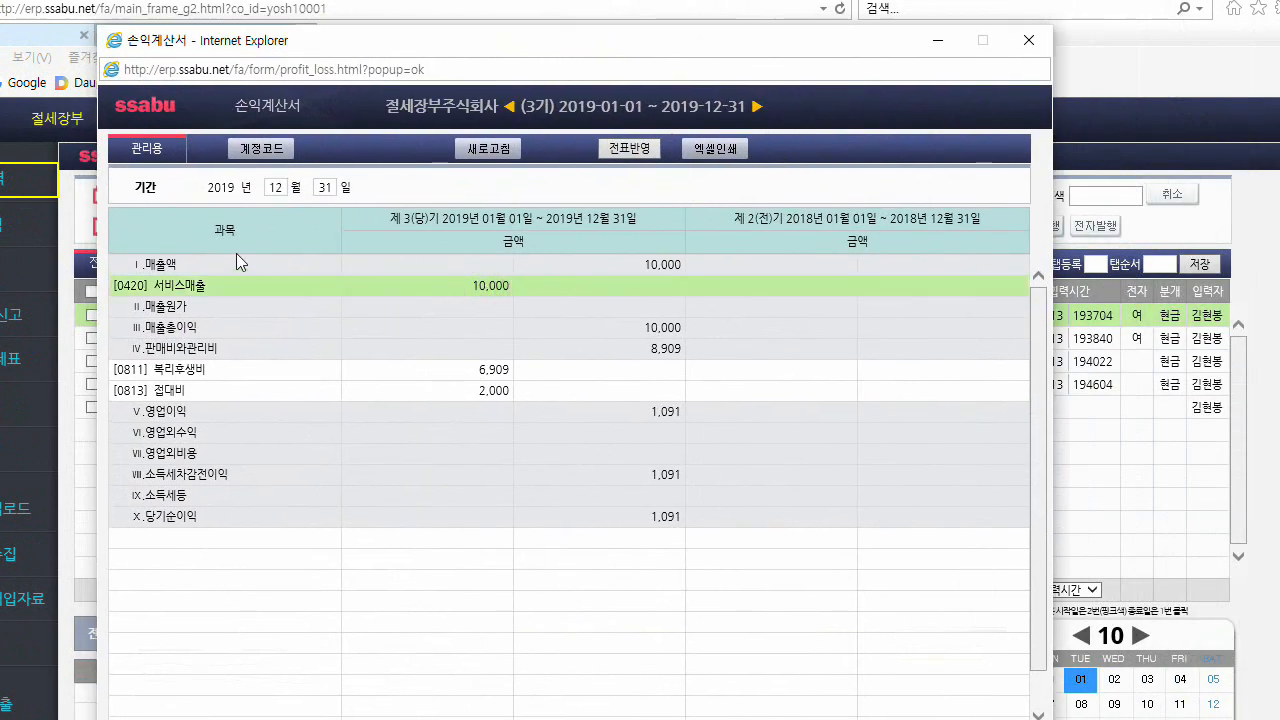
click(626, 265)
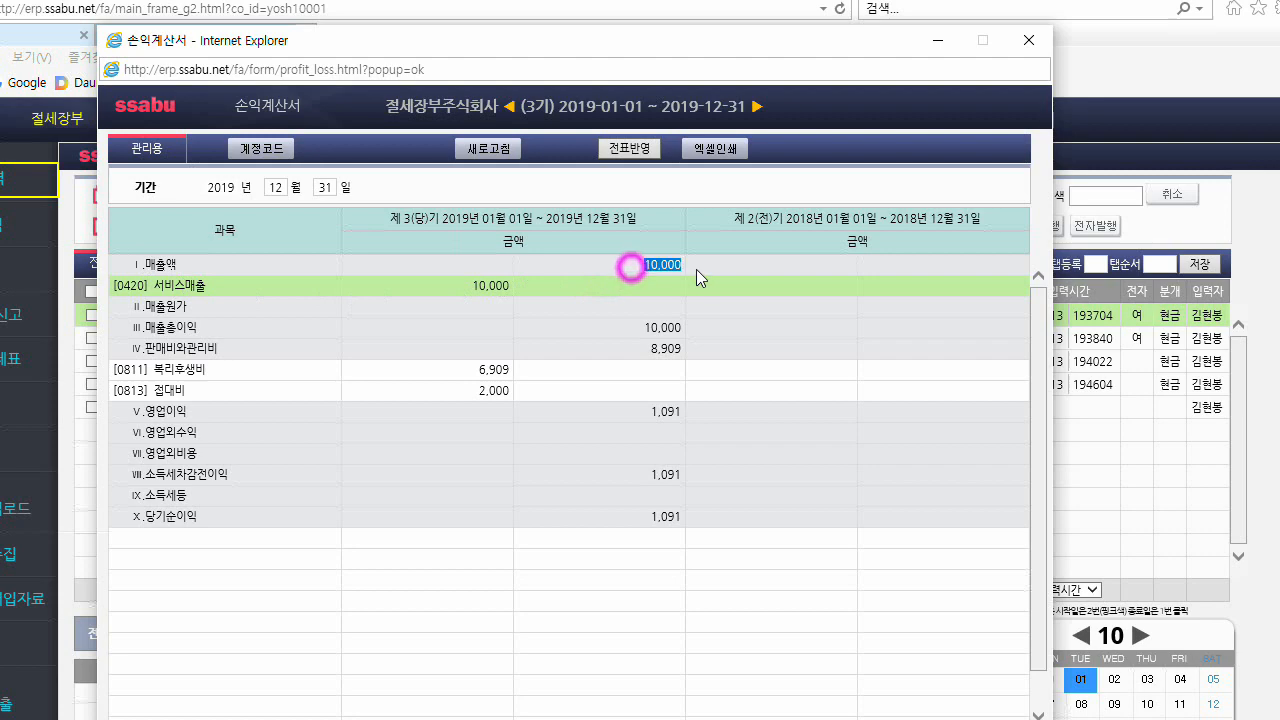
Step: Move the 손익계산서 aside and filter the October entries by 매출, then by 매입
drag(435, 42, 1279, 59)
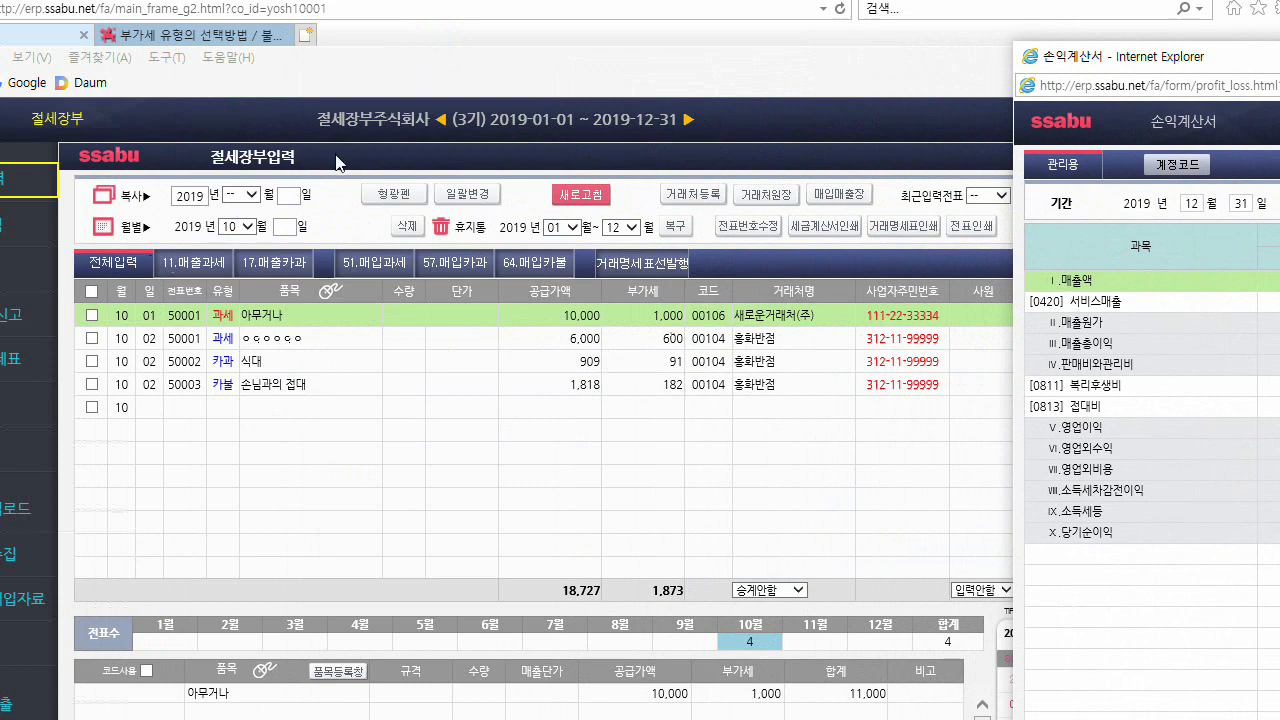
drag(1150, 58, 1183, 49)
click(1183, 49)
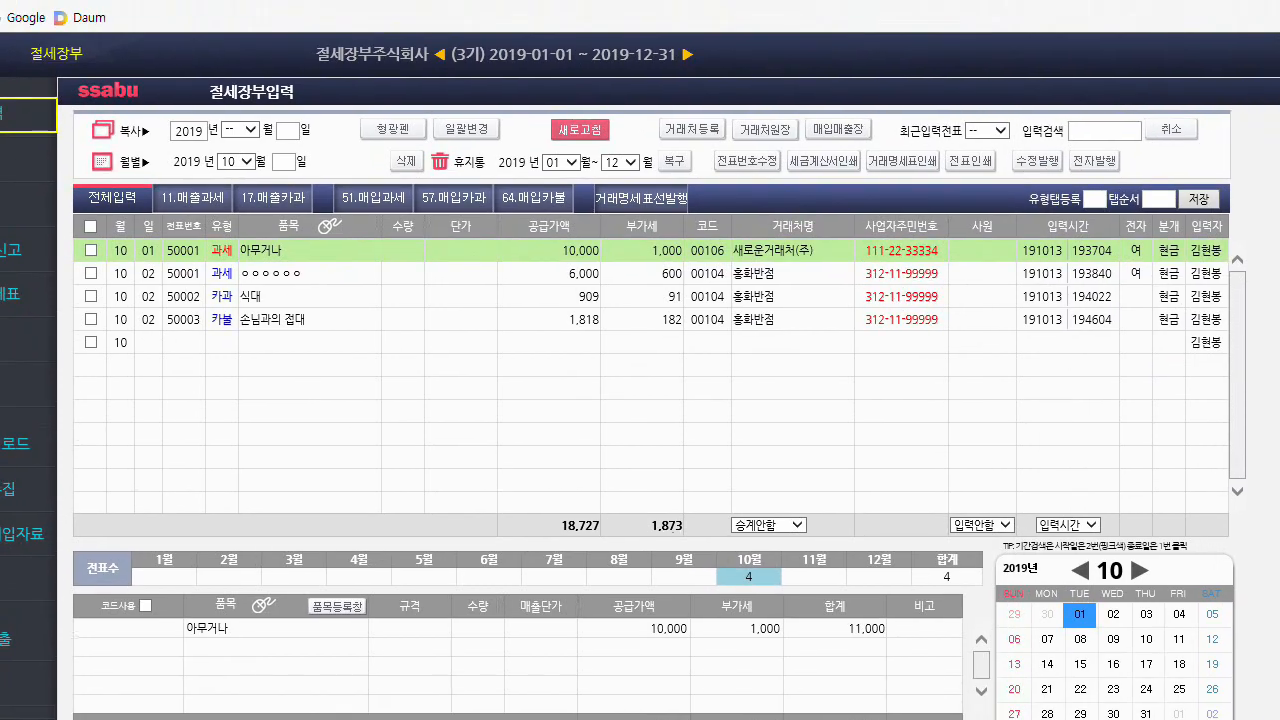
click(222, 319)
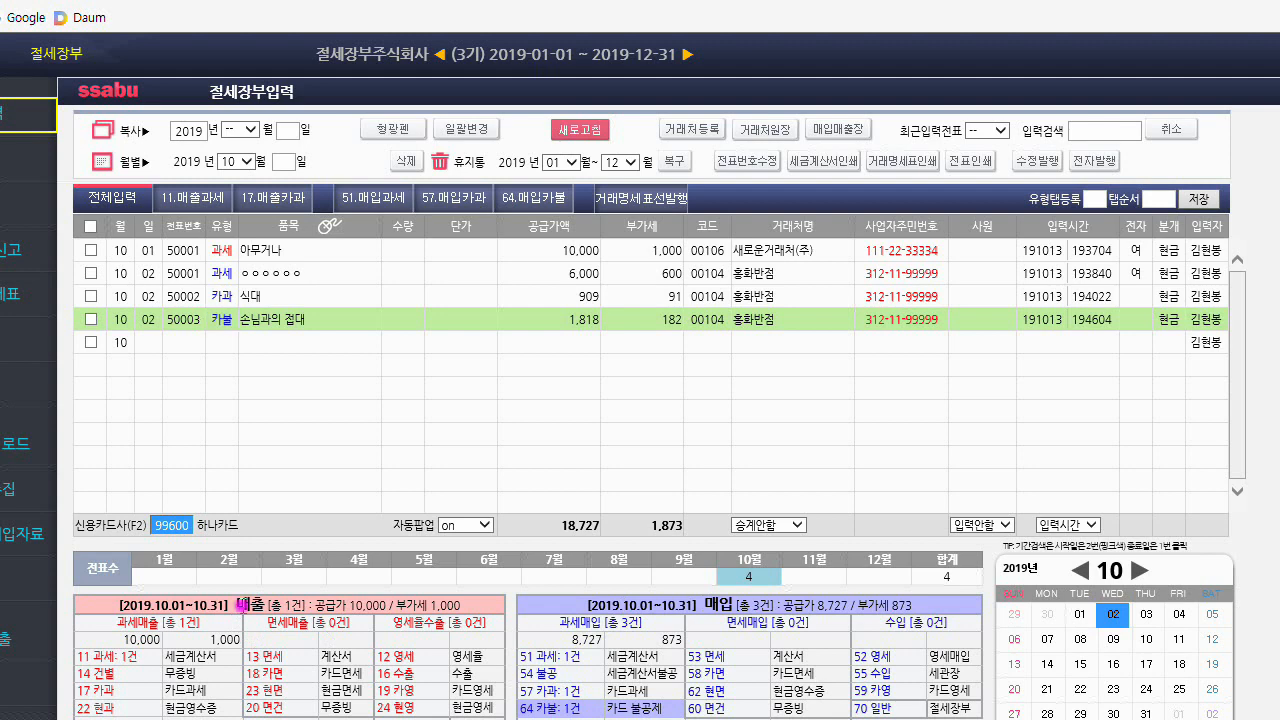
click(240, 604)
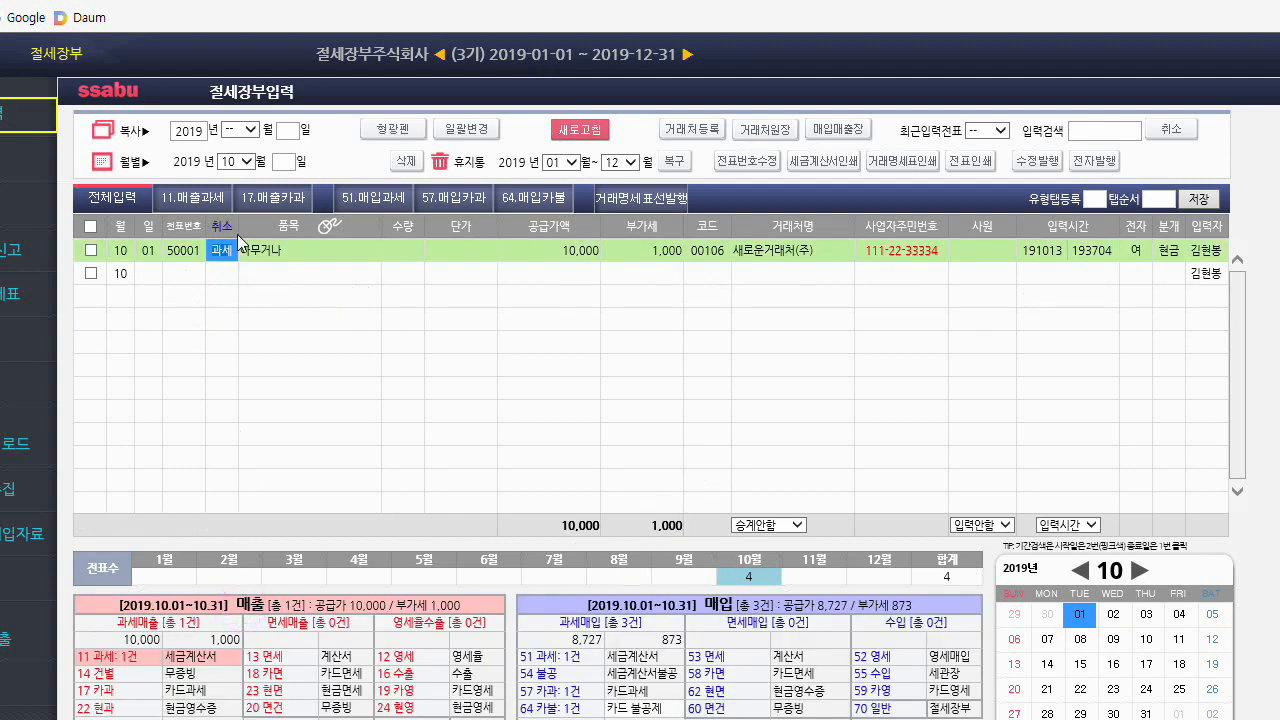
click(714, 603)
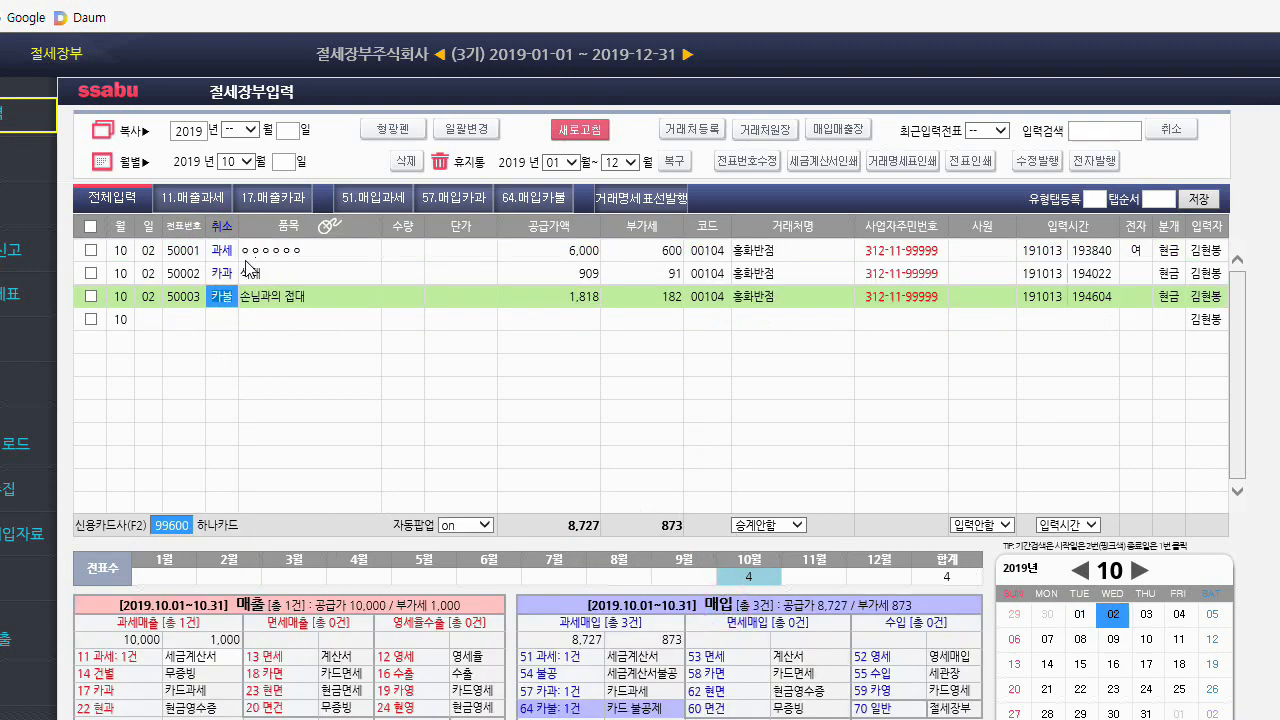
click(724, 610)
Step: Open the 복리후생비 (0811) ledger from the 손익계산서 and compare it with the supply amounts of the 과세 and 카과 purchases
drag(1279, 132, 641, 55)
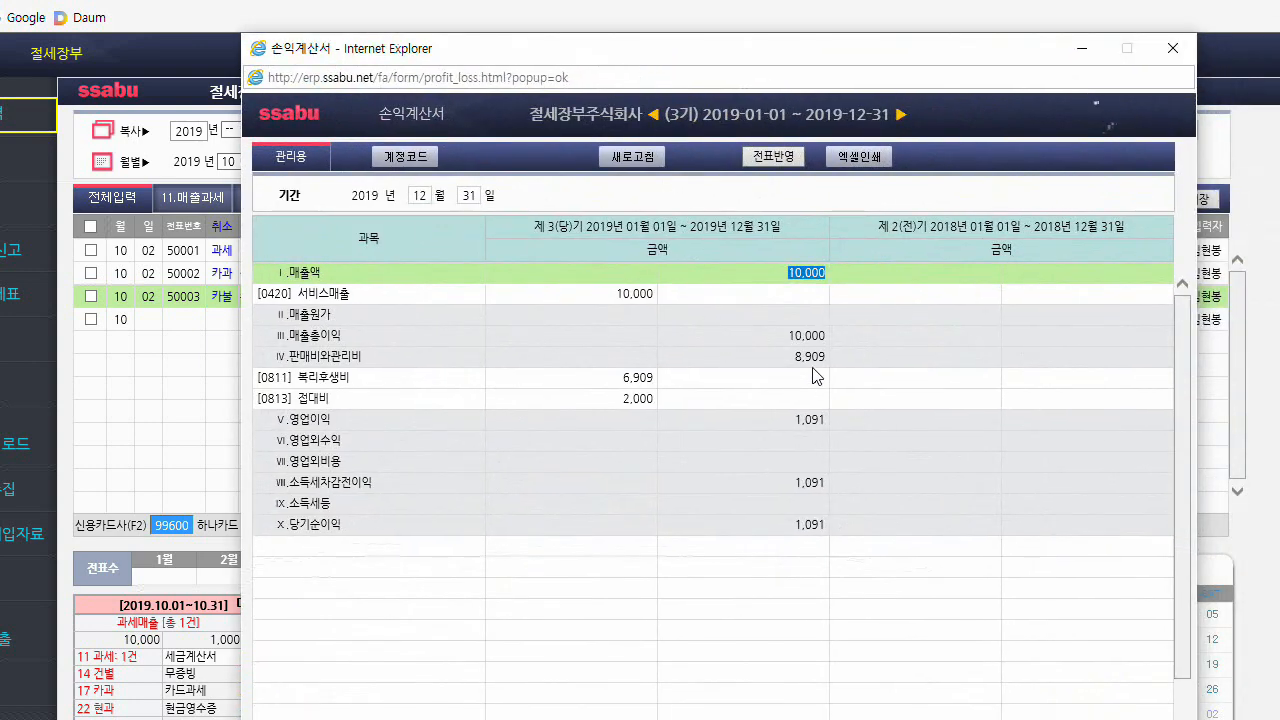
drag(568, 49, 1279, 90)
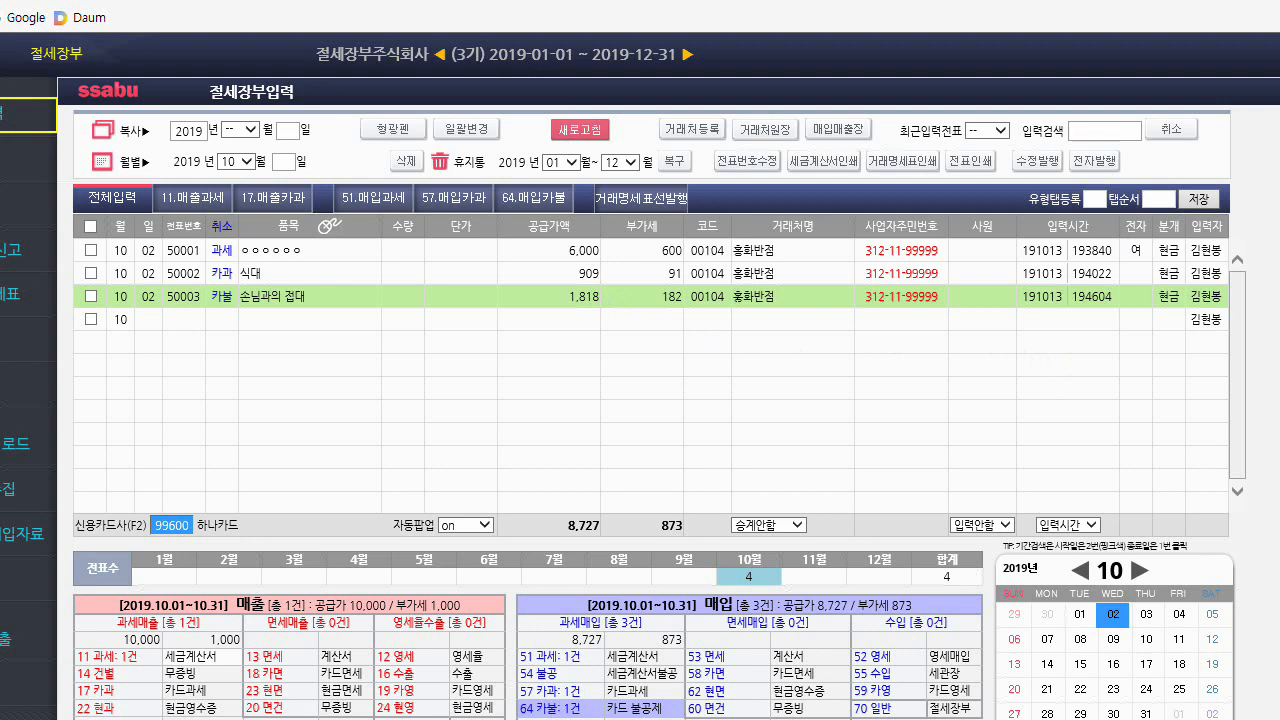
drag(1279, 98, 316, 105)
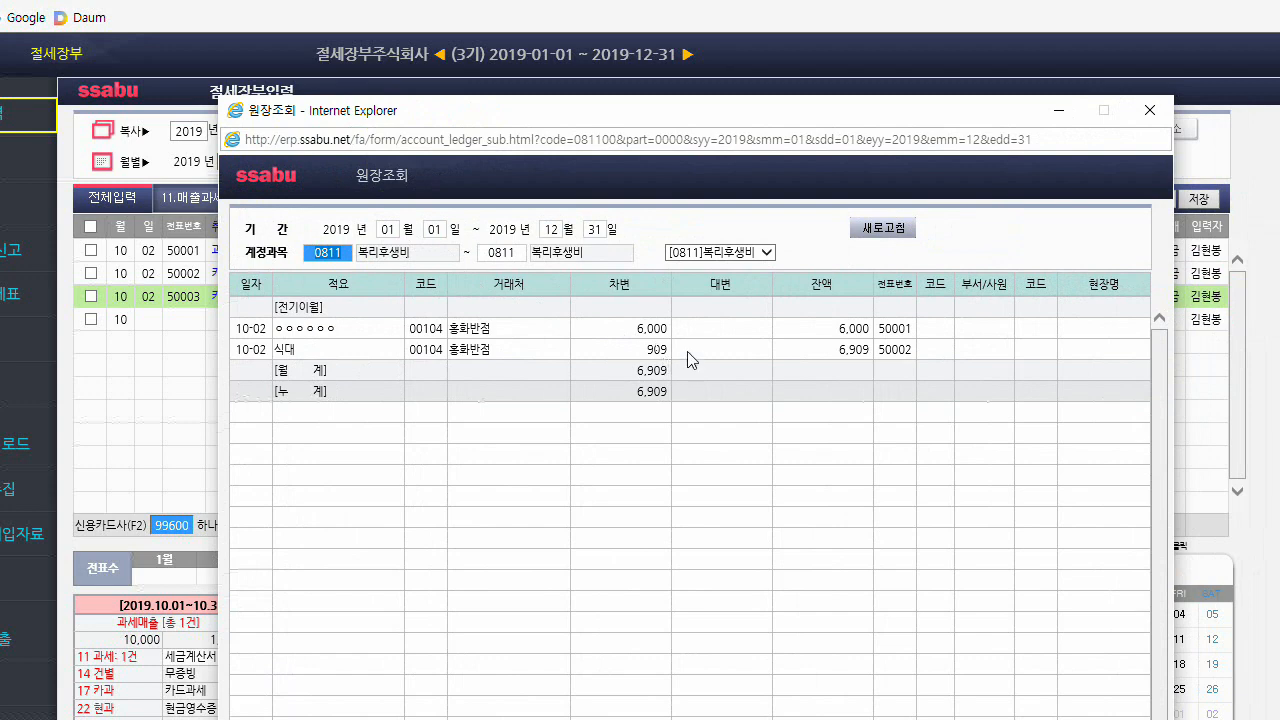
drag(629, 108, 1279, 168)
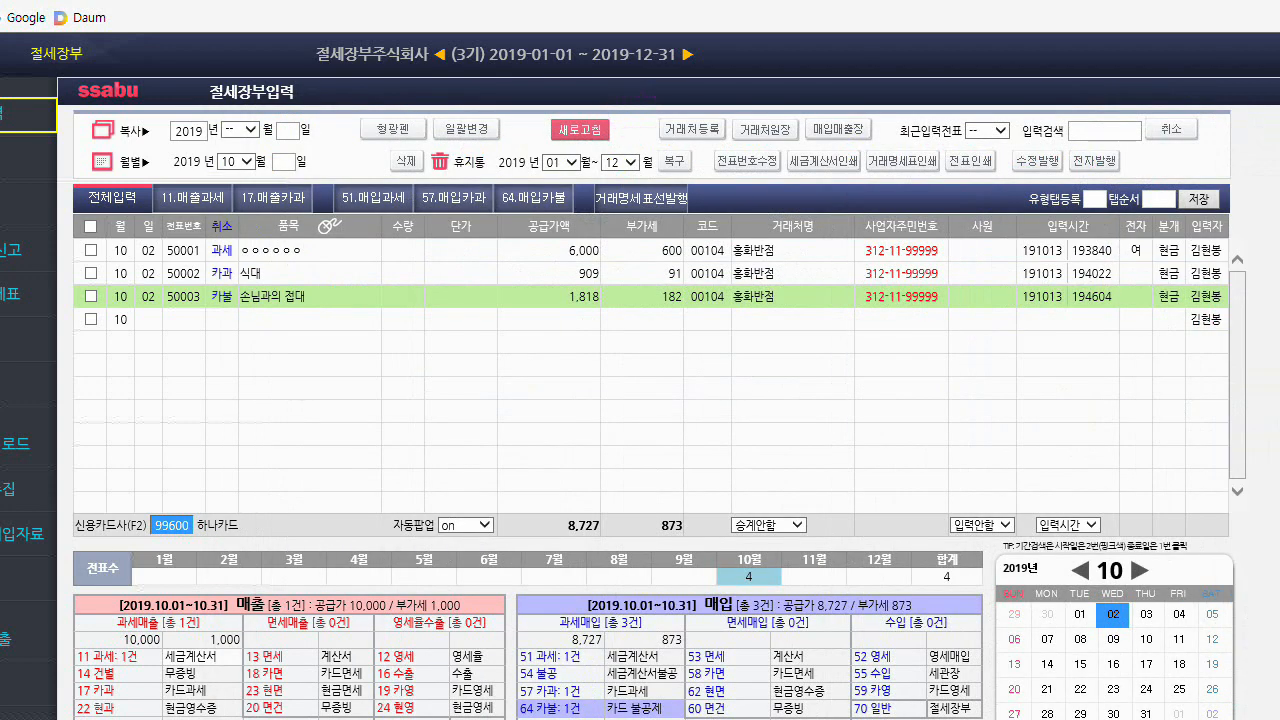
click(585, 272)
click(576, 250)
Step: Compare the 손익계산서 expense accounts with the 카불 purchase 손님과의 접대 and display that purchase's journal
drag(1279, 123, 919, 83)
drag(965, 80, 1267, 74)
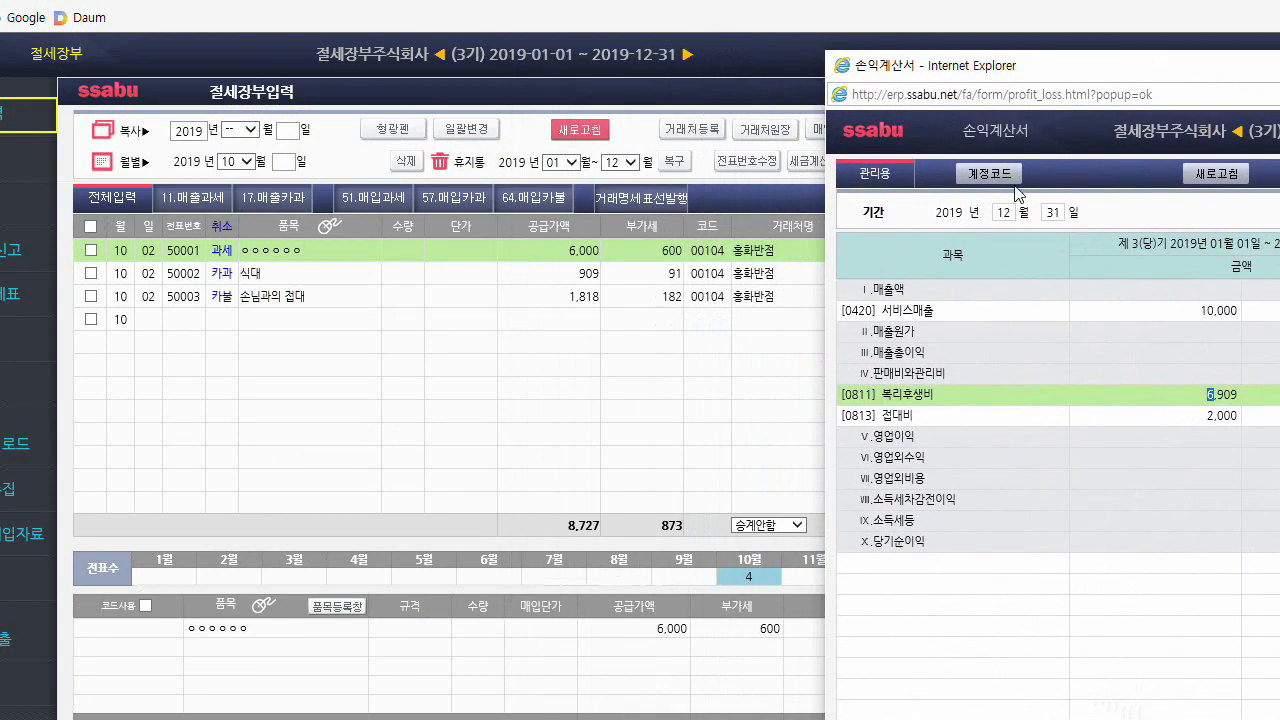
click(622, 298)
click(1168, 296)
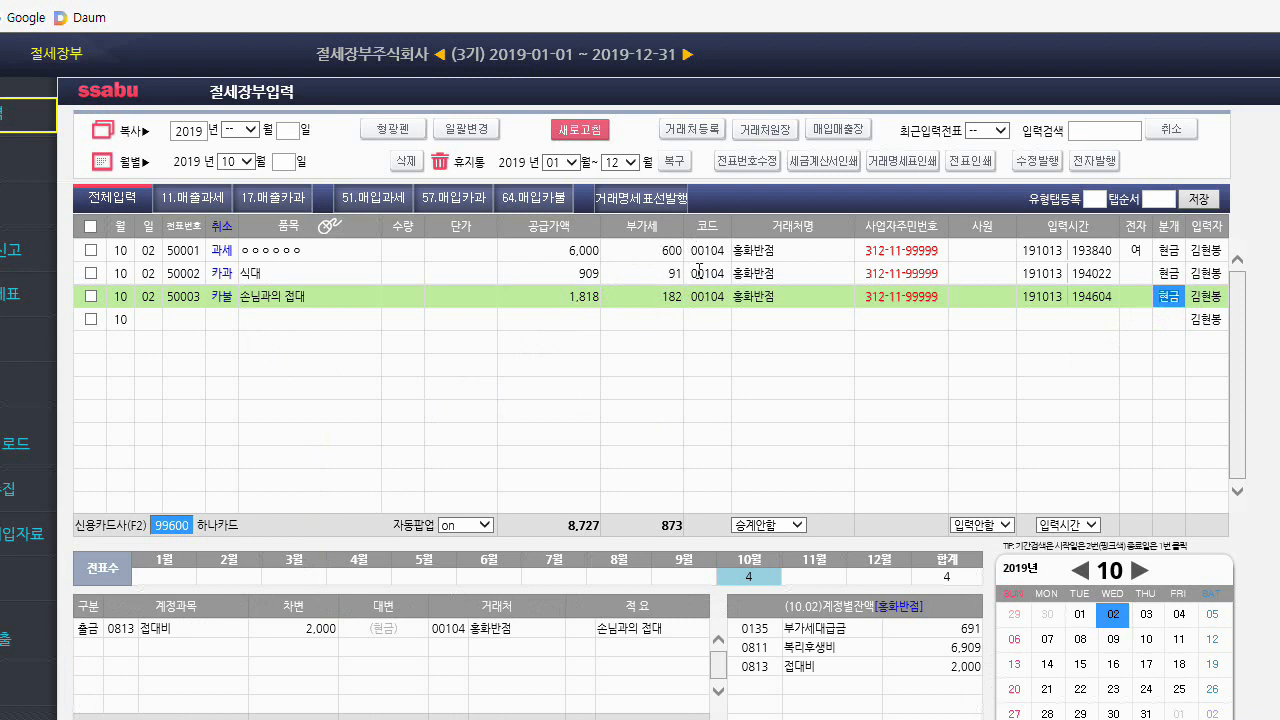
Step: Check the 과세 and 카과 supply amounts against 복리후생비 in the 손익계산서, and display the 카불 purchase's 접대비 journal again
click(584, 248)
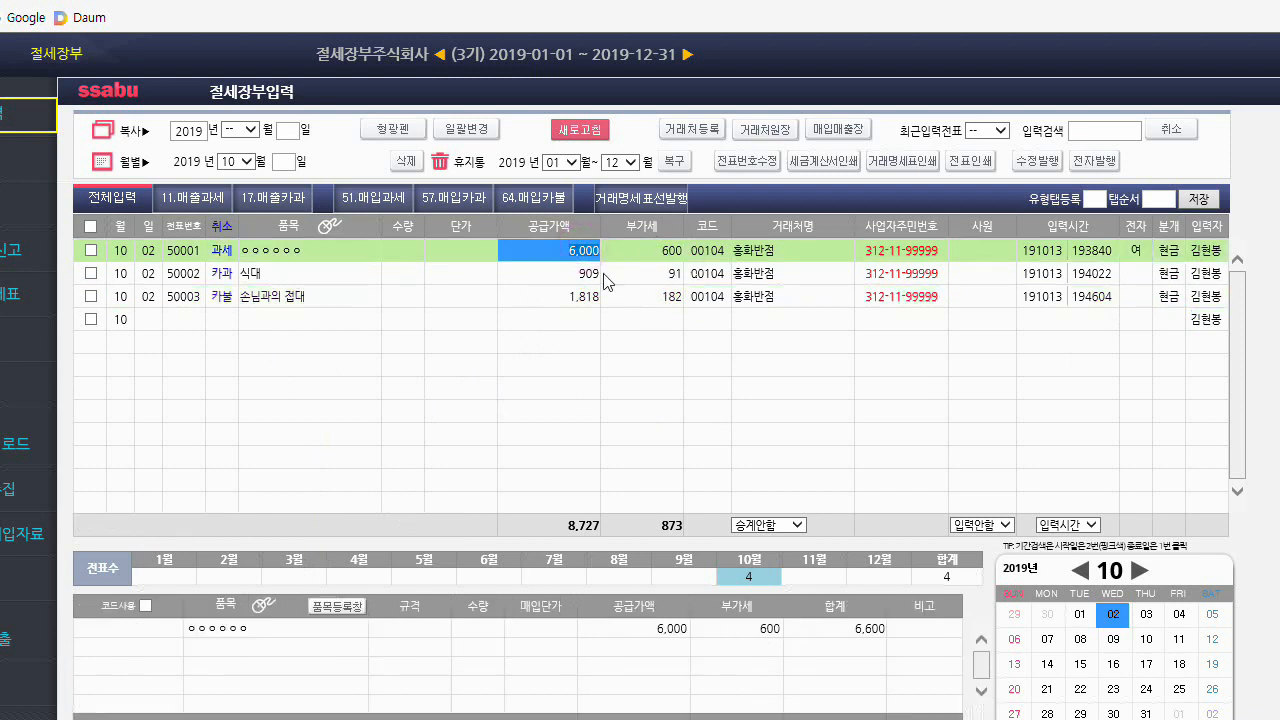
click(589, 275)
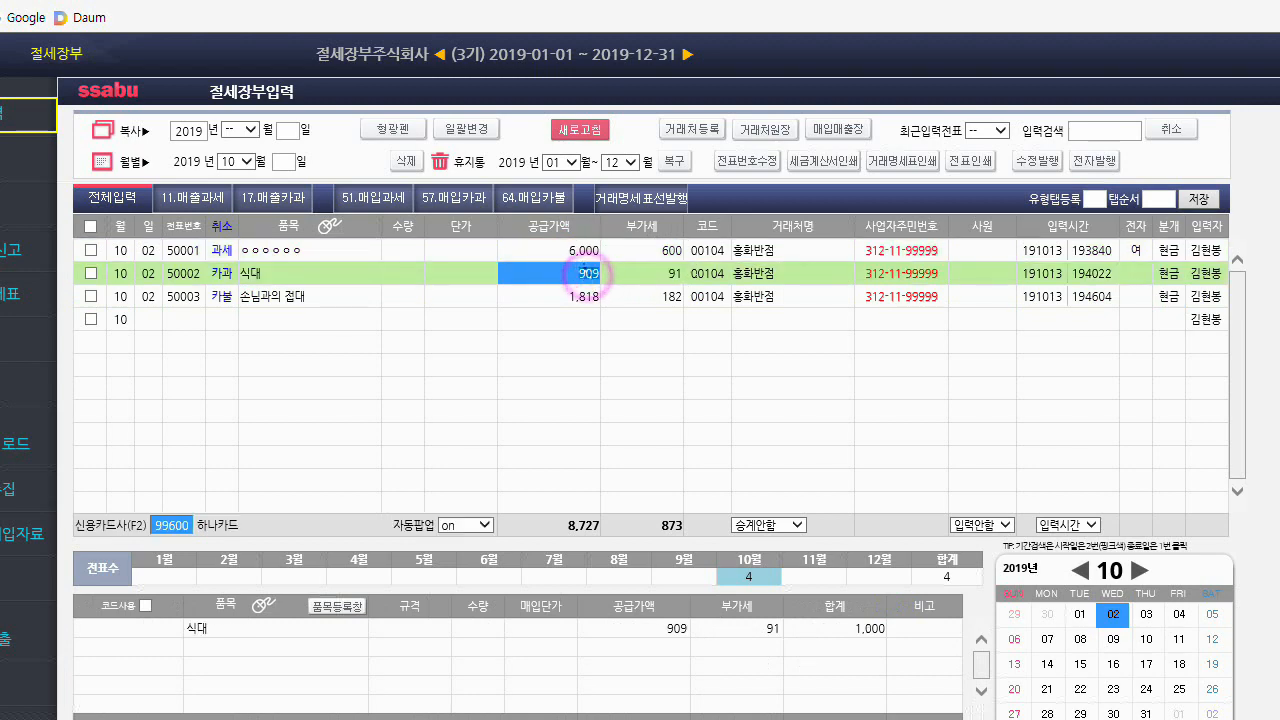
drag(1205, 76, 1012, 51)
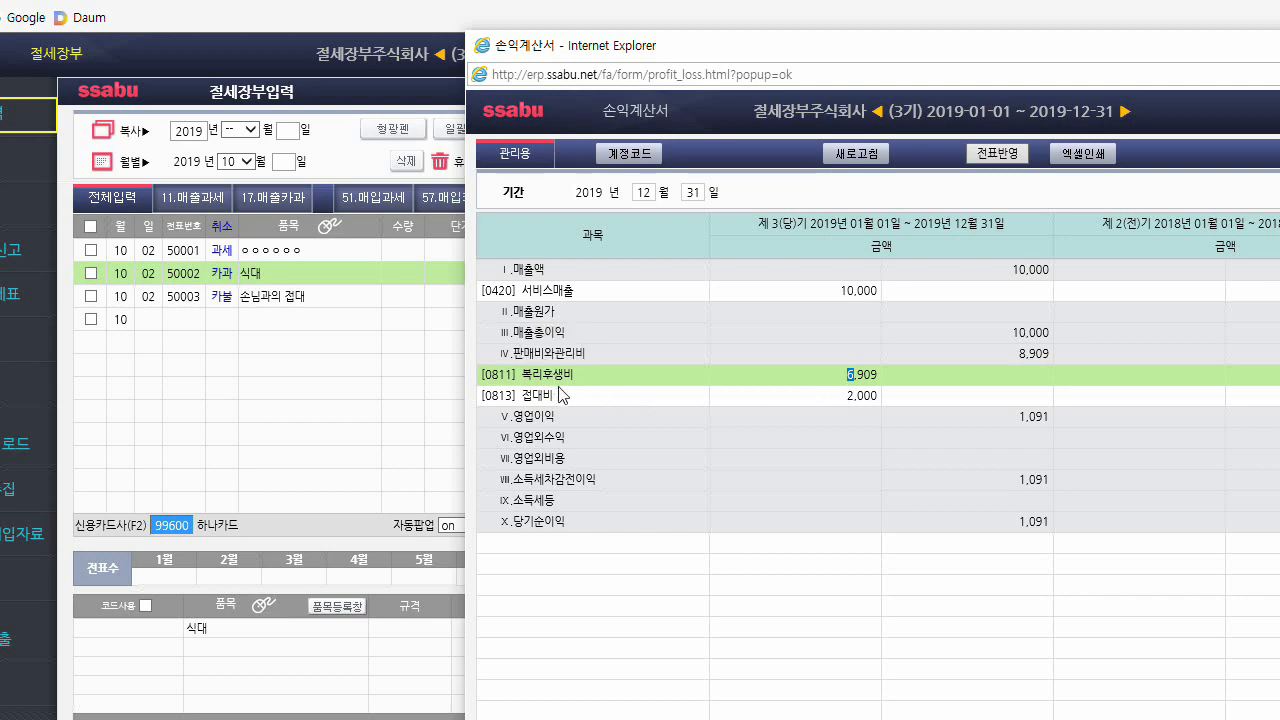
click(669, 47)
key(Escape)
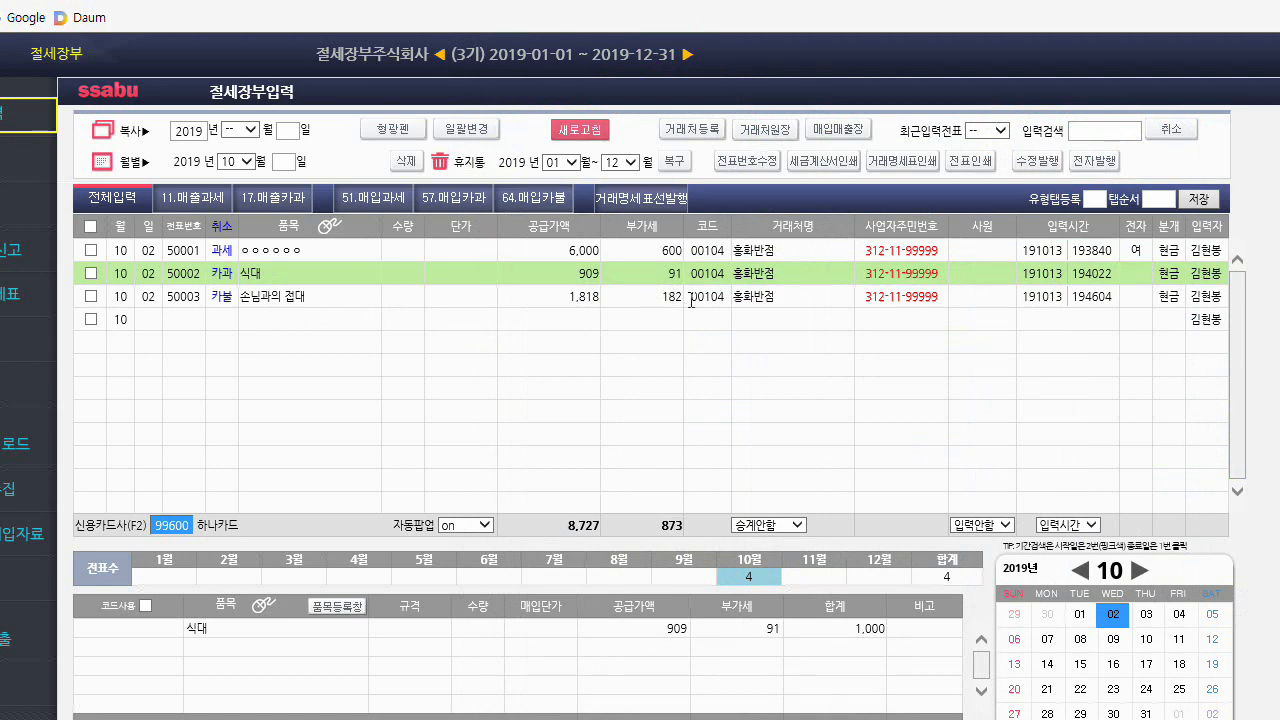
click(1180, 300)
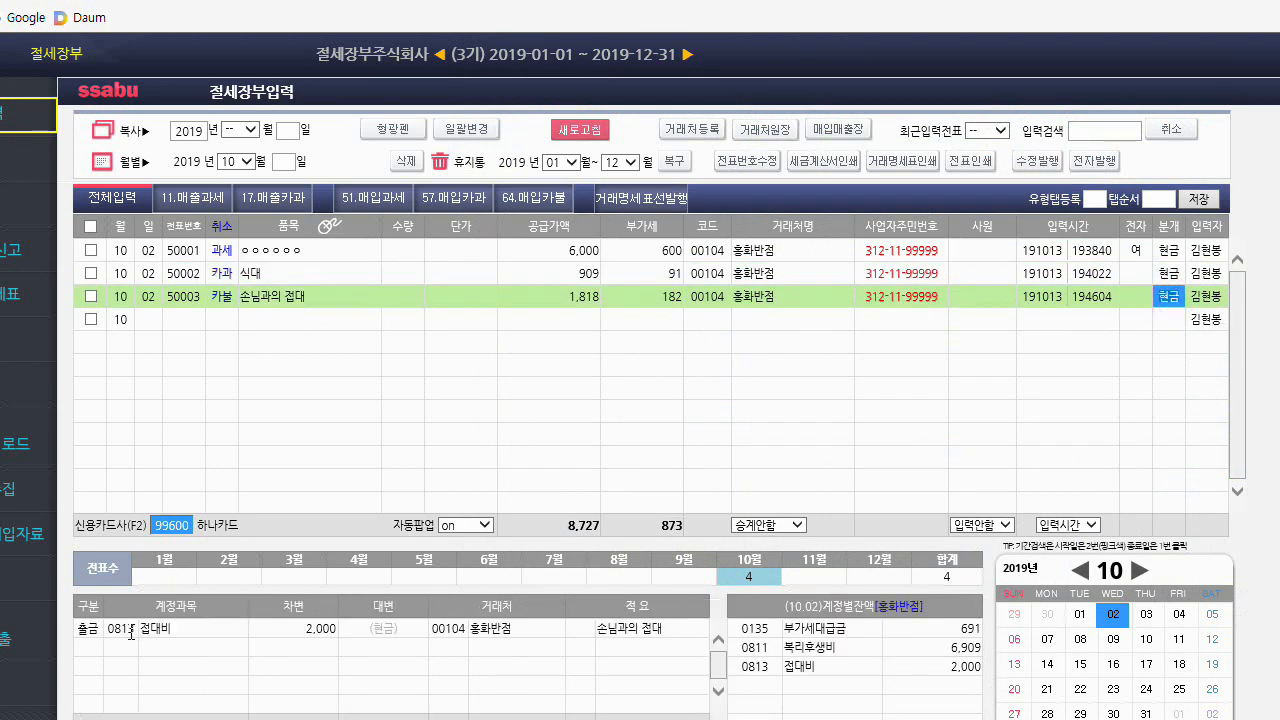
Step: Compare the journals of the 카과 purchase 식대 and the 카불 purchase 손님과의 접대 with the 손익계산서 expense accounts
click(1173, 273)
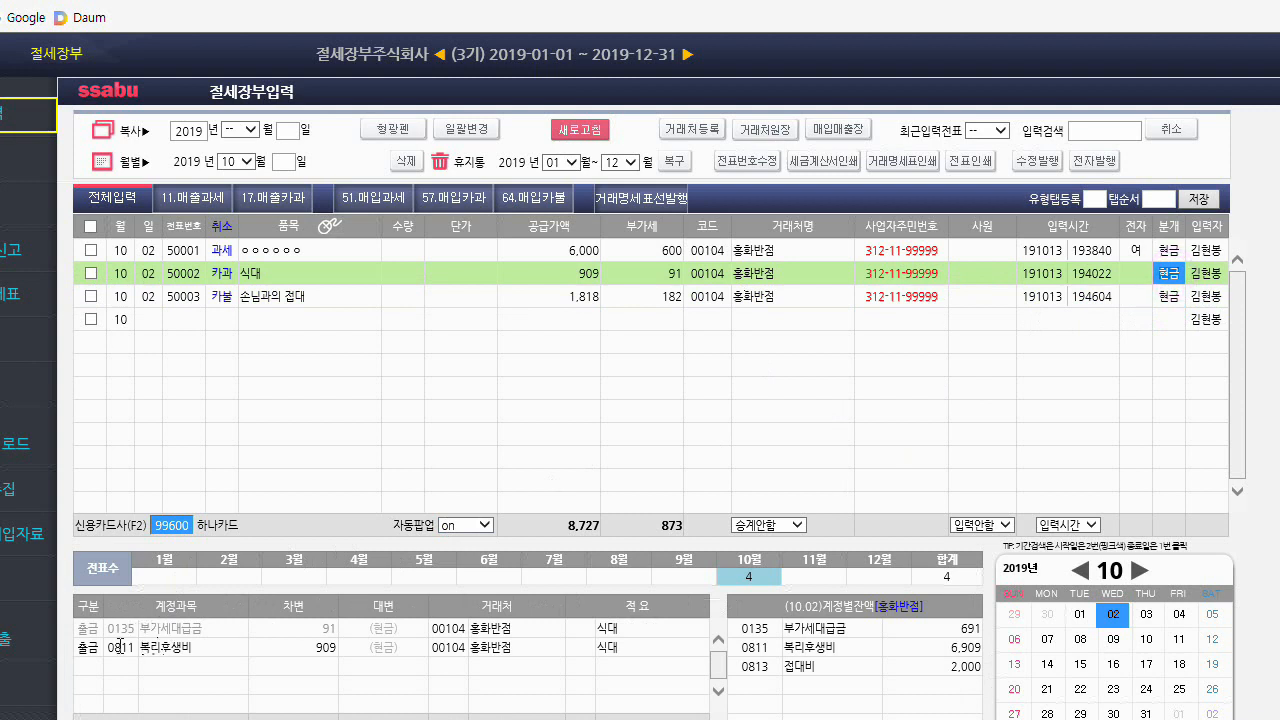
click(1167, 297)
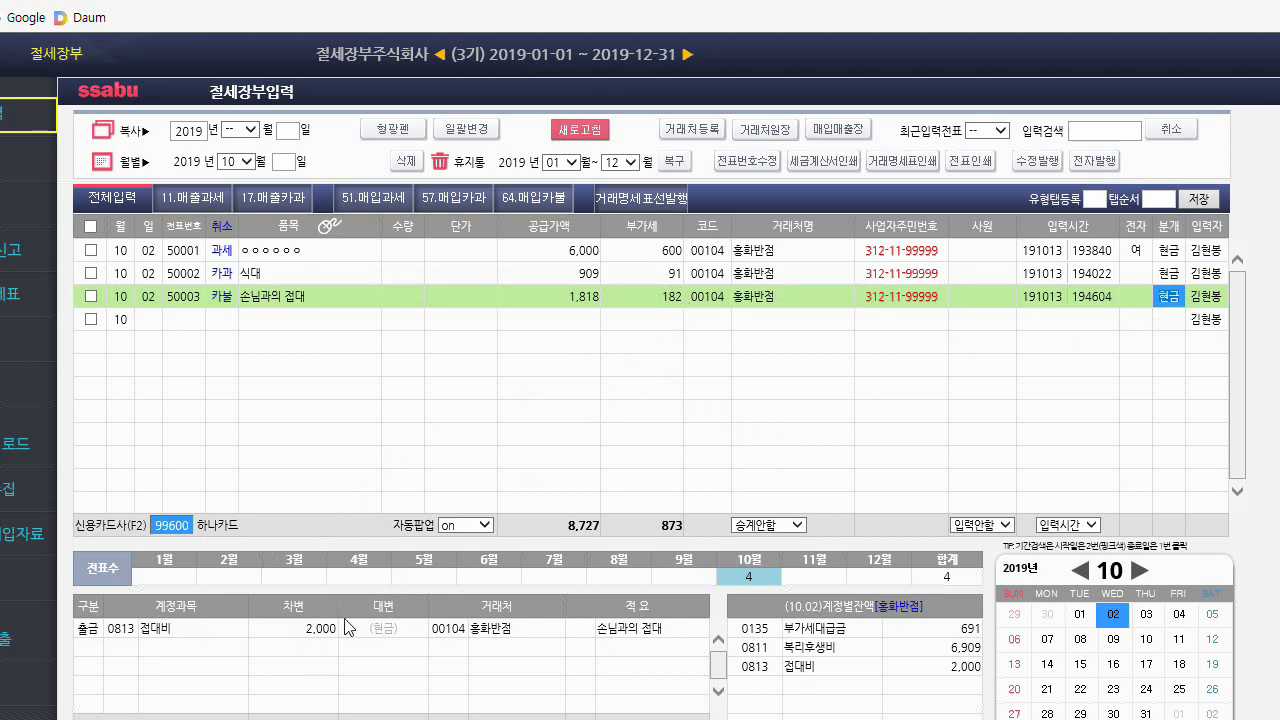
drag(1279, 176, 757, 89)
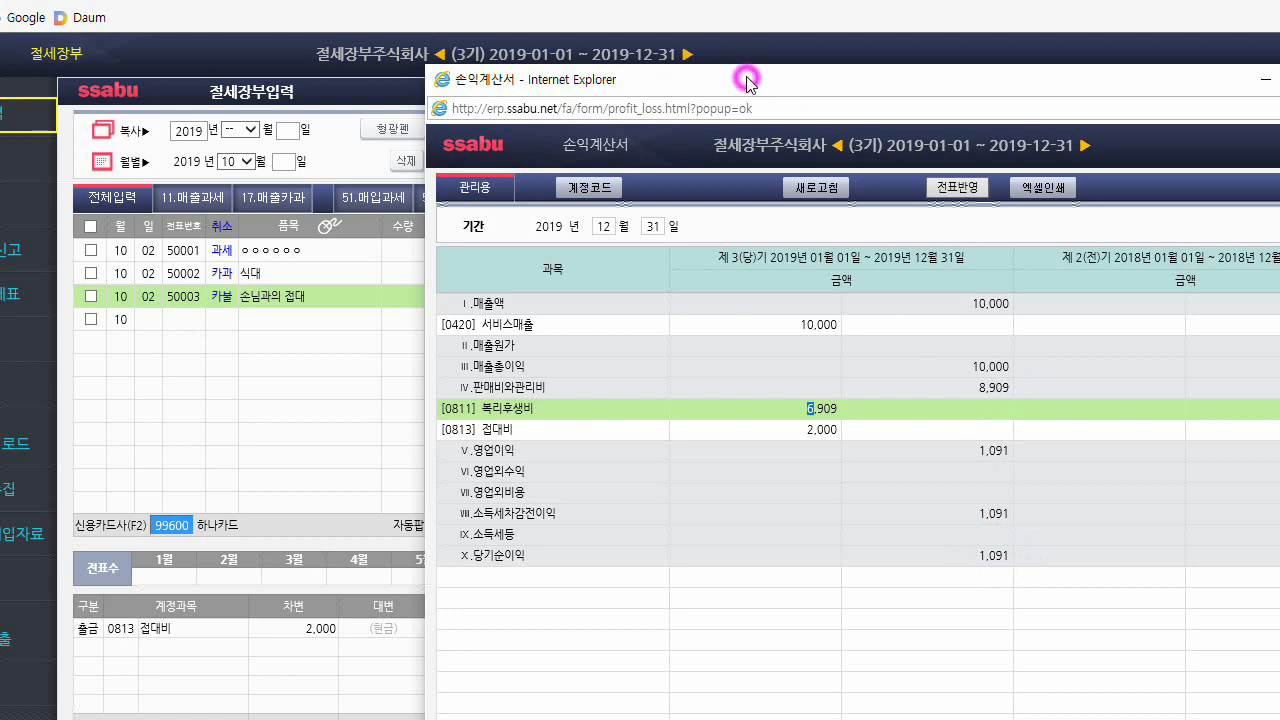
drag(749, 86, 1279, 20)
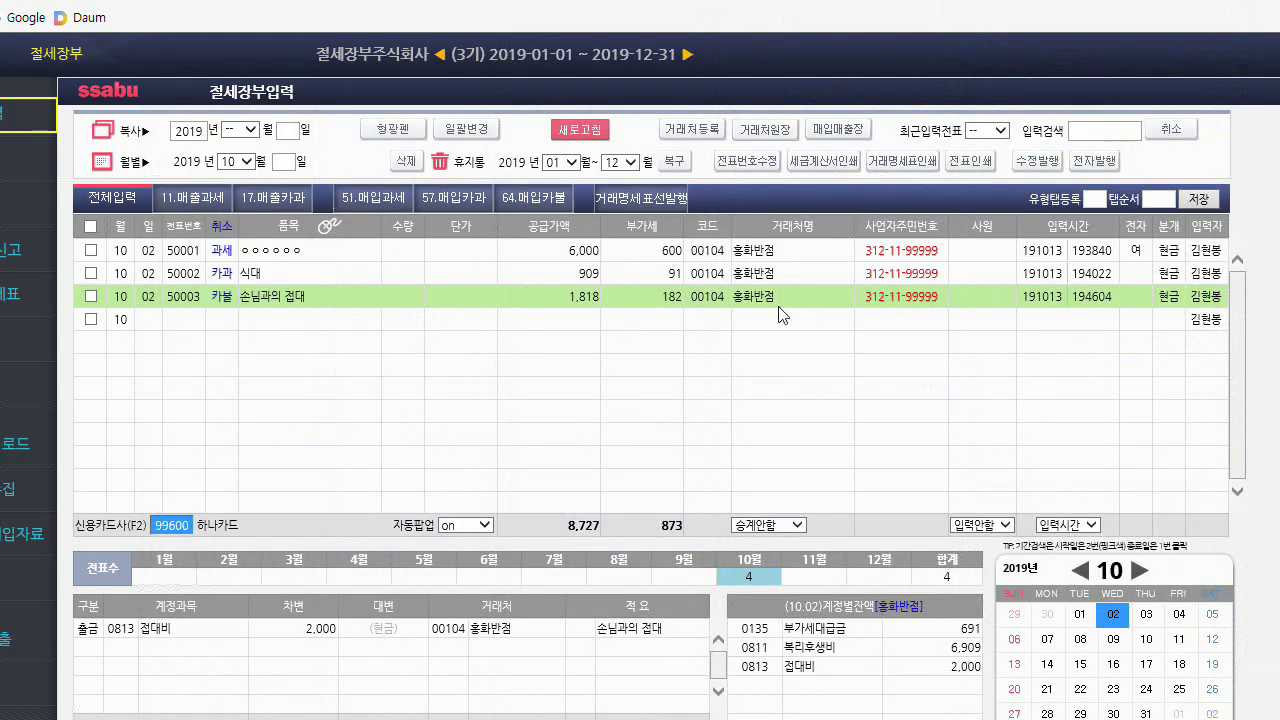
Step: Display the journals of the 과세, 카과 and 카불 purchases in turn, highlighting the expense account code in each
click(1172, 251)
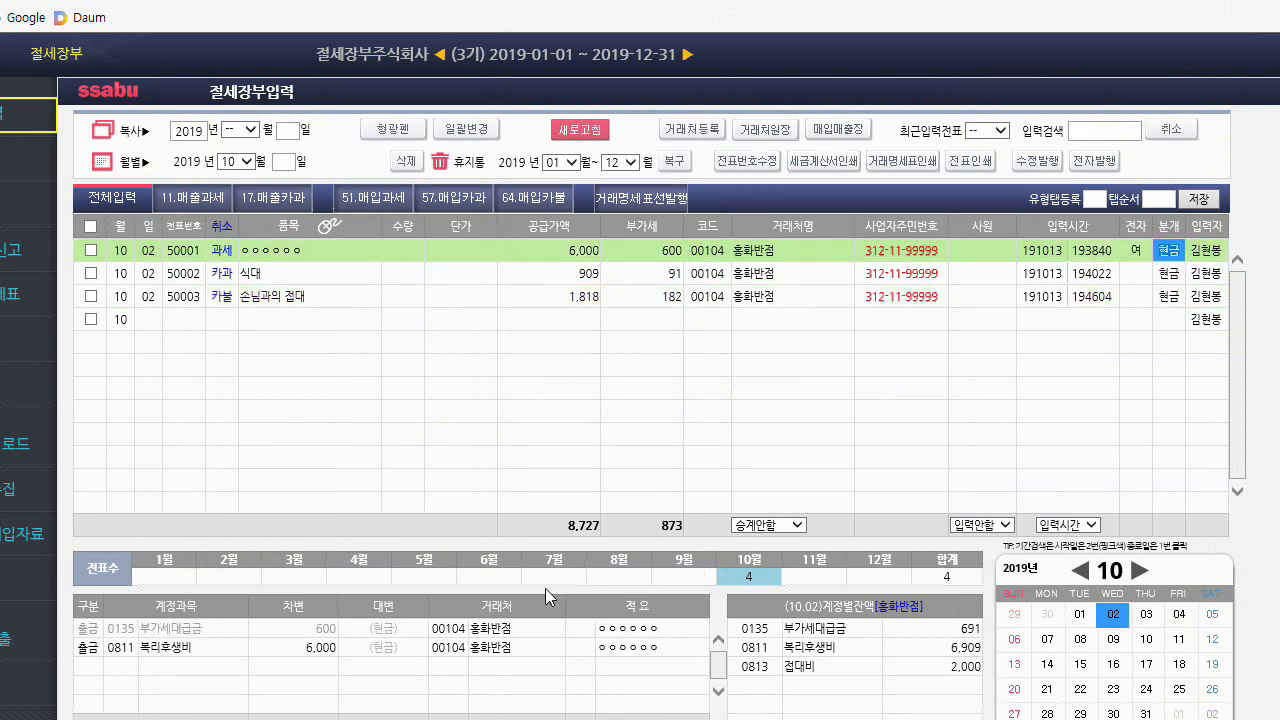
click(123, 652)
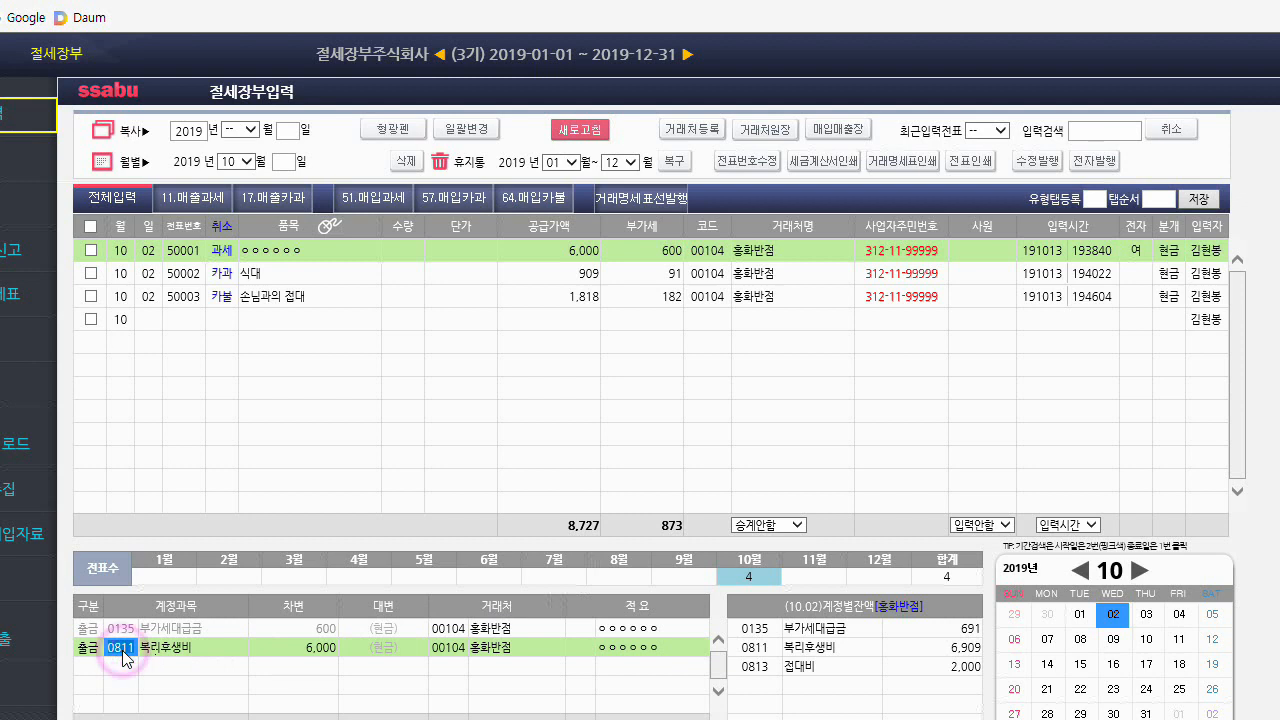
click(1167, 271)
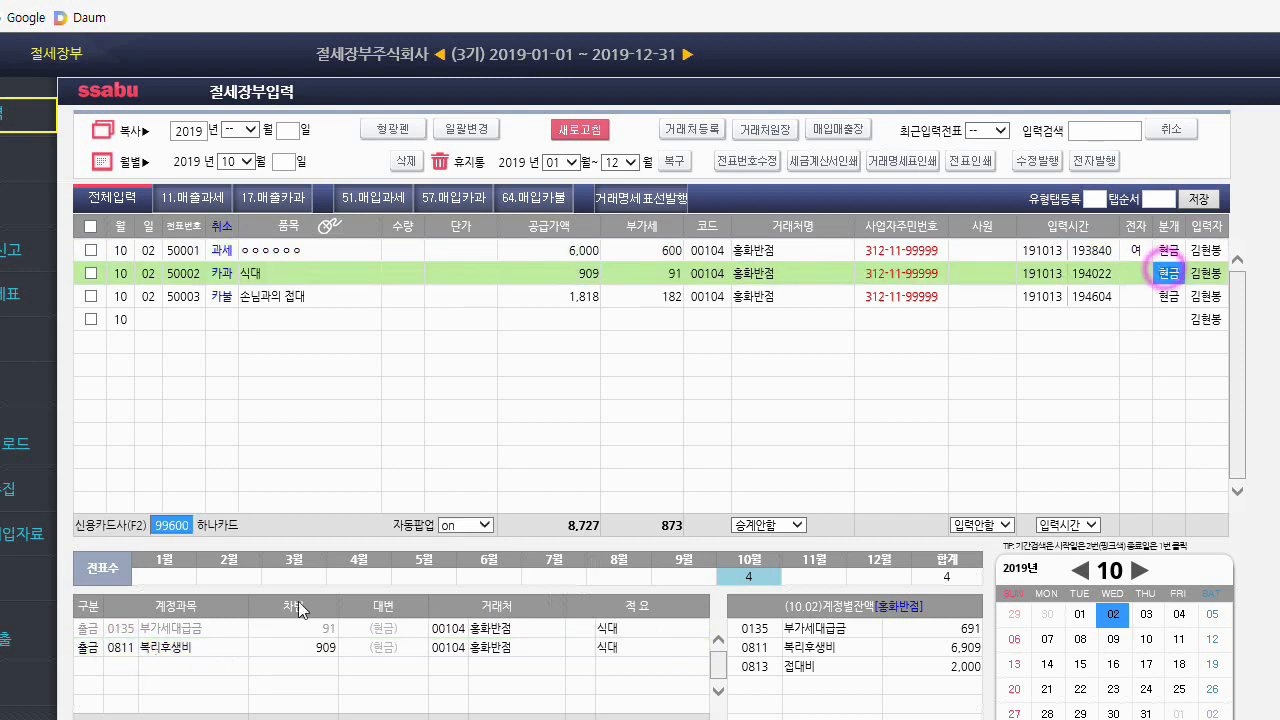
click(136, 648)
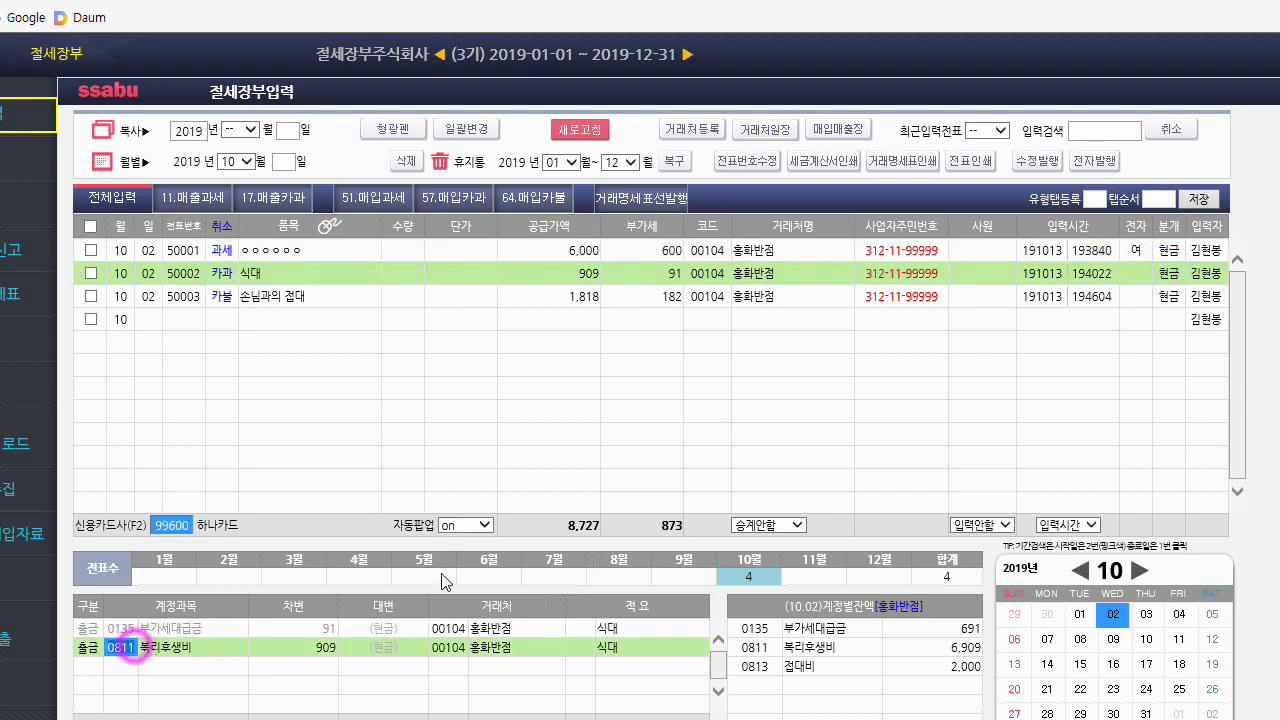
click(1175, 299)
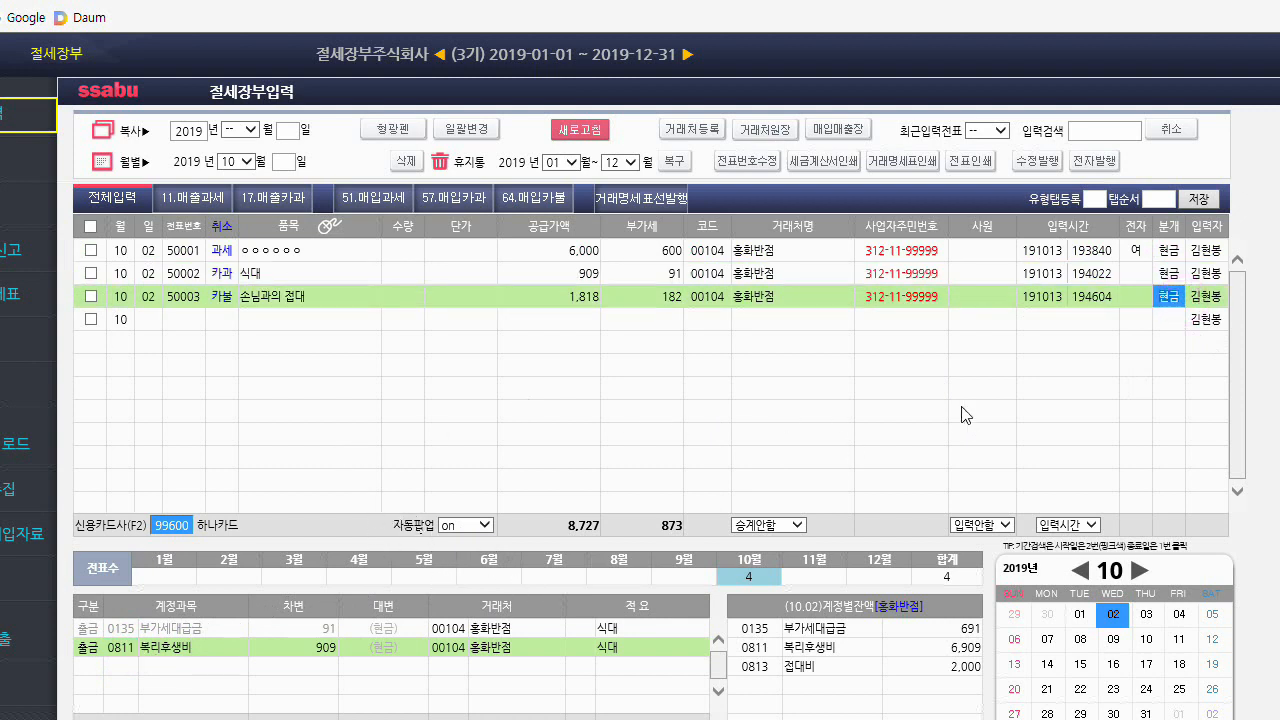
click(121, 648)
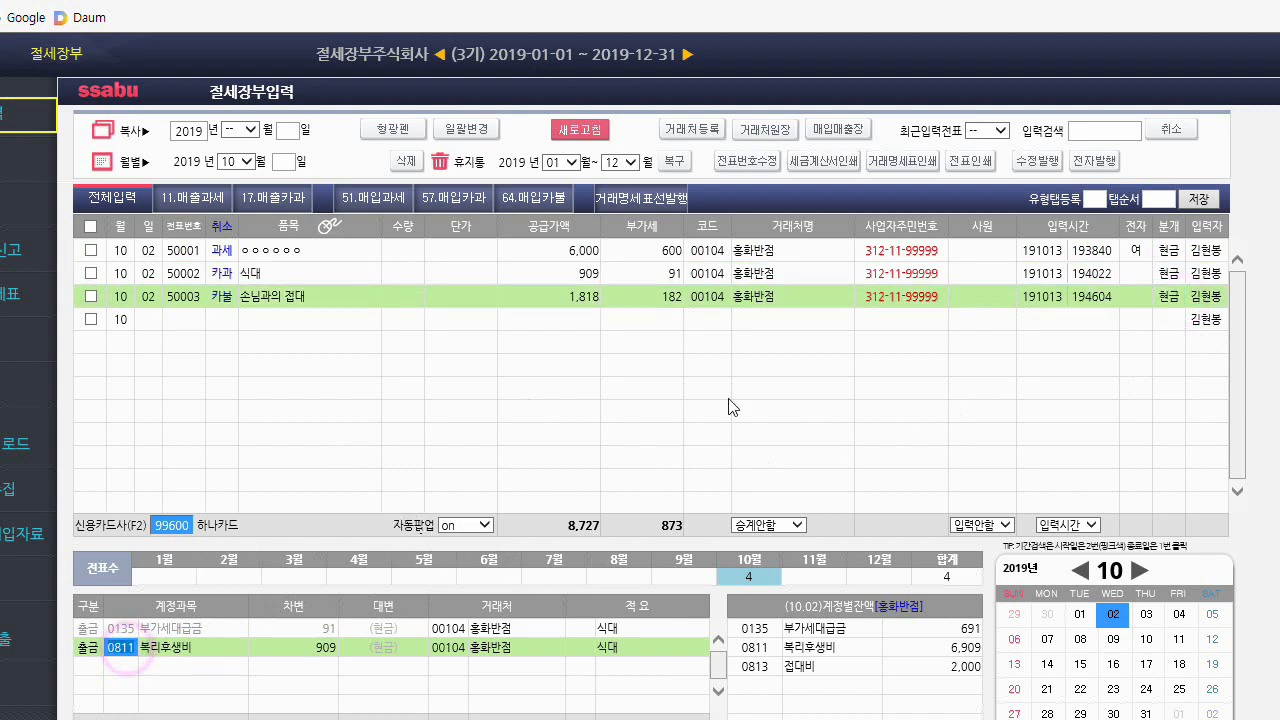
click(1166, 273)
click(1164, 296)
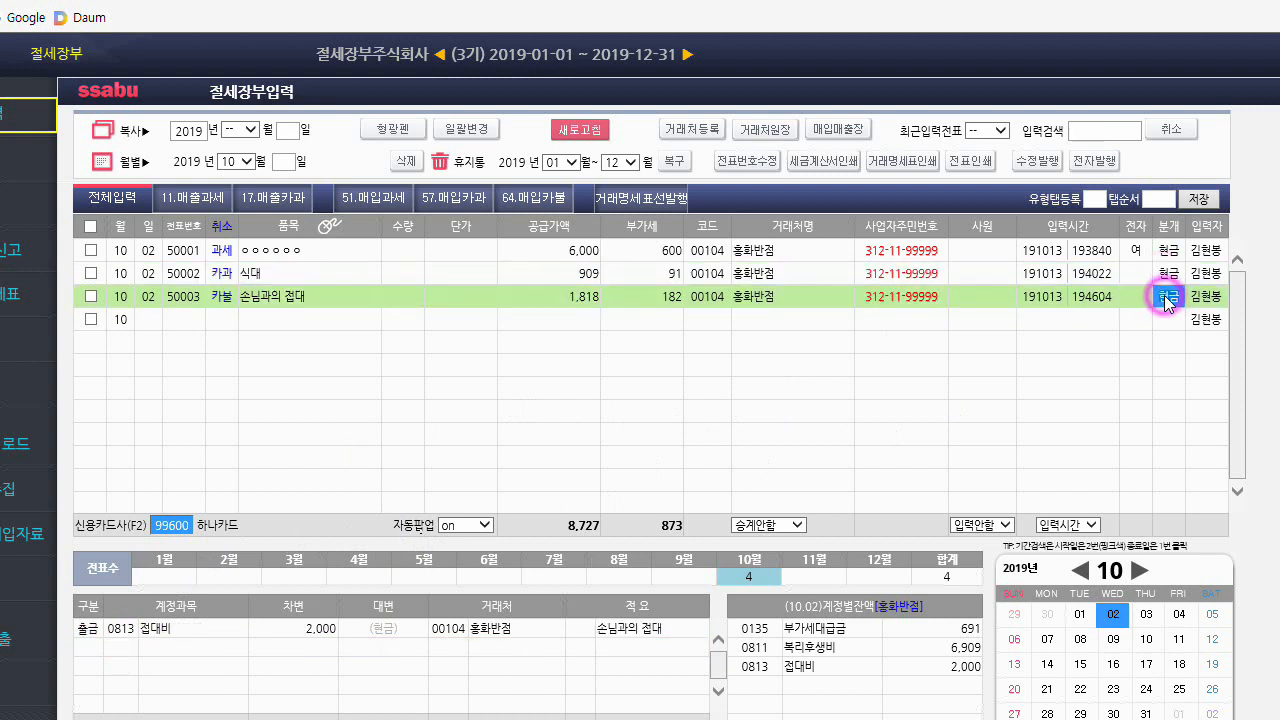
click(121, 629)
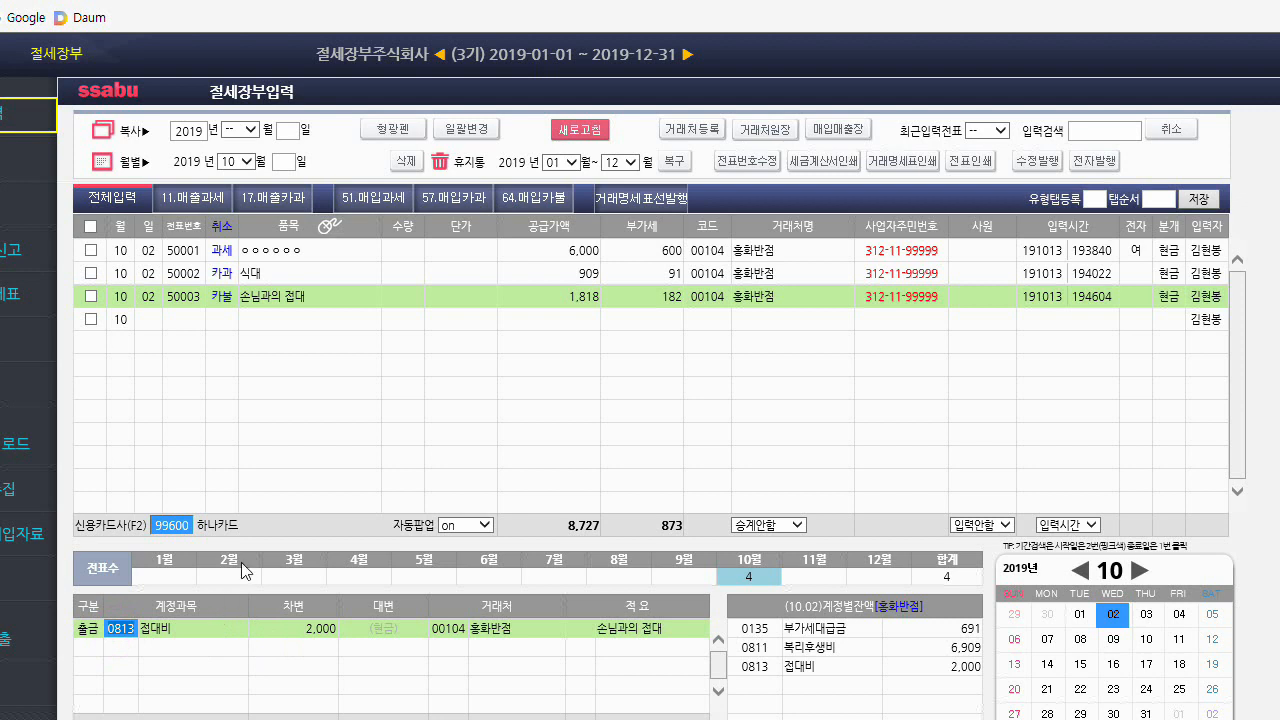
Step: Check the 복리후생비 lines of the 과세 and 카과 purchase journals against the 손익계산서, and move the statement aside
click(1164, 252)
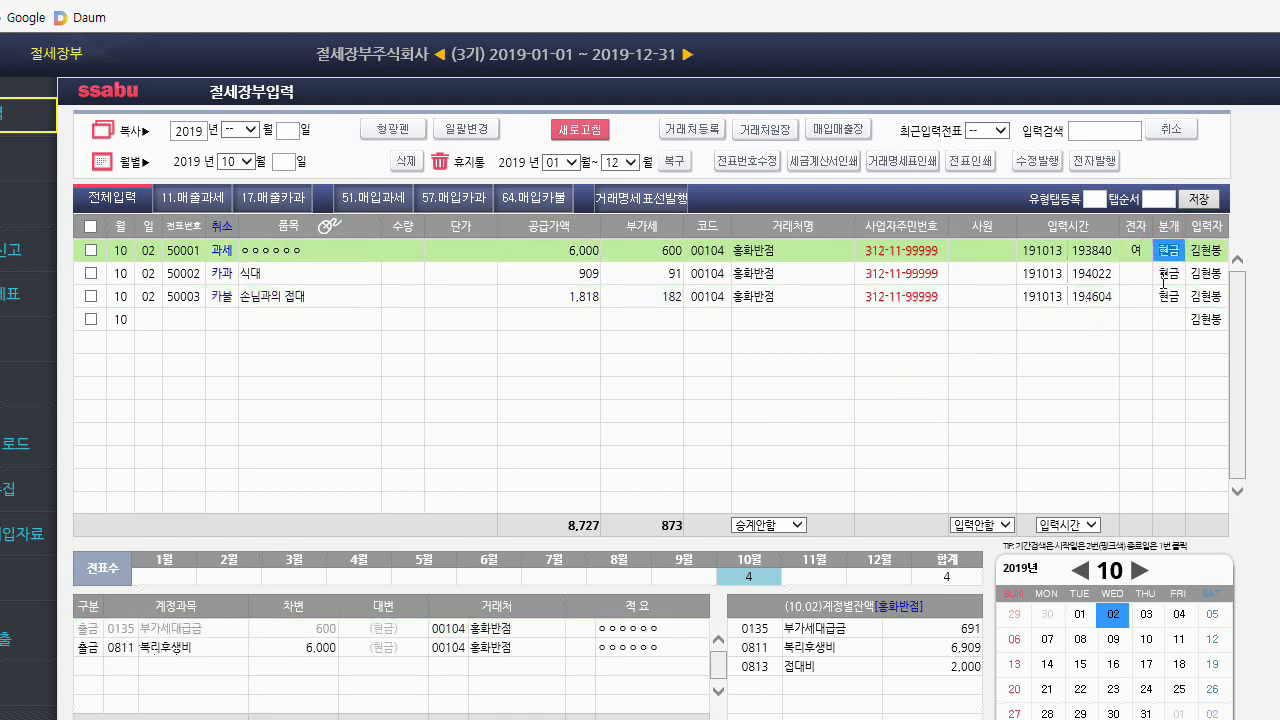
click(126, 648)
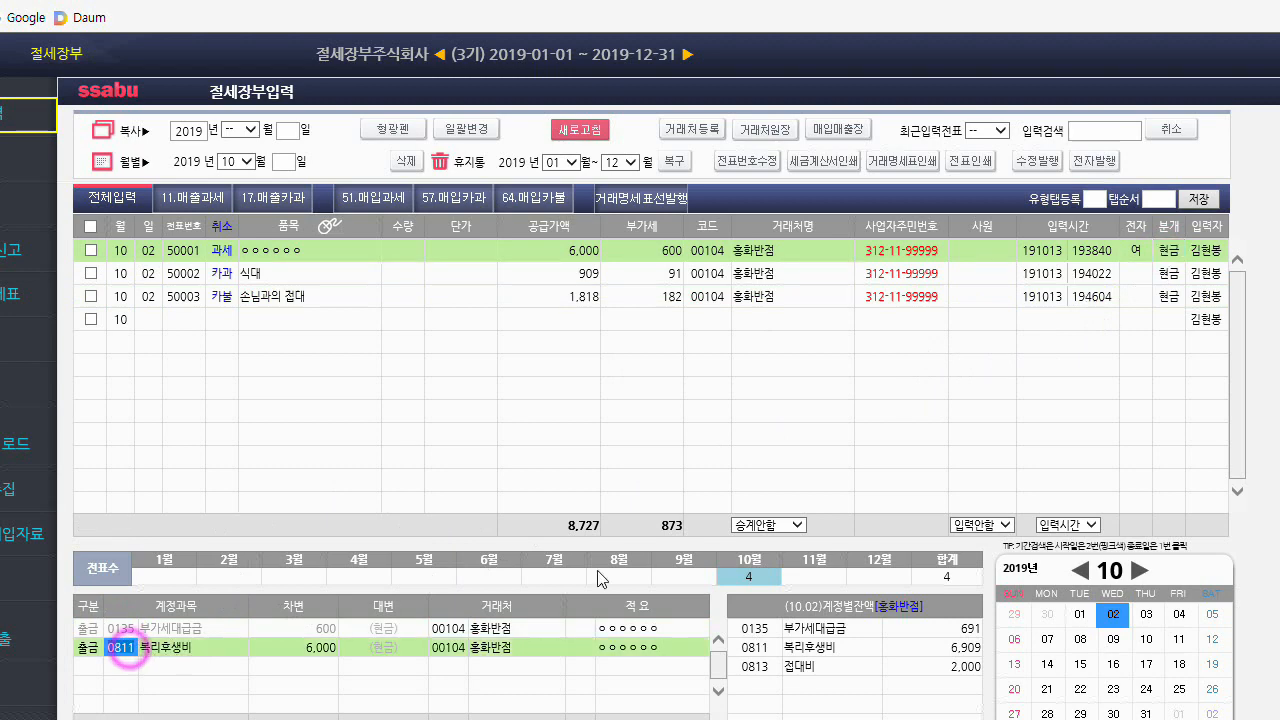
click(1170, 272)
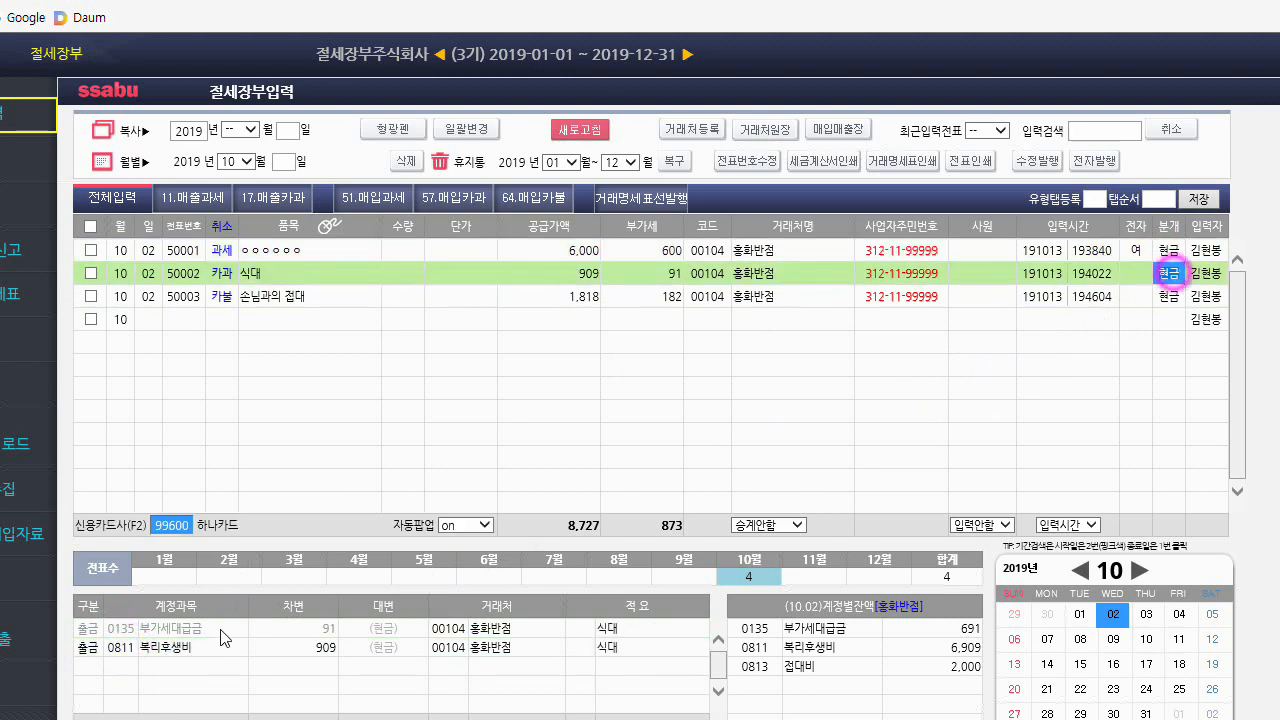
click(122, 647)
drag(1279, 40, 391, 48)
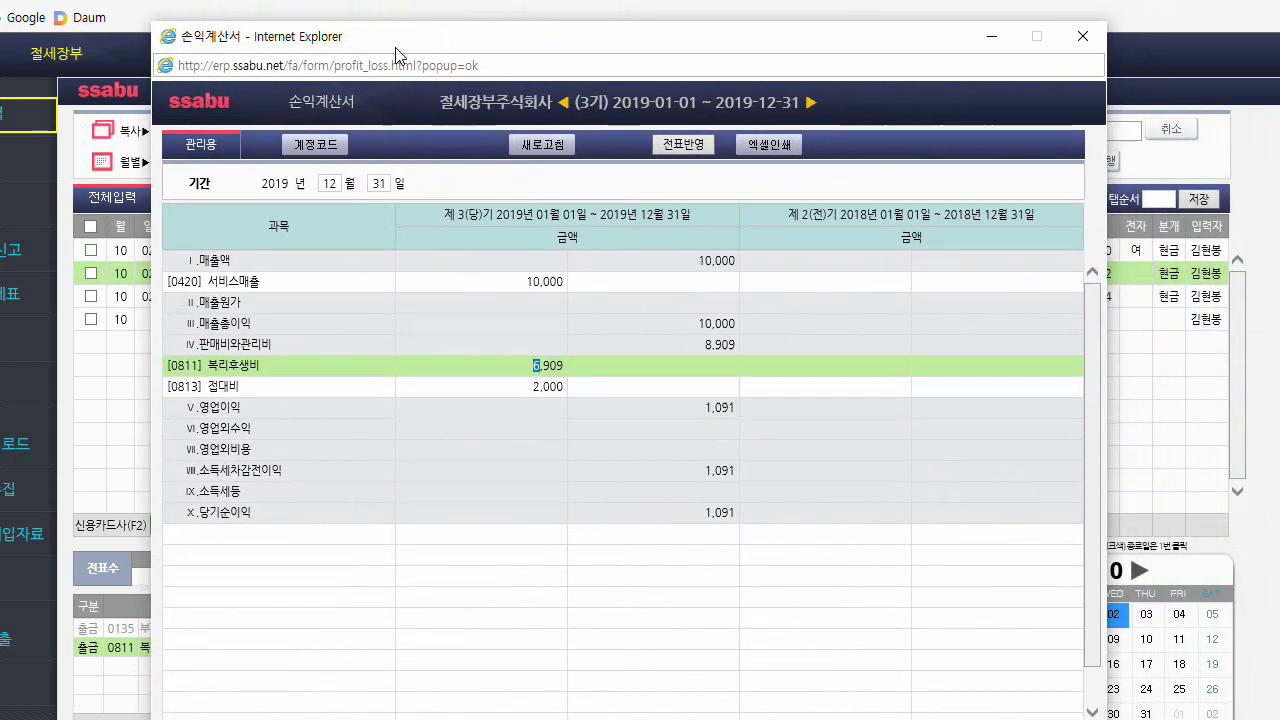
drag(398, 54, 1279, 50)
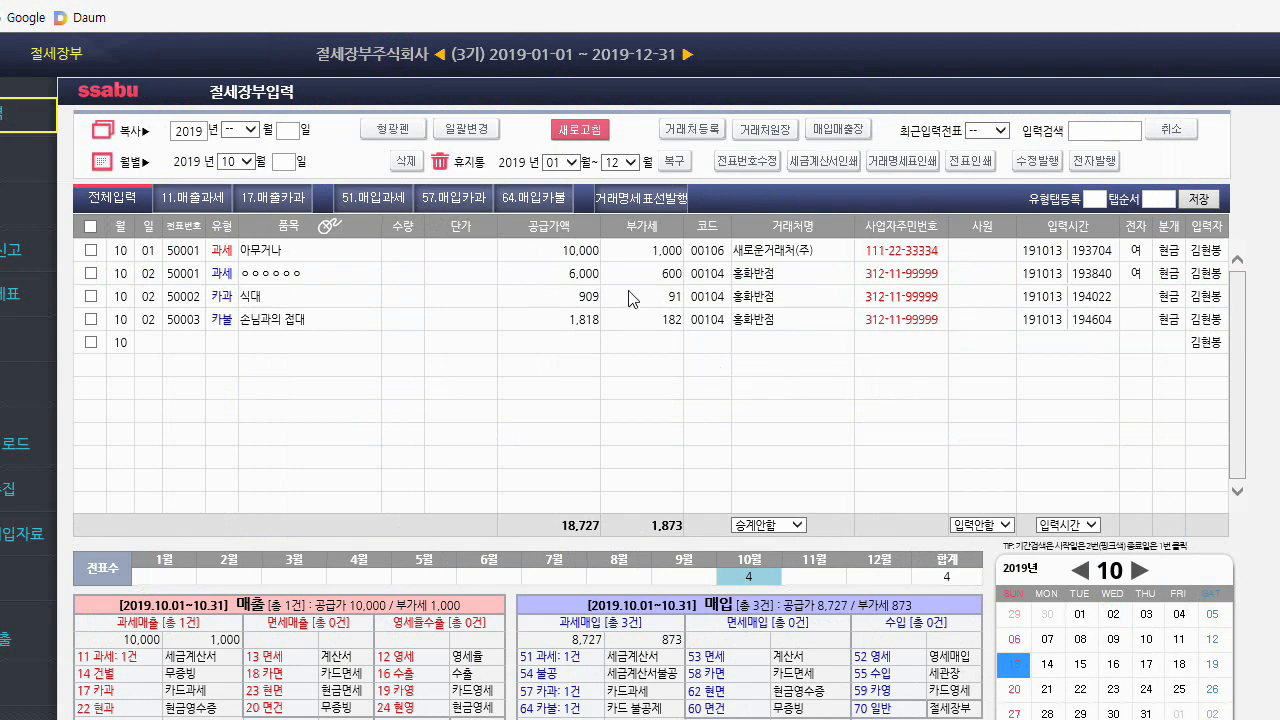
Step: Open the 부가세신고서 from 부가세 관리/신고, move it aside, and return to 절세장부 입력
click(555, 250)
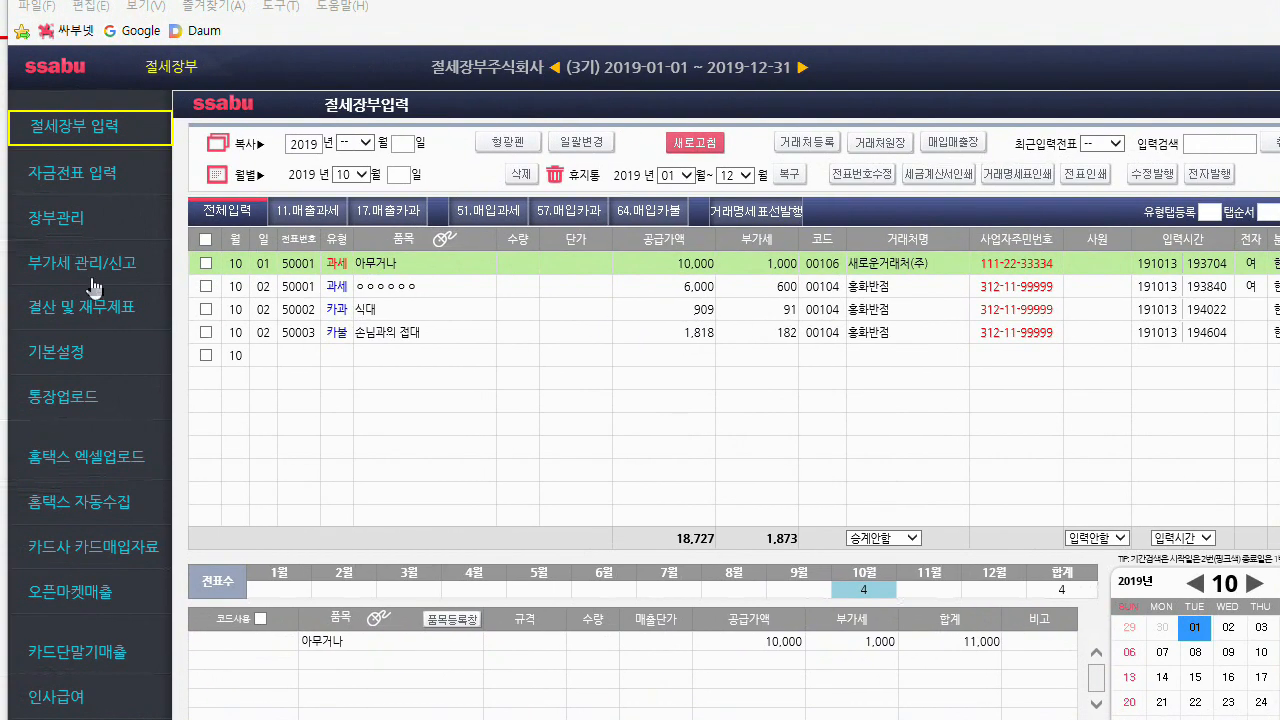
click(70, 277)
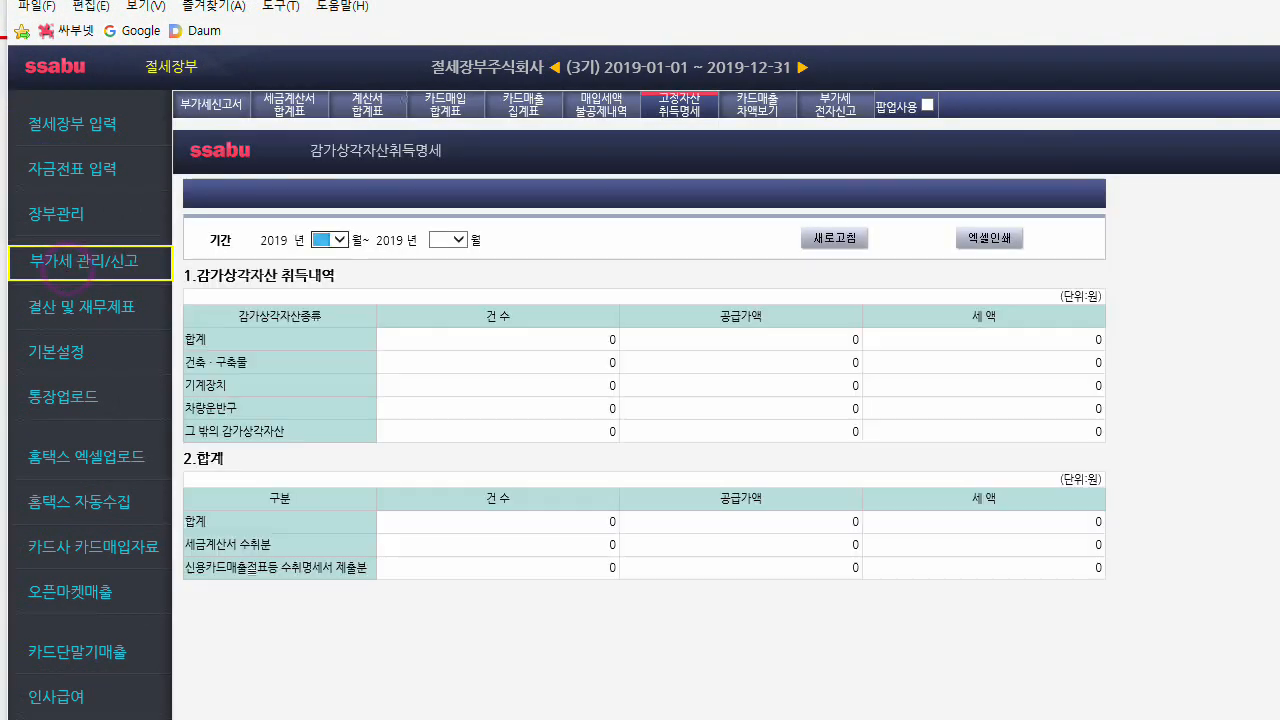
click(220, 106)
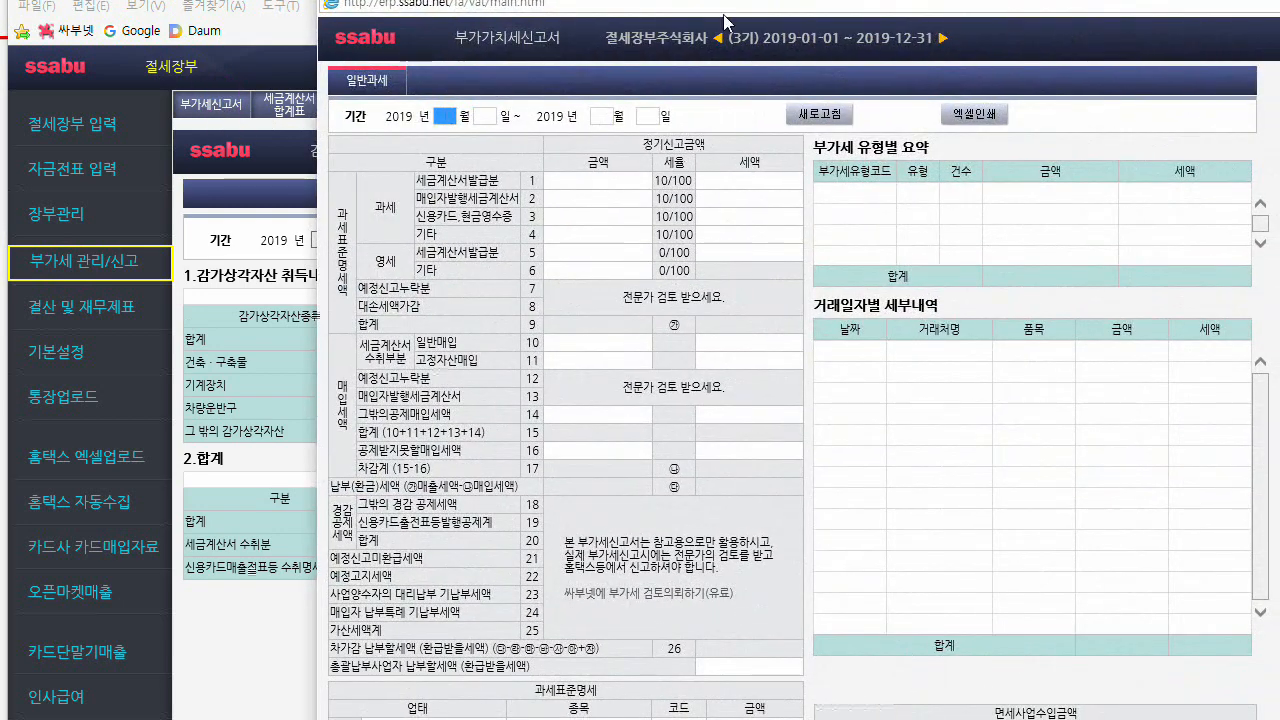
drag(738, 0, 1279, 4)
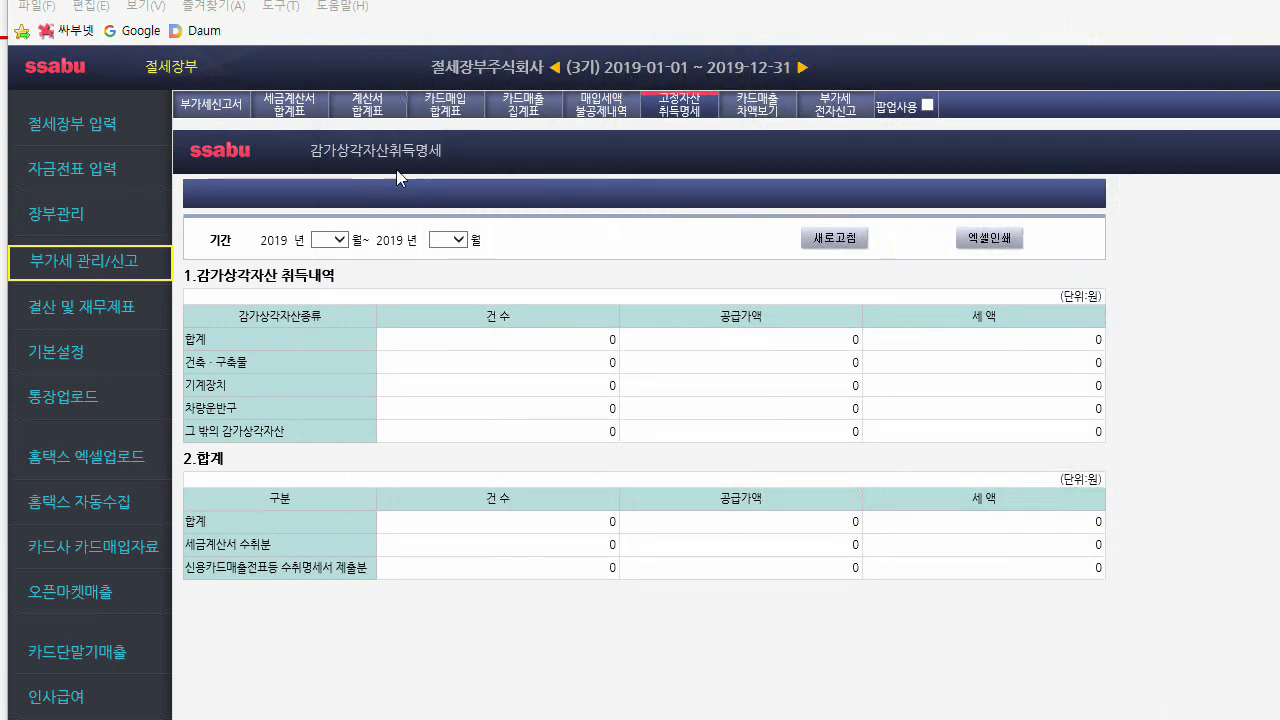
click(72, 124)
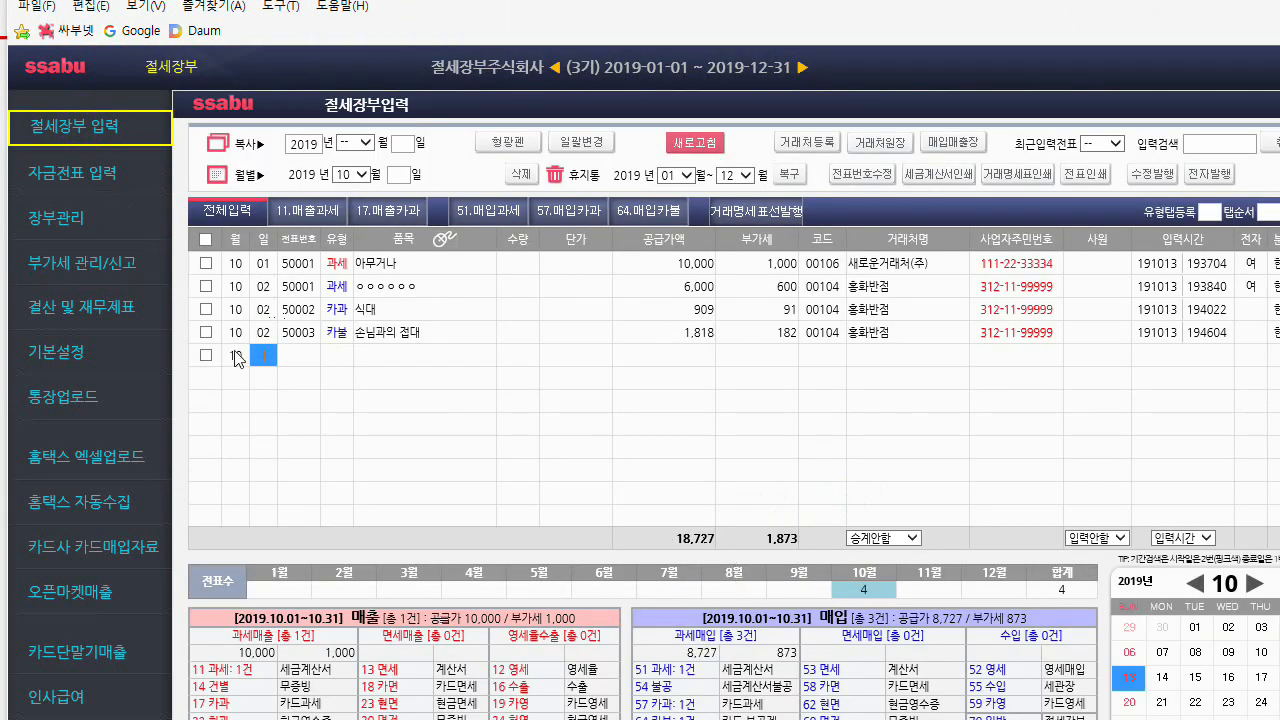
Step: Bring back the 부가가치세신고서 and set its period from 2019-10-01 to 2019-10-31
drag(1279, 60, 692, 59)
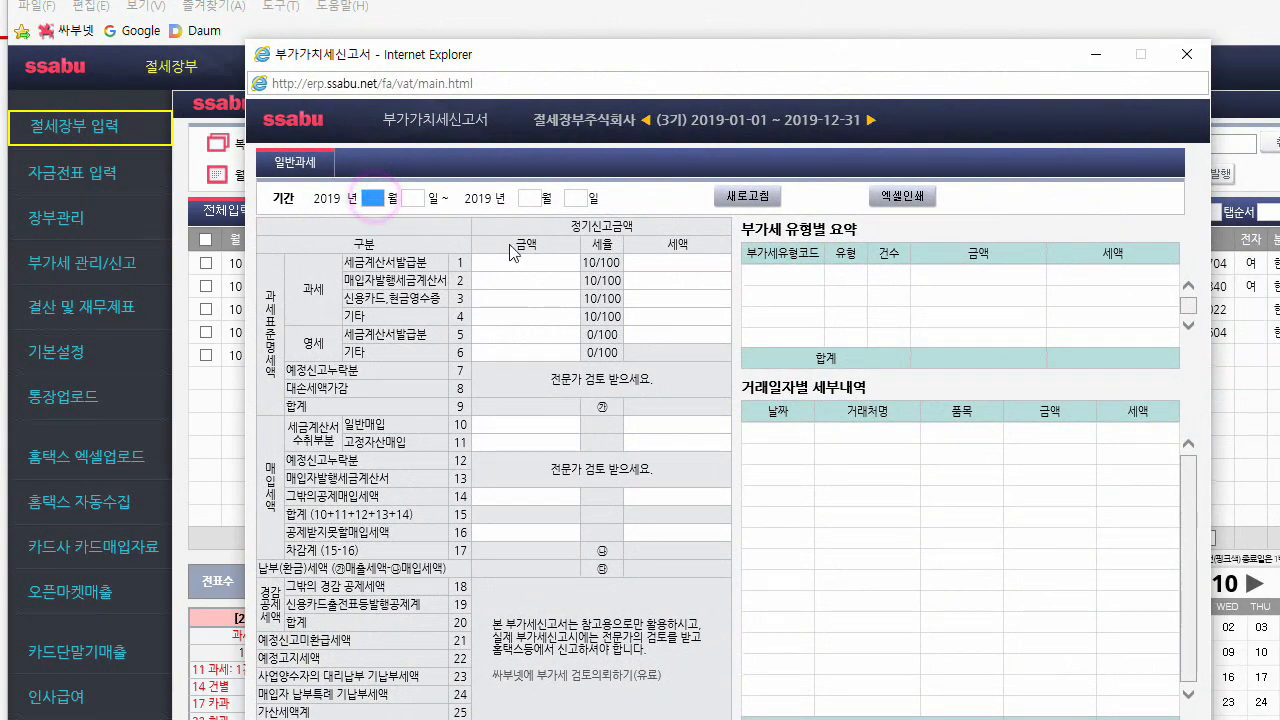
key(Tab)
text(01)
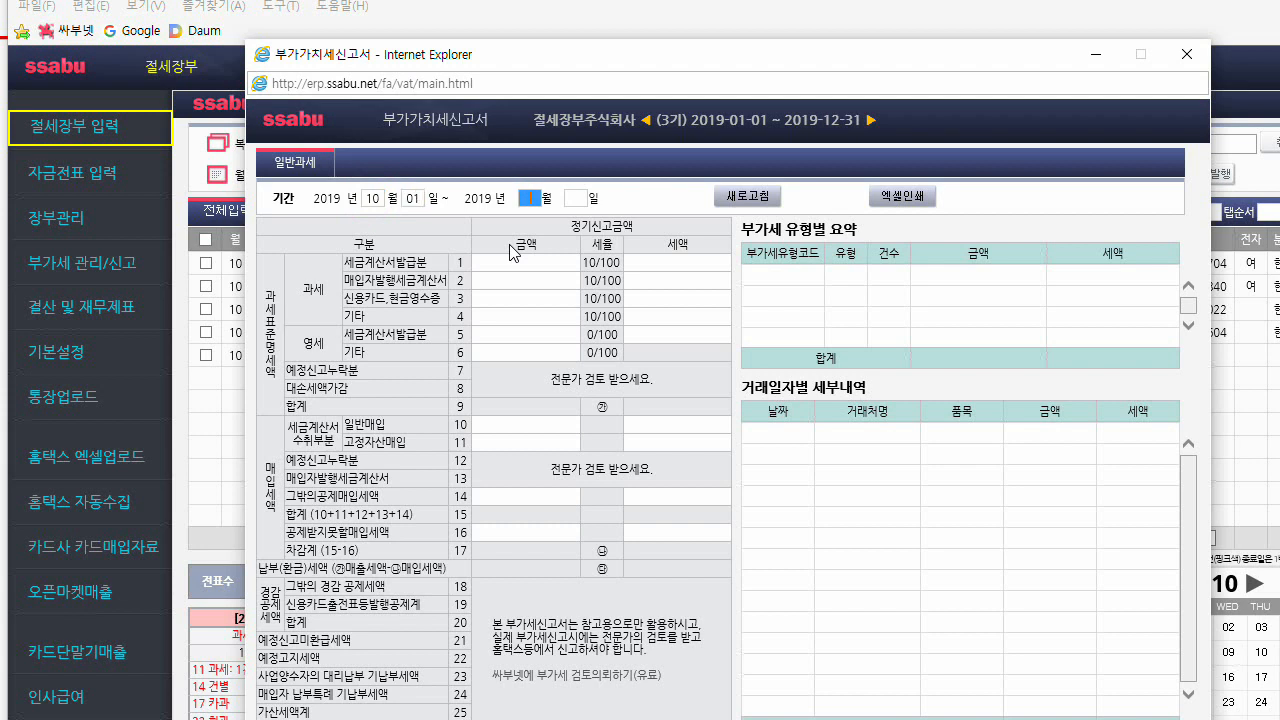
key(Tab)
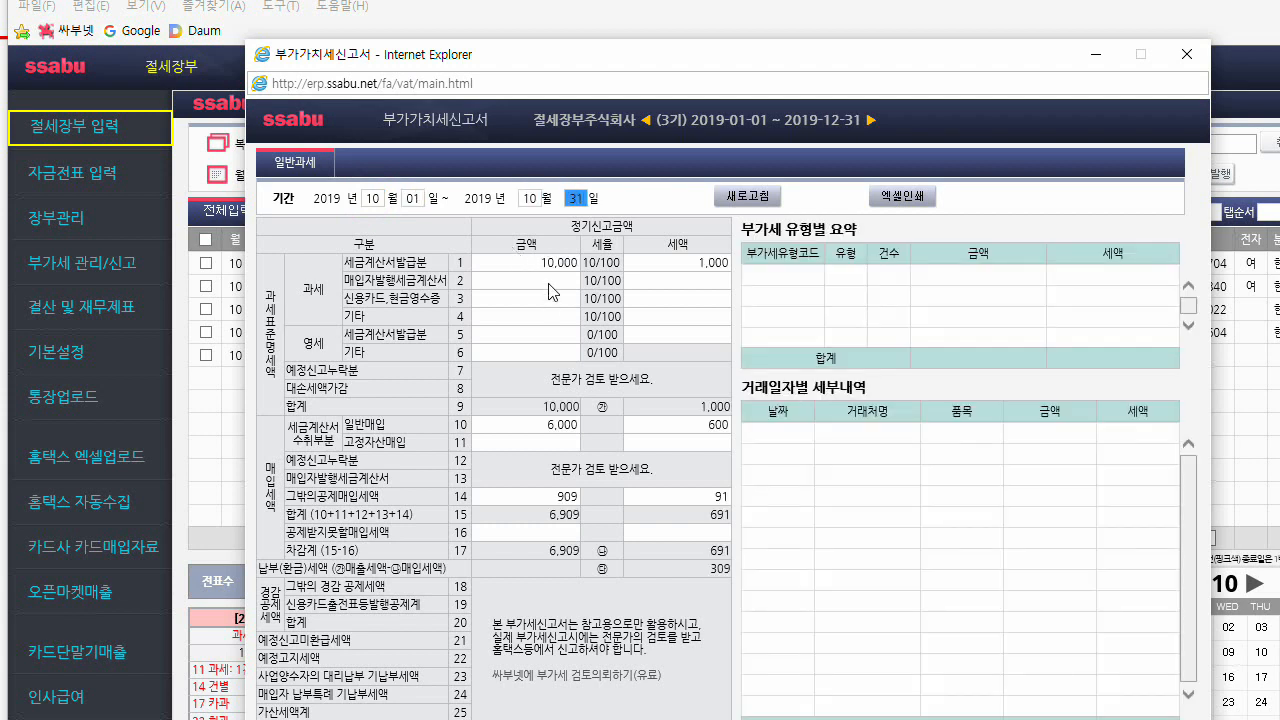
Step: Examine the 과세표준 and 매입세액 sections of the 부가가치세신고서, and display the type summary for the 세금계산서발급분 amount
drag(611, 70, 886, 98)
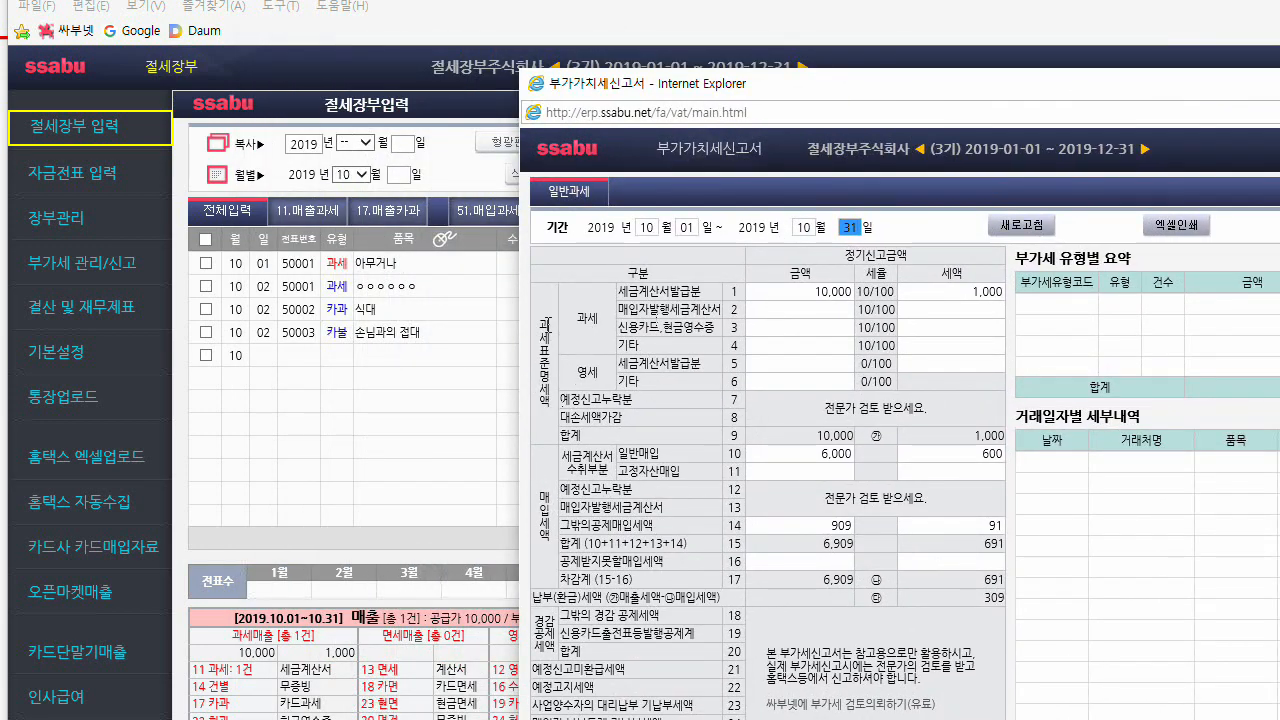
drag(547, 326, 650, 420)
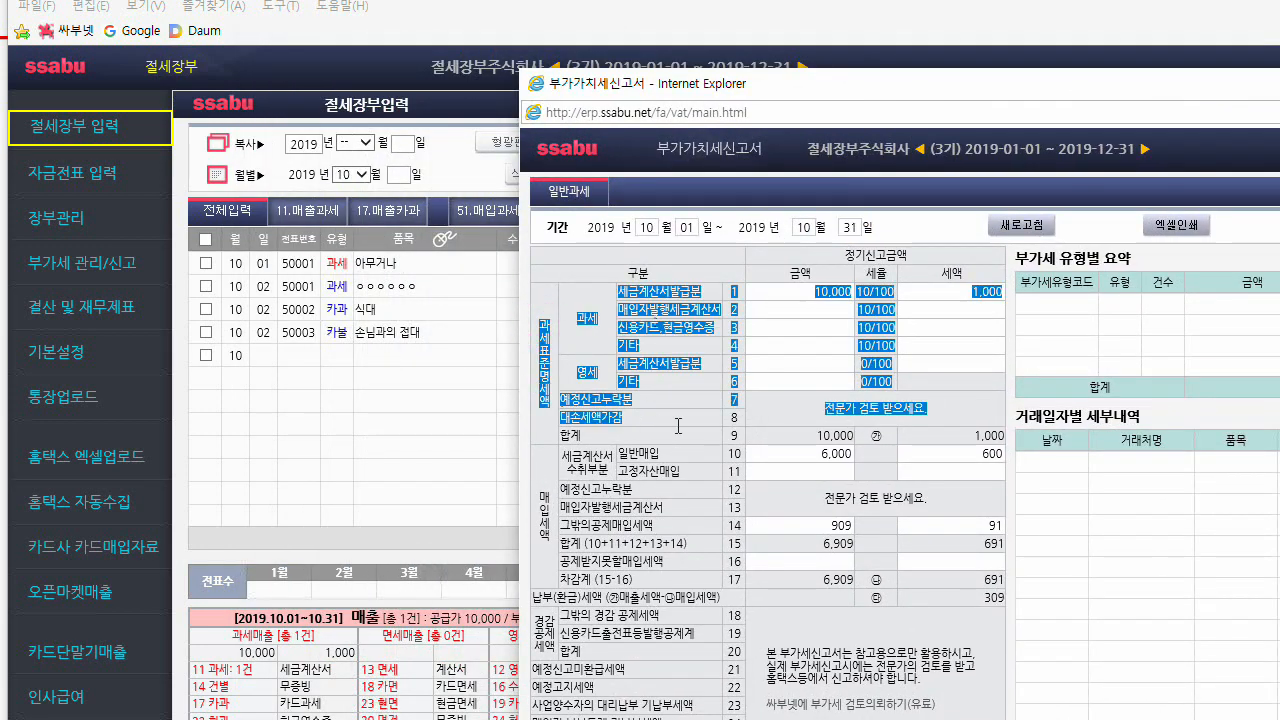
drag(549, 463, 803, 580)
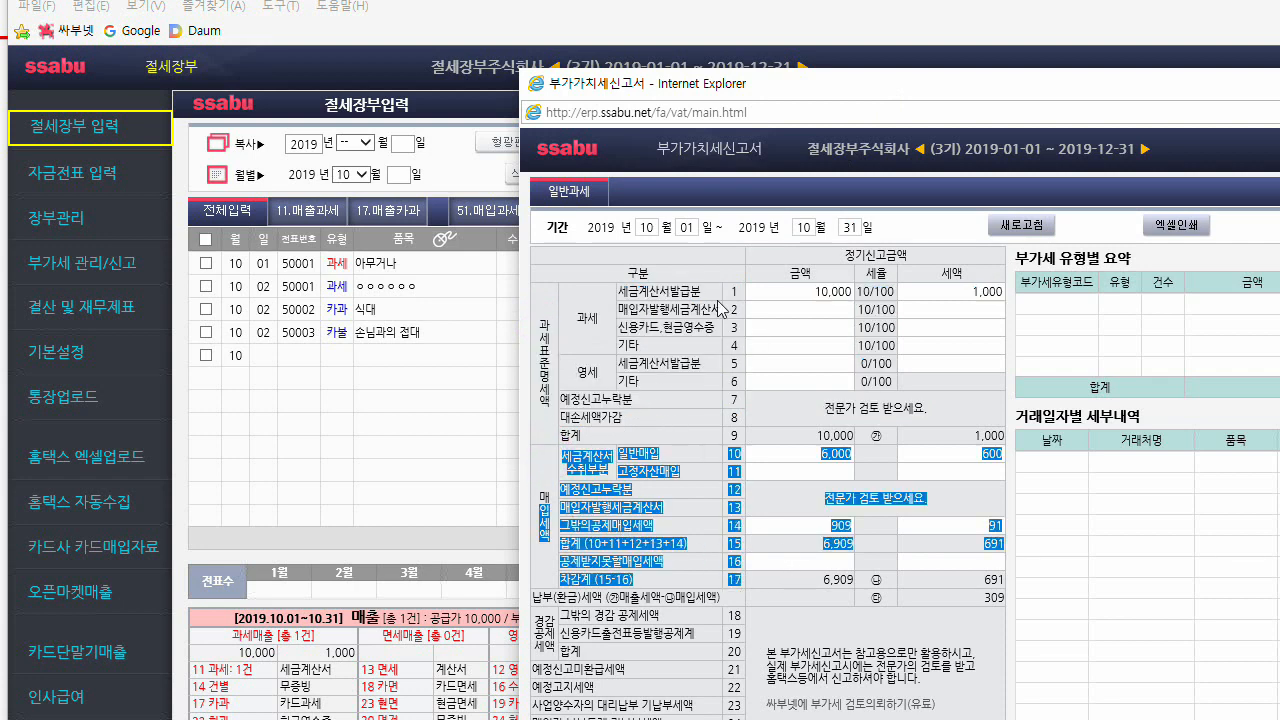
click(571, 291)
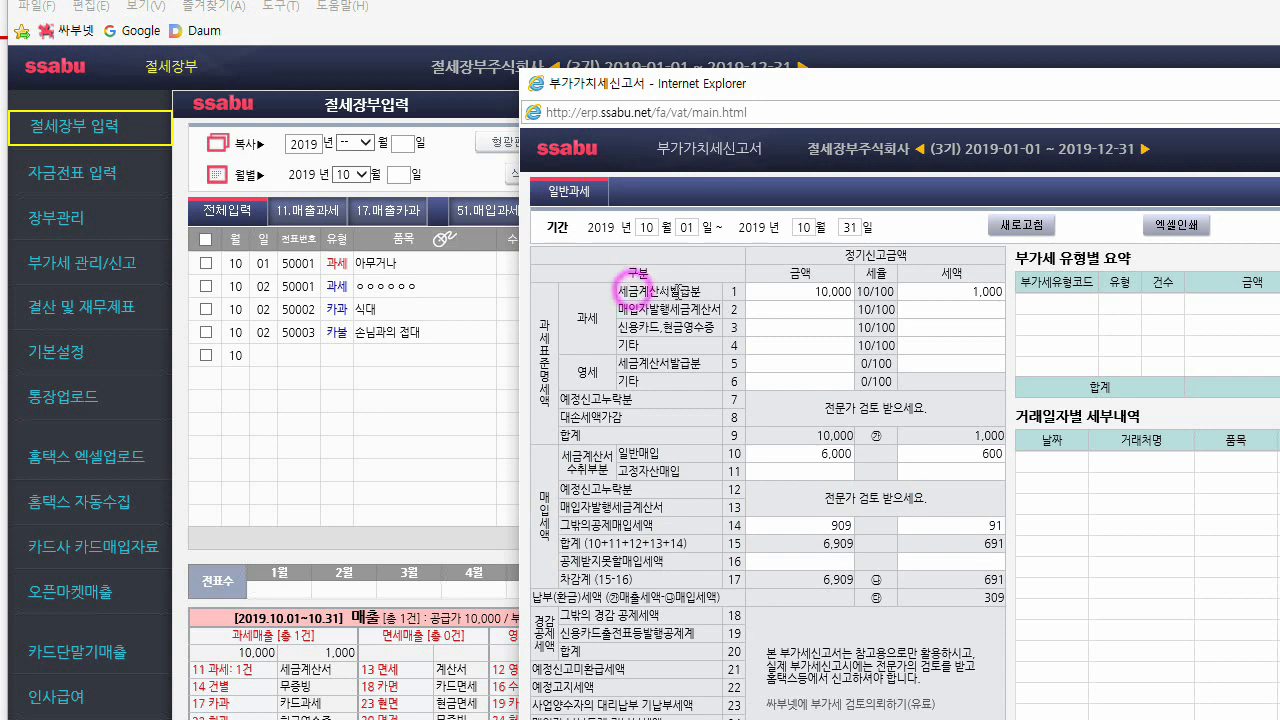
click(803, 291)
Step: Compare the sales amount and total output tax in the 부가가치세신고서 with the October entries in the 절세장부
drag(750, 88, 930, 23)
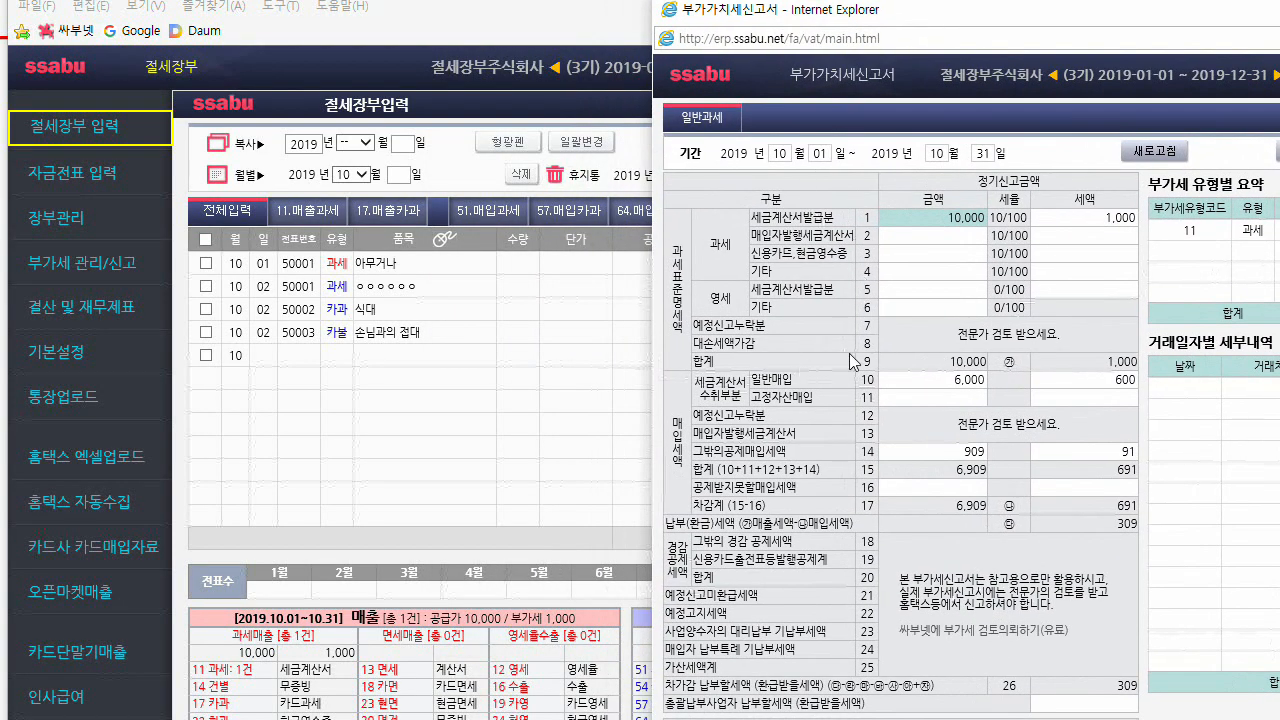
drag(1049, 19, 1279, 70)
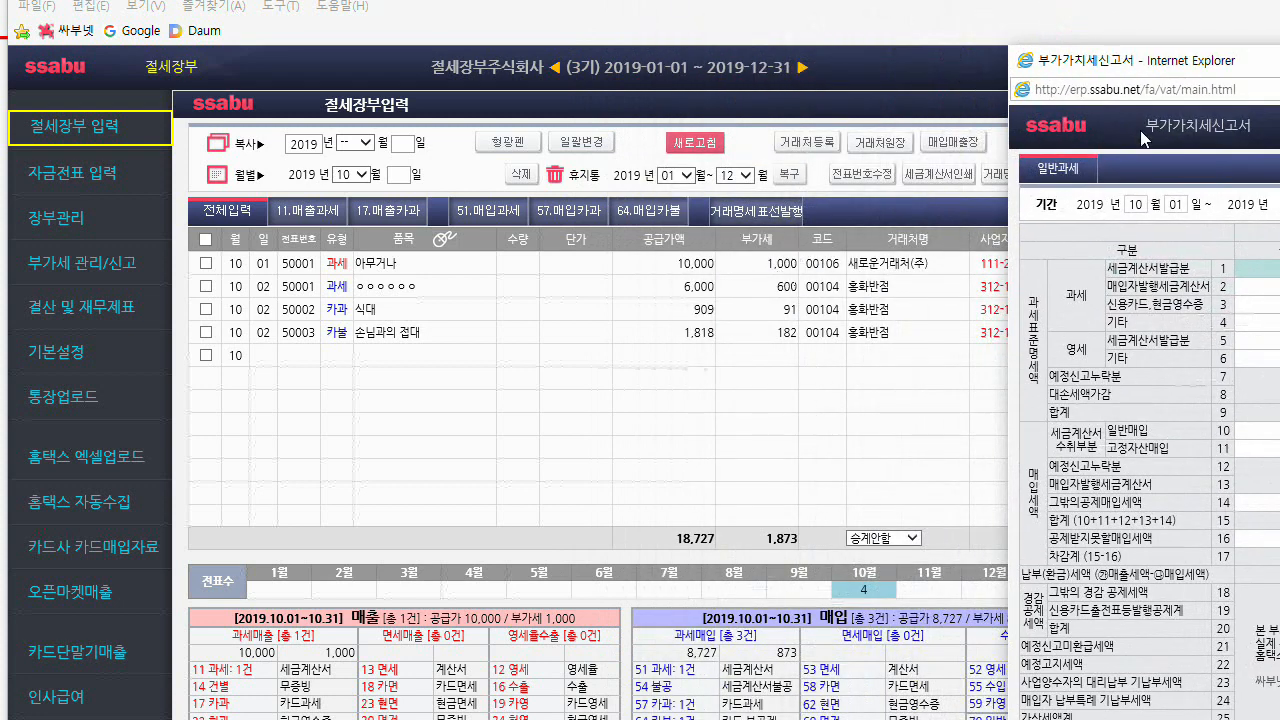
drag(1184, 66, 684, 68)
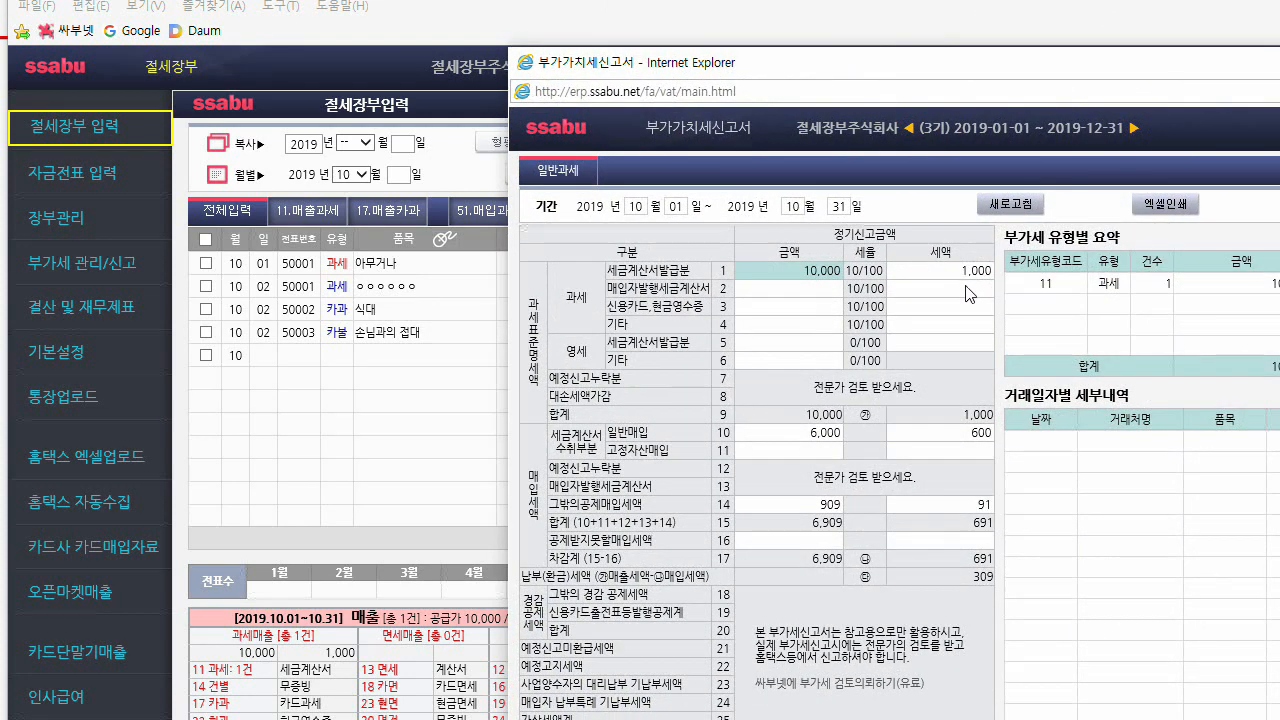
drag(962, 415, 988, 418)
drag(756, 58, 1279, 80)
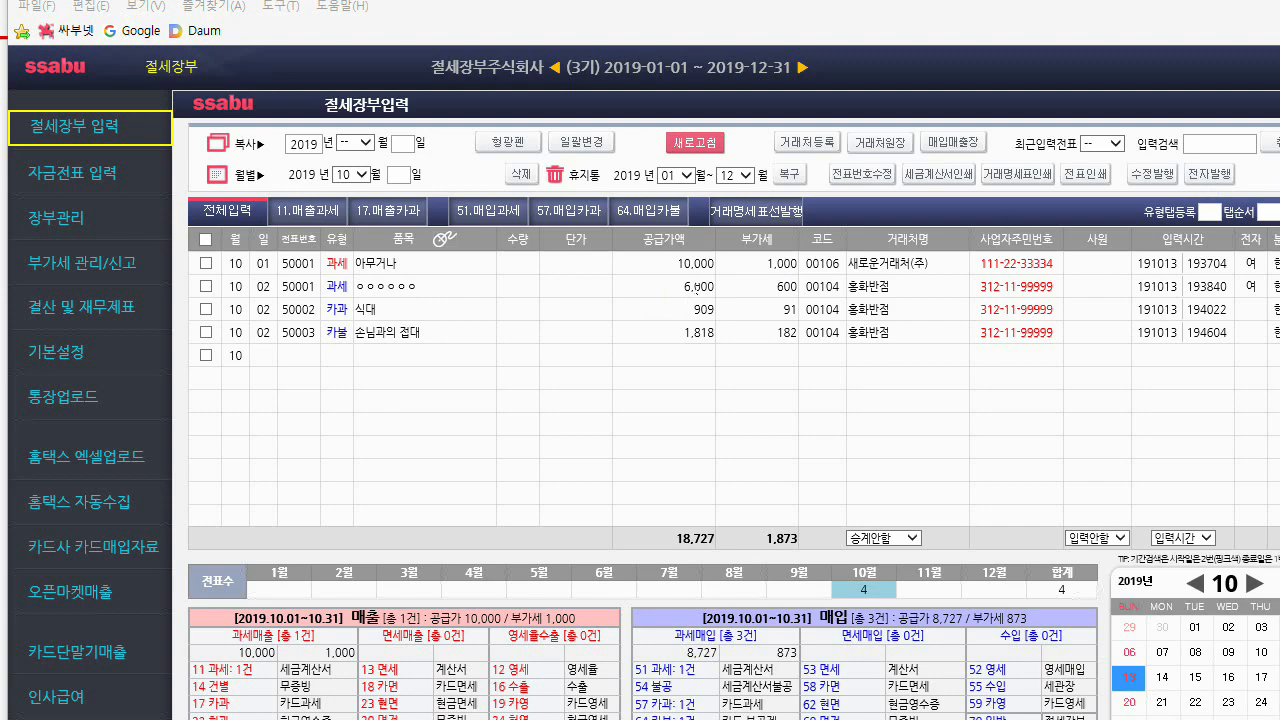
Step: Bring back the 부가가치세신고서 and display the type summary for the 일반매입 tax amount
drag(1275, 80, 645, 25)
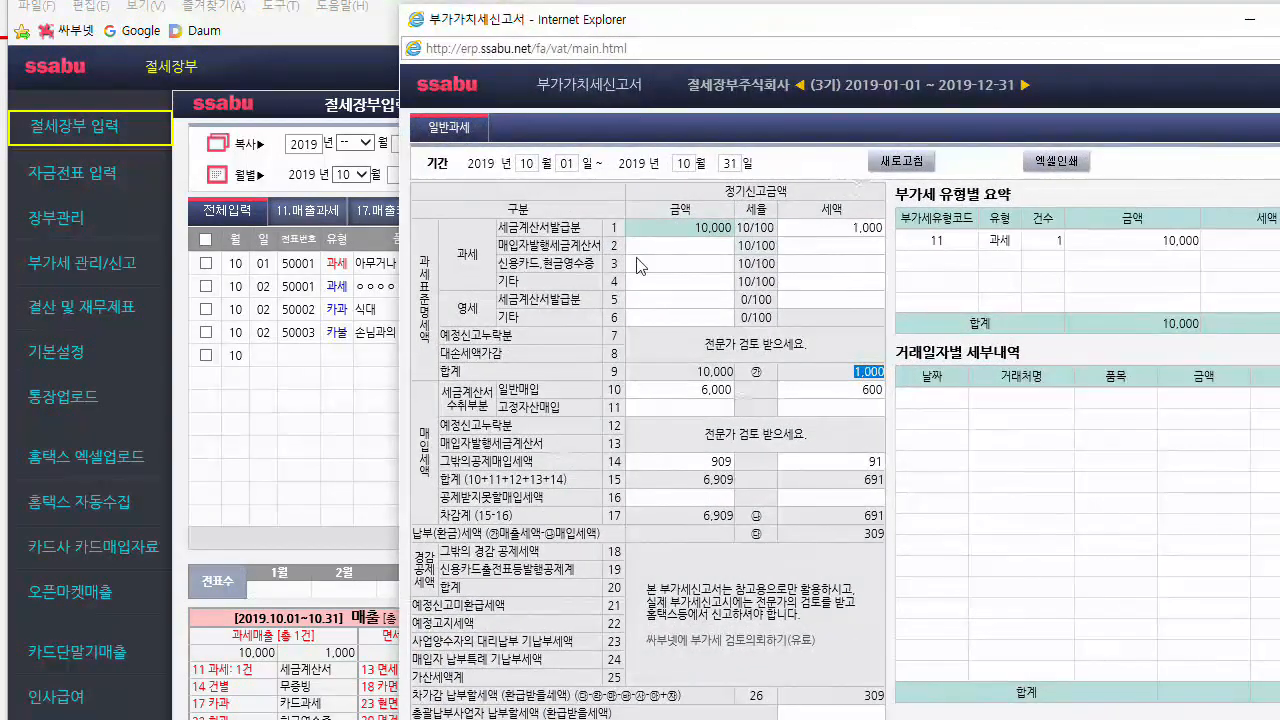
click(692, 396)
click(865, 390)
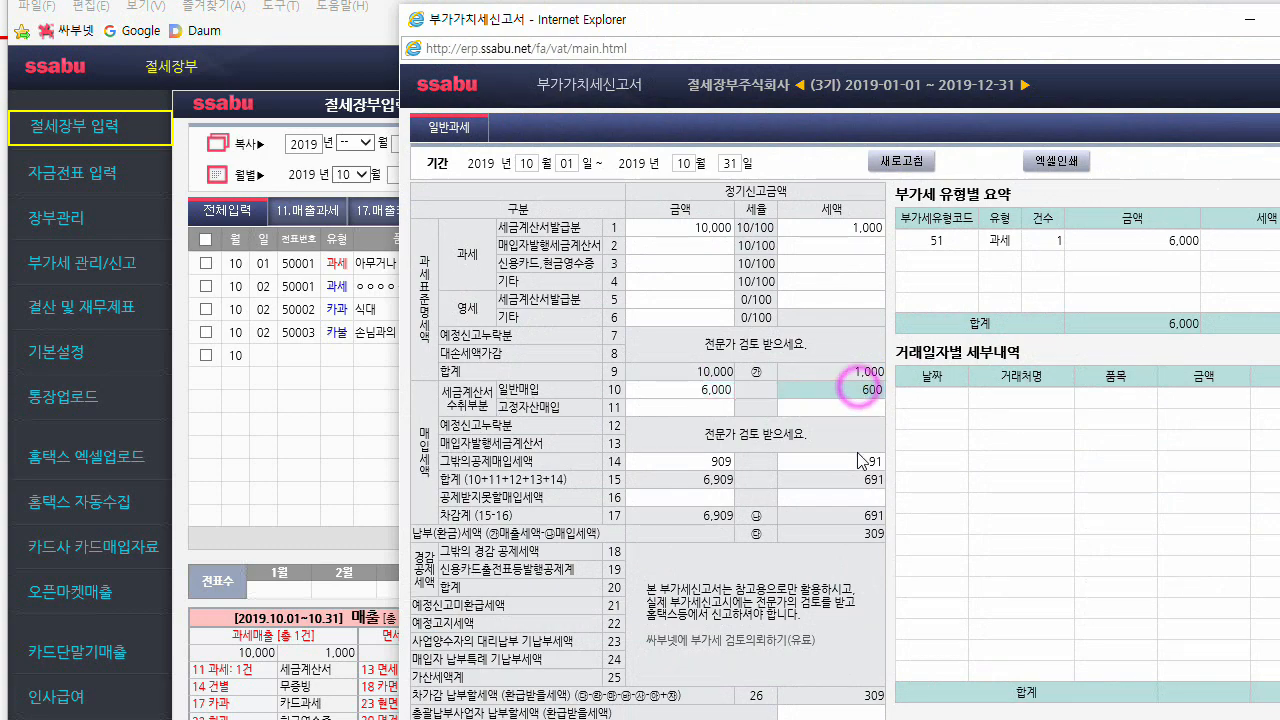
Step: Compare the 매입세액 figures in the 부가가치세신고서 with the October purchase entries in the 절세장부
drag(736, 20, 1279, 82)
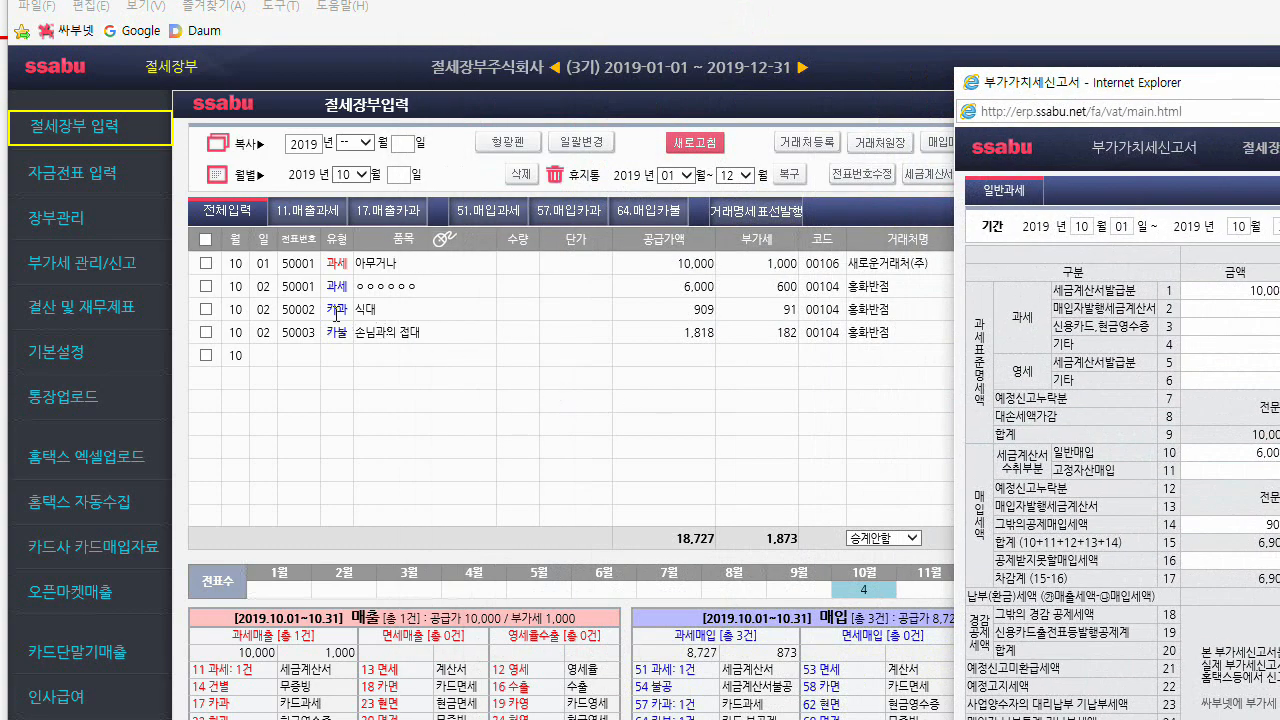
drag(1200, 90, 955, 21)
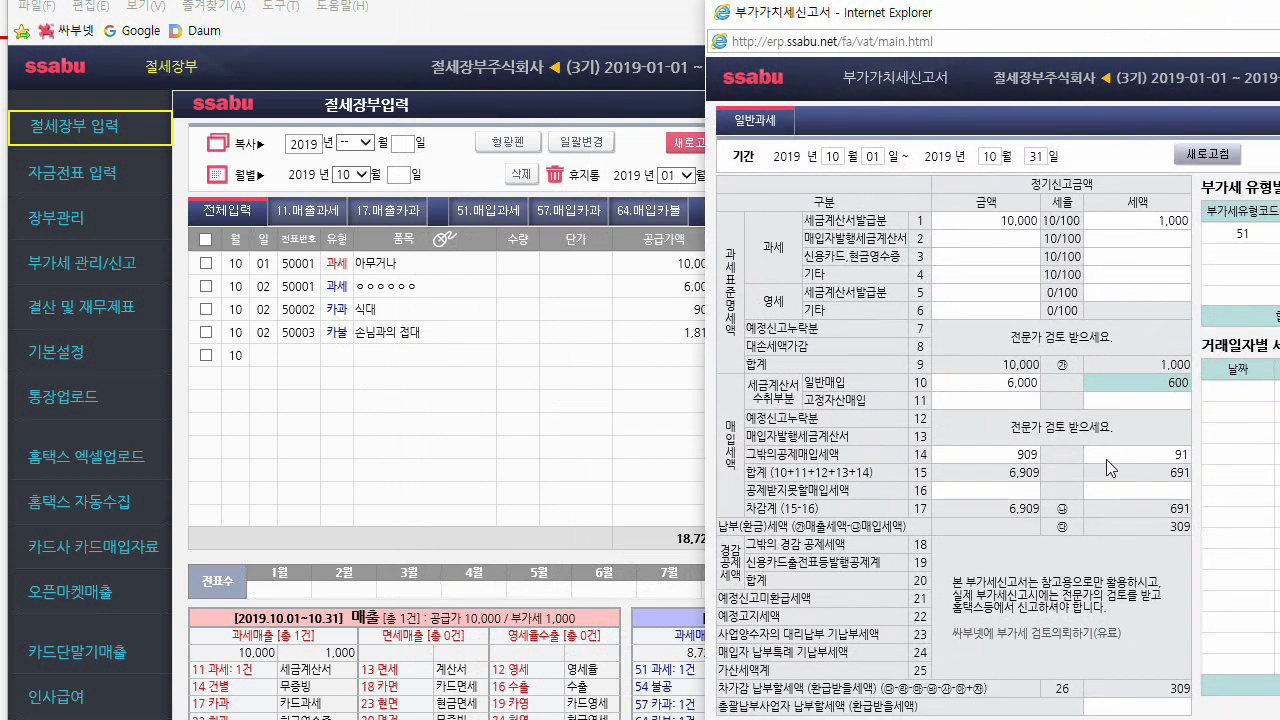
drag(946, 14, 1096, 22)
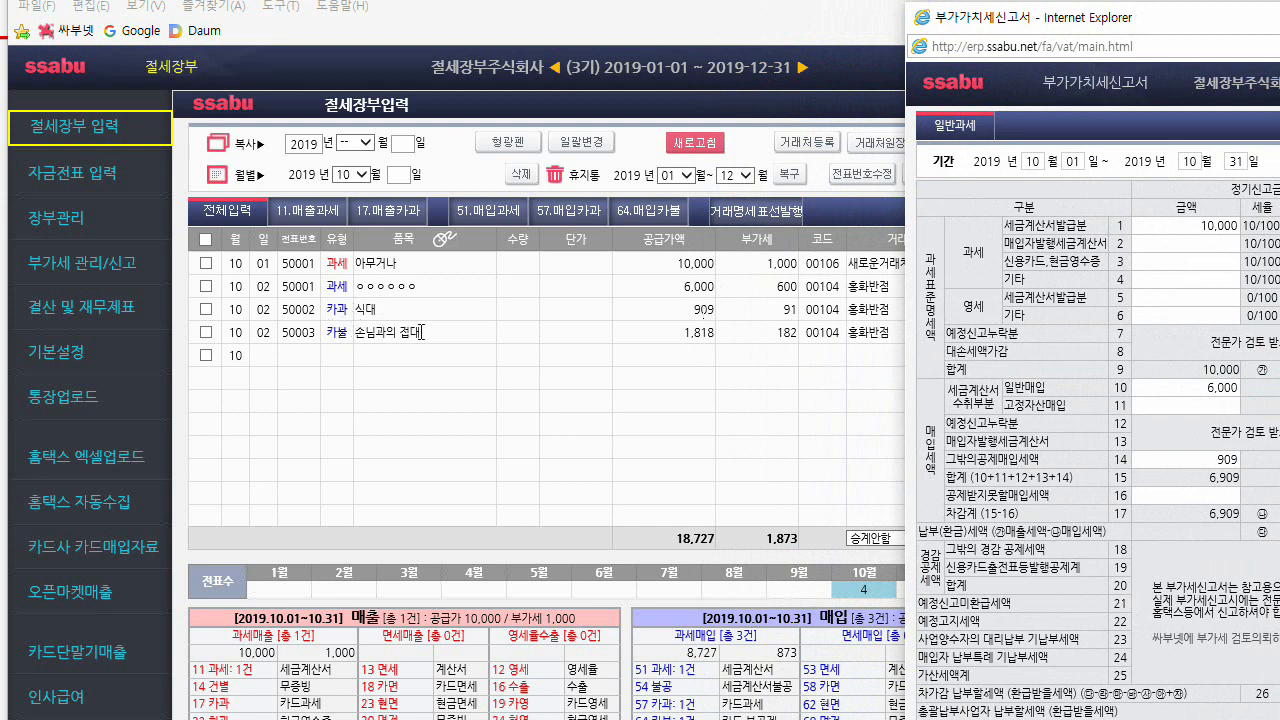
drag(1185, 17, 950, 62)
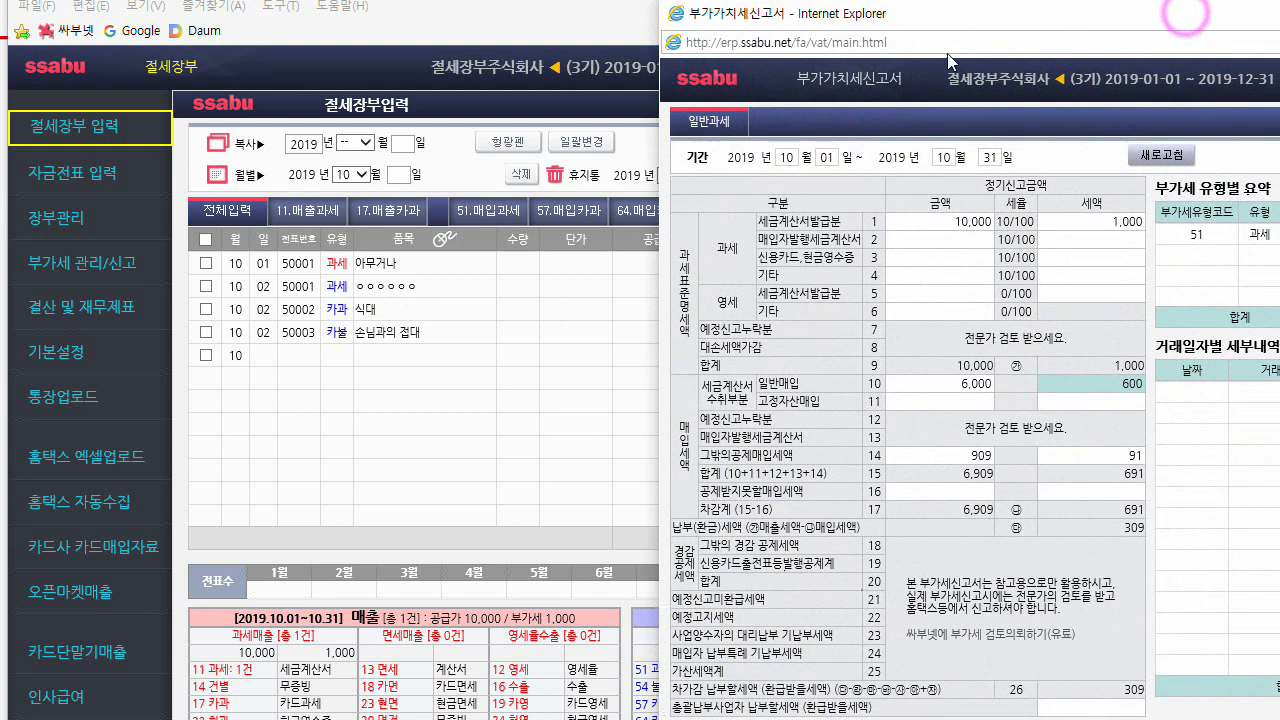
Step: Display the type summaries for the 그밖의공제매입세액 amount and tax and the 일반매입 tax in the 부가가치세신고서
click(966, 456)
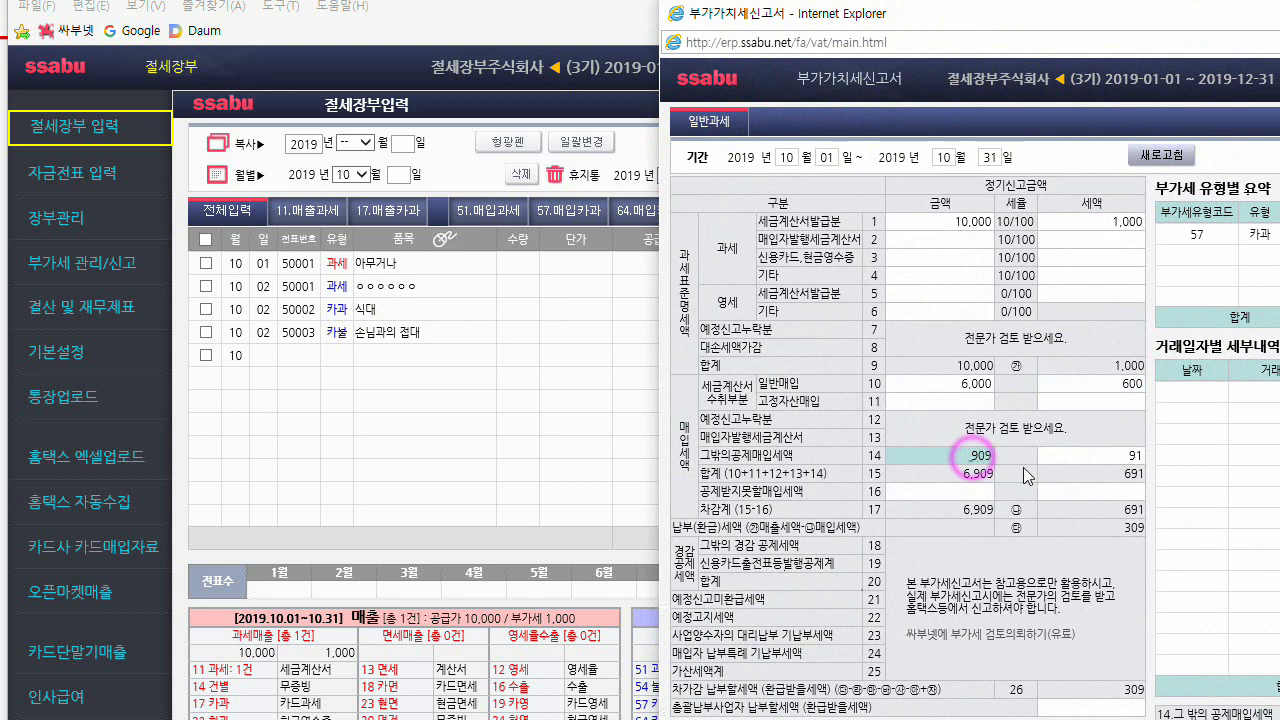
click(1133, 456)
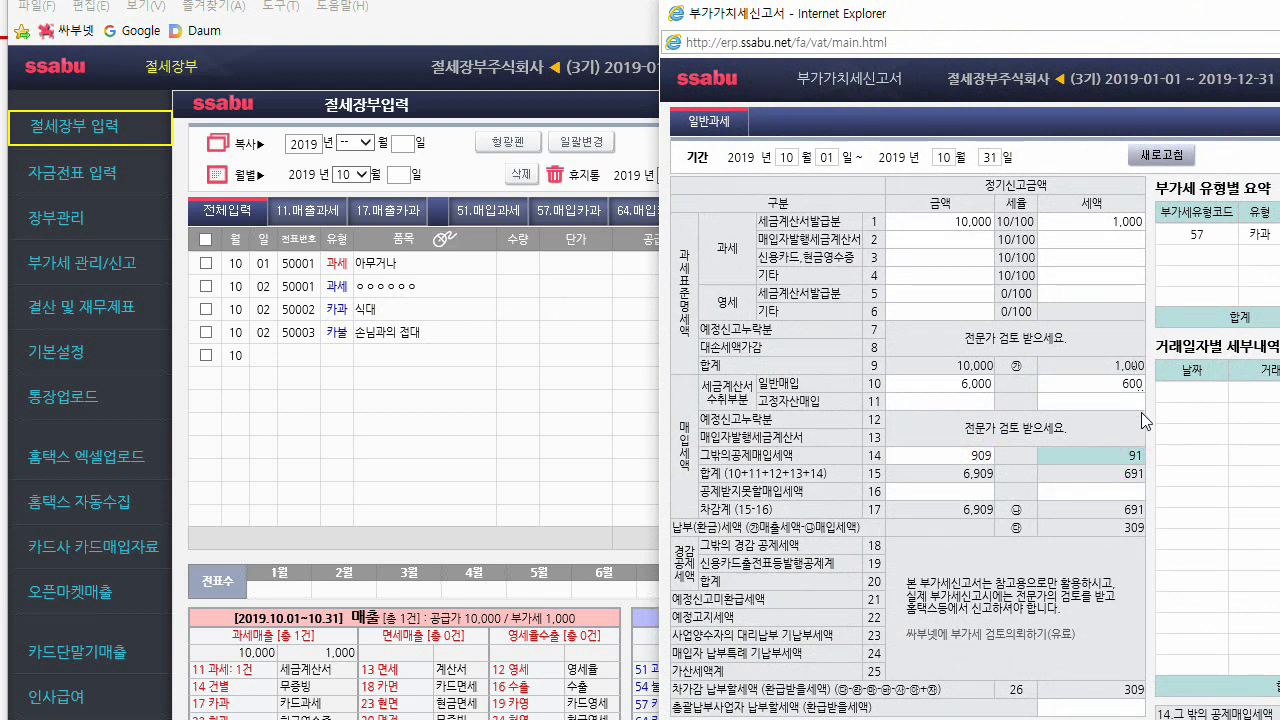
click(1127, 384)
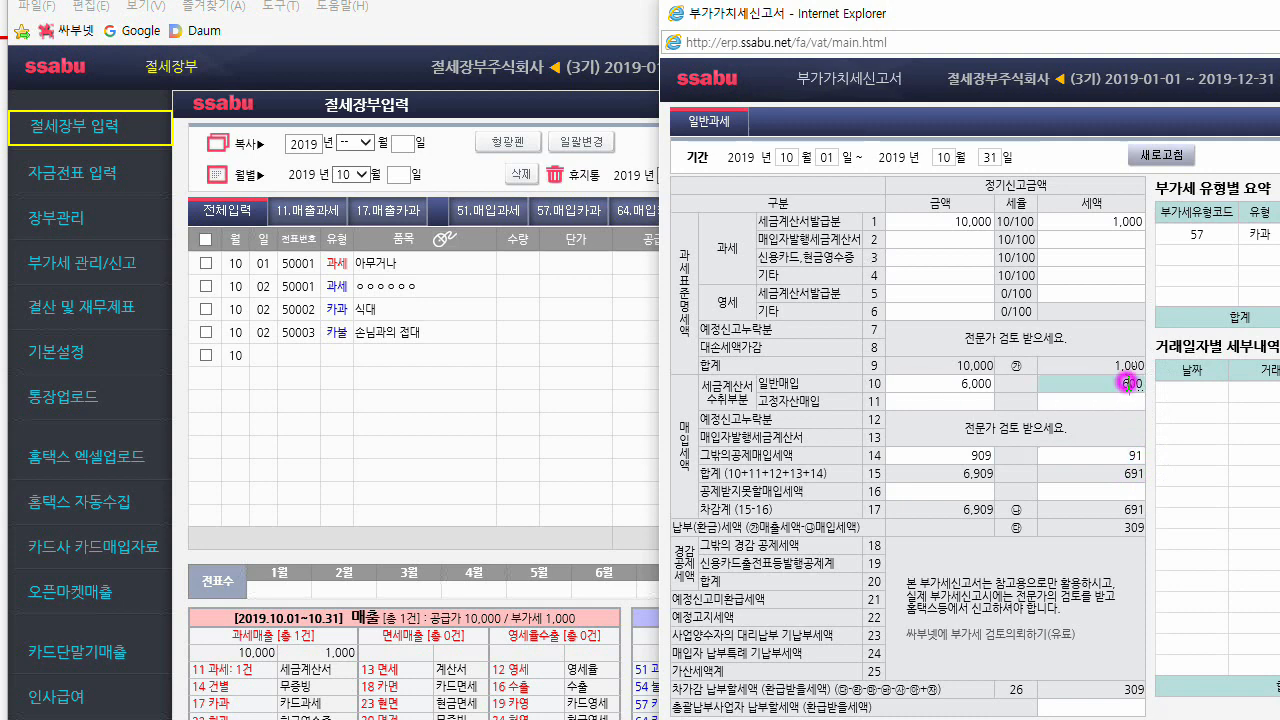
click(1129, 458)
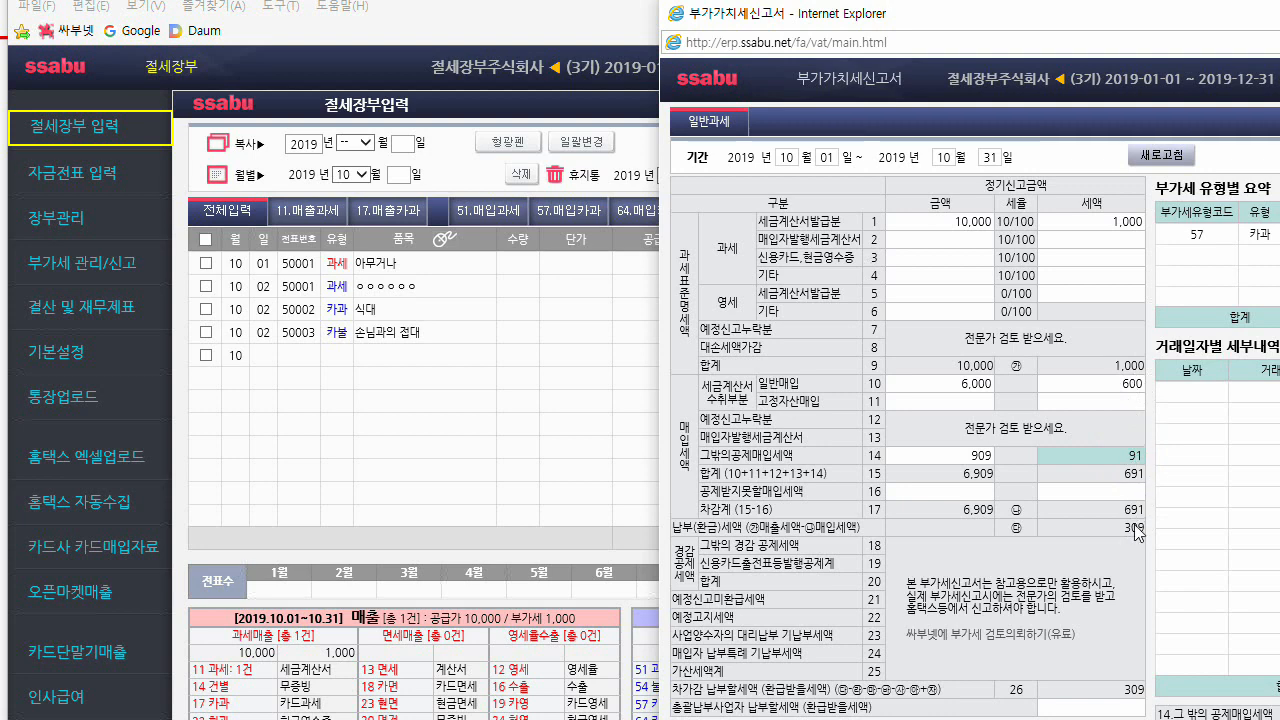
Step: Check the 부가가치세신고서 totals against the complete October entry list, including the non-deductible card purchase, in the 절세장부
drag(911, 18, 1279, 41)
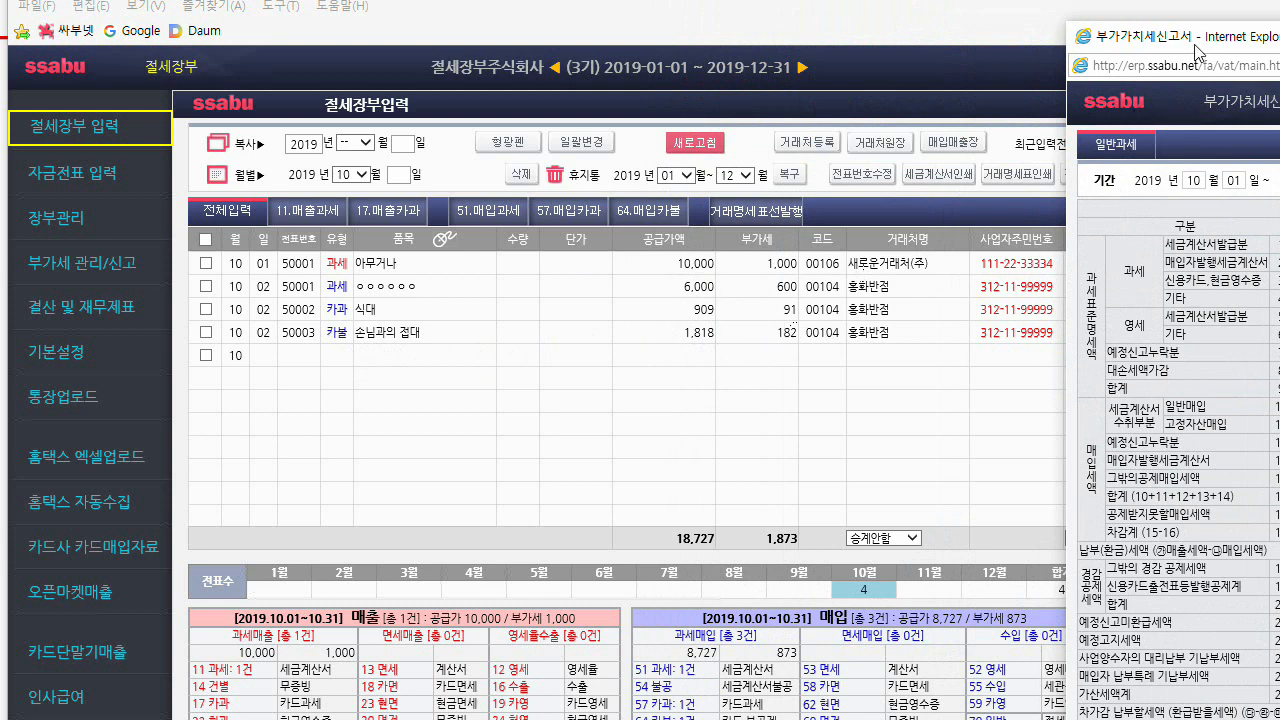
drag(1195, 36, 649, 0)
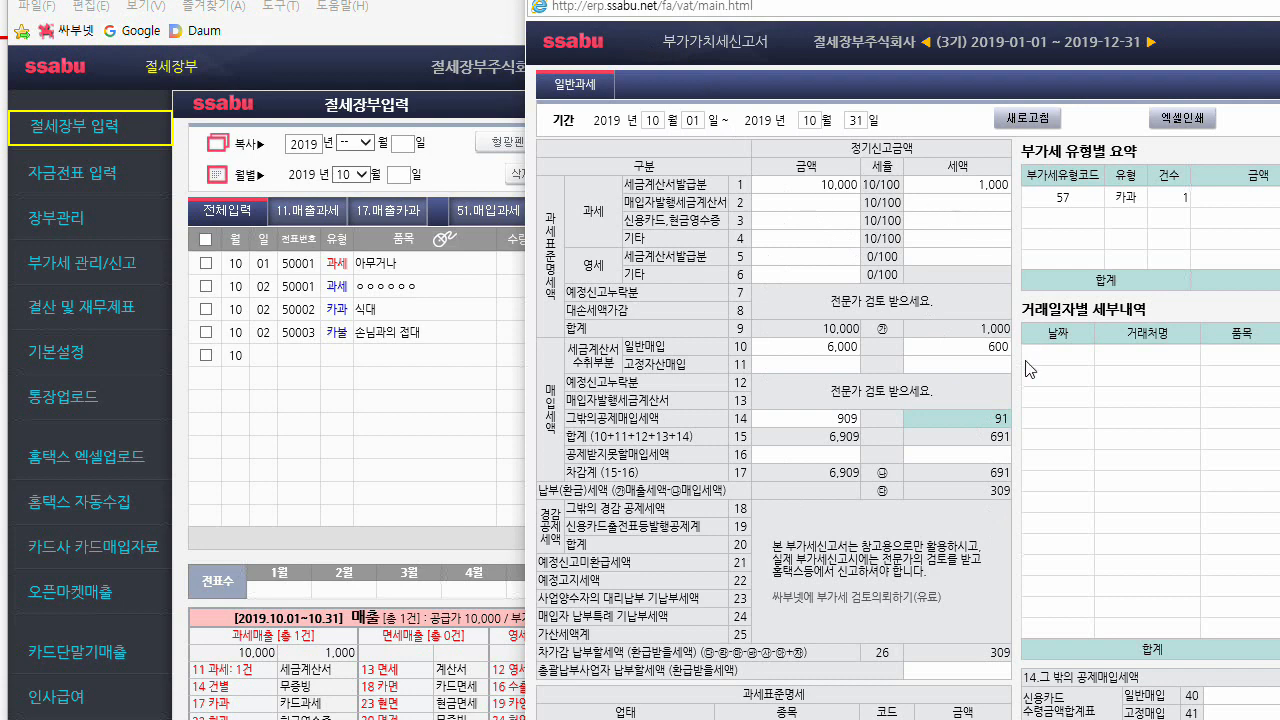
drag(890, 1, 1279, 30)
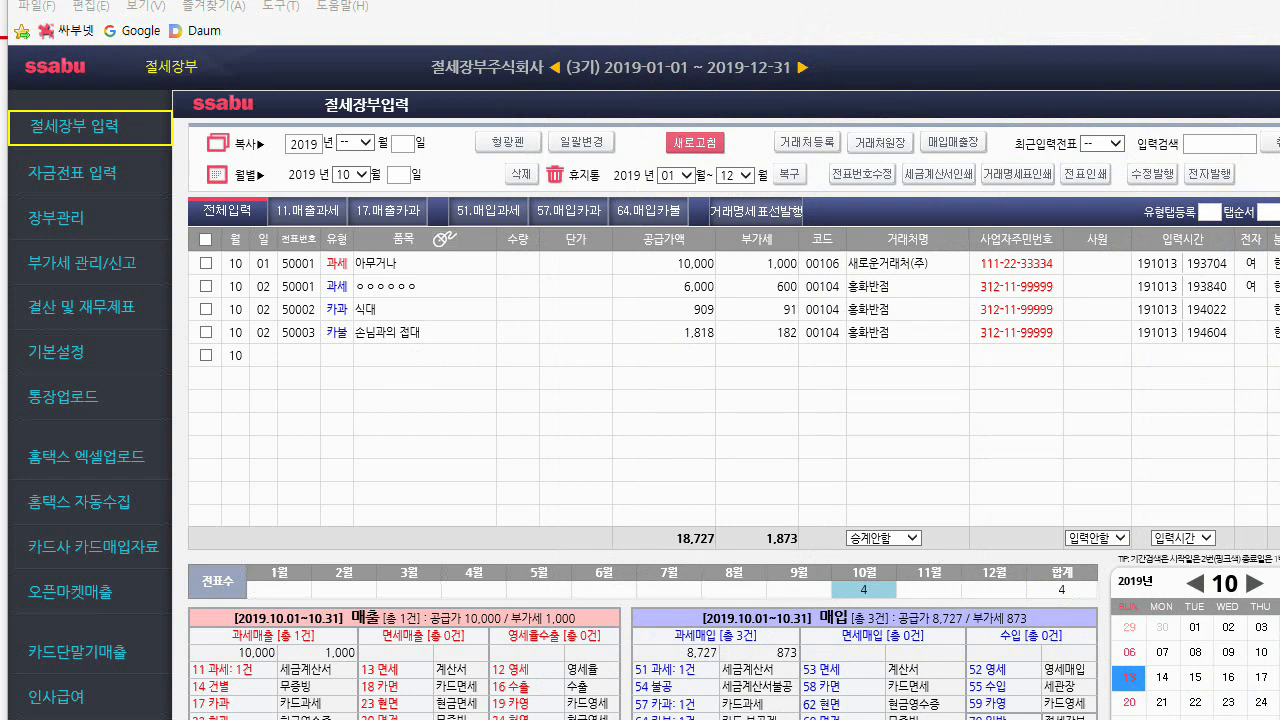
drag(1279, 20, 820, 1)
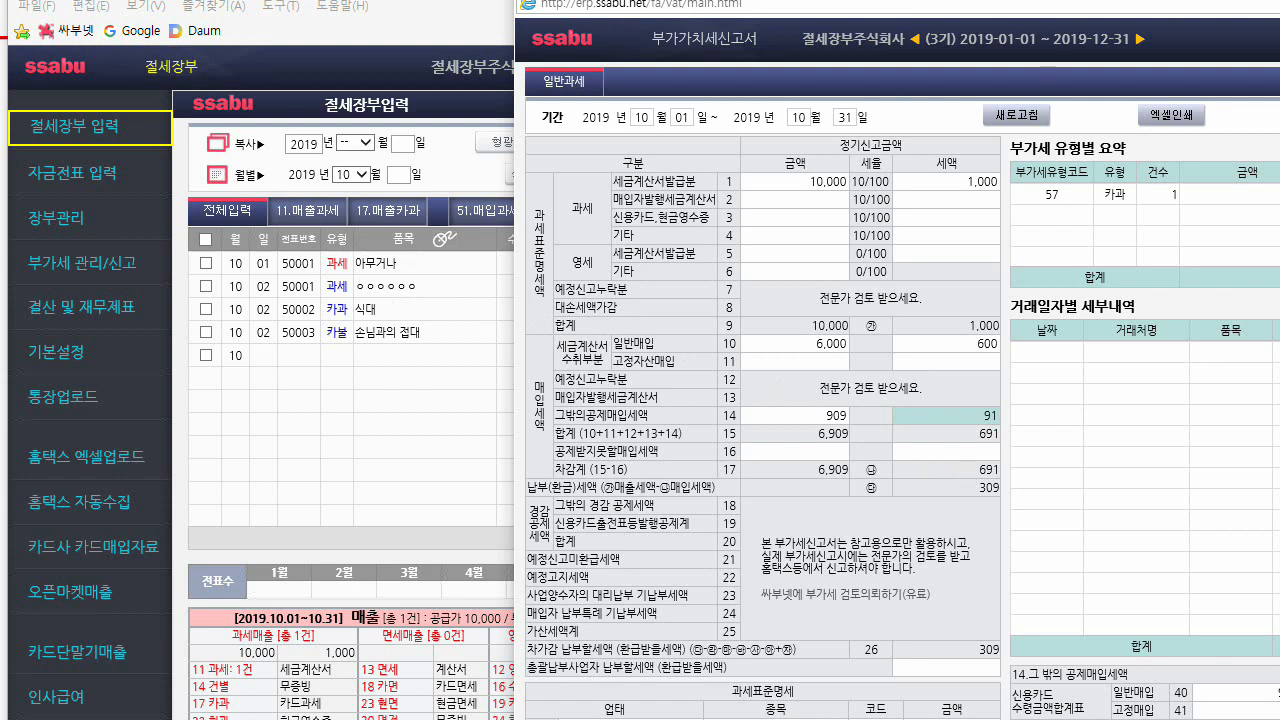
Step: Close the 부가가치세신고서 and return to 절세장부 입력
key(alt+F4)
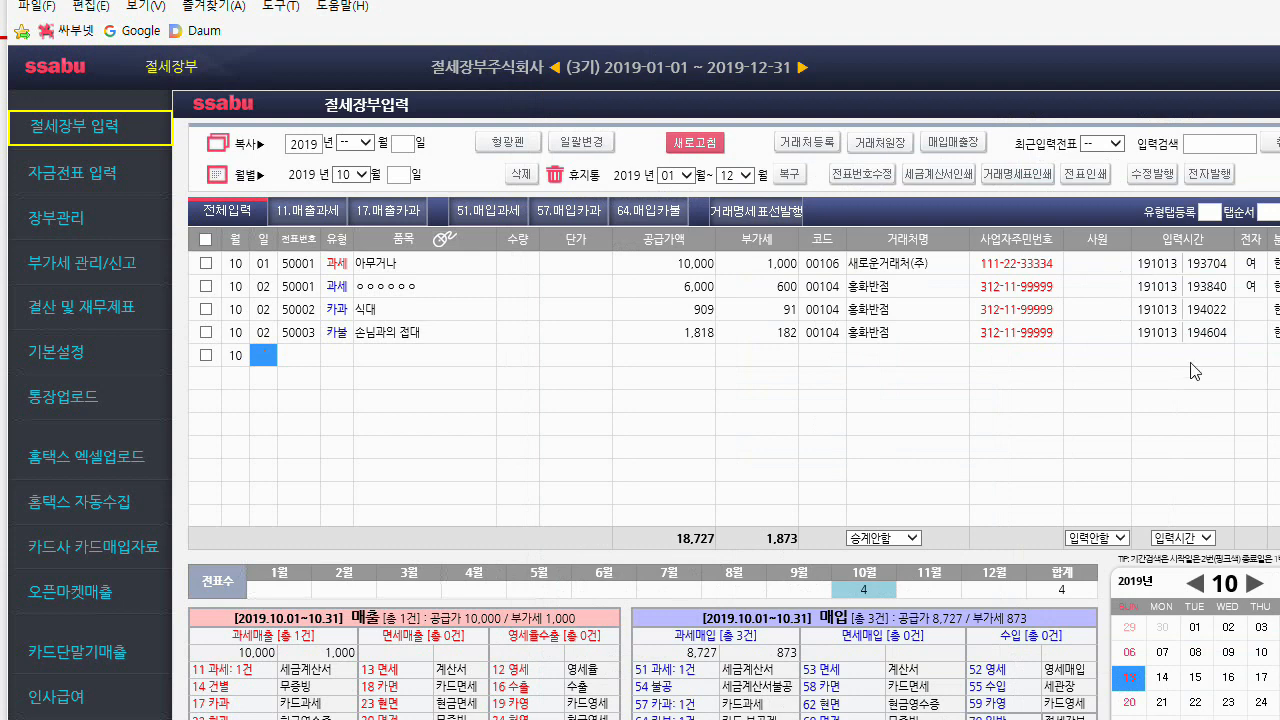
click(82, 262)
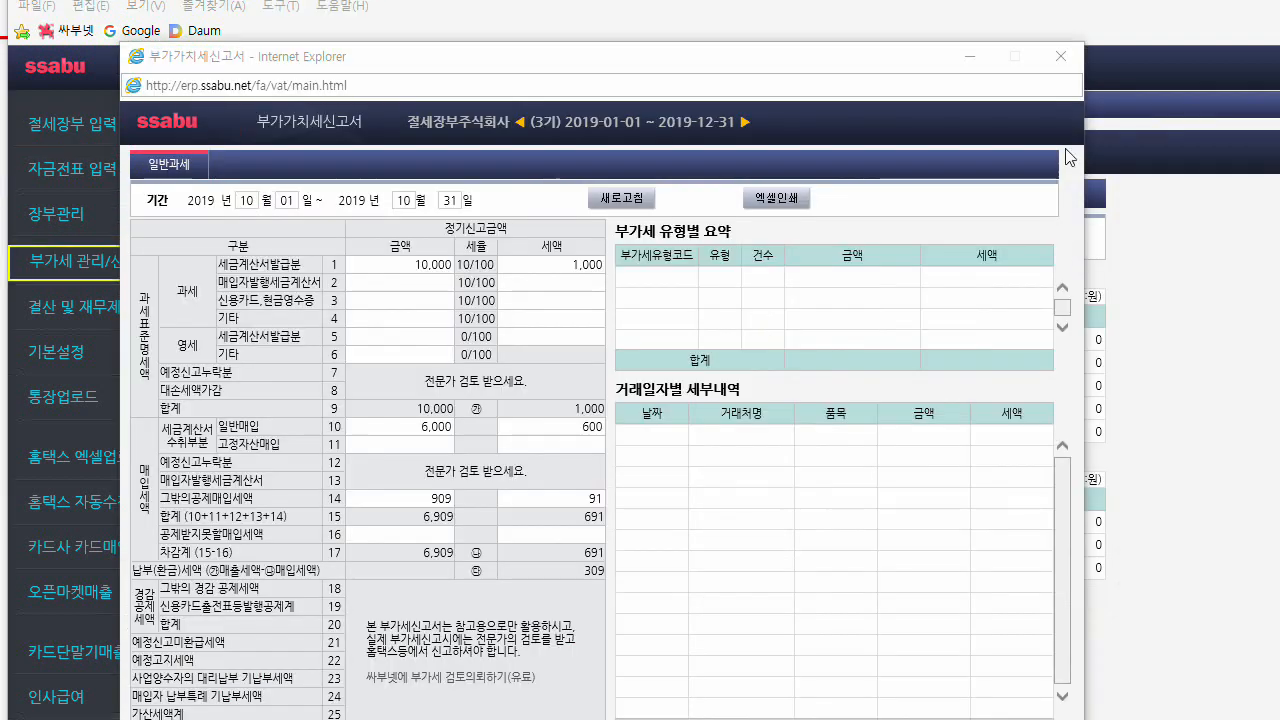
click(1064, 58)
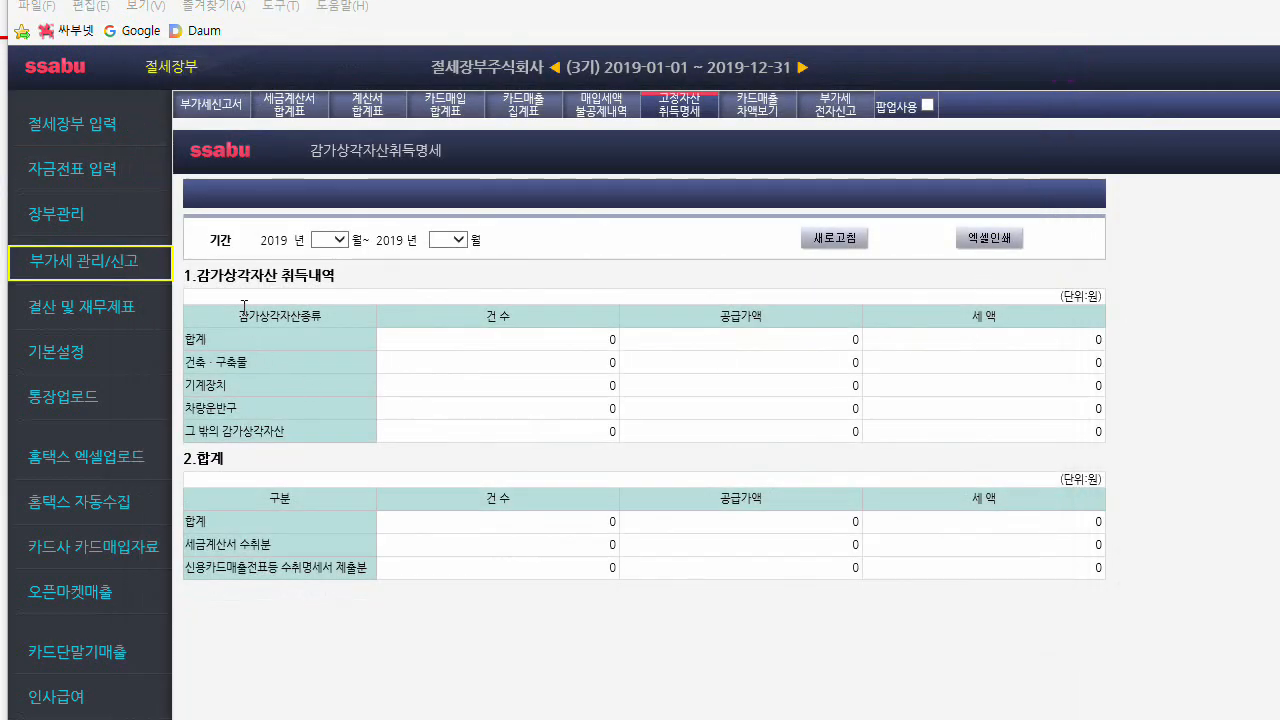
click(90, 126)
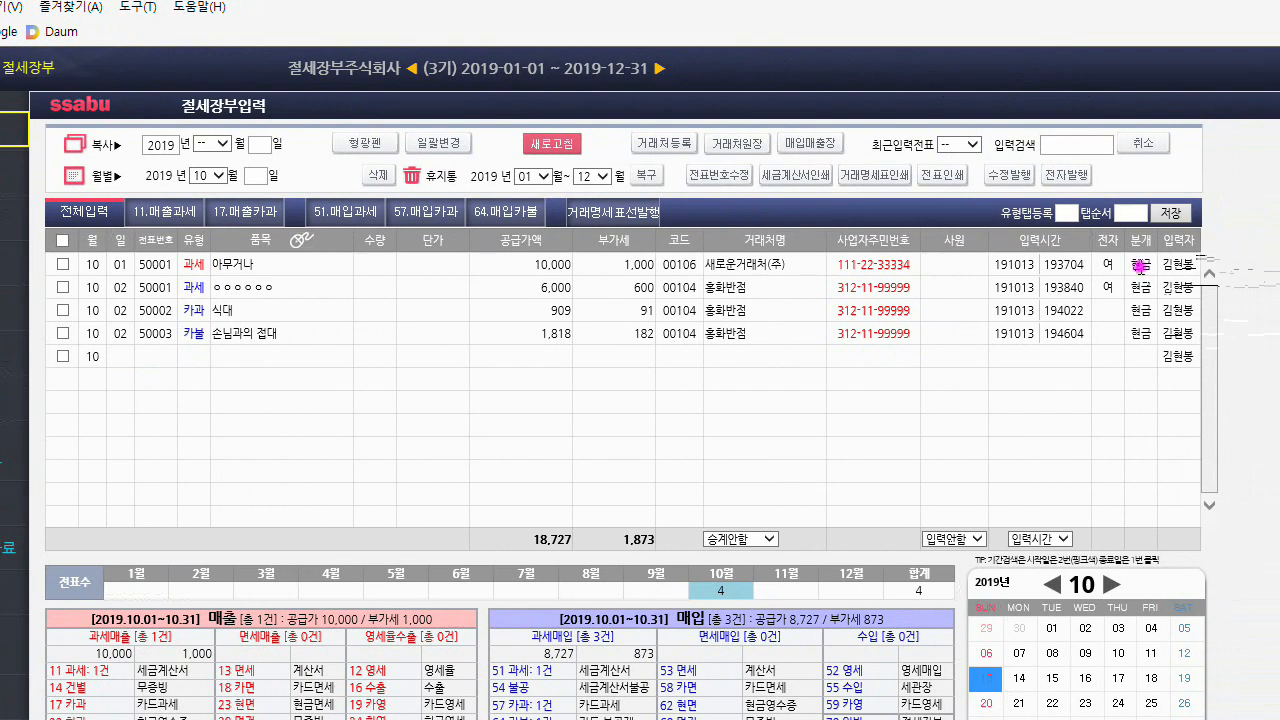
Step: Display the 현금 journal entries of the 아무거나 sale and the 손님과의 접대 purchase, and the sale's item details
click(1140, 266)
click(1142, 333)
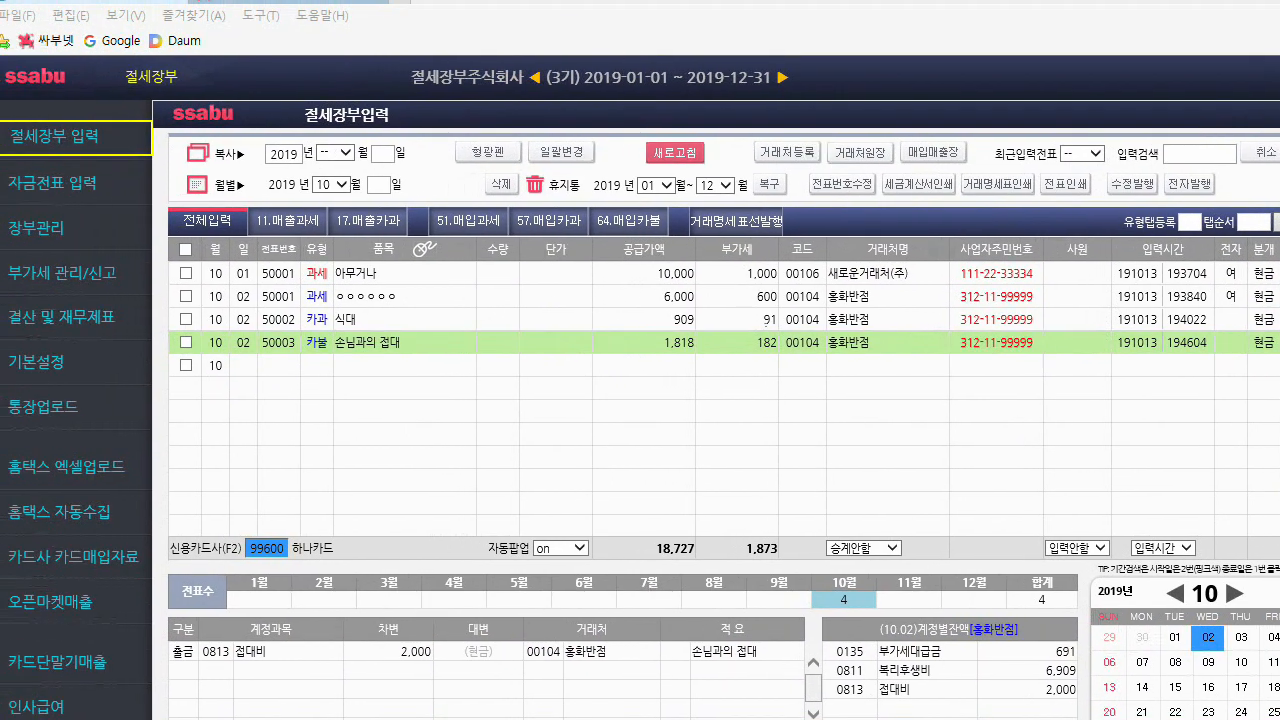
click(675, 273)
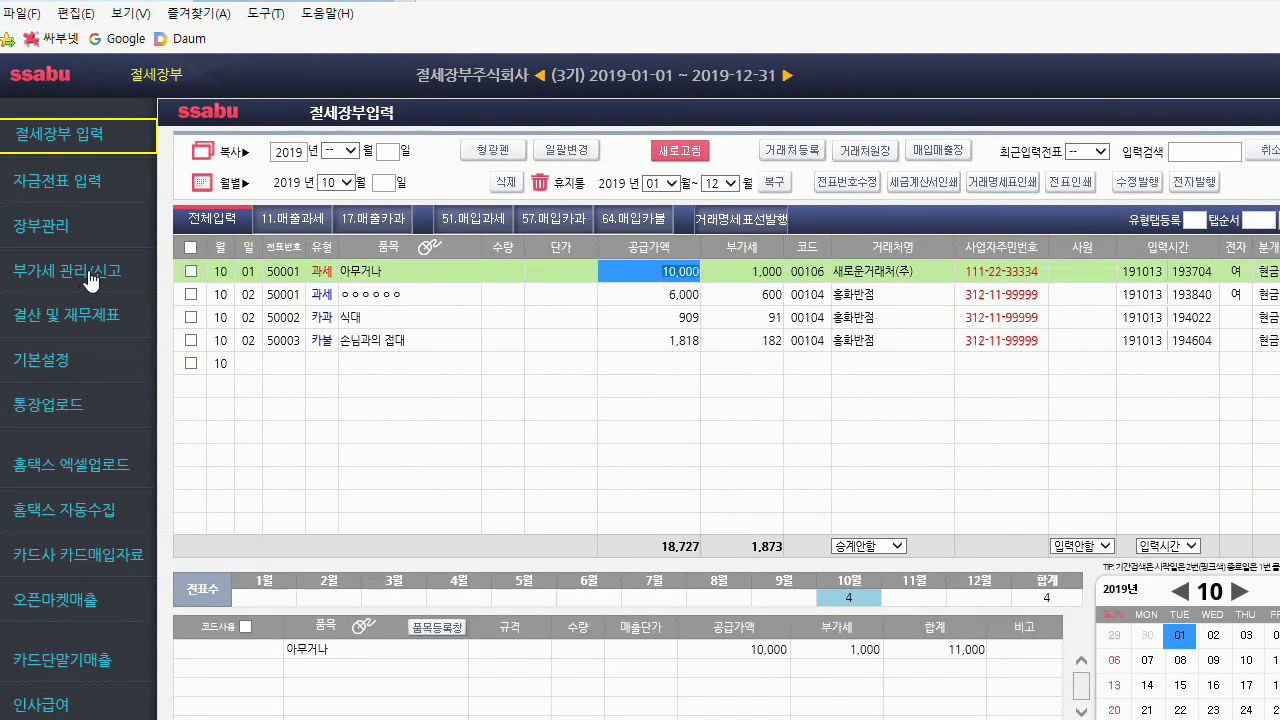
click(1266, 271)
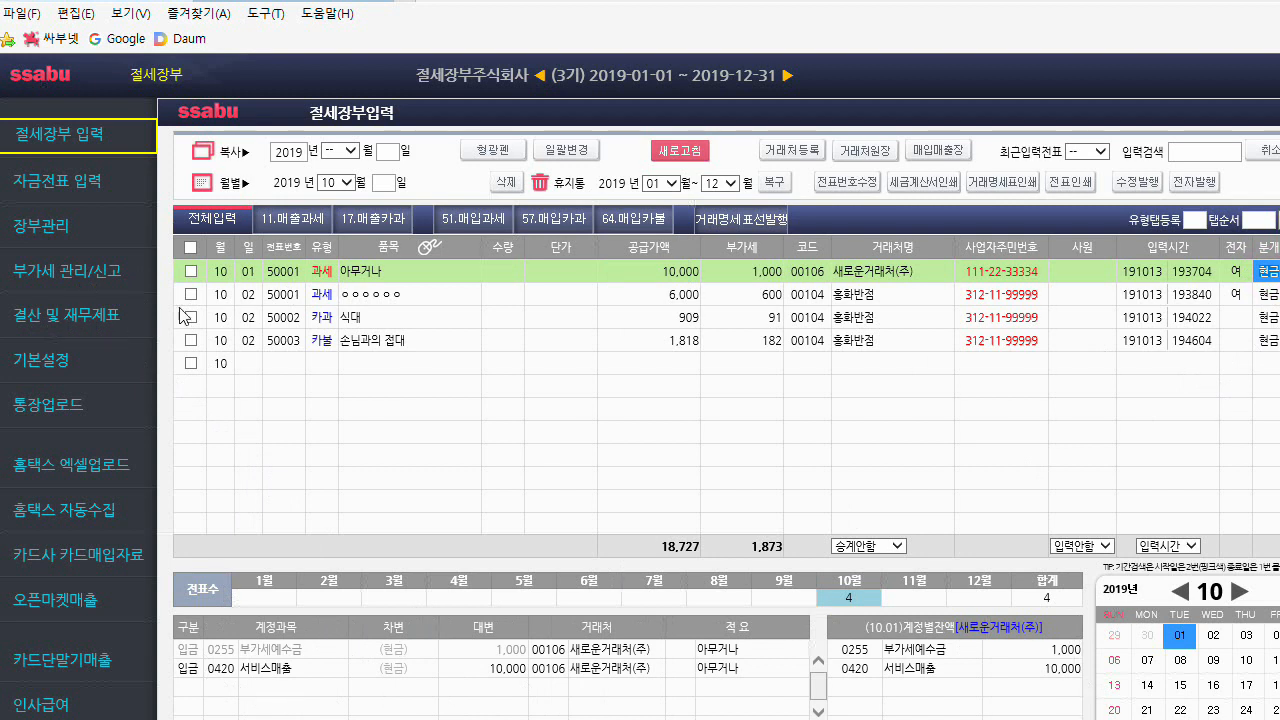
click(674, 268)
click(730, 271)
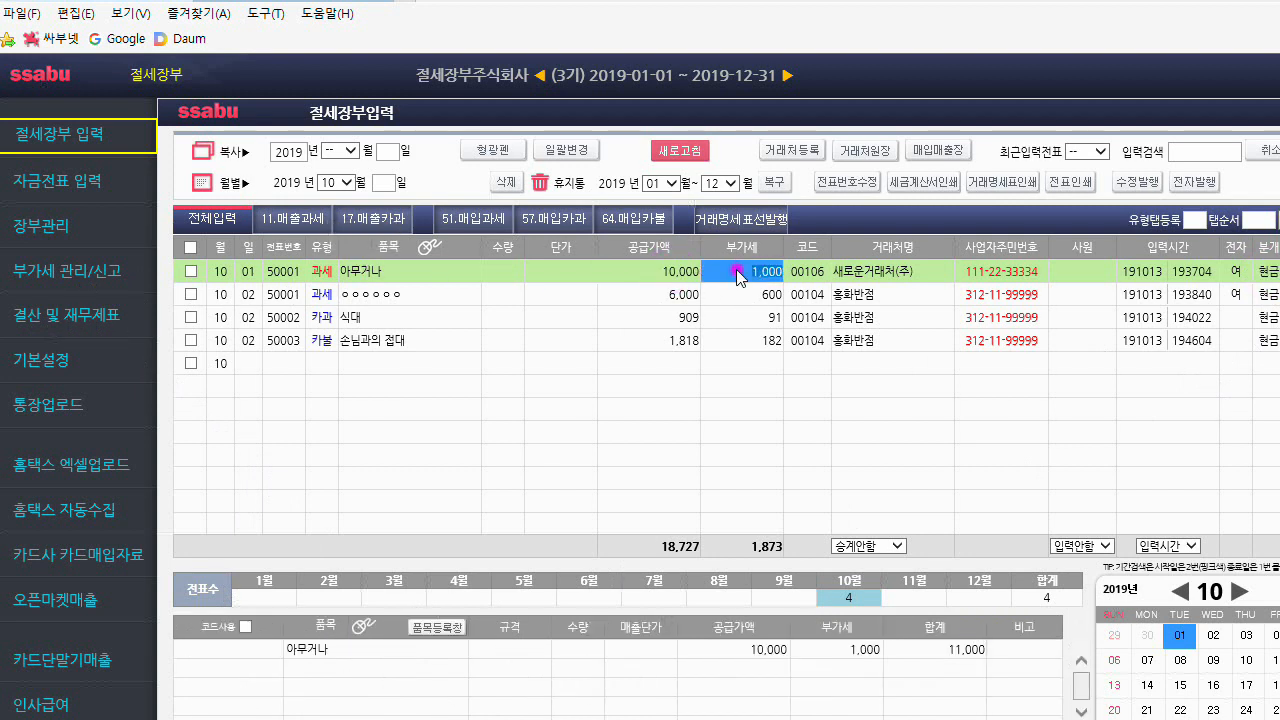
click(1268, 270)
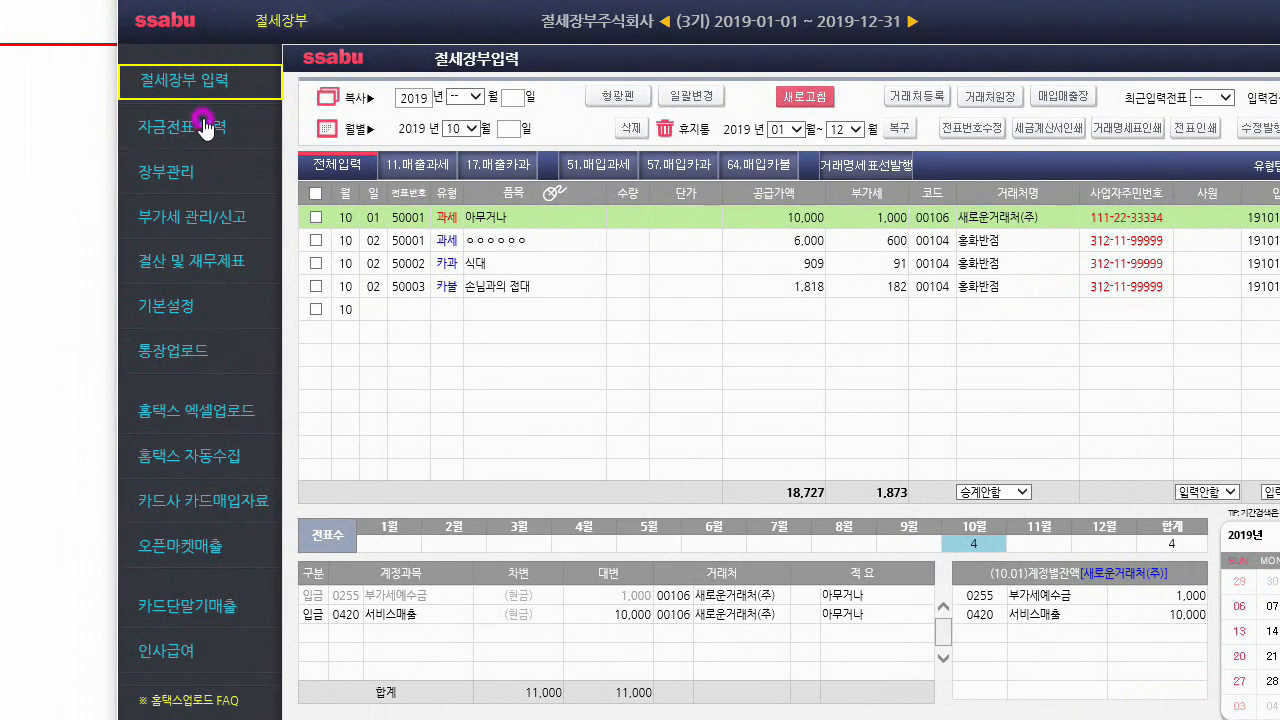
Step: Examine the account breakdown of the 아무거나 cash deposit in 자금전표 입력, and return to 절세장부 입력
click(205, 127)
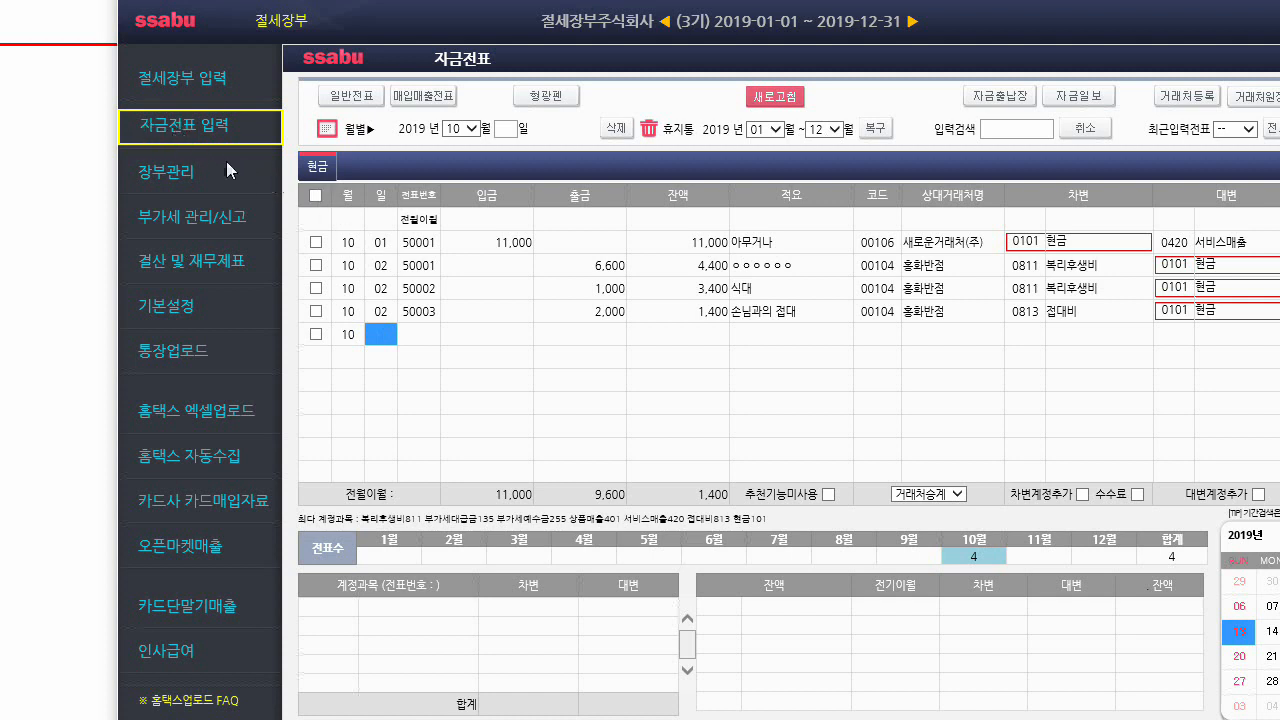
click(516, 242)
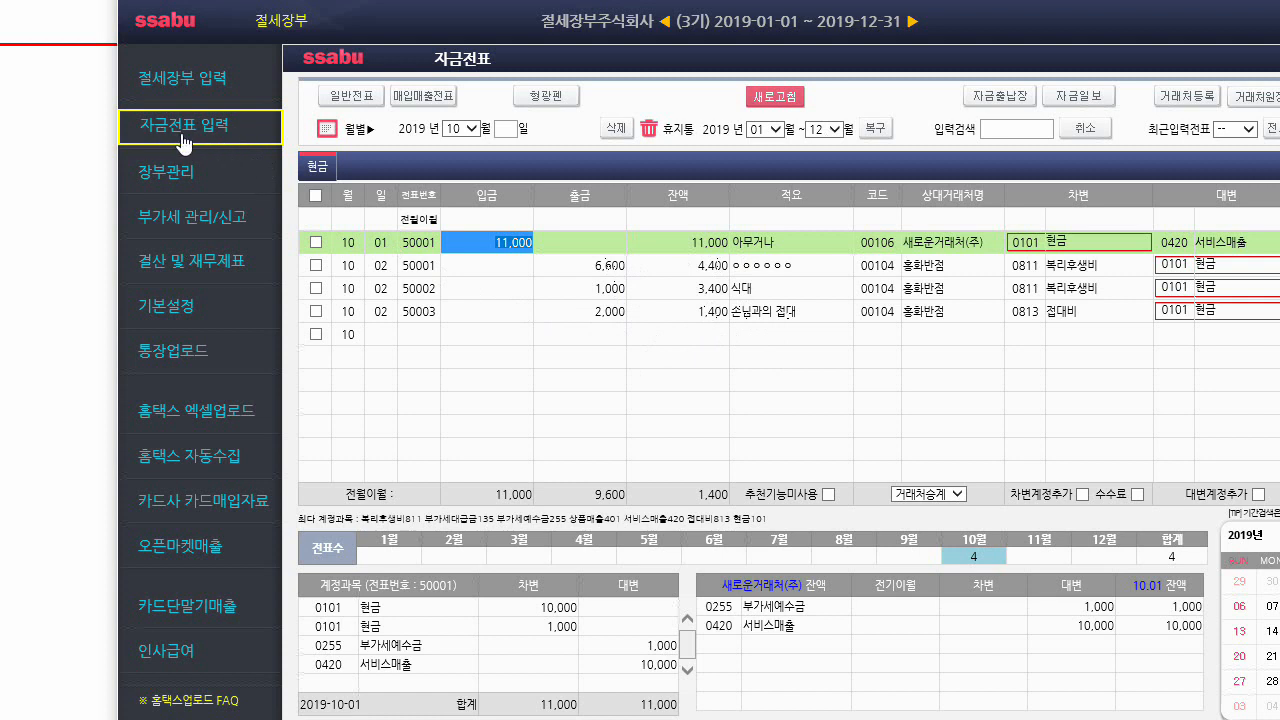
click(181, 85)
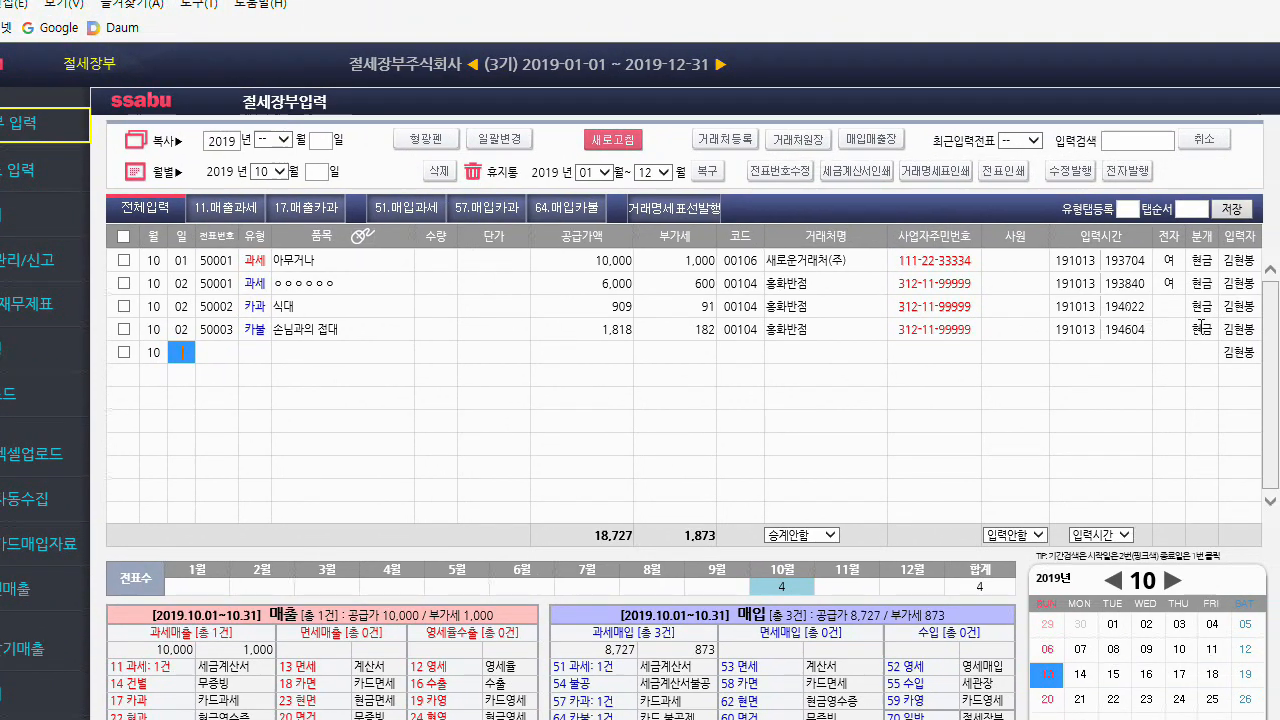
Step: Display the journal entry and the VAT type of the 손님과의 접대 purchase
click(1200, 329)
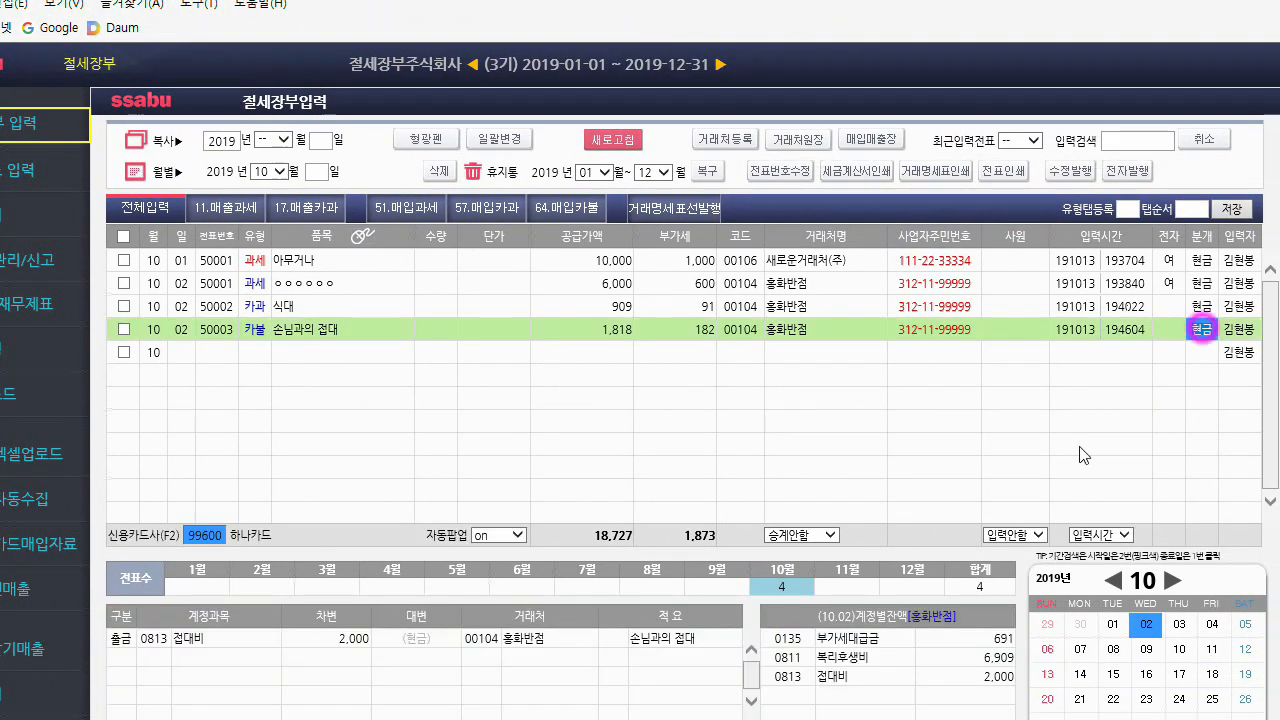
click(181, 355)
click(252, 331)
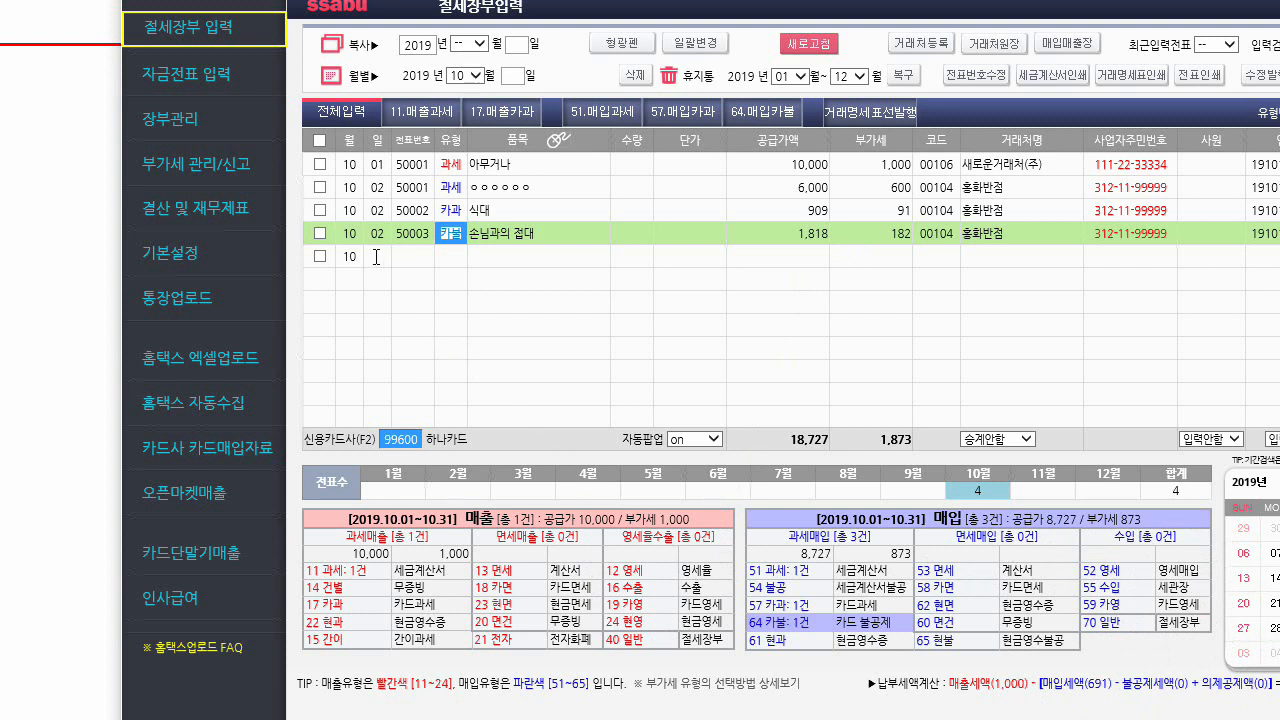
Step: Sort the October entries by 공급가액 and 부가세, and reload 절세장부 입력 to restore the original order
click(760, 139)
double_click(844, 137)
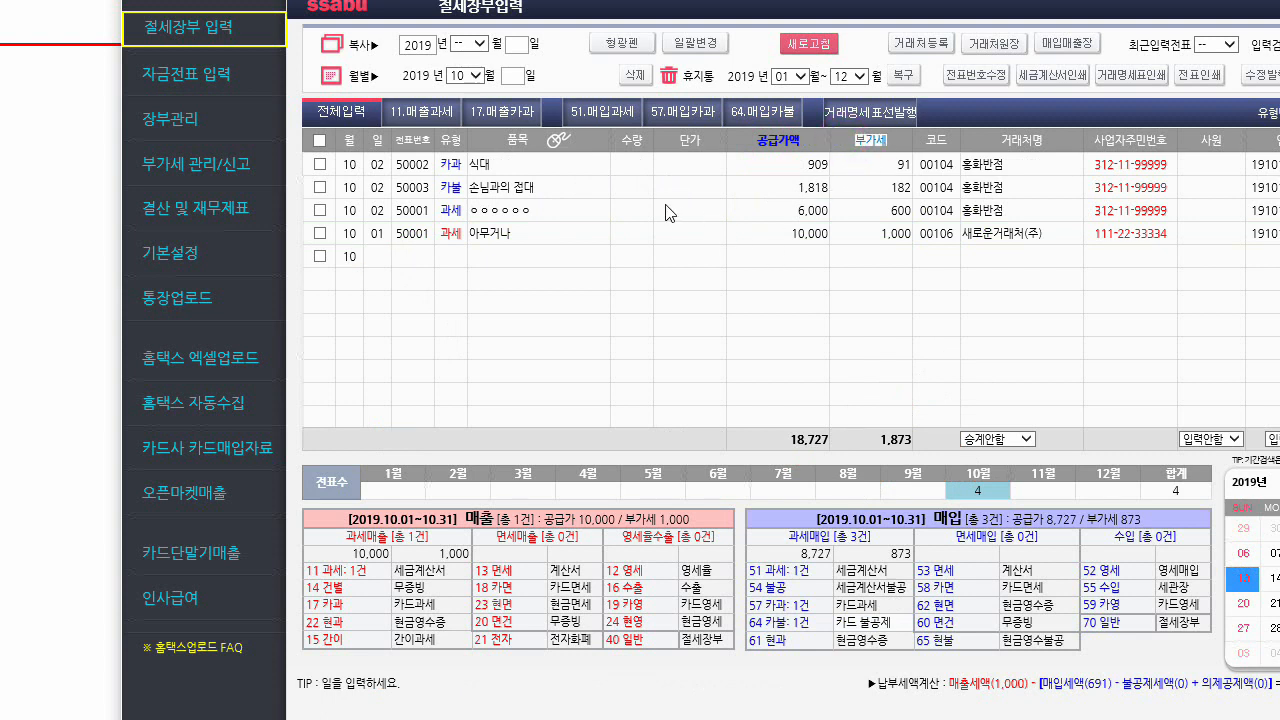
click(207, 30)
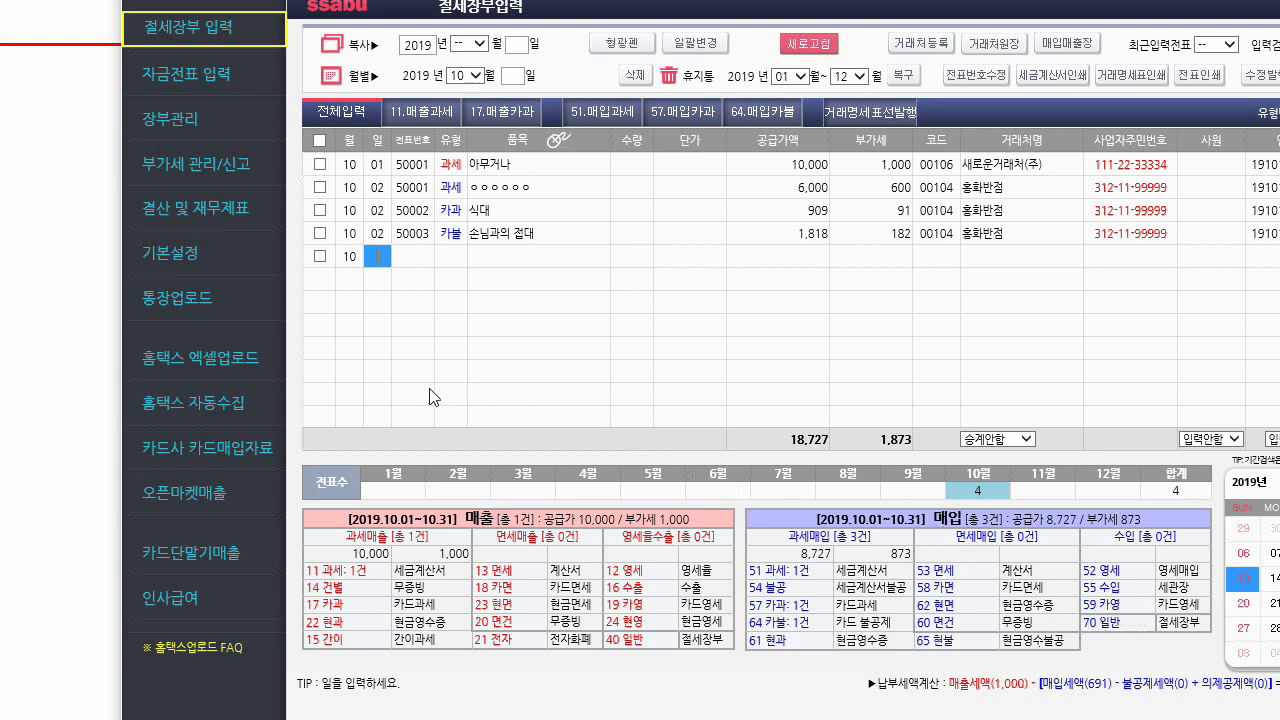
text(02)
key(Return)
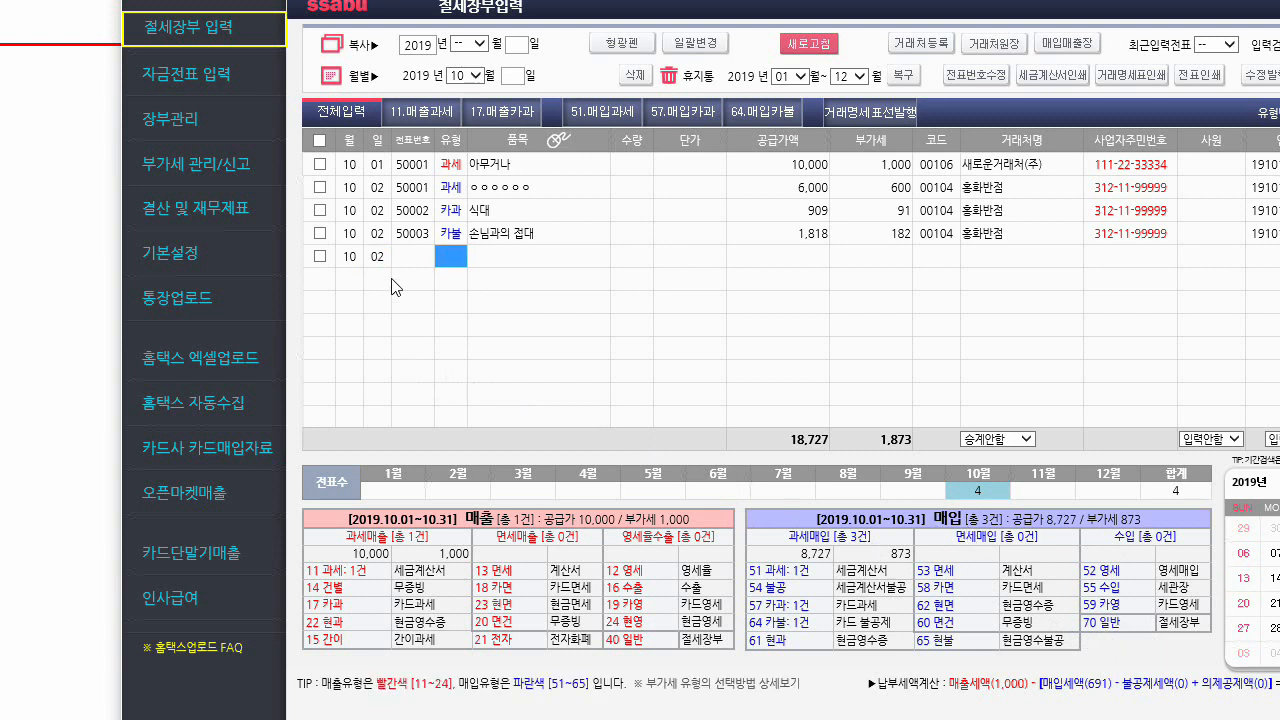
text(70)
key(Return)
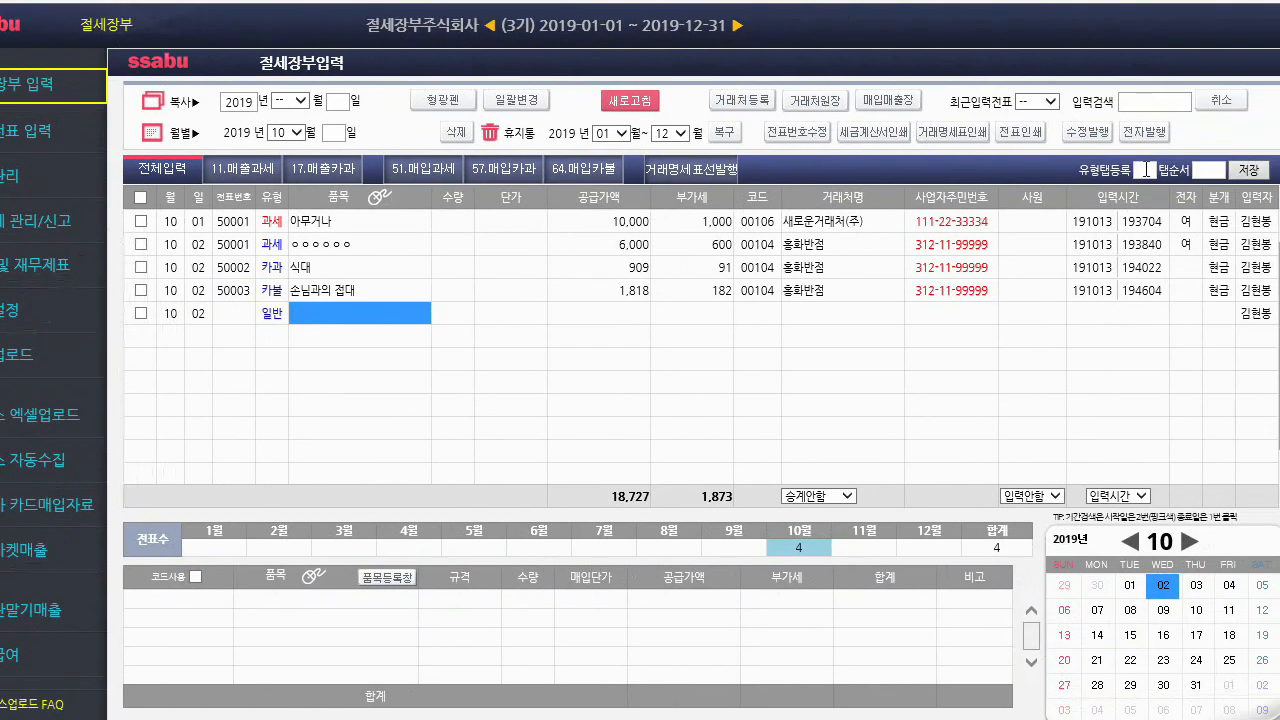
Step: Register type 70 as an entry tab with tab order 4 and save it
click(1145, 169)
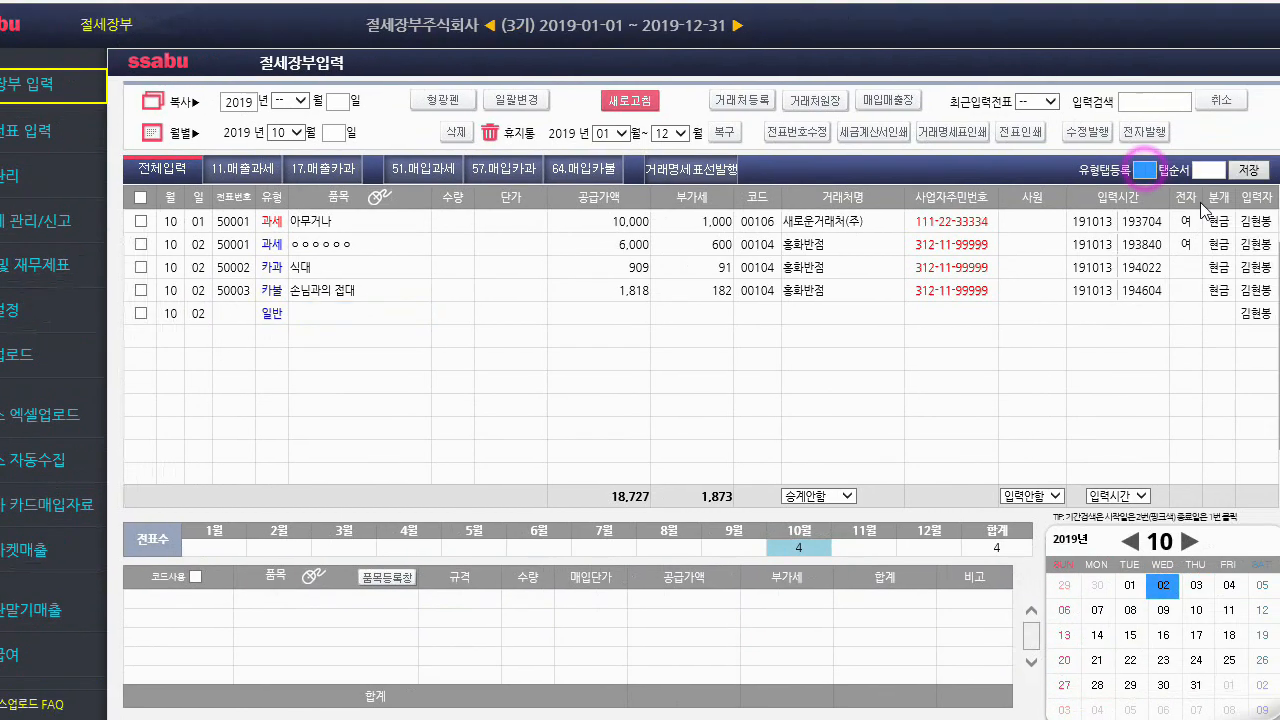
text(70)
click(1208, 168)
text(4)
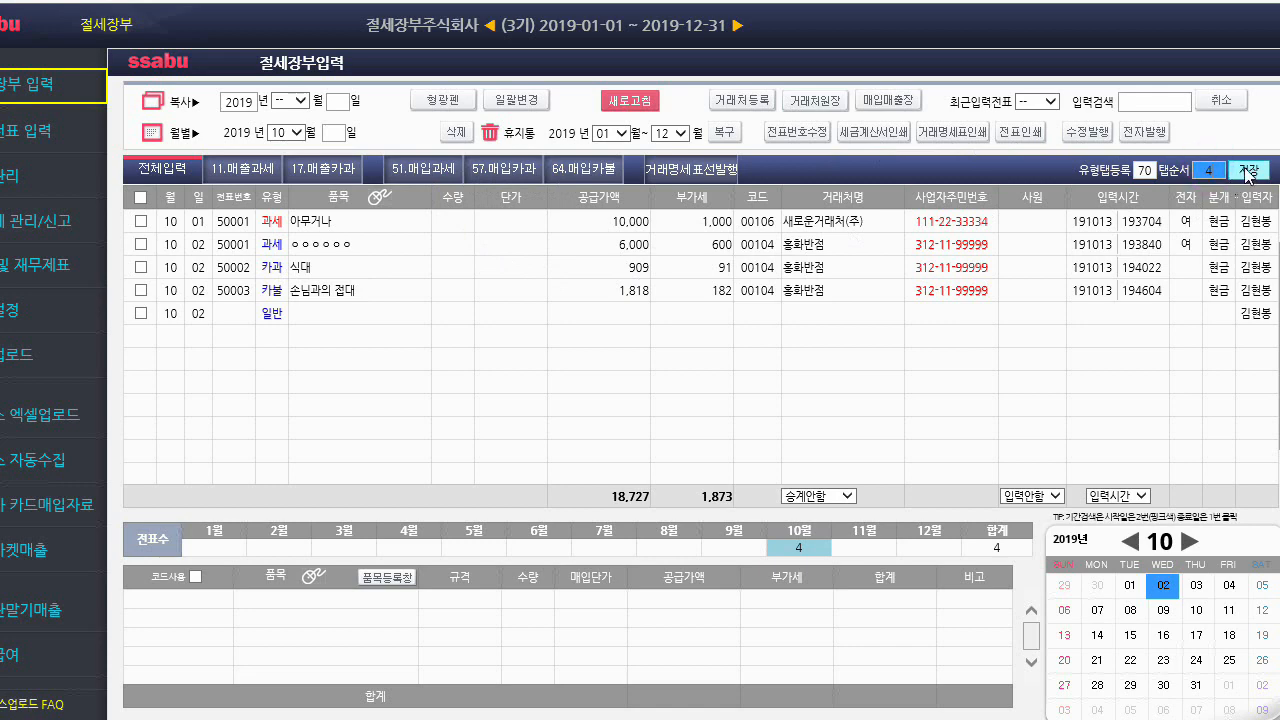
click(1246, 170)
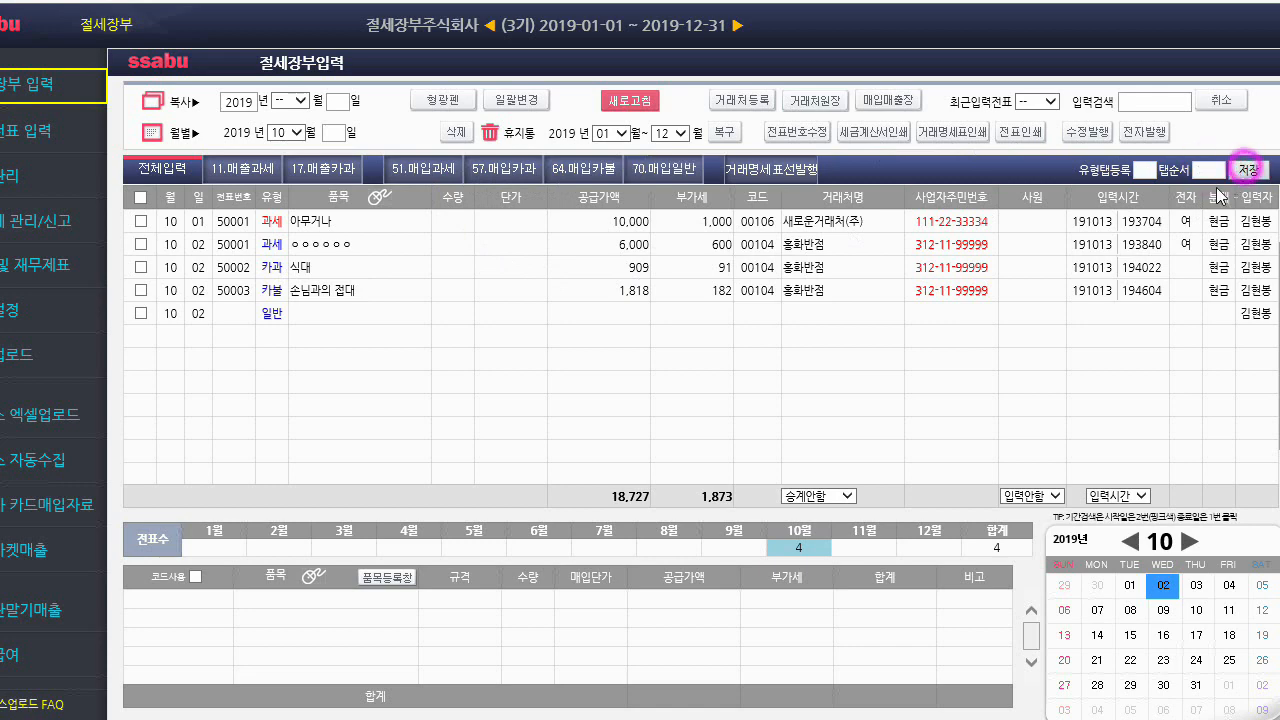
Step: Start a type 70 매입일반 entry dated October 31 with the item 10월분 급여 followed by the employee's name
click(670, 177)
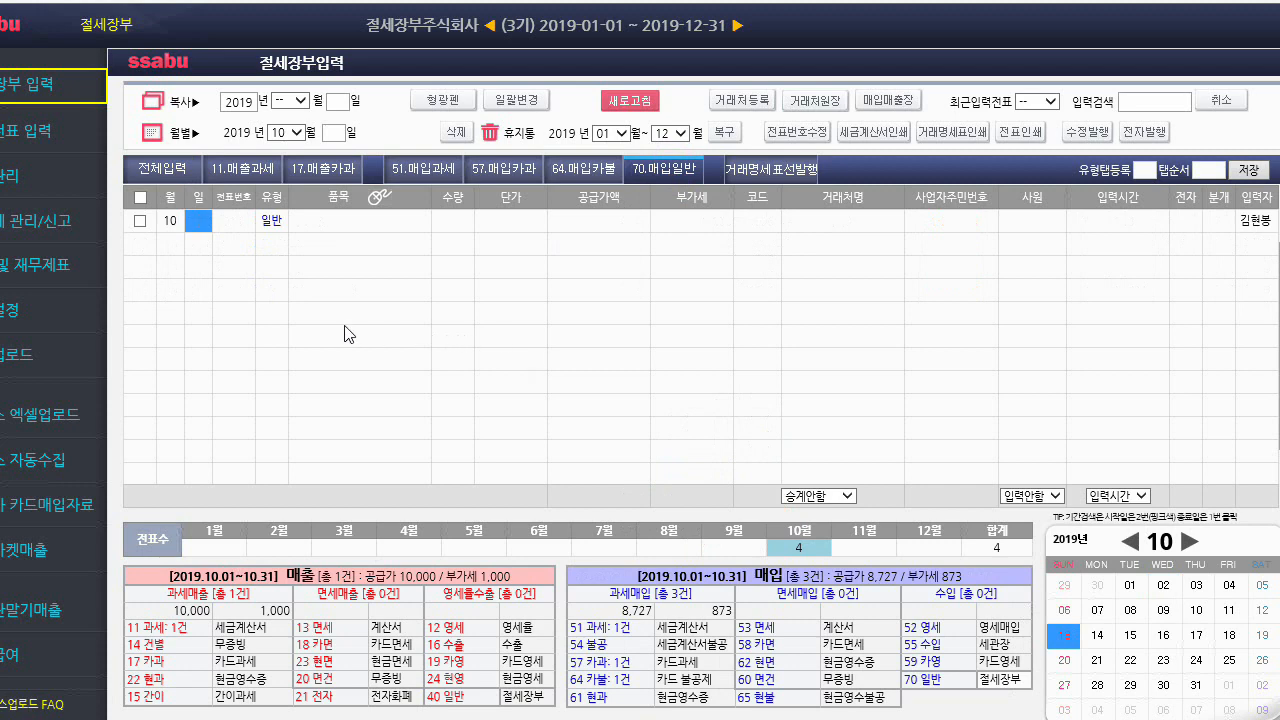
text(31)
key(Return)
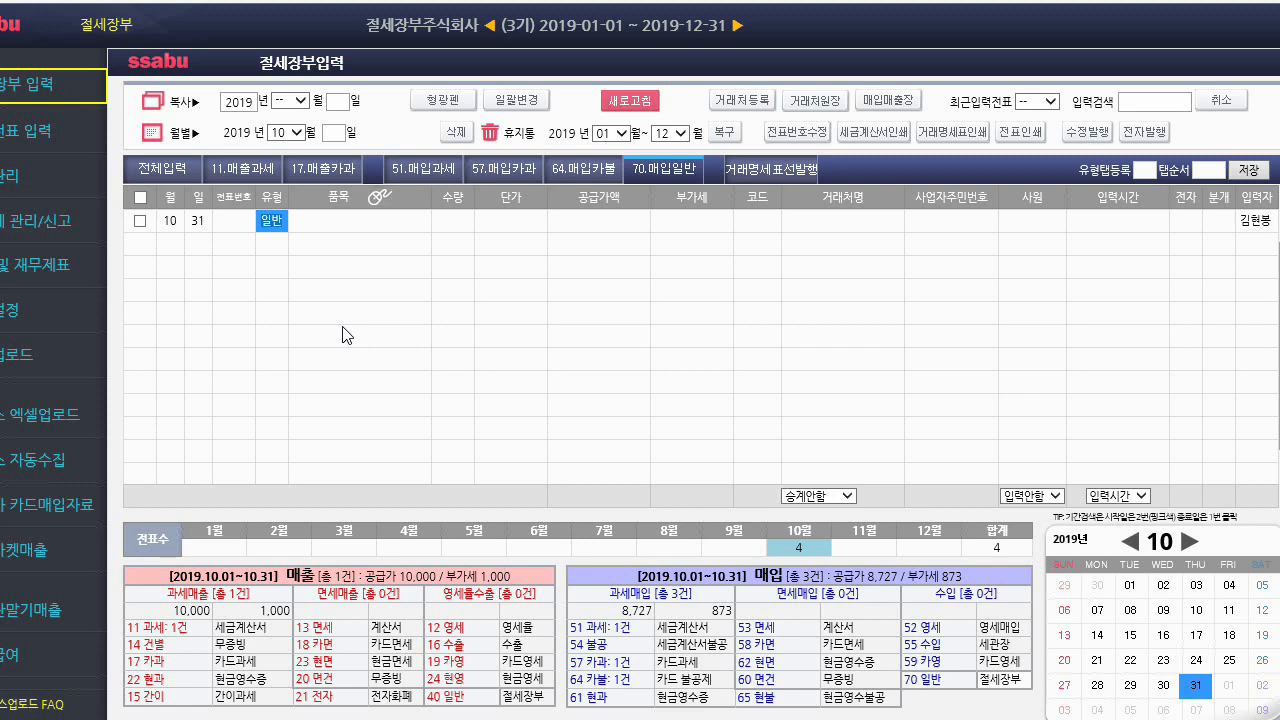
key(Return)
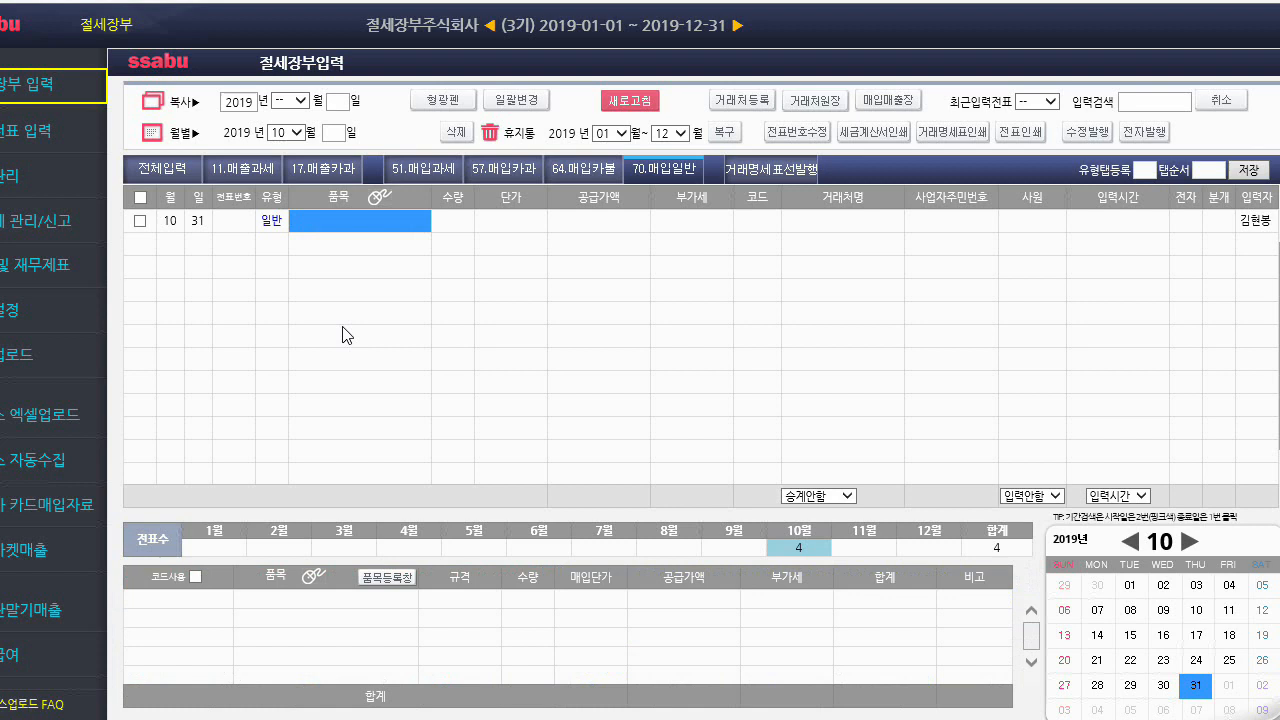
text(10ㅇ)
text(분 급여)
text(-형기)
text(길동)
key(Return)
key(Return)
key(Return)
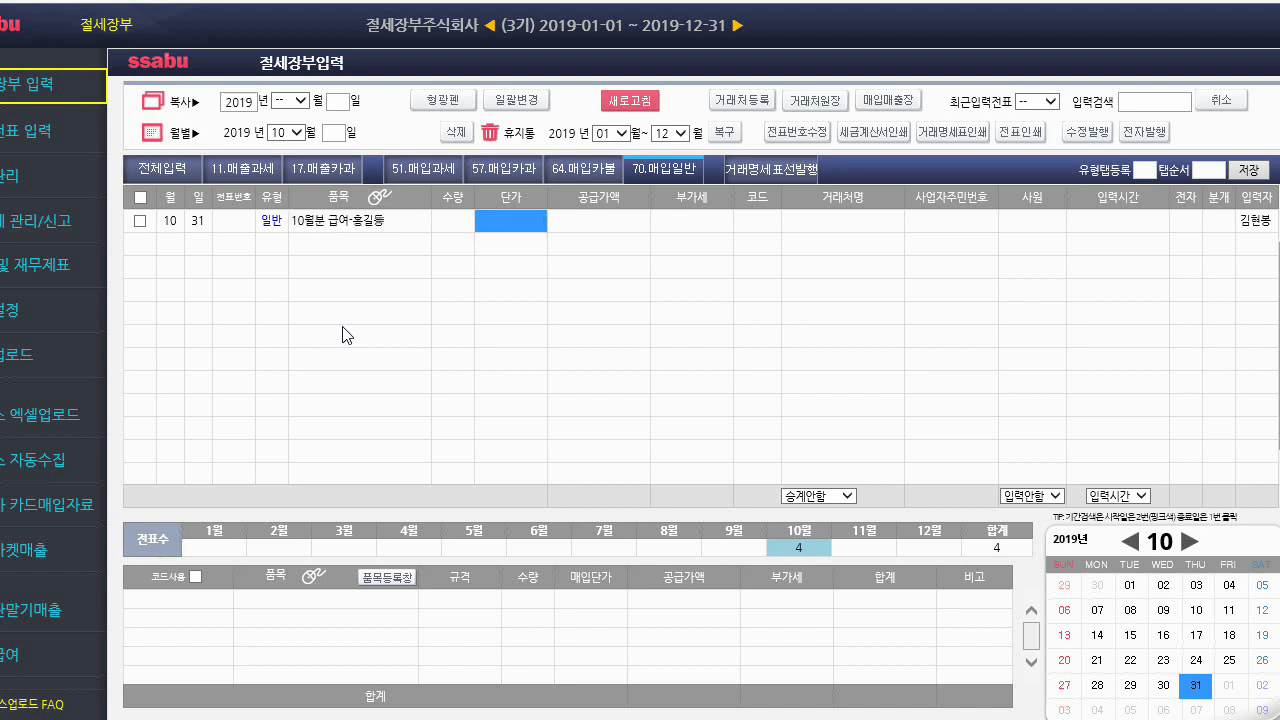
Step: Complete the salary entry with a 공급가액 of 1,500,000, the employee's name as 거래처명 and 현금 as its 분개 type
text(1,500,000)
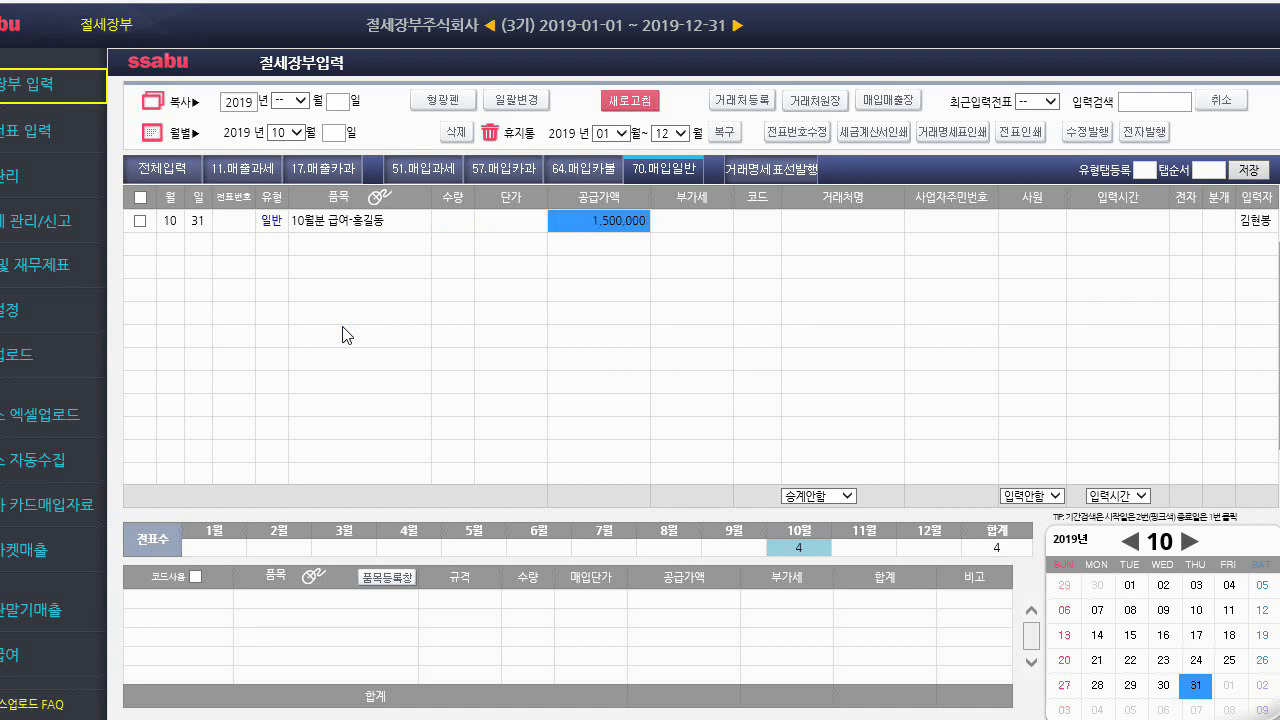
key(Return)
key(Return)
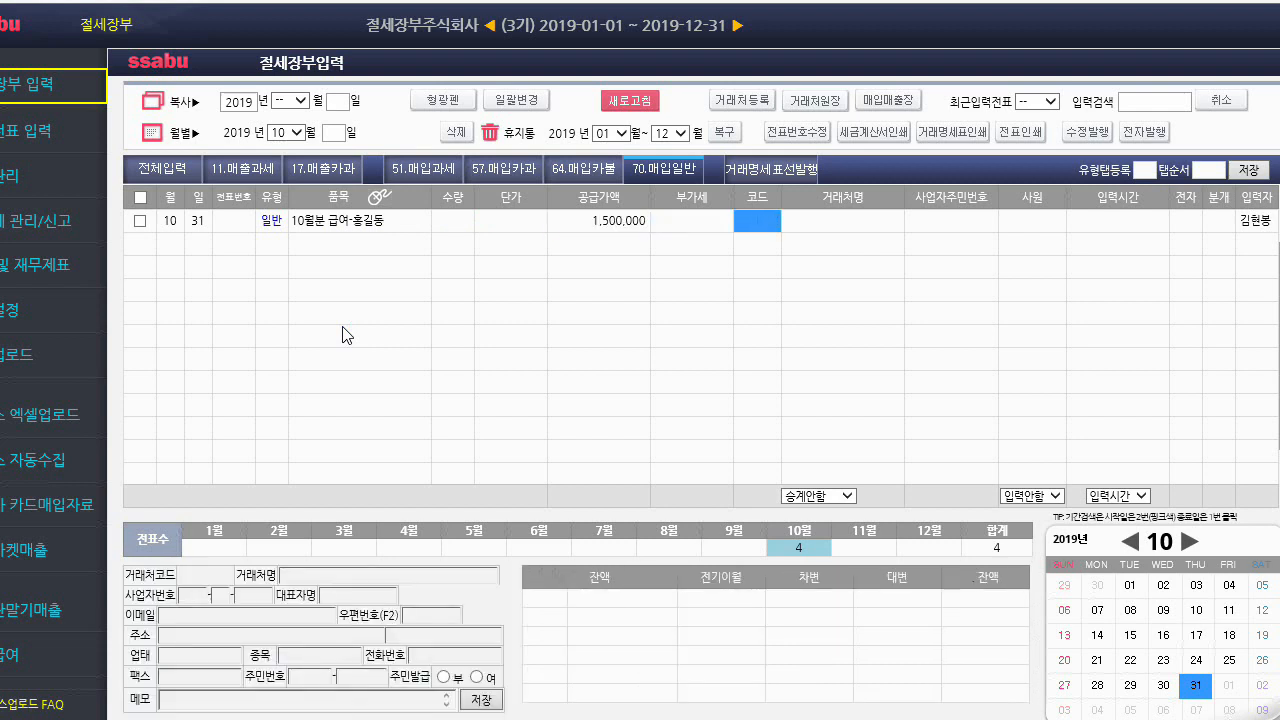
key(Return)
text(홍길동)
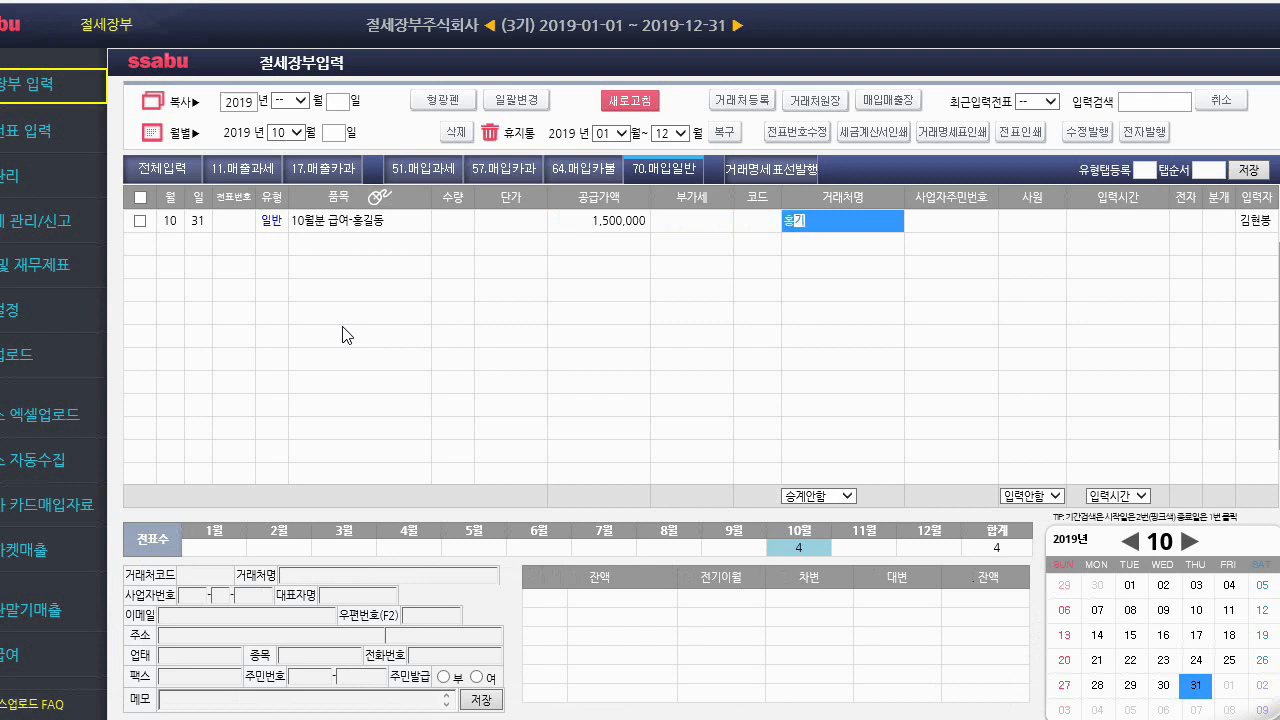
key(Return)
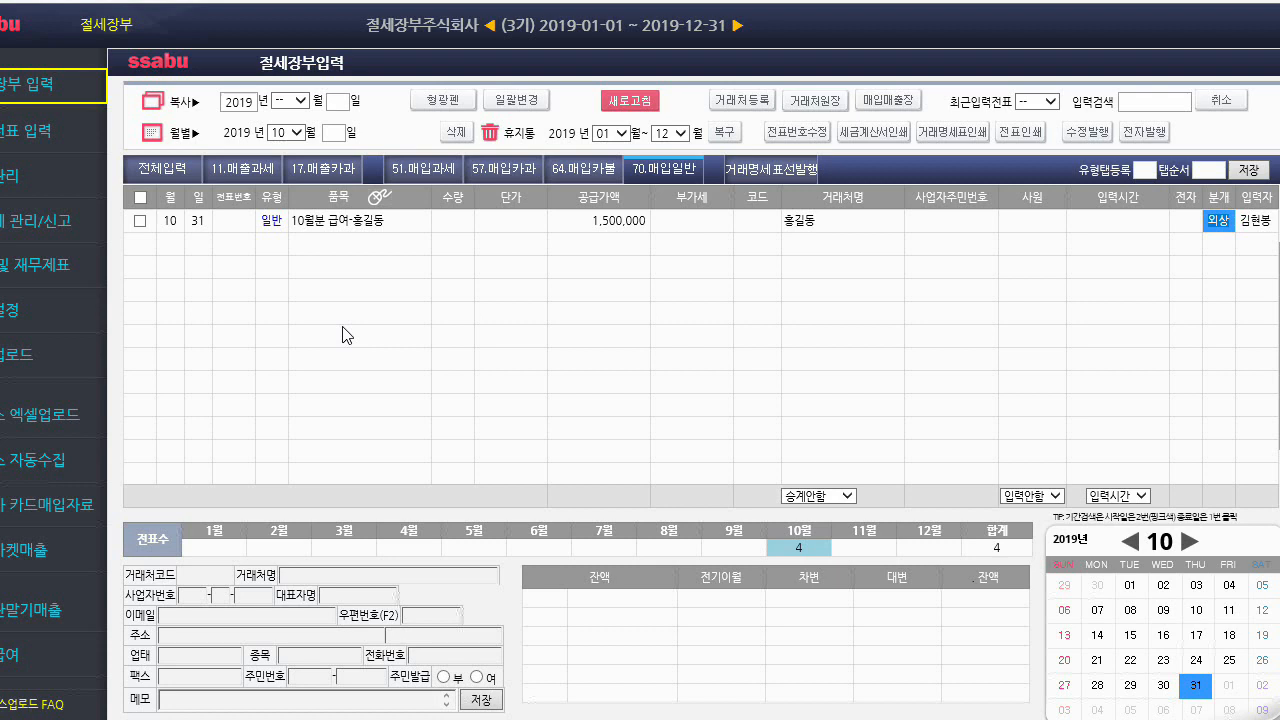
key(1)
key(Return)
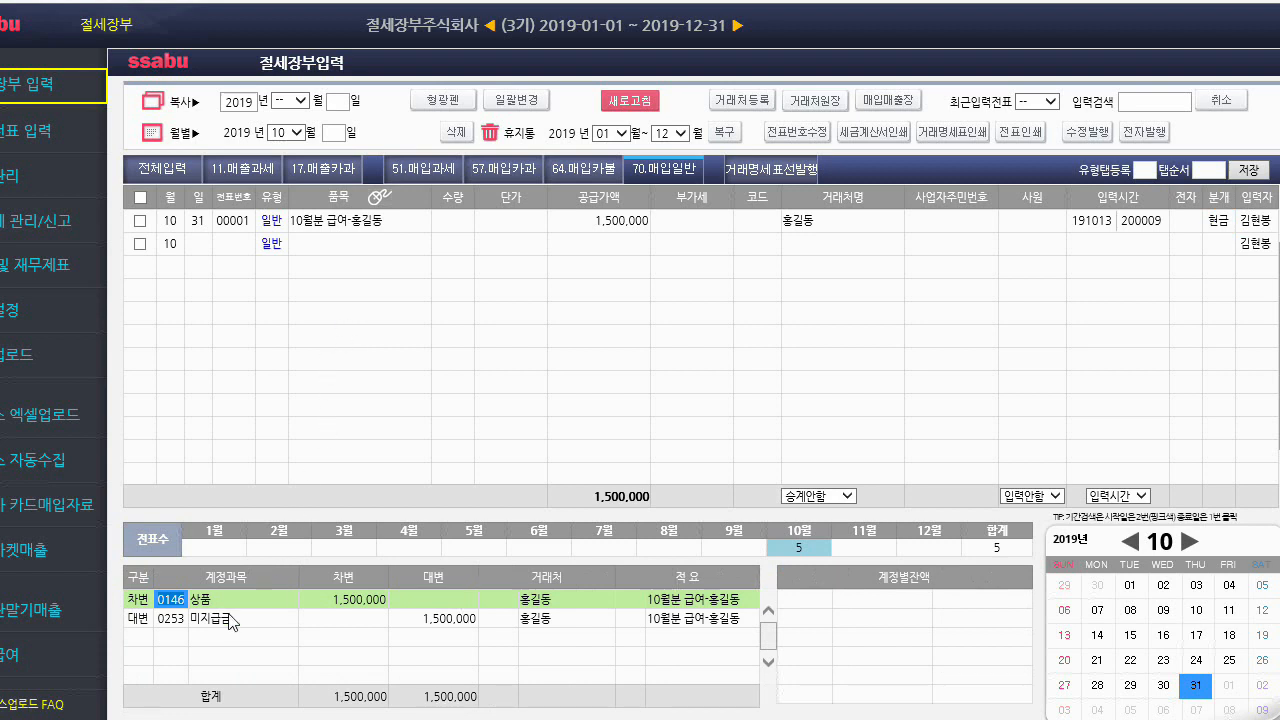
Step: Review the salary entry's type and journal, and set its 분개 type to 9 (일반)
click(1219, 221)
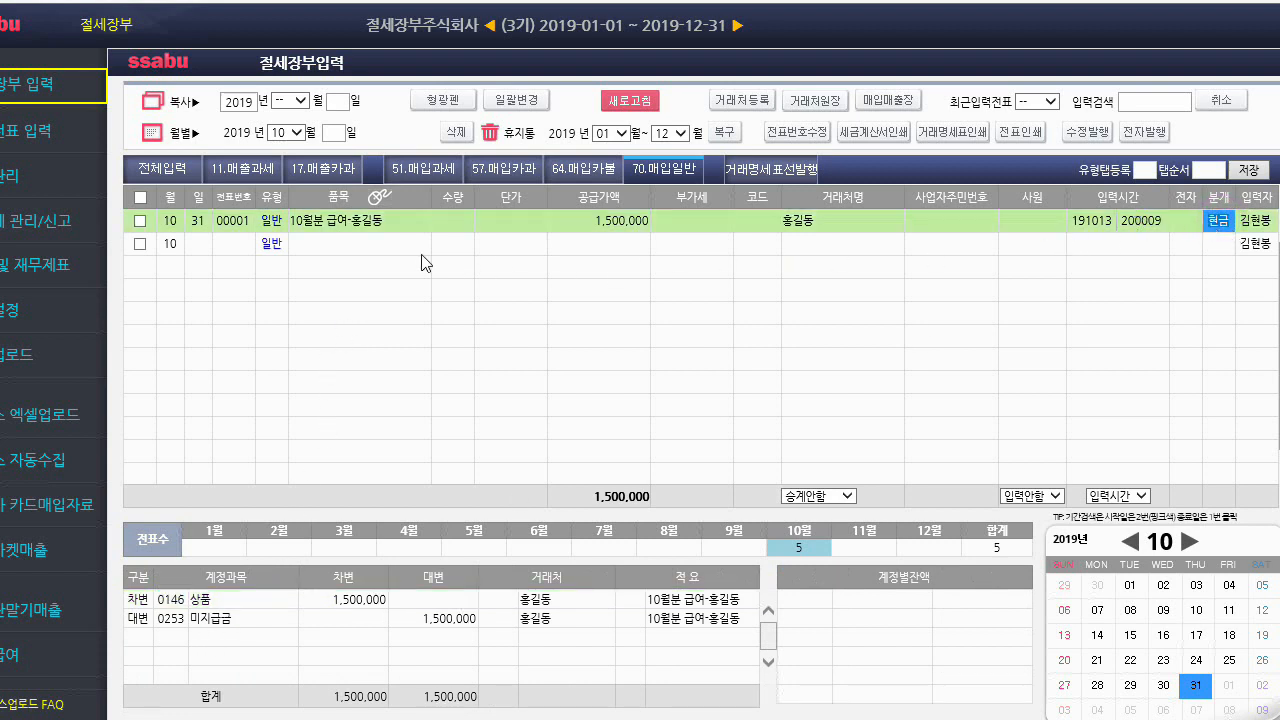
click(272, 221)
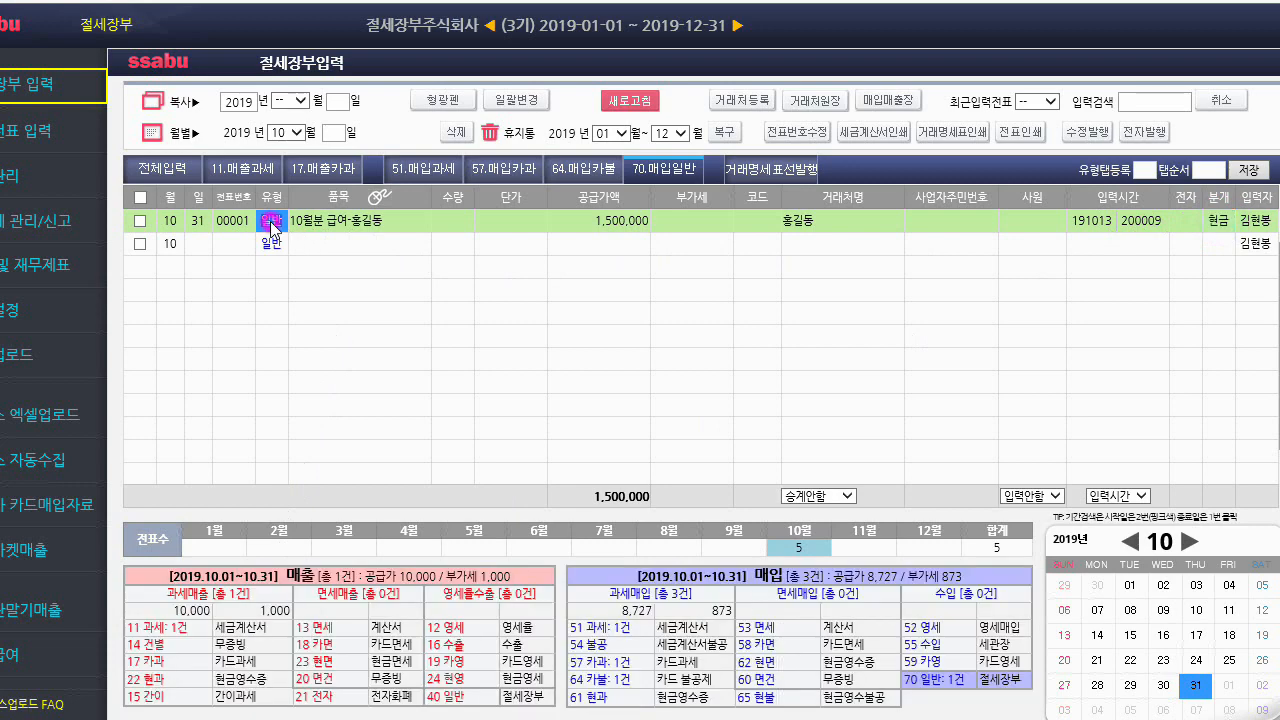
click(1219, 222)
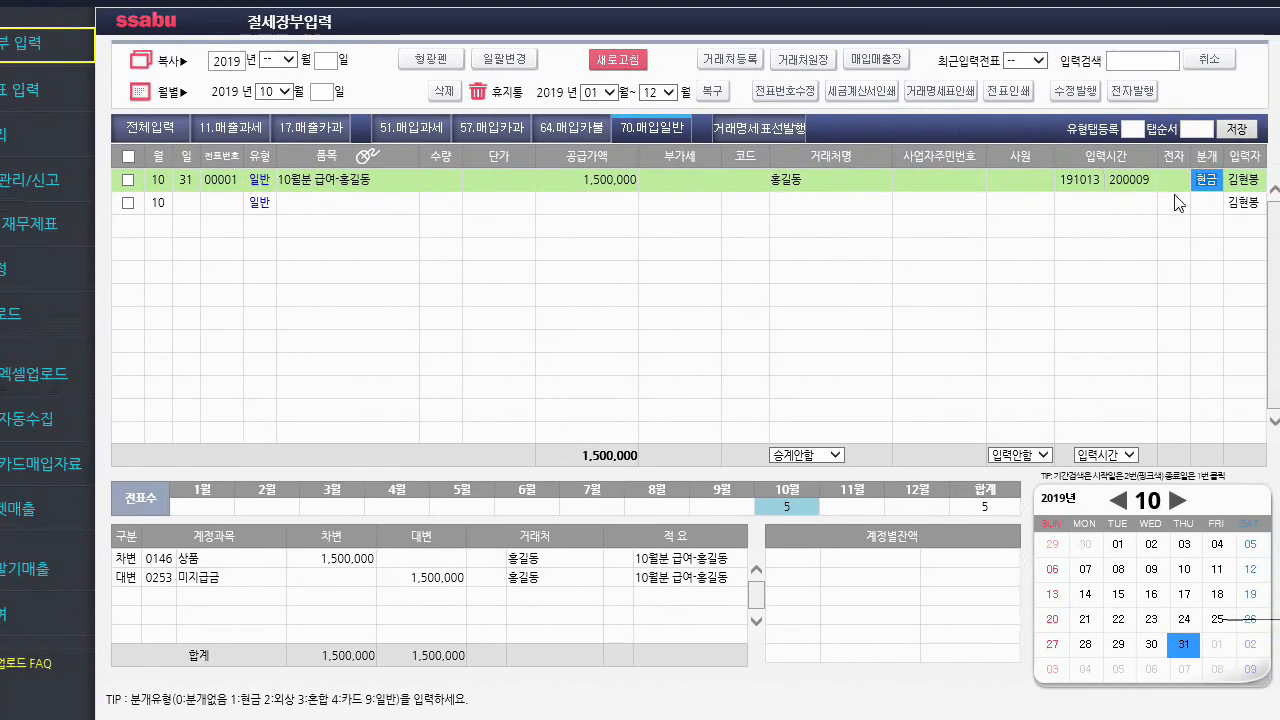
click(1248, 157)
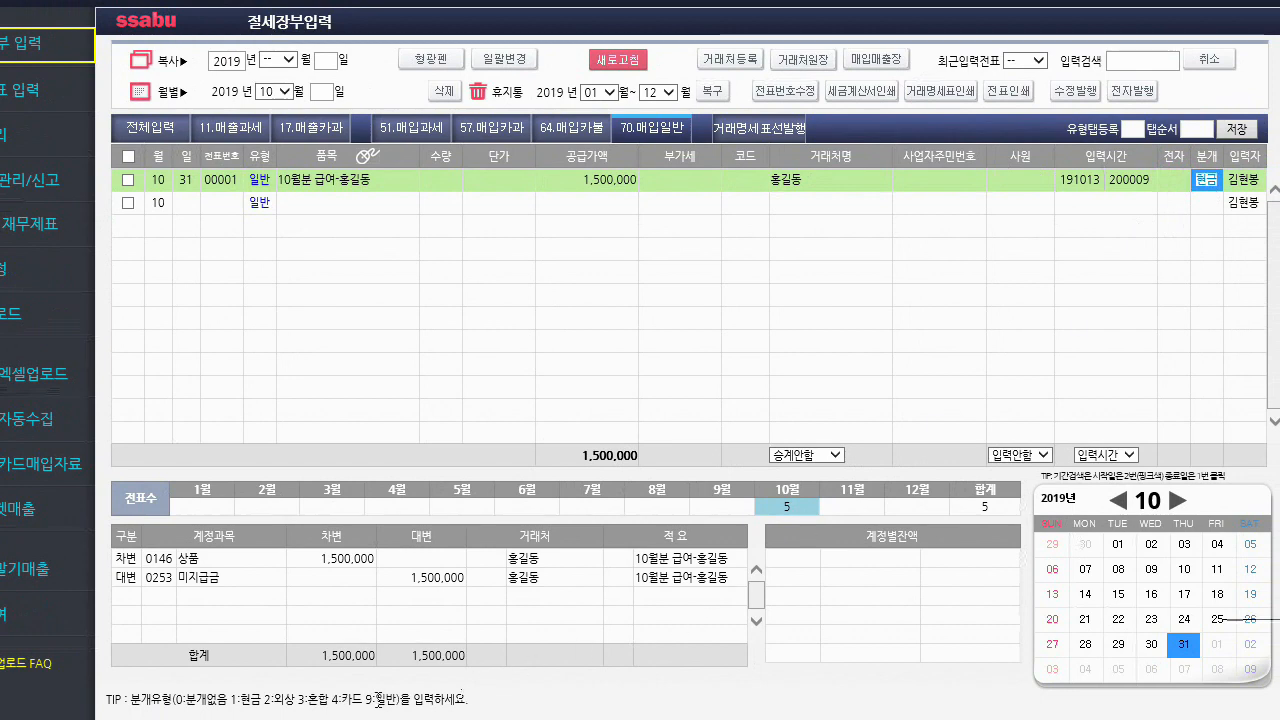
click(1176, 182)
click(1209, 182)
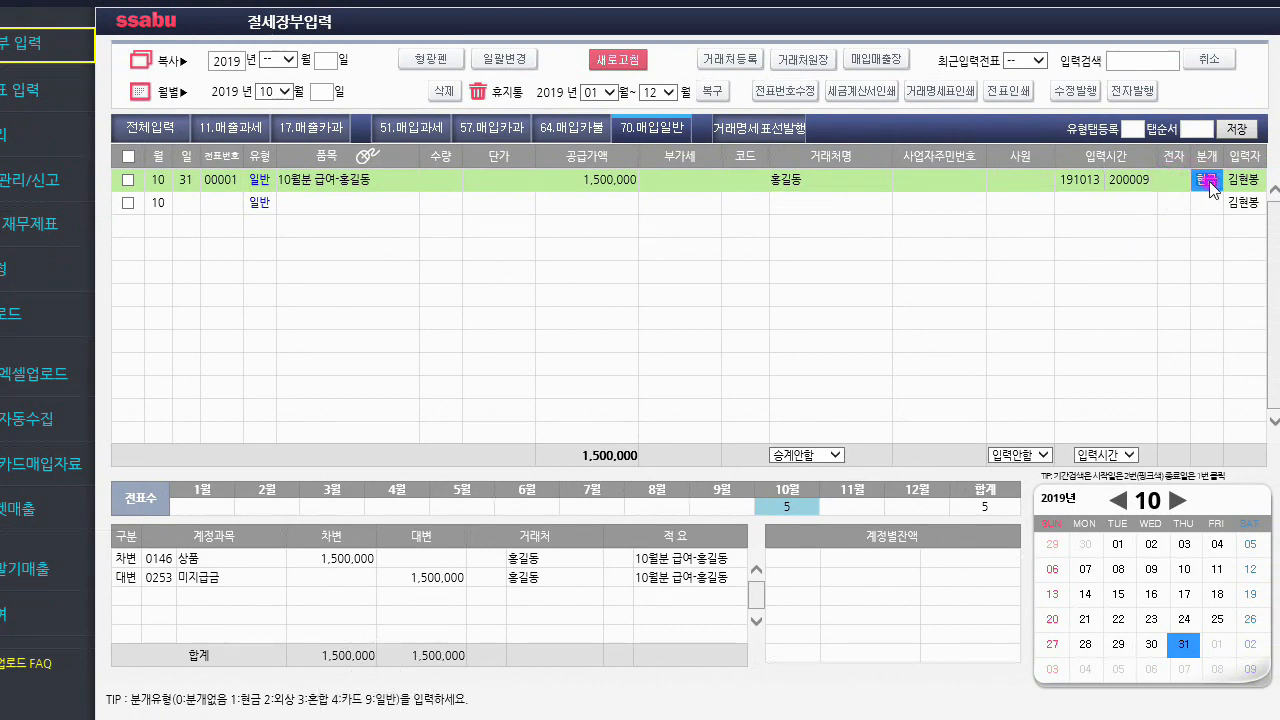
click(1116, 176)
click(1206, 183)
key(9)
key(Return)
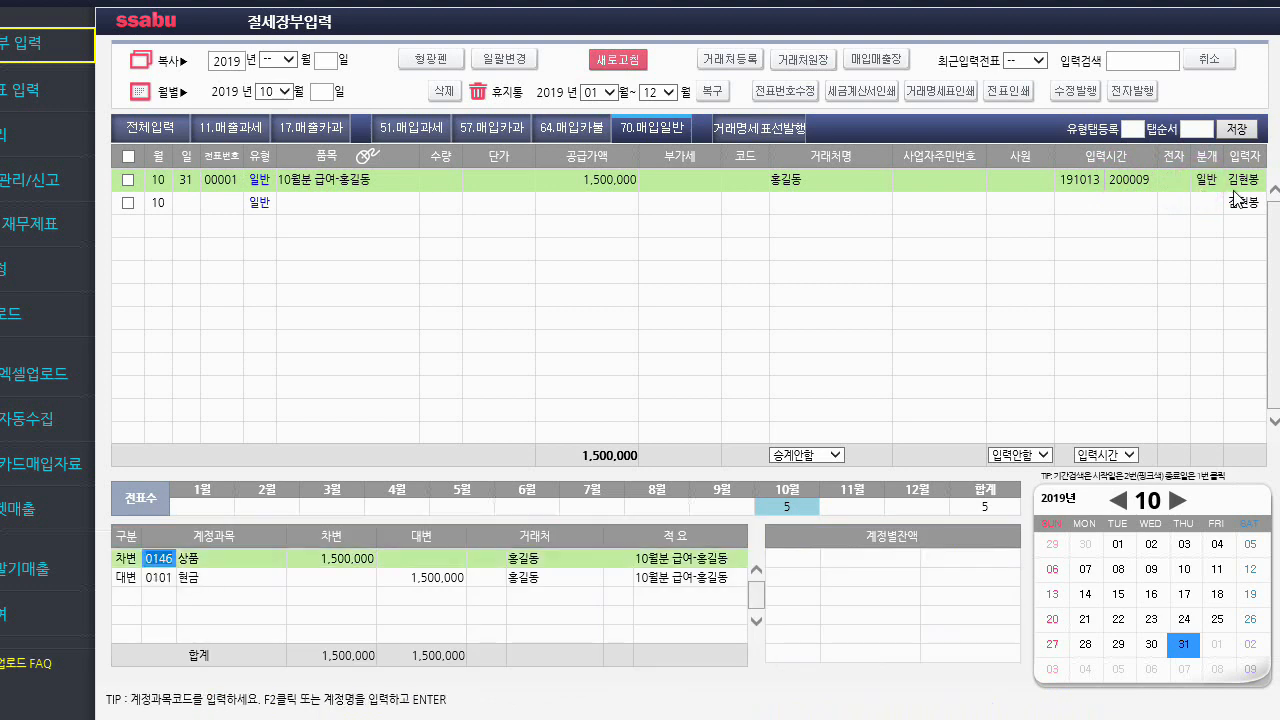
Step: Look up 급여 for the debit account, choose 0802 직원급여, and accept the remaining journal fields of the salary entry
text(ㄱ)
text(여)
key(Return)
key(Down)
key(Down)
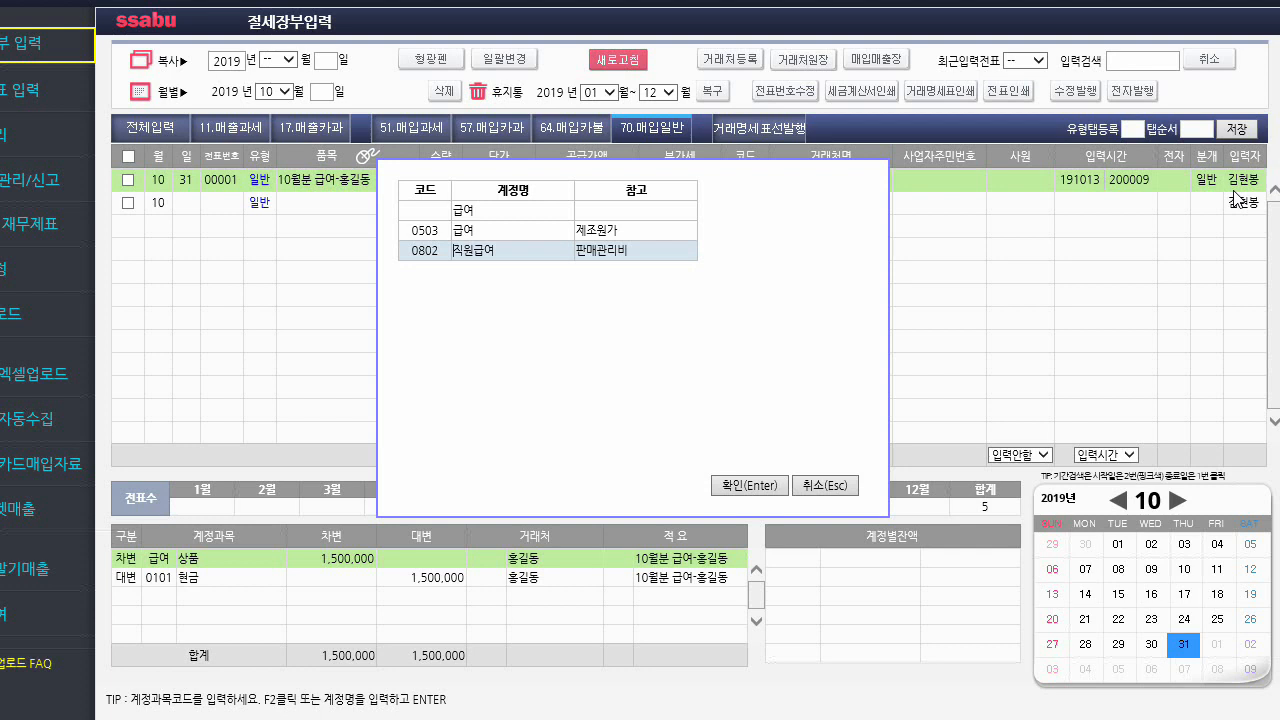
key(Return)
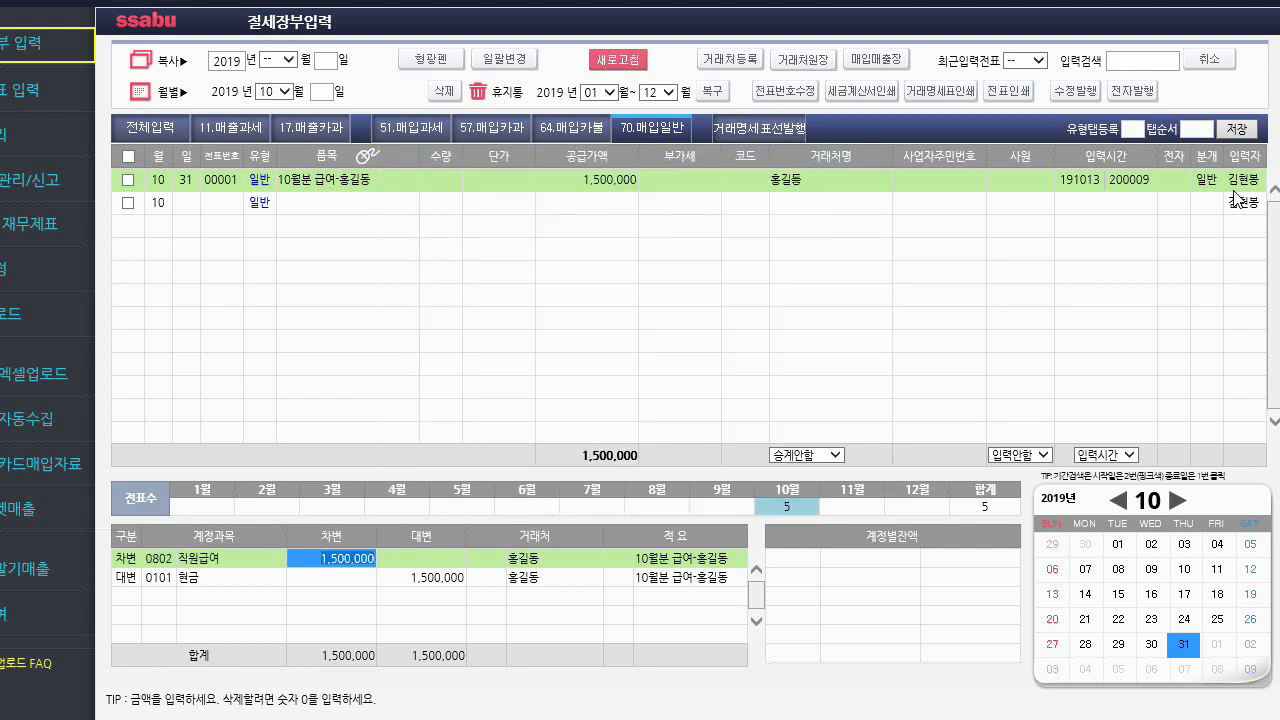
key(Return)
key(Return)
key(Return)
key(Return)
key(Return)
key(Return)
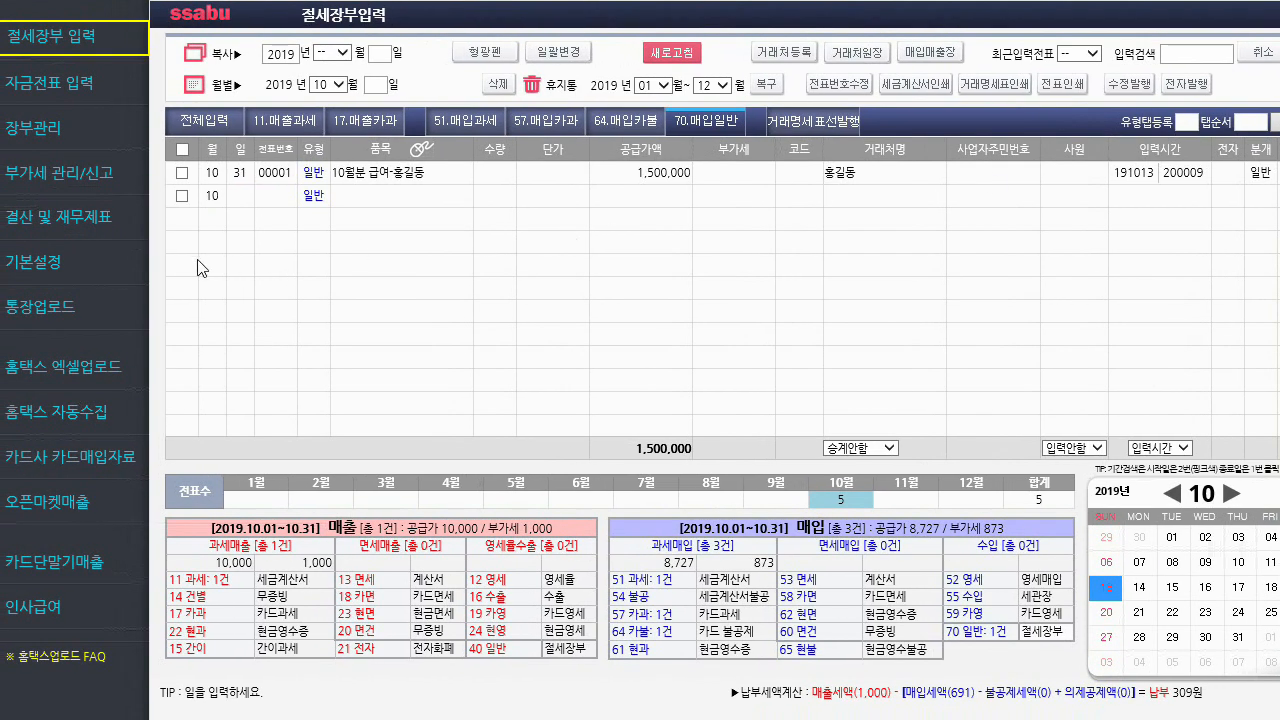
Step: In 계정과목 및 적요 under 기본설정, set the 제조원가 accounts (0501-0600) to unused and save the setting
click(28, 270)
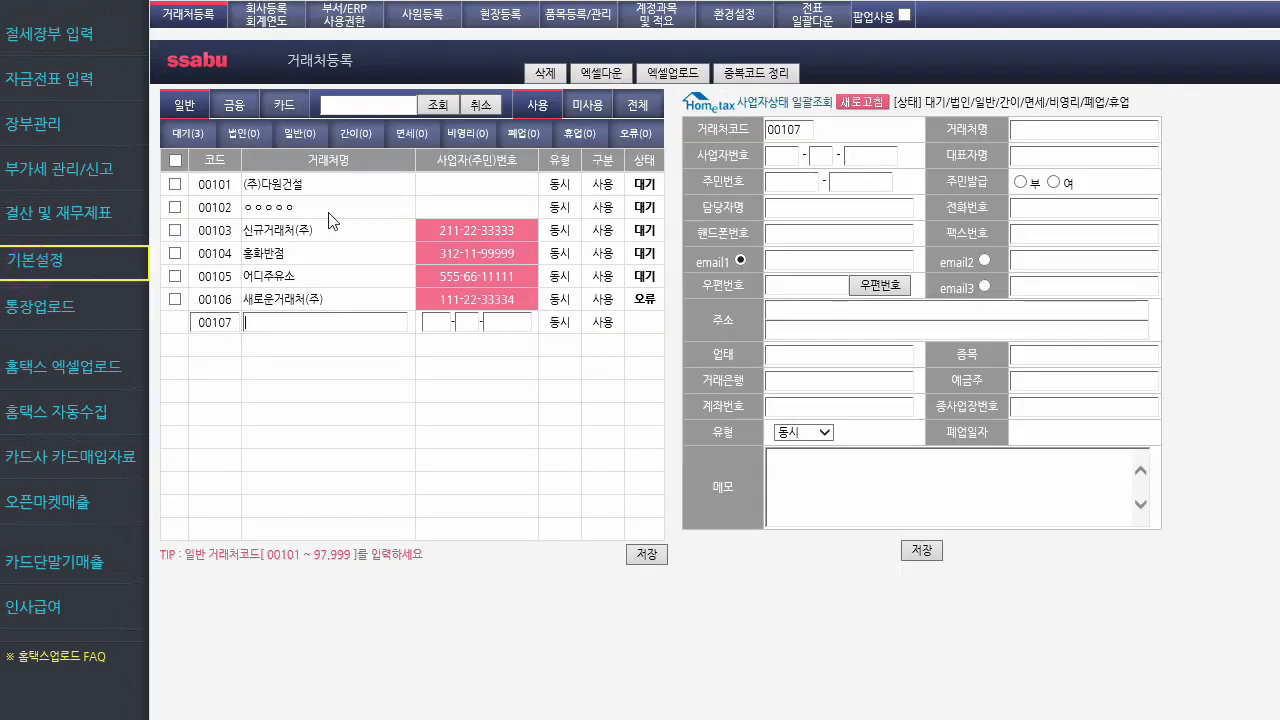
click(658, 16)
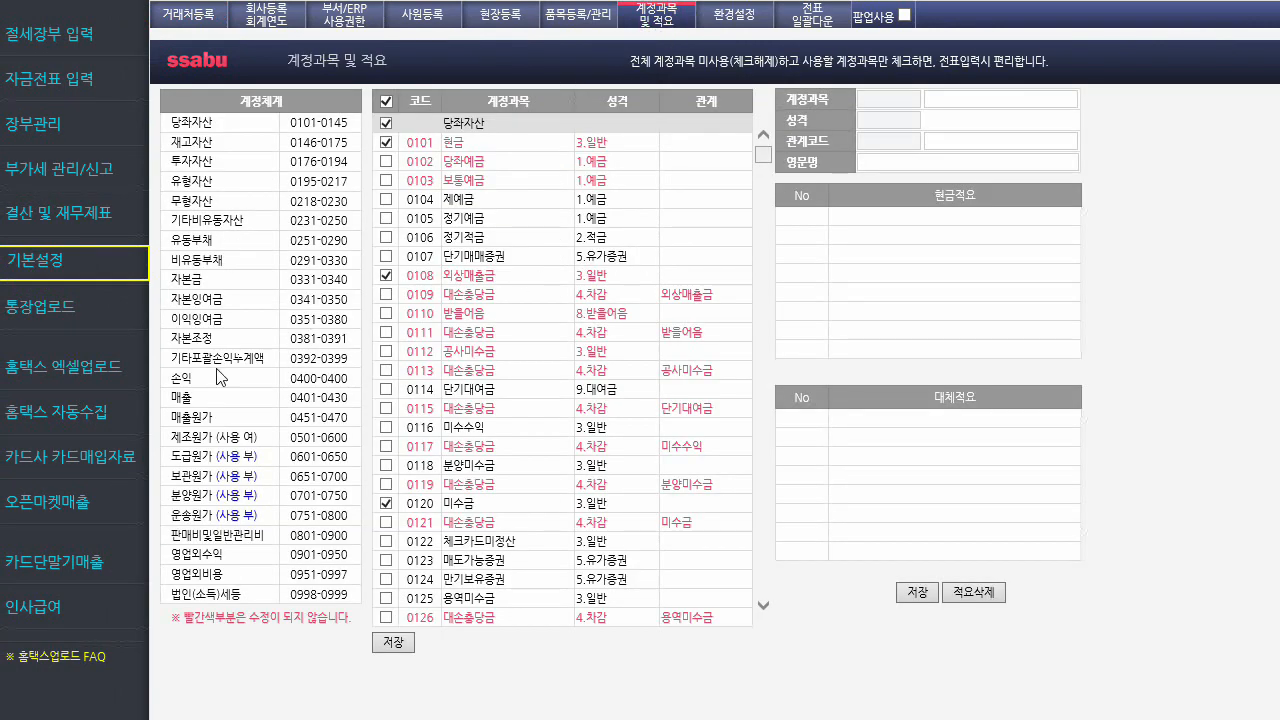
click(248, 437)
scroll(248, 437, down, 1)
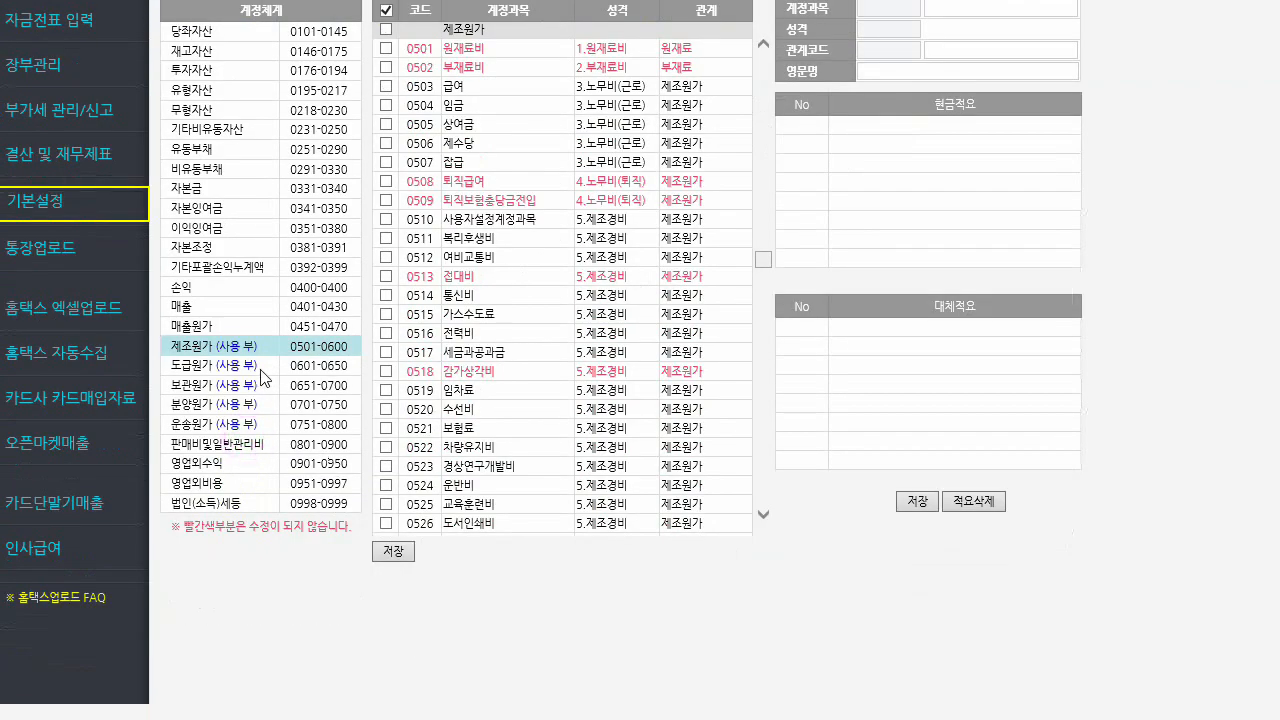
click(383, 554)
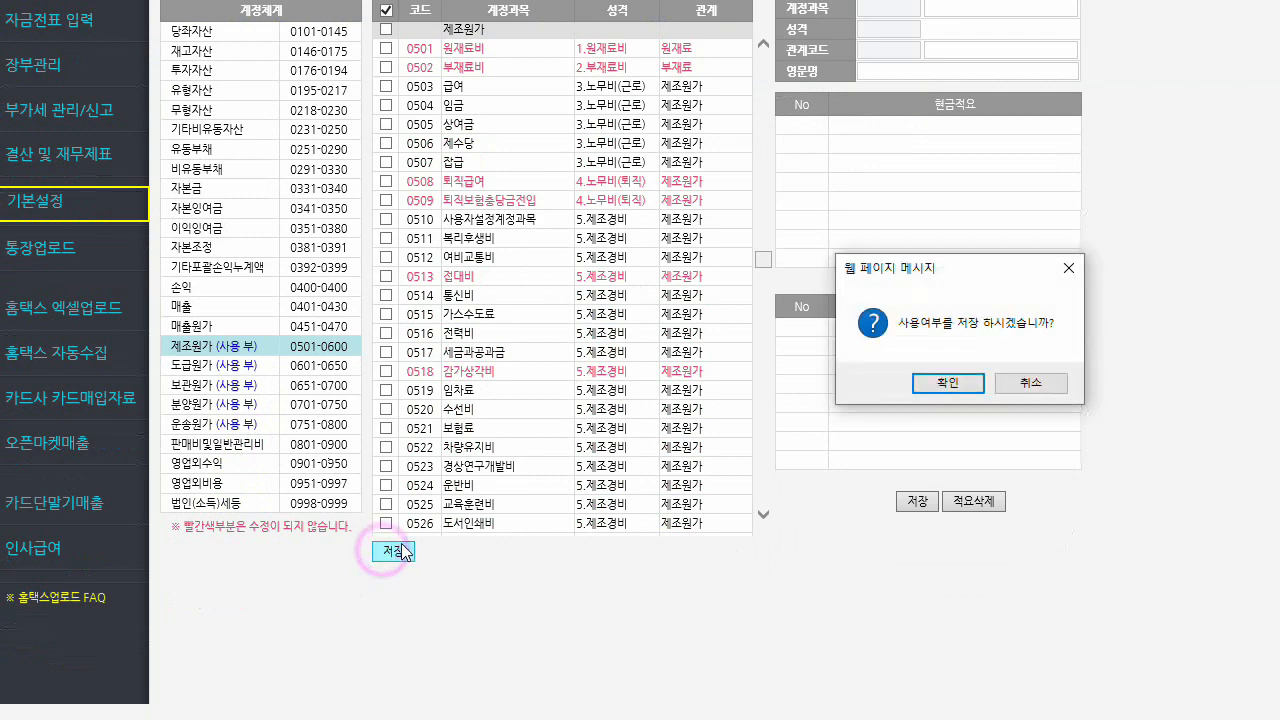
click(948, 384)
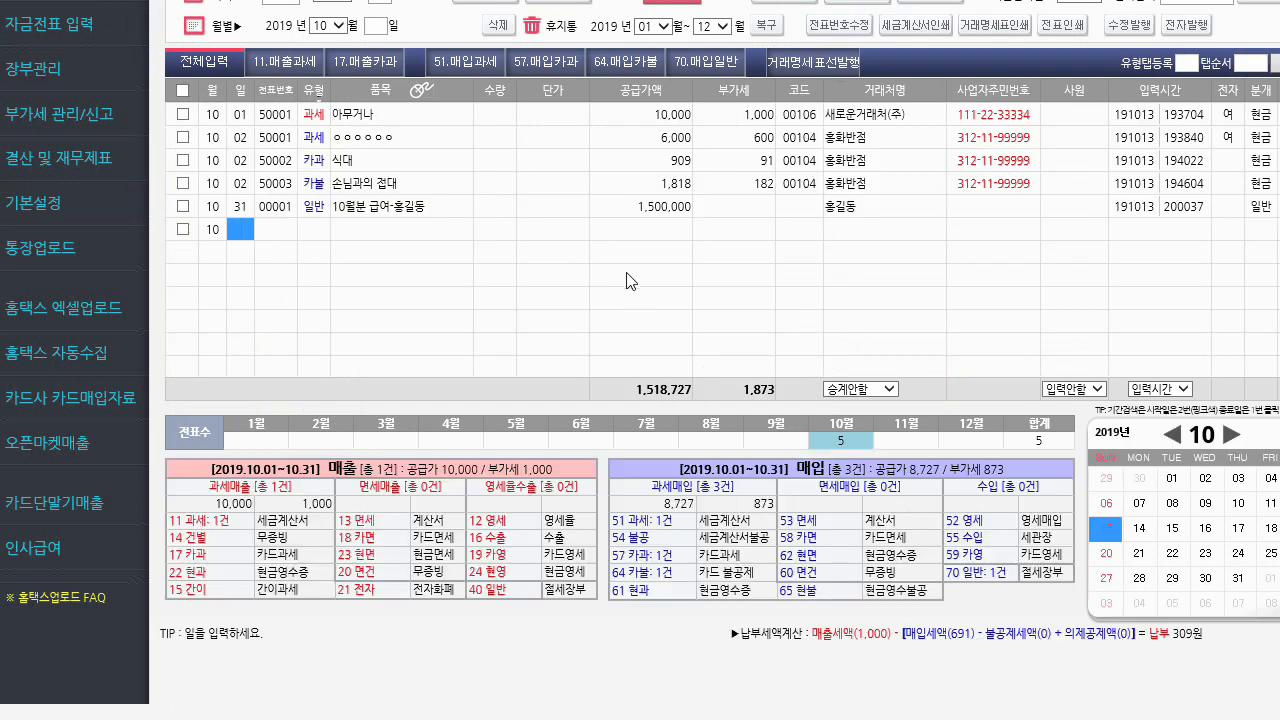
Step: Examine the journal entry and debit account code of the 10월분 급여 purchase in 절세장부 입력
click(1260, 206)
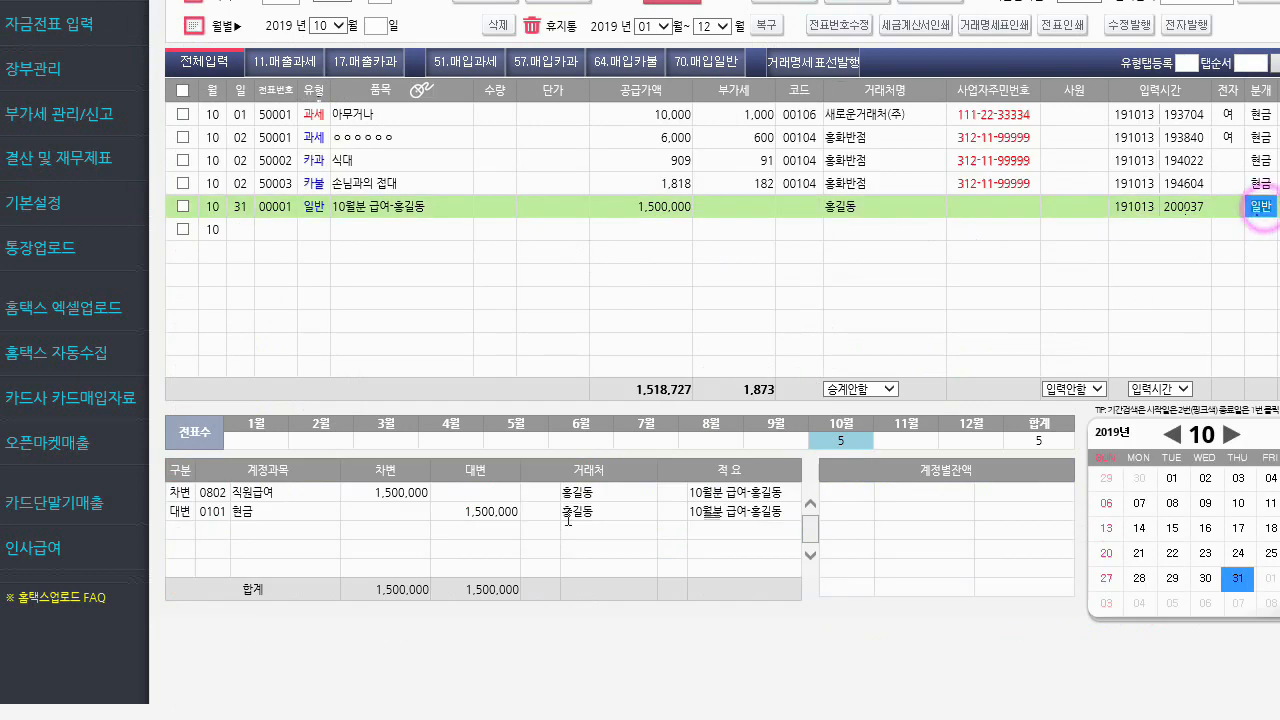
click(212, 492)
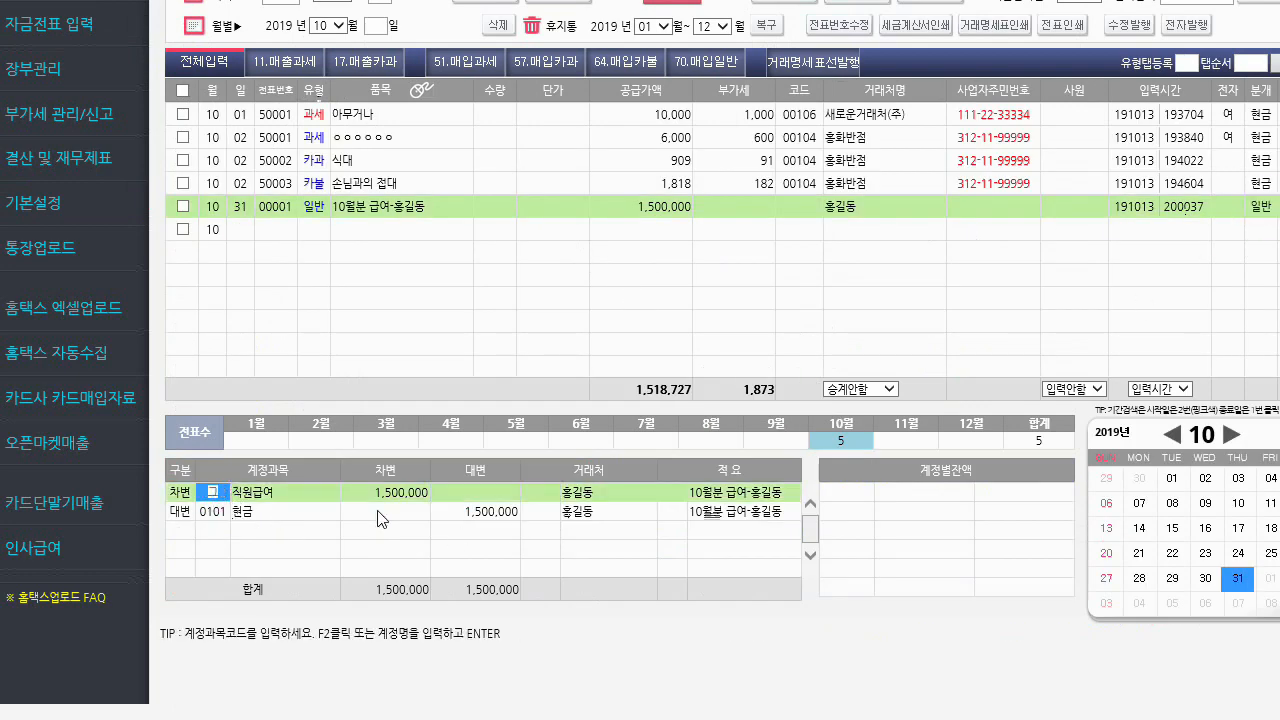
key(Return)
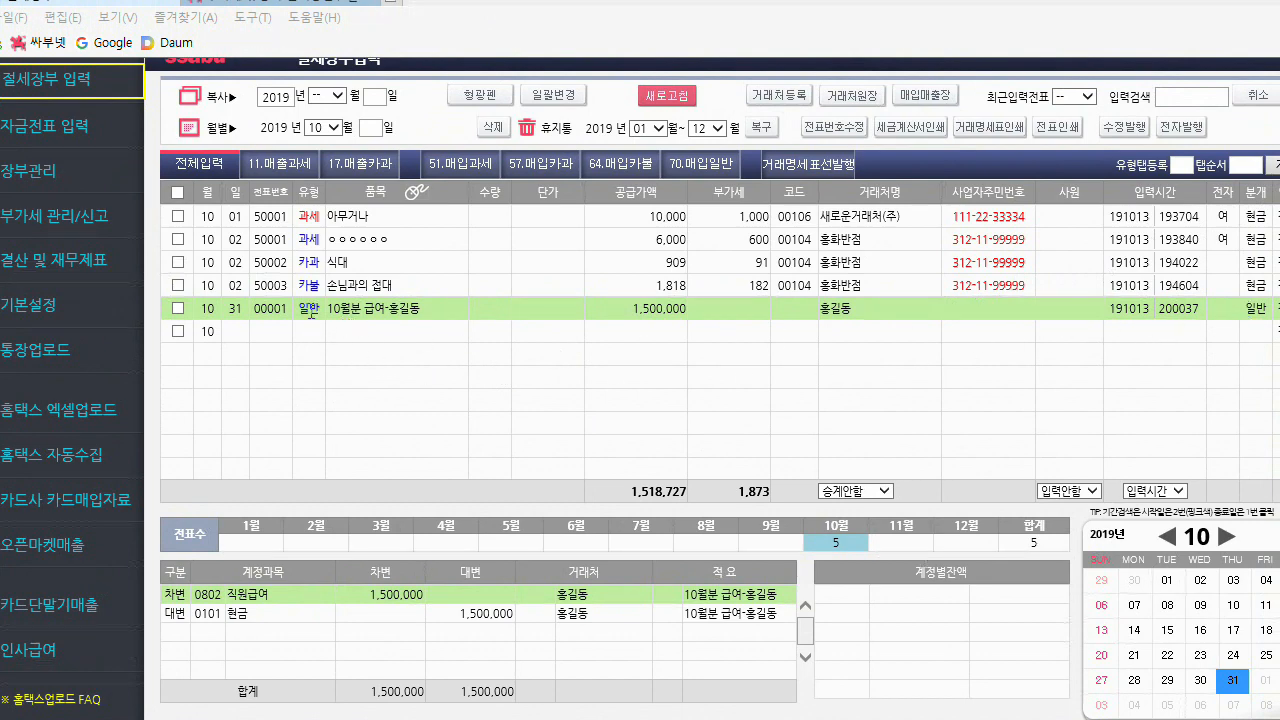
Step: Display the VAT type of the 10월분 급여 purchase, and switch the 입력시간 column to 입력방법
click(311, 310)
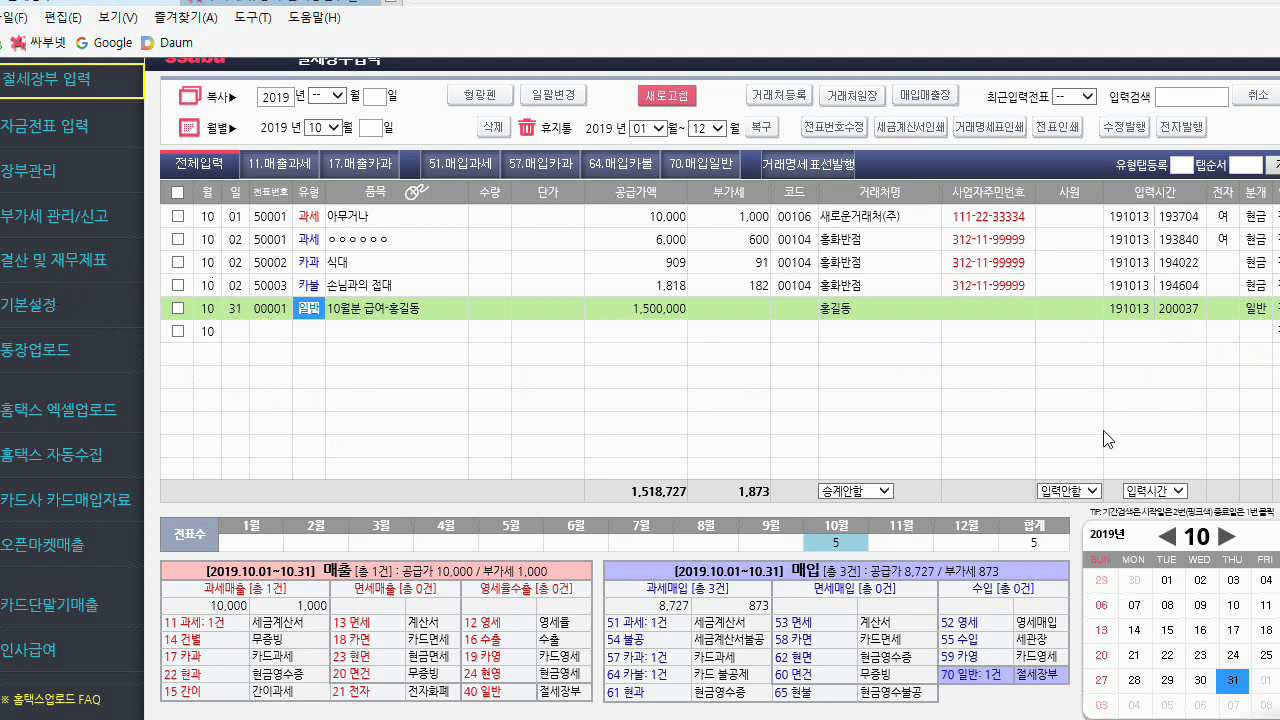
click(1176, 491)
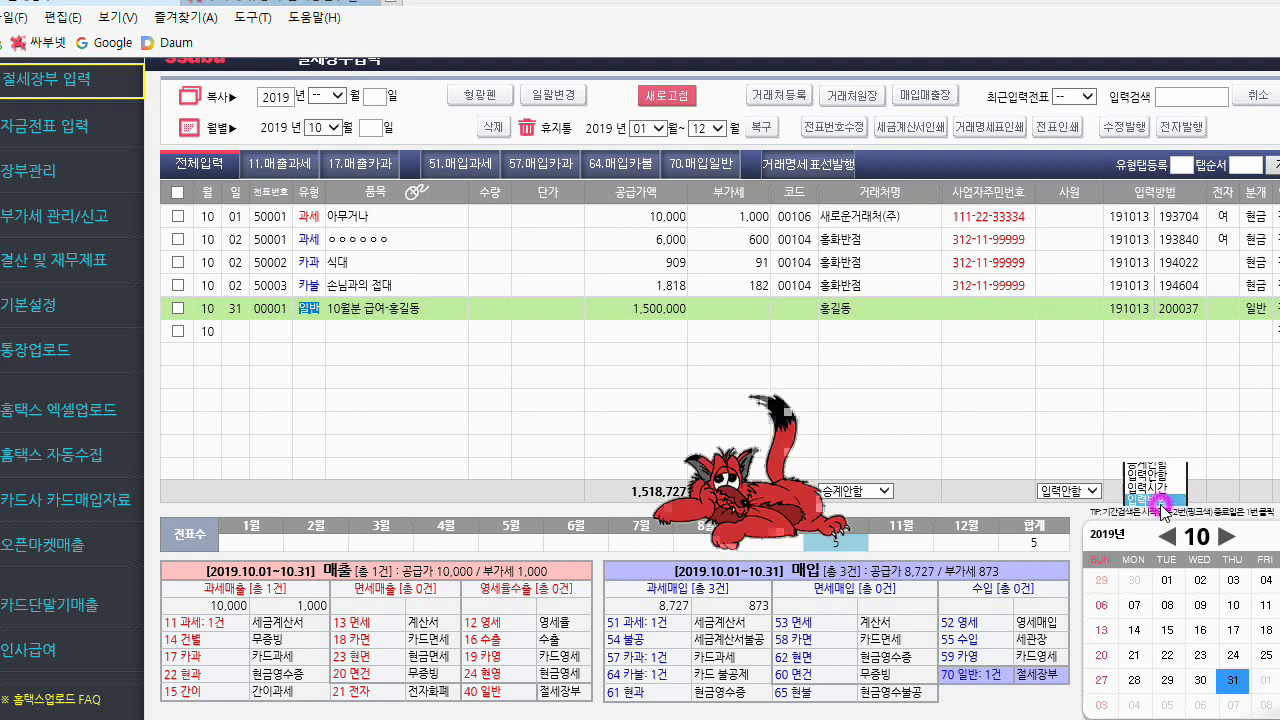
click(1158, 502)
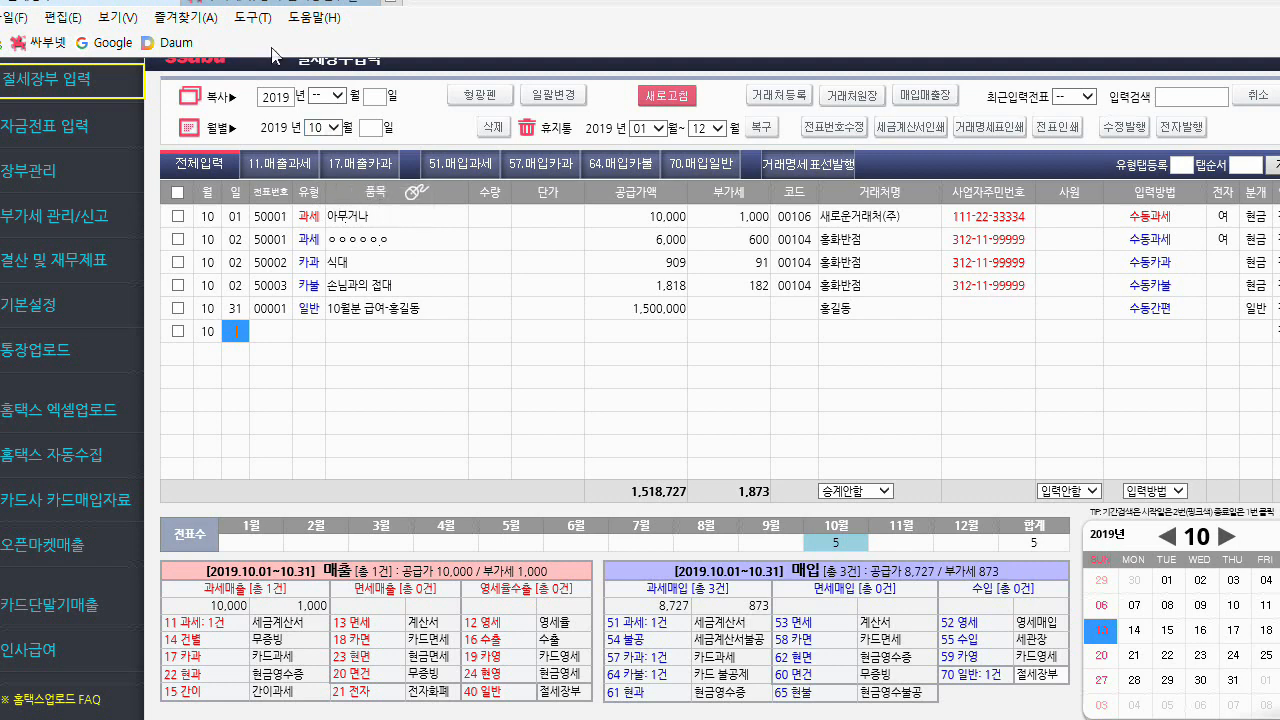
Step: Display the 절세장부 usage and additional automatic journal settings in 환경설정
click(240, 2)
scroll(530, 212, up, 2)
click(140, 2)
click(28, 315)
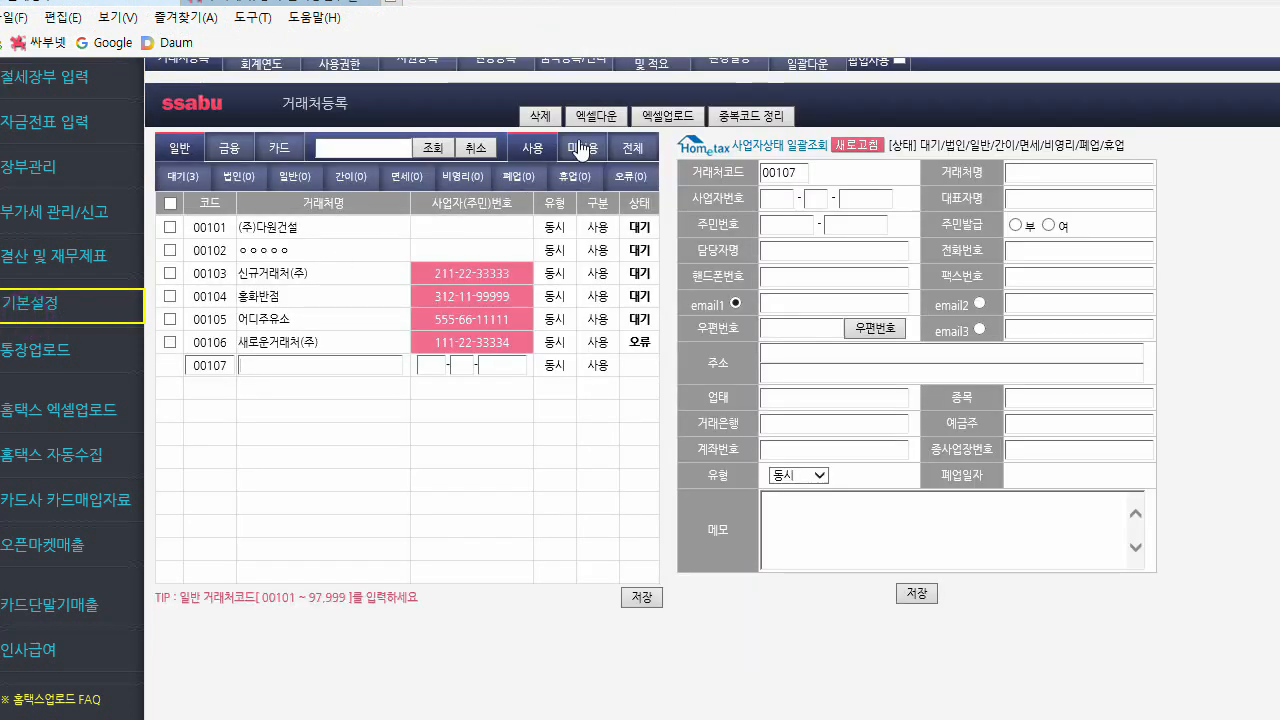
click(730, 62)
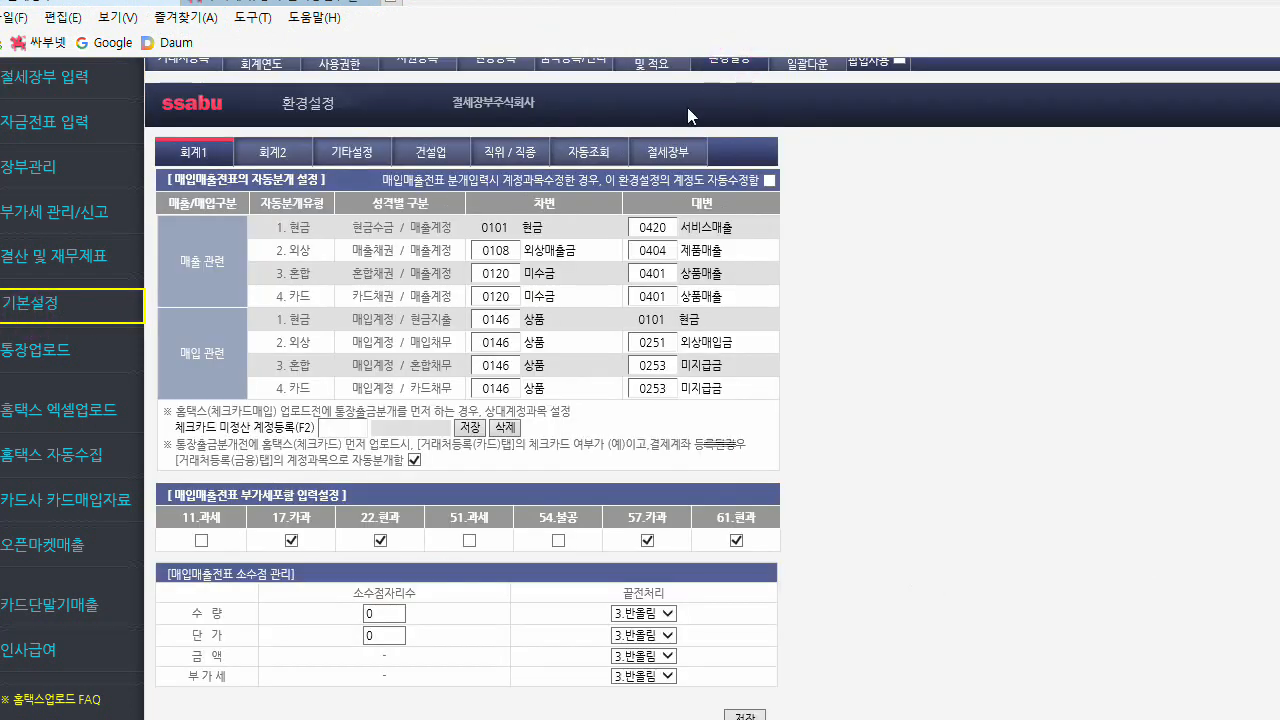
click(660, 156)
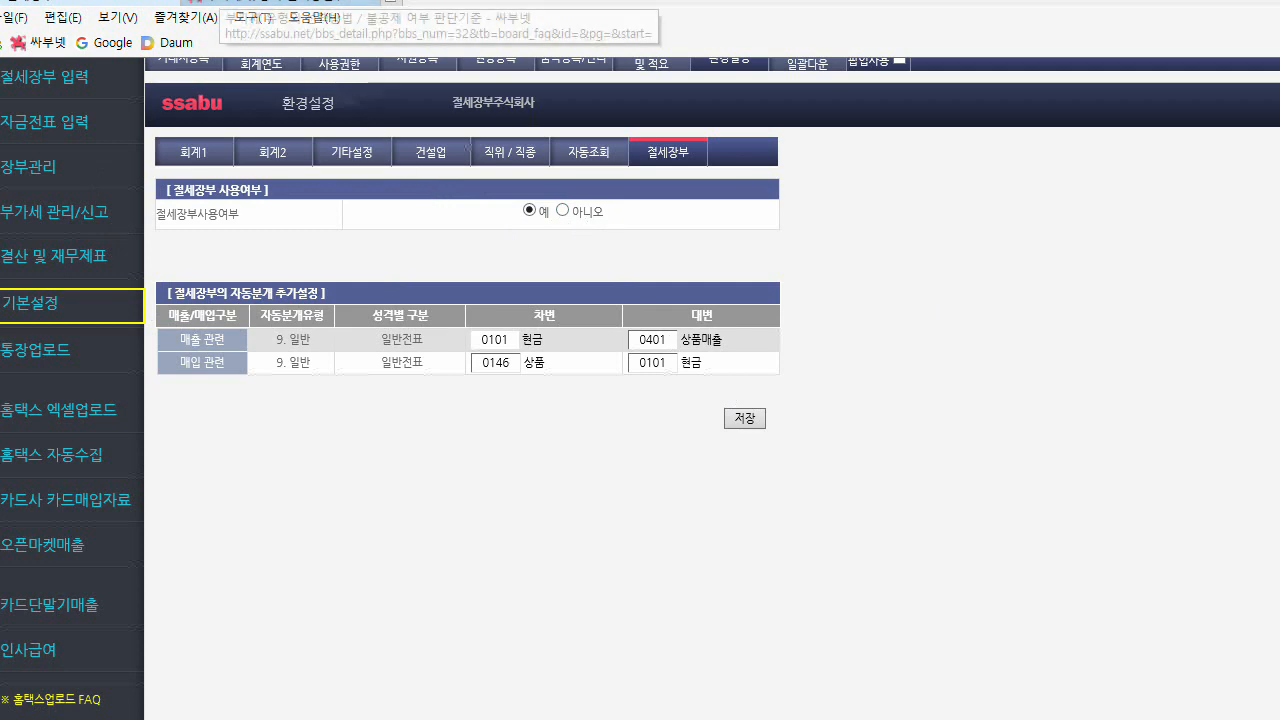
Step: Open the 싸부넷 ERP 데모체험 from the 싸부넷 website to view its menu, and return to the 절세장부 settings
click(280, 6)
mouse_move(450, 220)
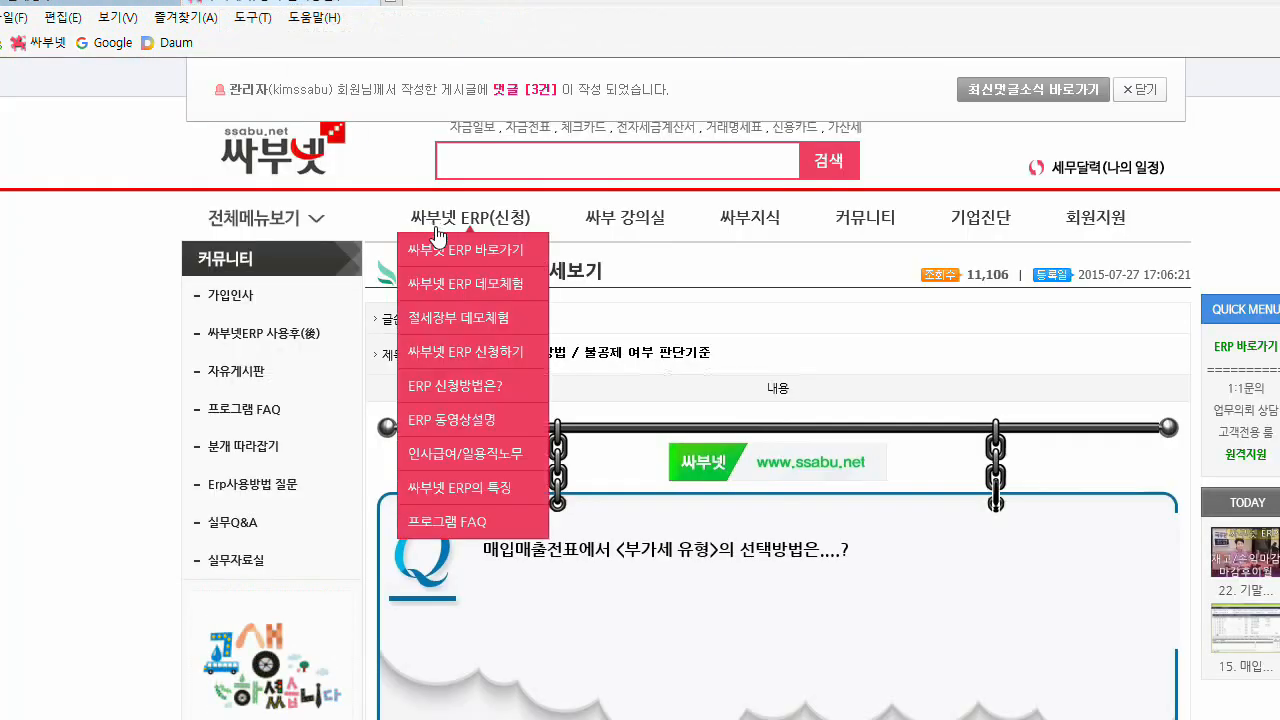
click(465, 290)
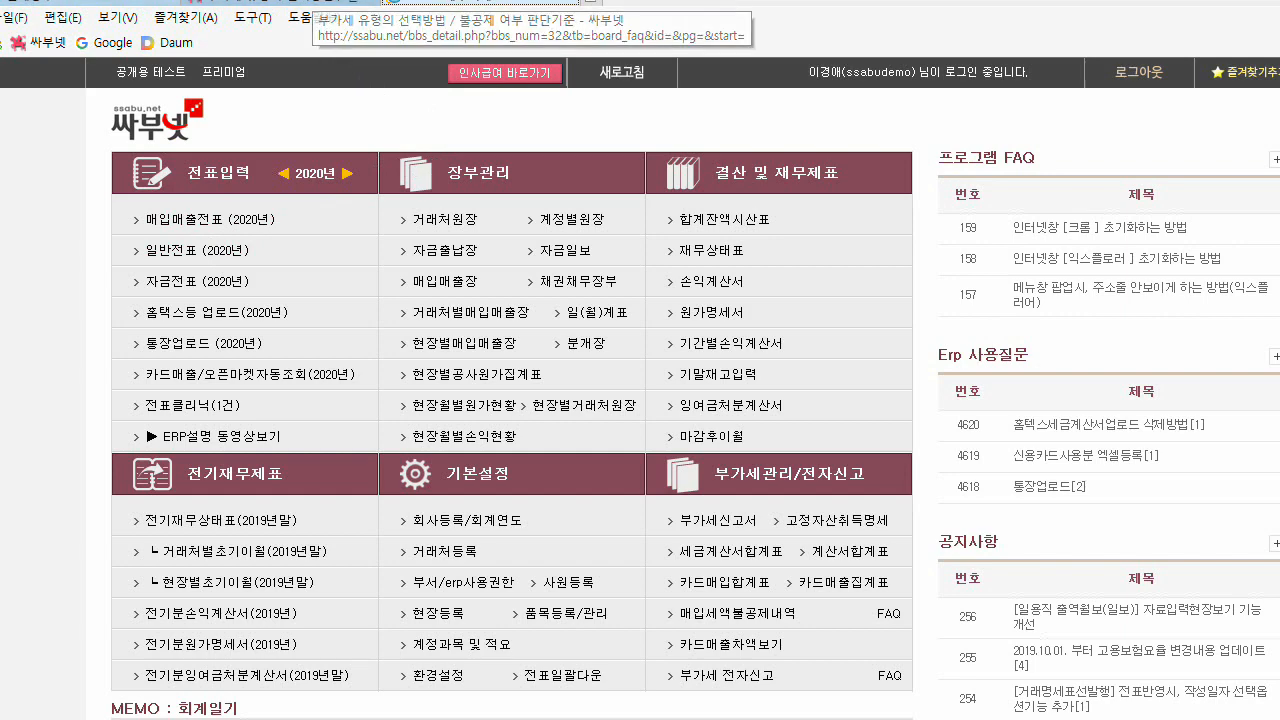
click(100, 2)
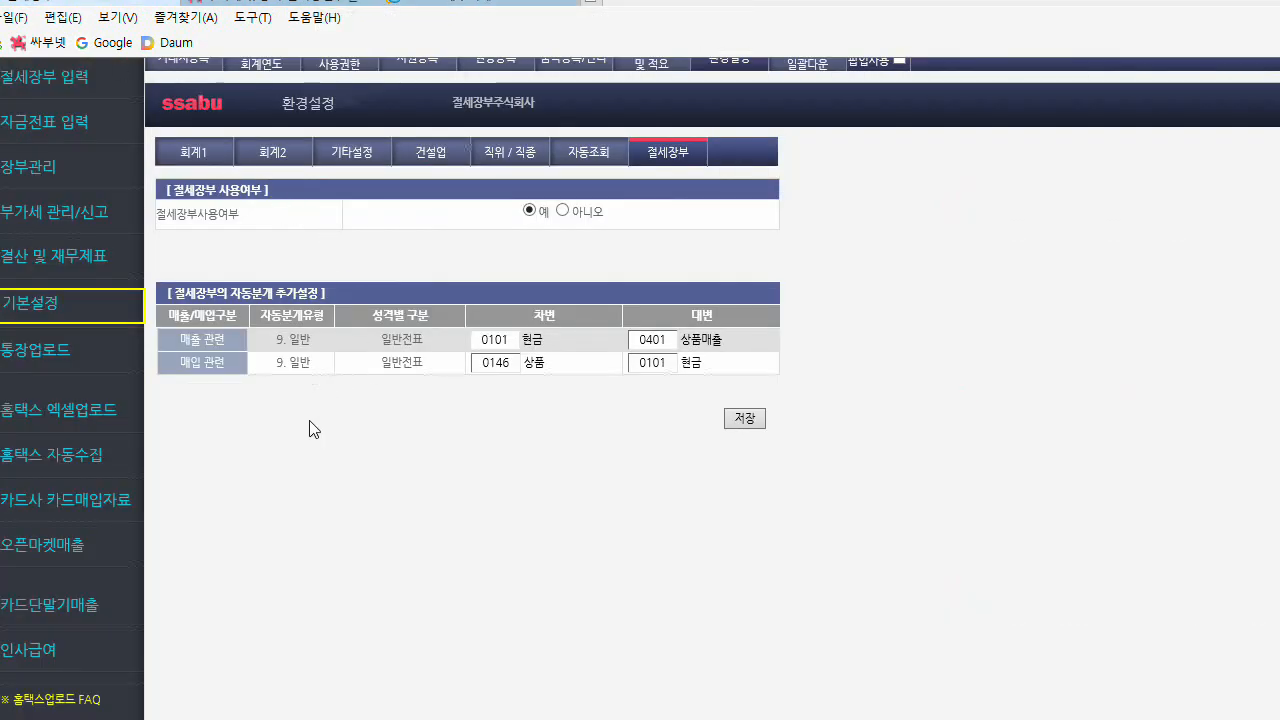
Step: Display the 절세장부 입력 list, the 홈택스 엑셀업로드 tax invoice page and the 홈택스 자동수집 section in turn
click(325, 244)
click(55, 80)
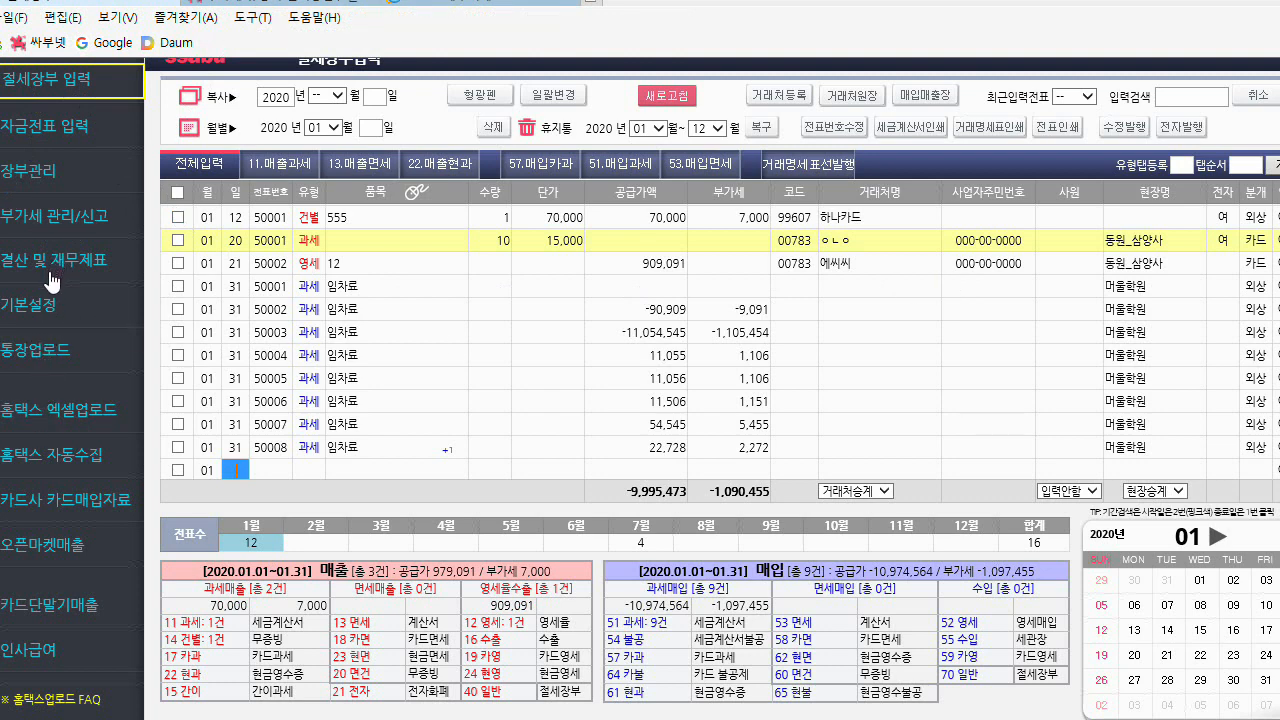
click(77, 418)
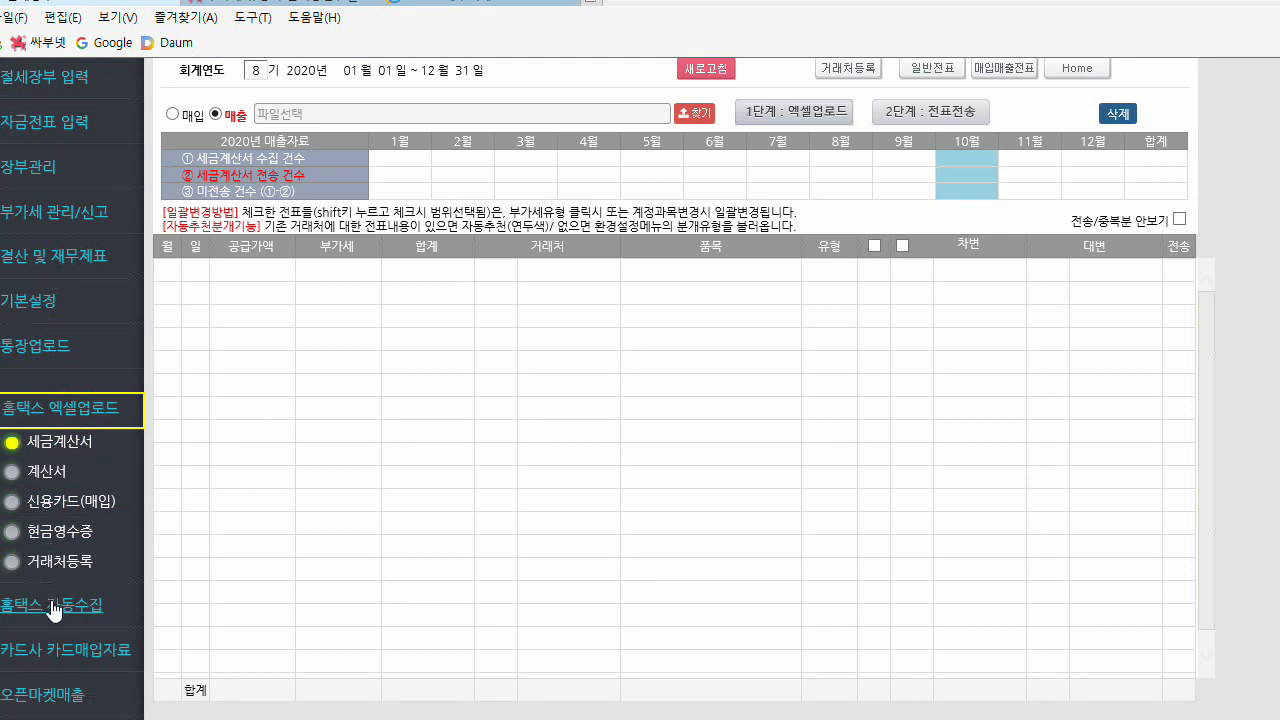
click(54, 609)
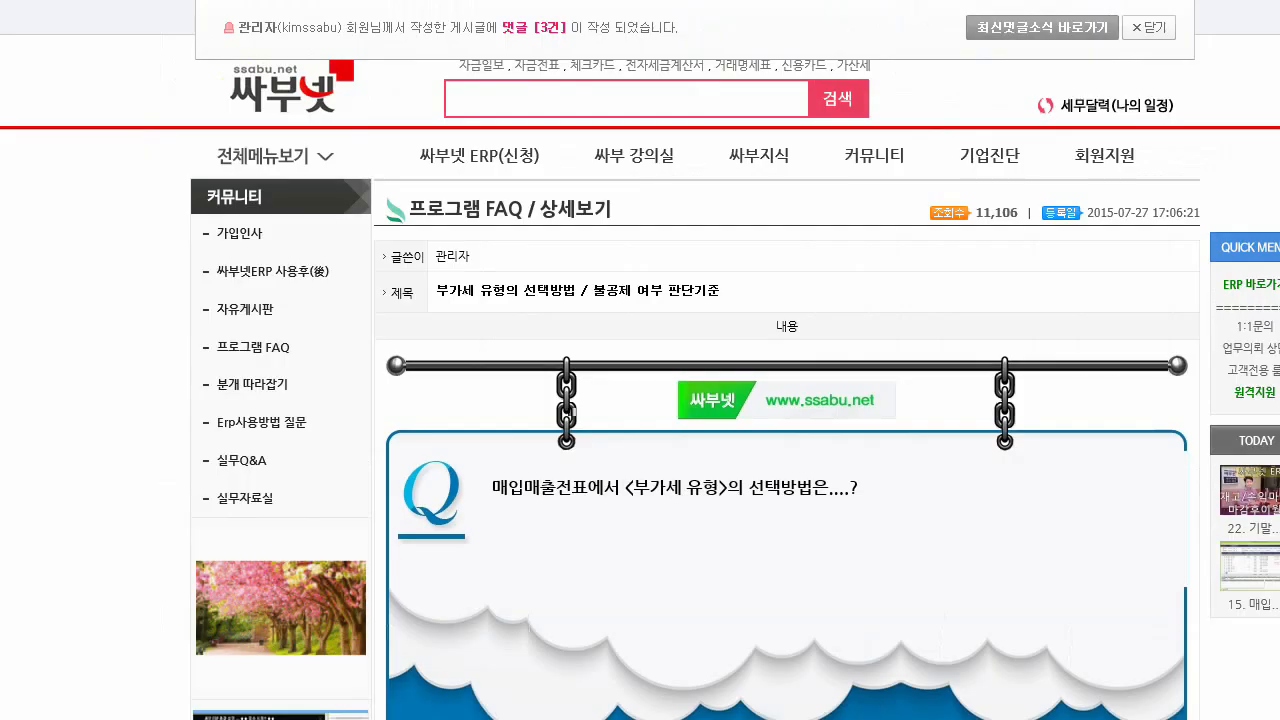
Step: Browse the 홈택스업로드 category of the 프로그램 FAQ on the 싸부넷 website
mouse_move(848, 163)
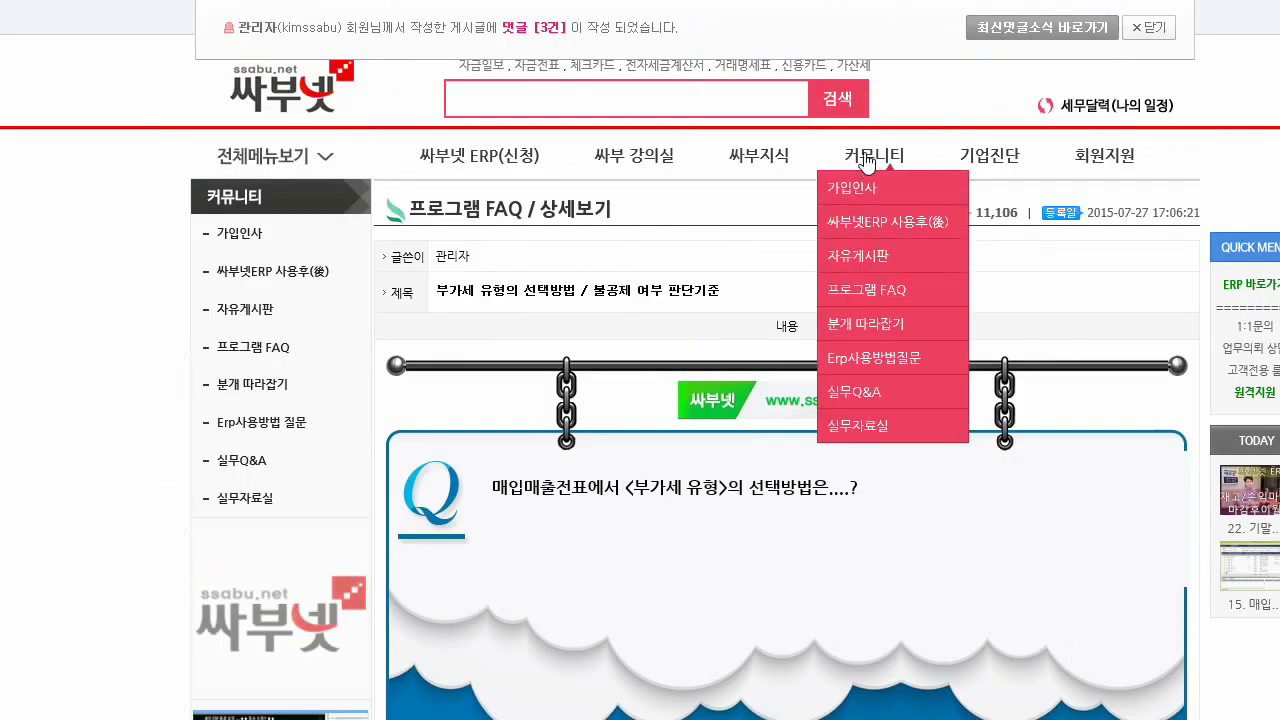
click(879, 301)
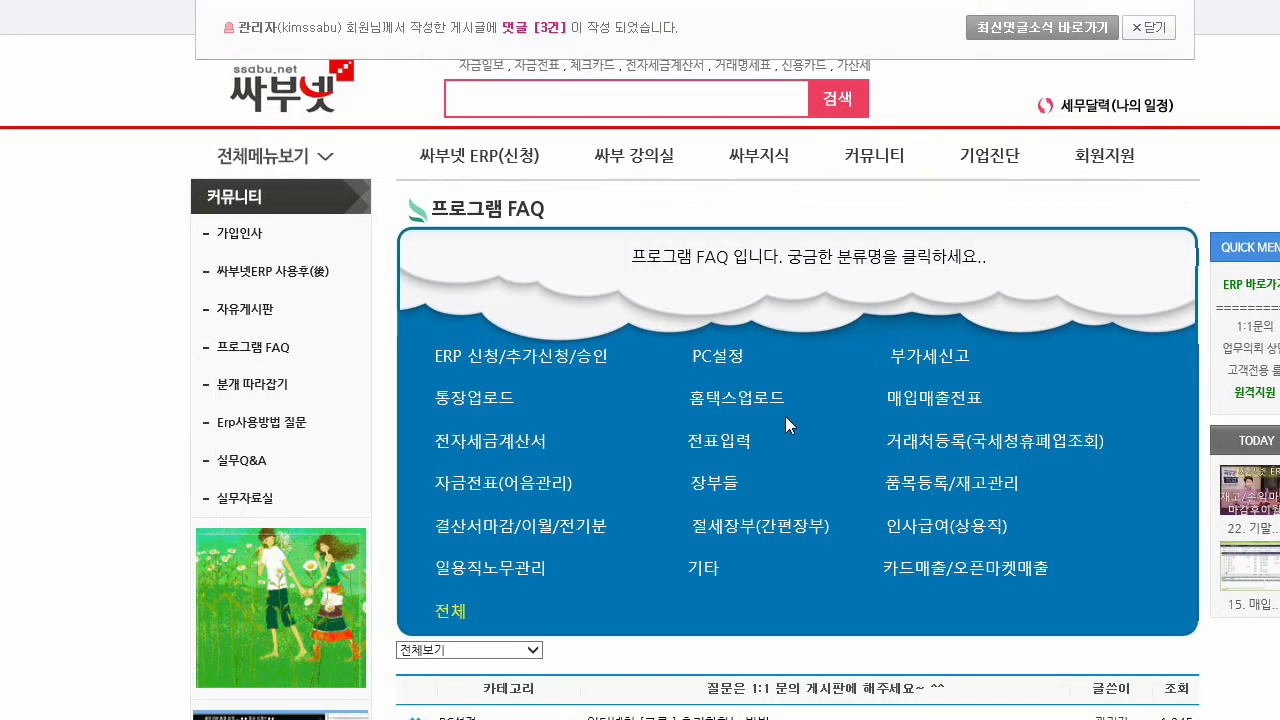
click(741, 402)
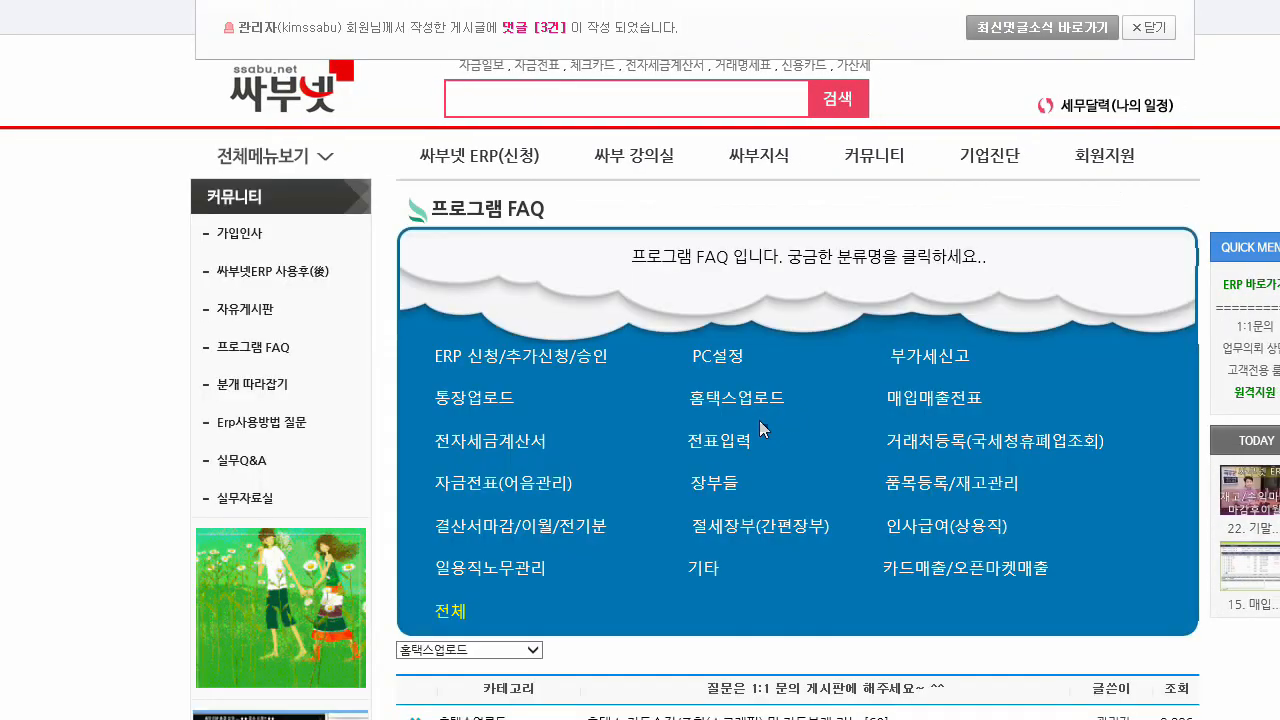
scroll(781, 415, down, 5)
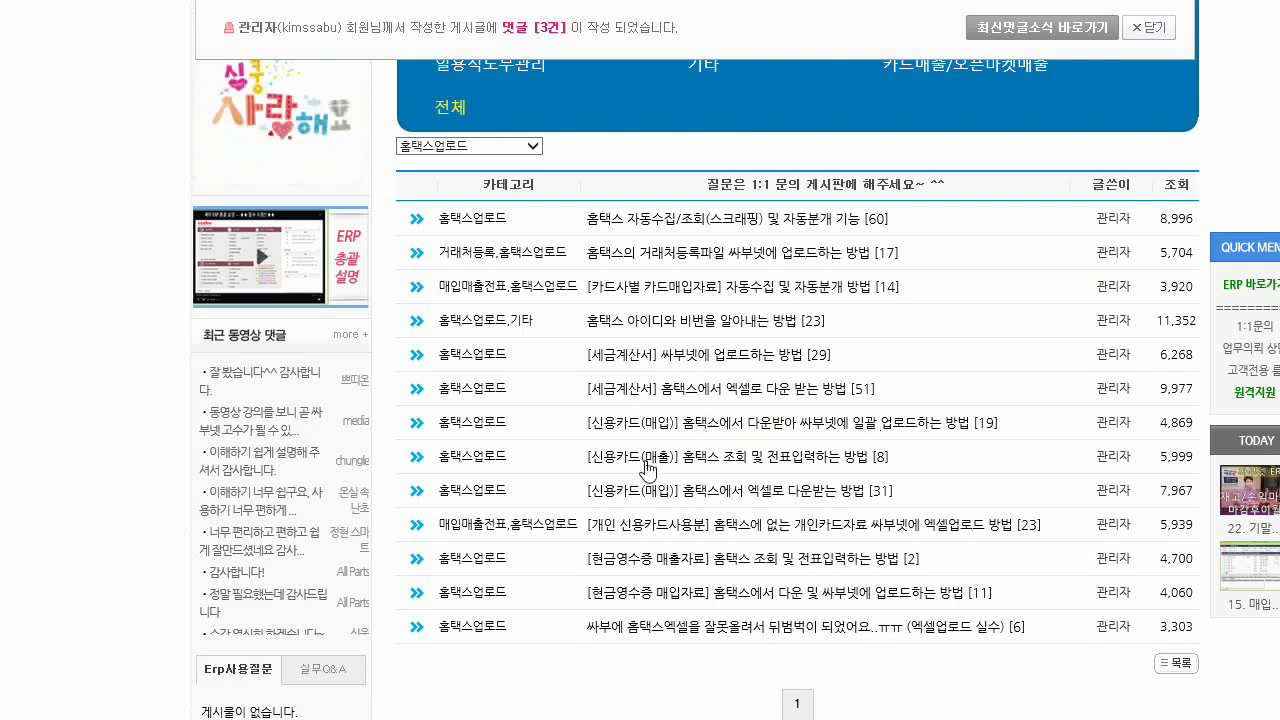
scroll(803, 360, up, 5)
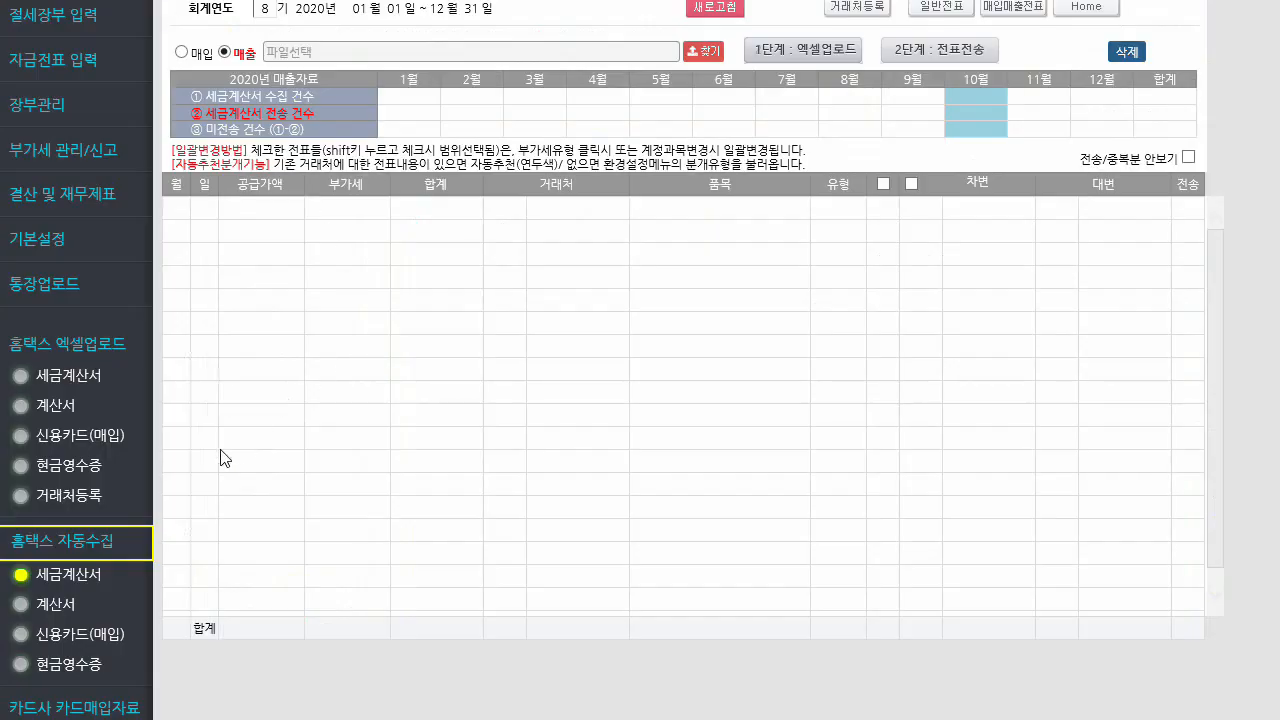
Step: Open 급여입력 (2019년) from 인사급여 and load the September payroll with payment date 2019-09-20
click(60, 545)
click(62, 345)
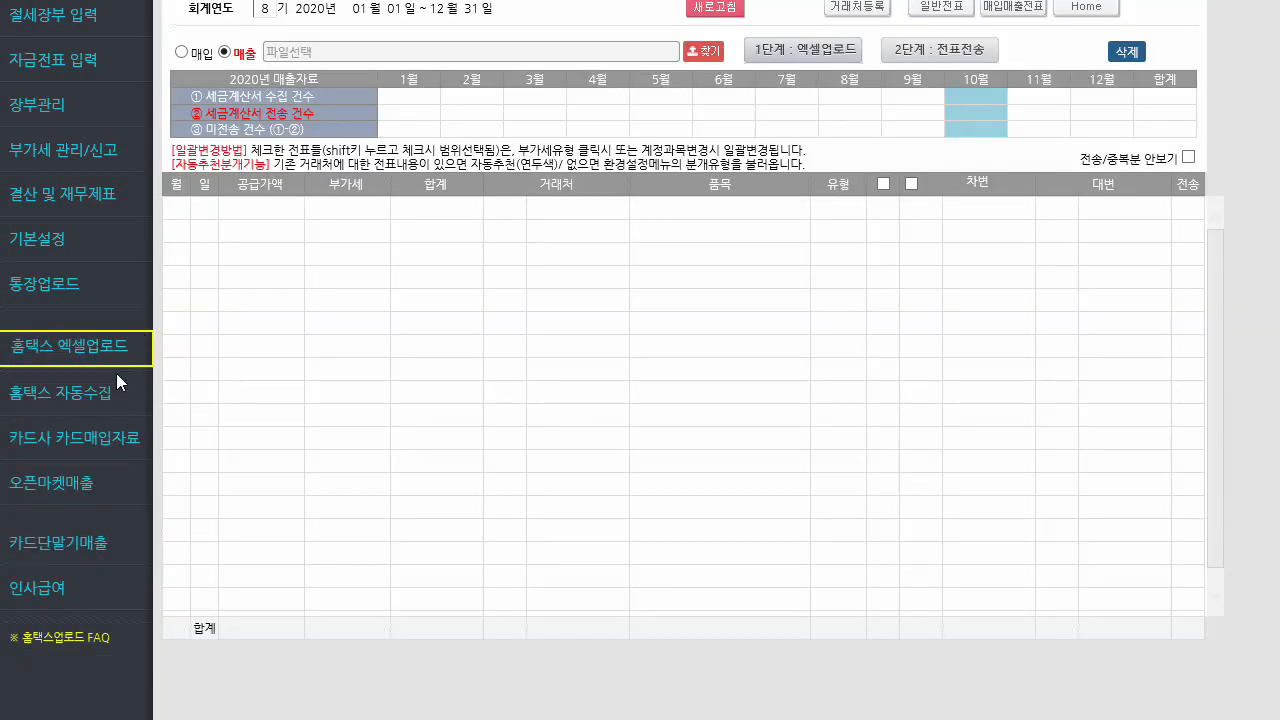
click(50, 597)
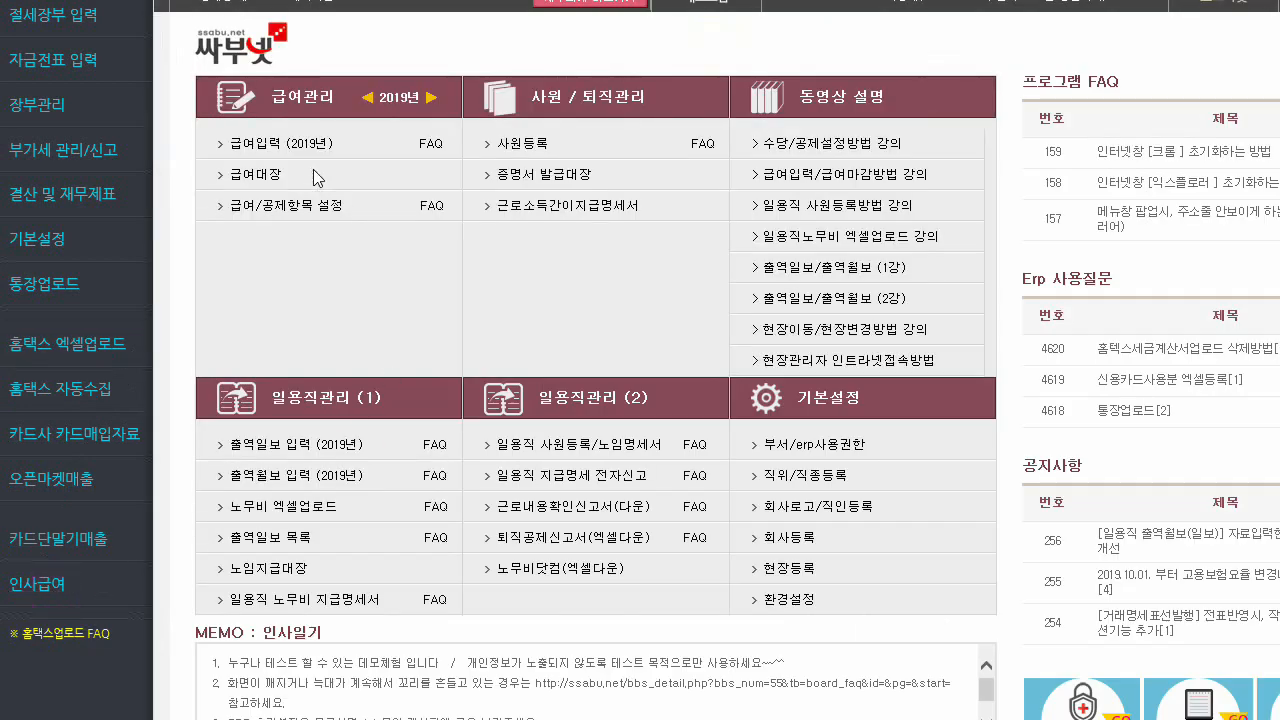
click(262, 145)
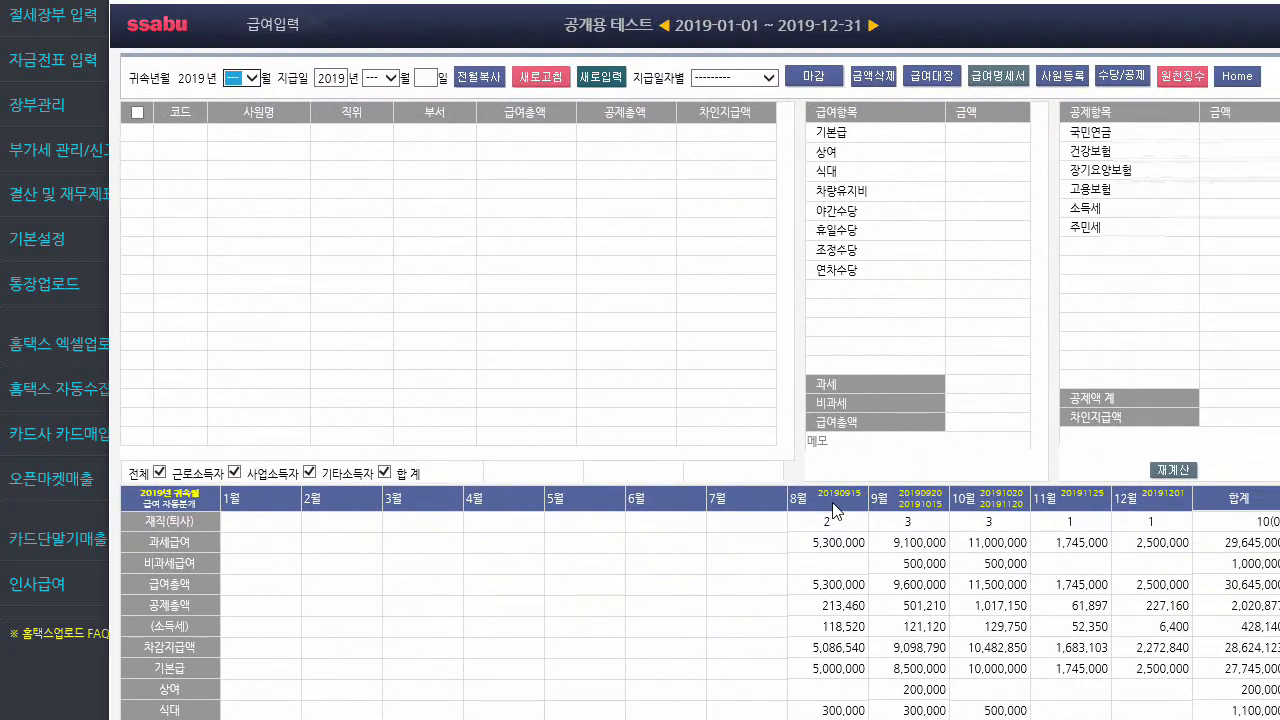
click(834, 498)
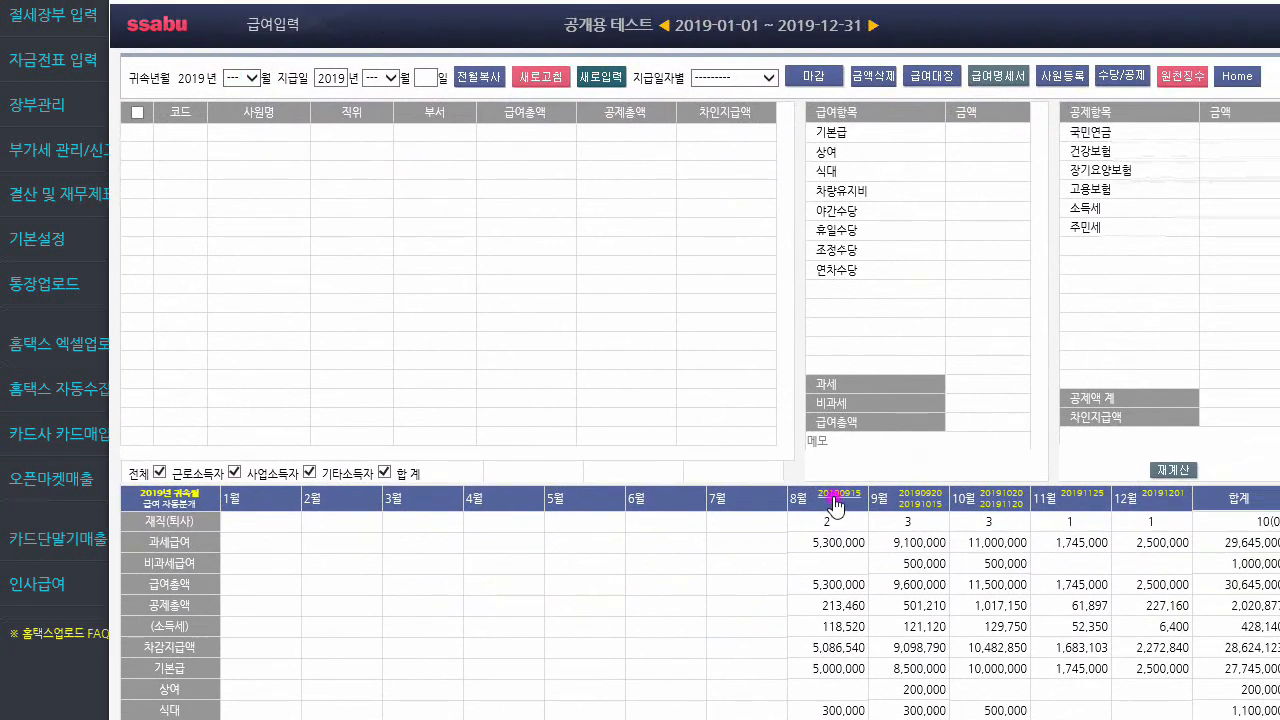
click(918, 495)
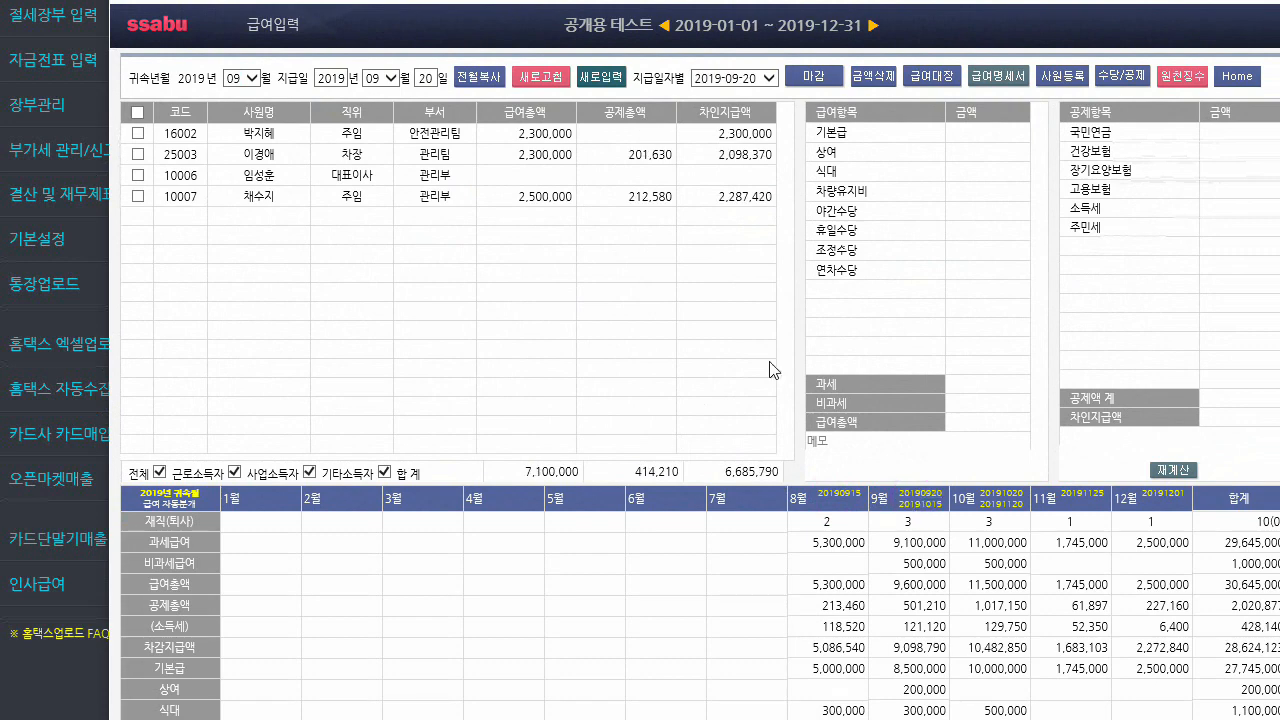
Step: Enter a 기본급 of 3,000,000 for the 대표이사 employee in the September payroll
click(338, 174)
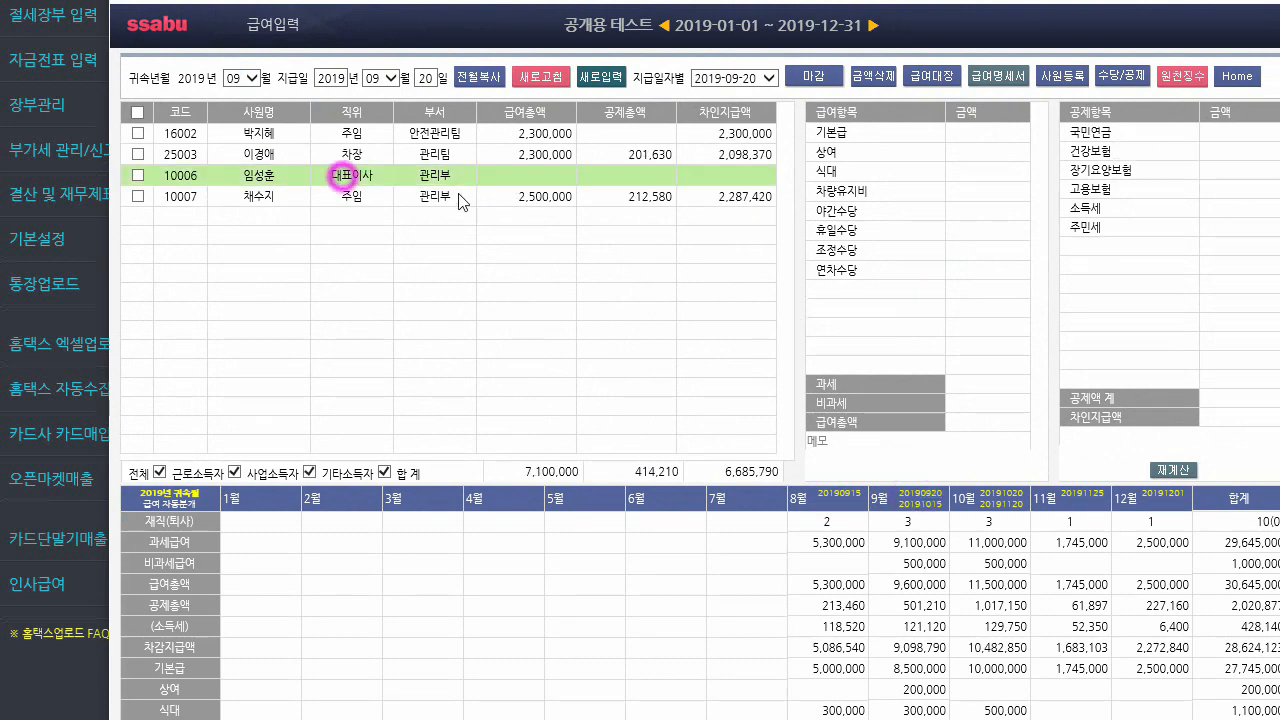
click(965, 128)
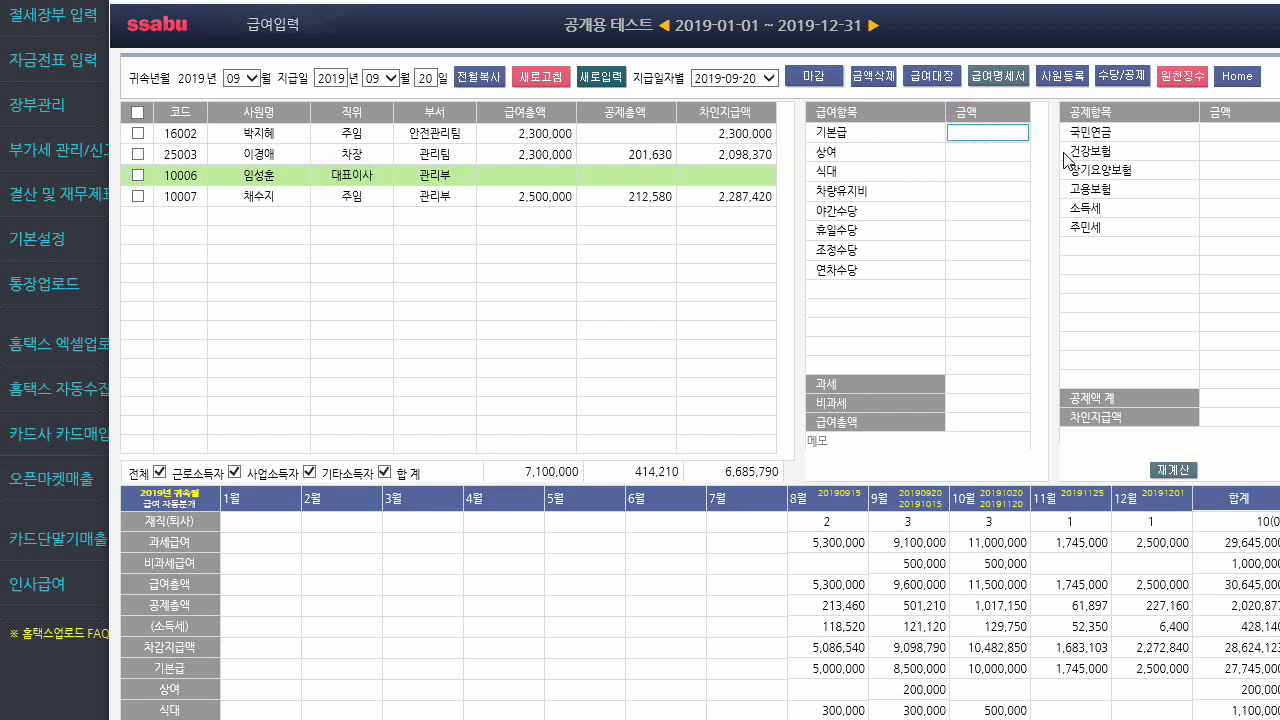
text(3000000)
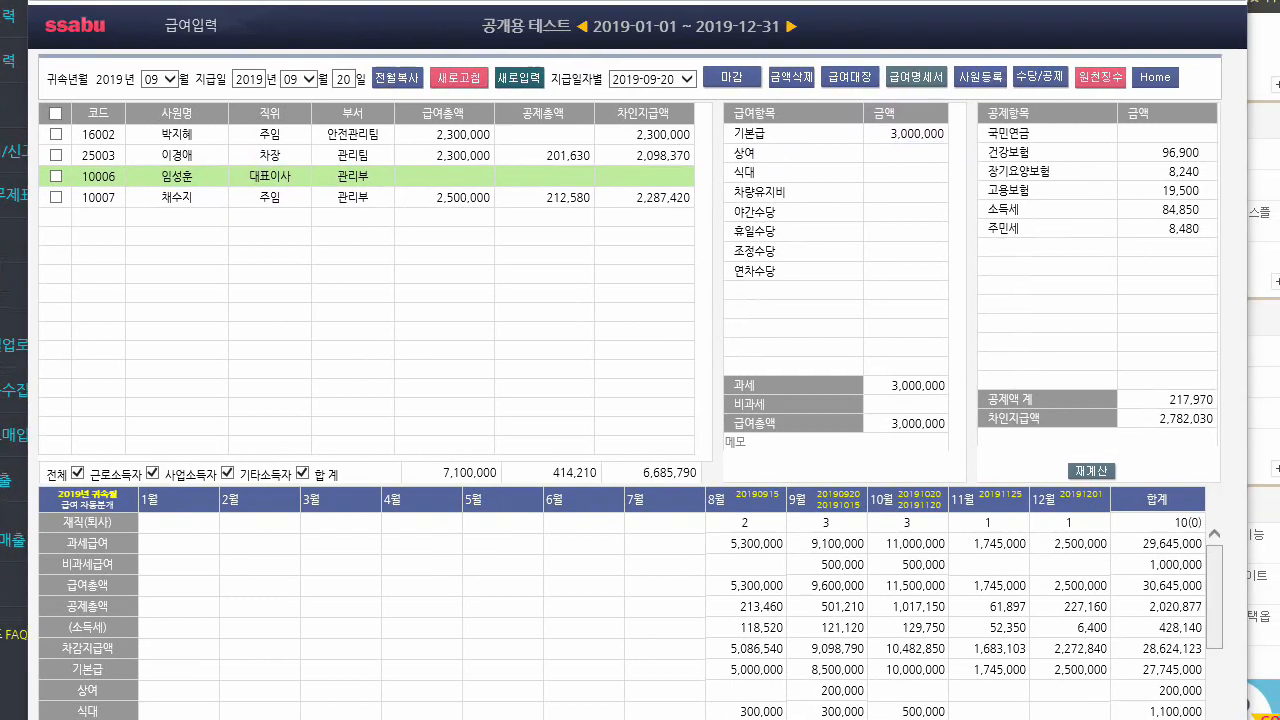
click(1014, 133)
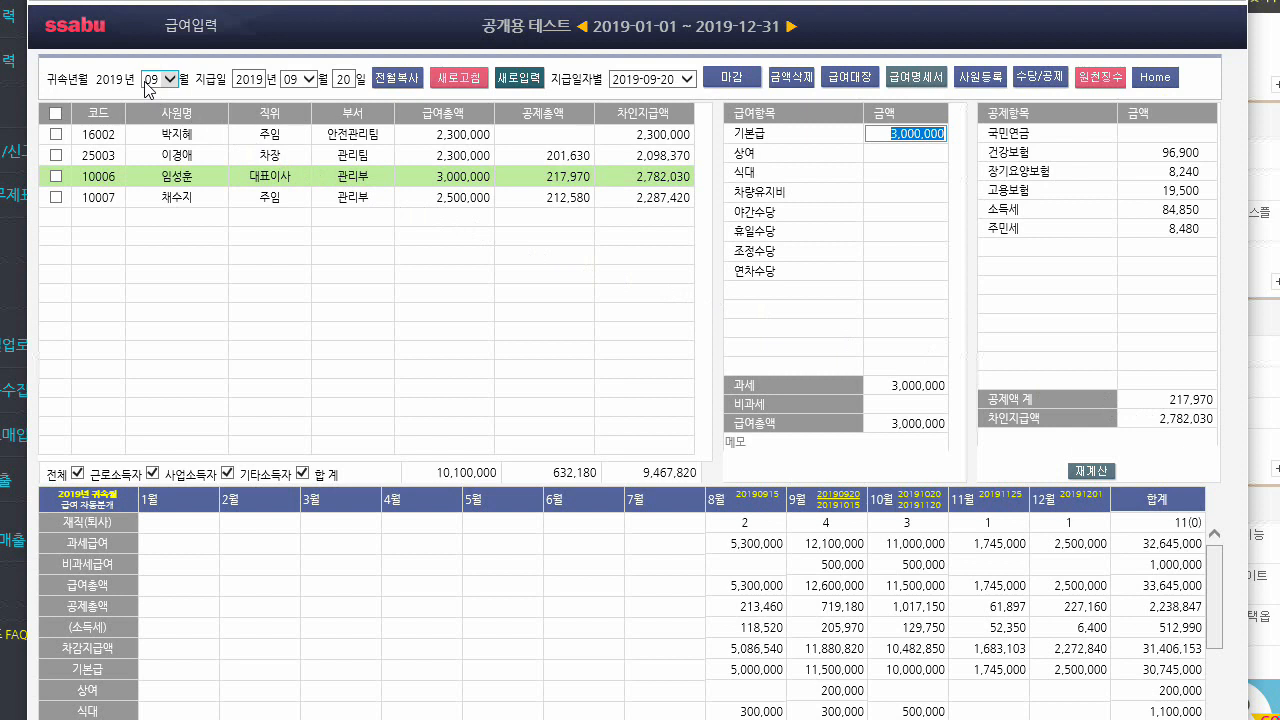
Step: Display and refresh the September 급여 자동분개, examining the debit entries and the 현금(101) option for net pay
click(1168, 419)
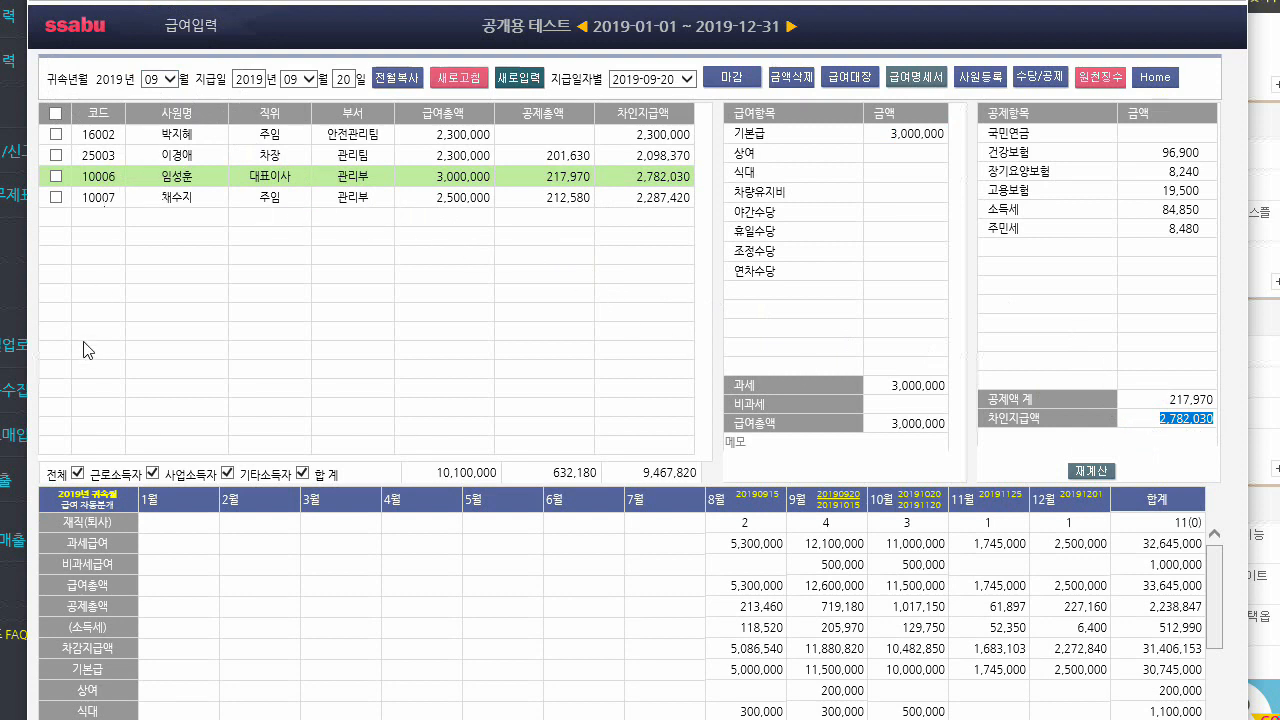
click(89, 515)
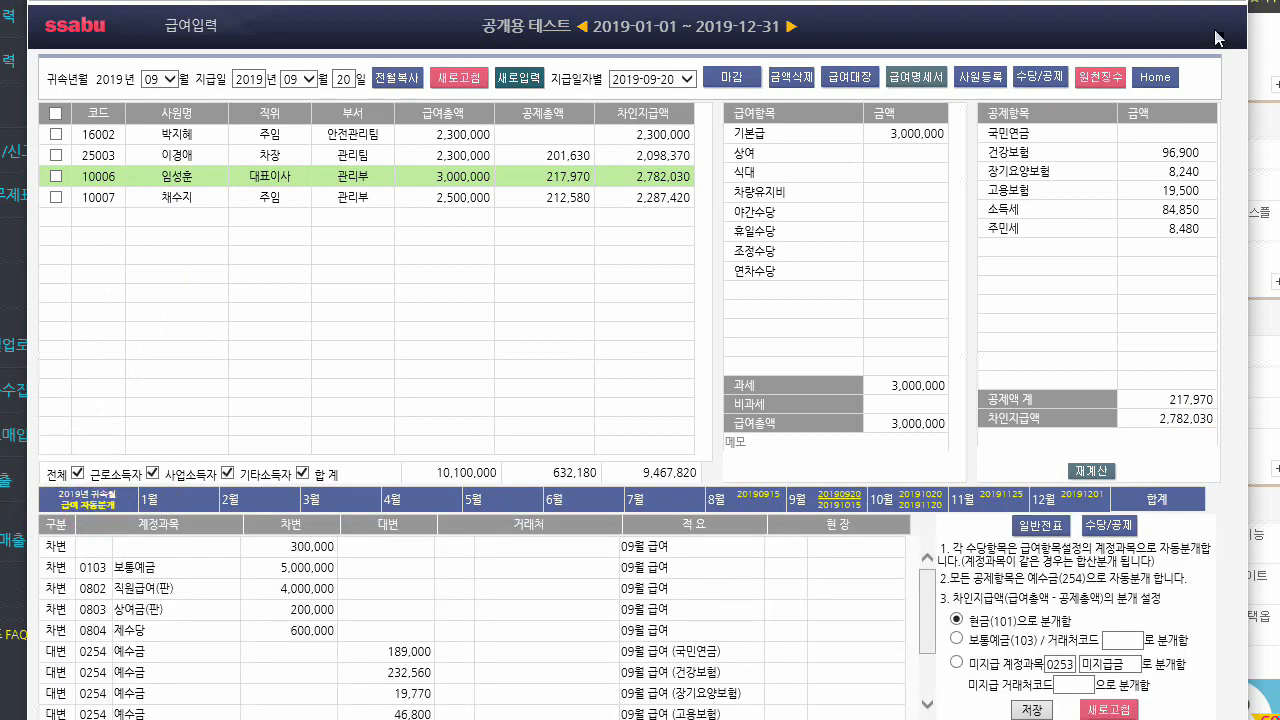
drag(1000, 2, 1020, 0)
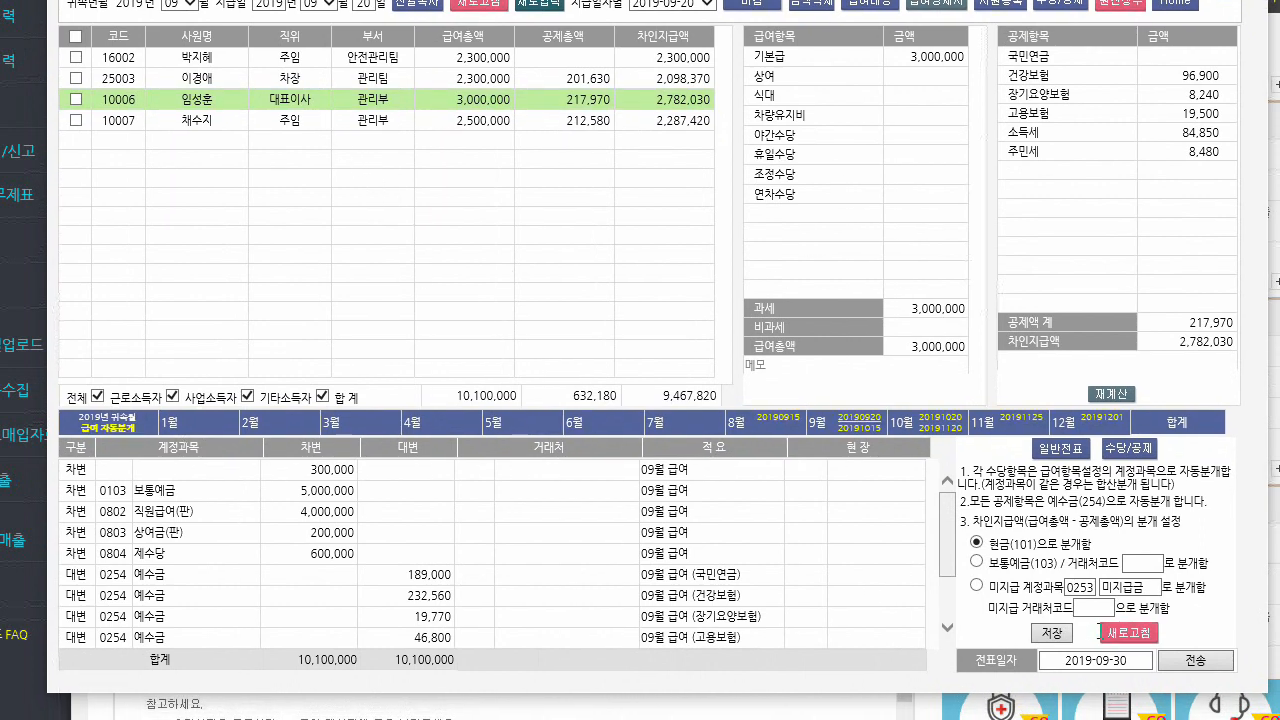
click(1128, 632)
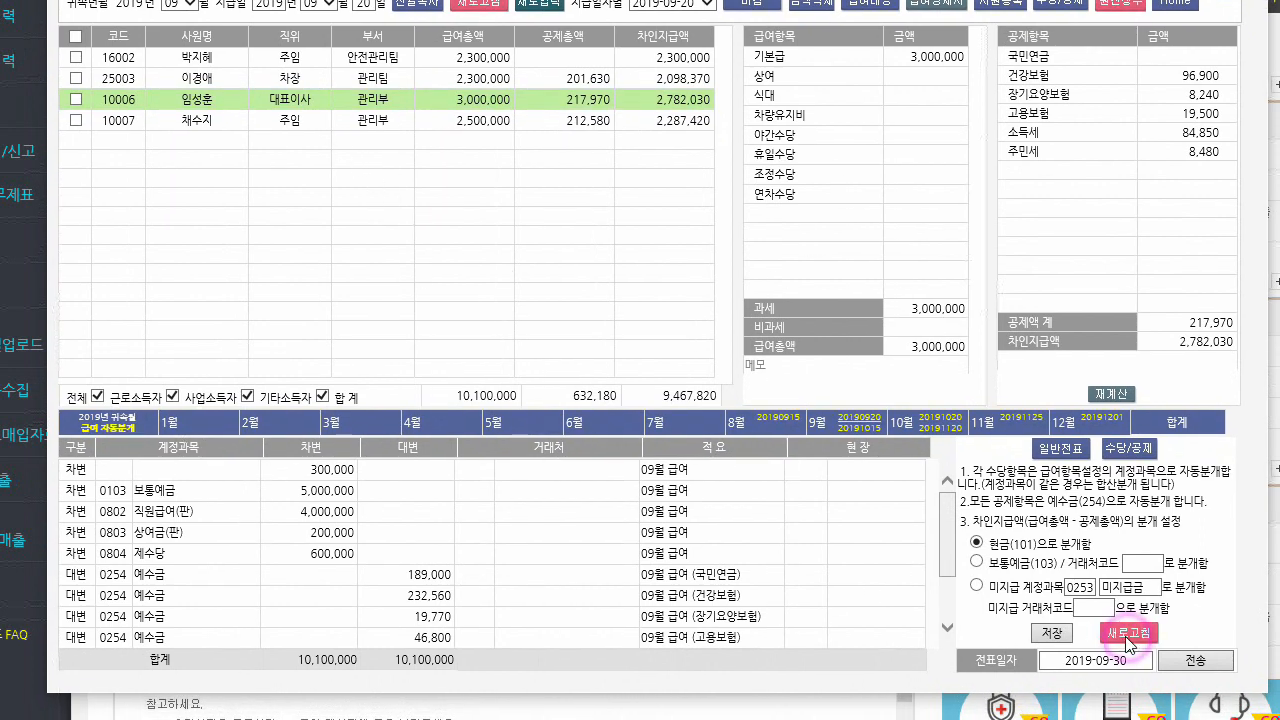
click(318, 491)
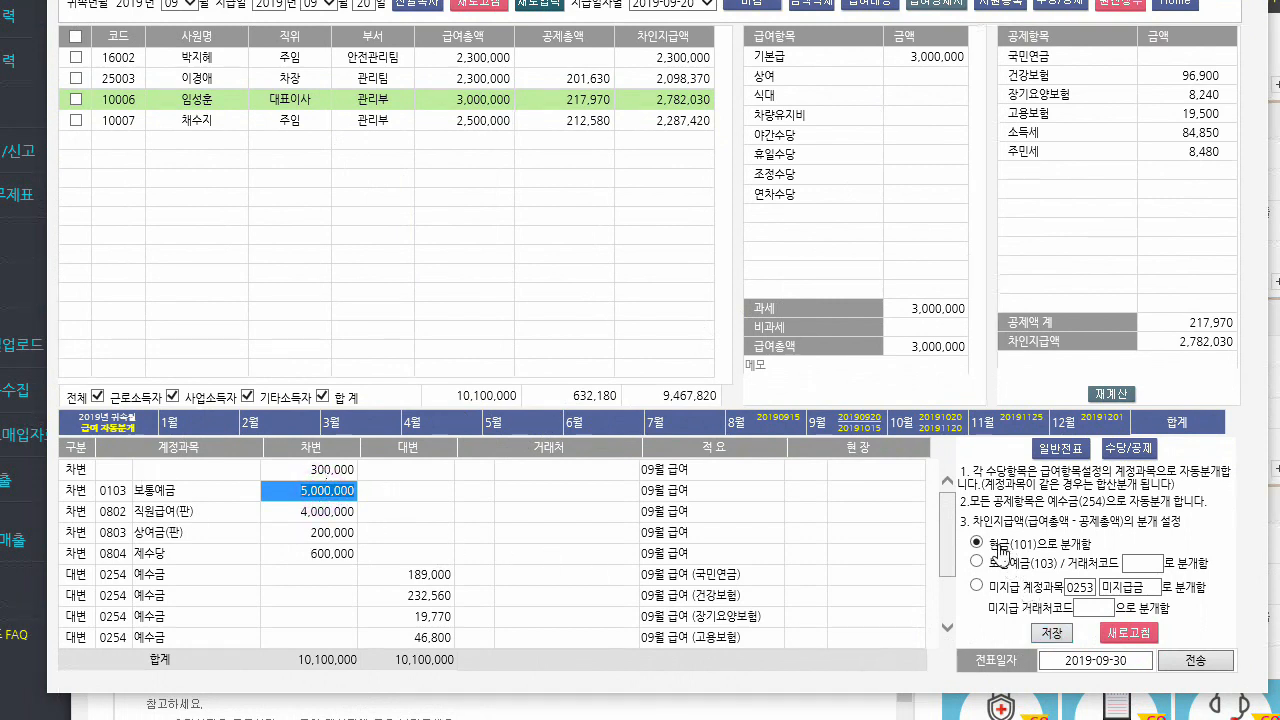
drag(1000, 551, 1078, 548)
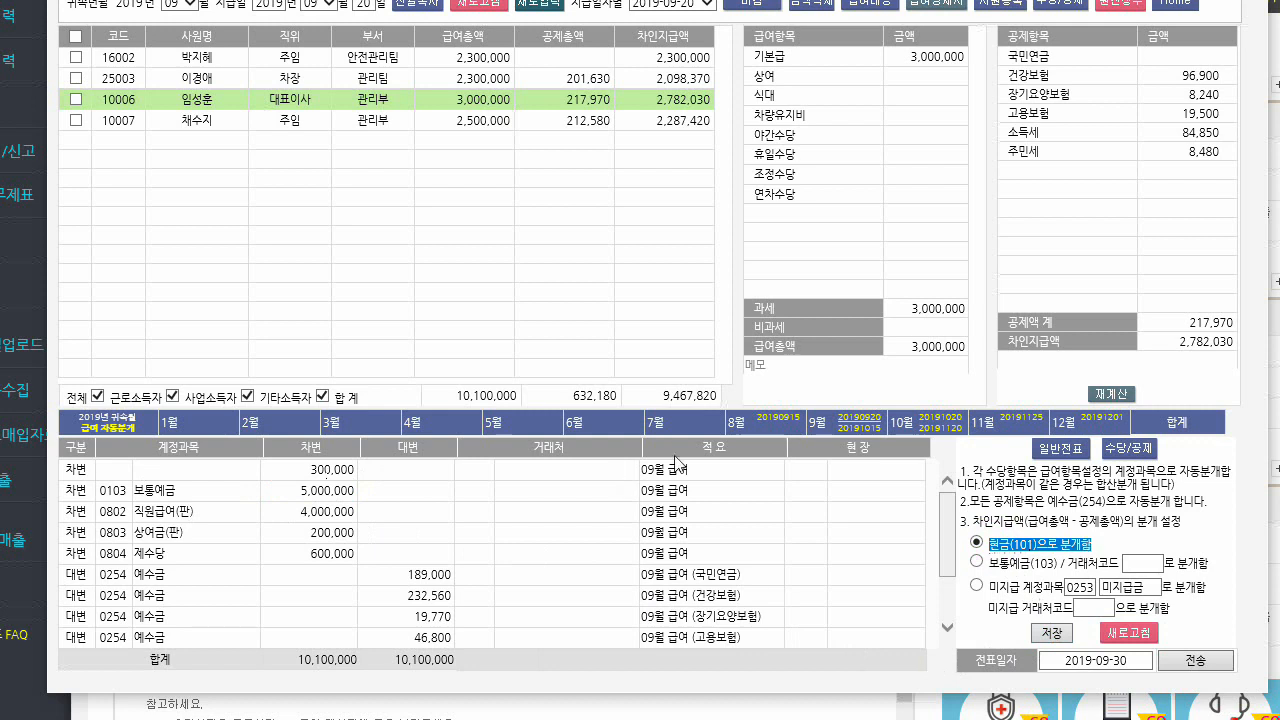
Step: Examine the total 차인지급액 and individual employees' pay and deductions, and close the 급여입력 window
double_click(665, 400)
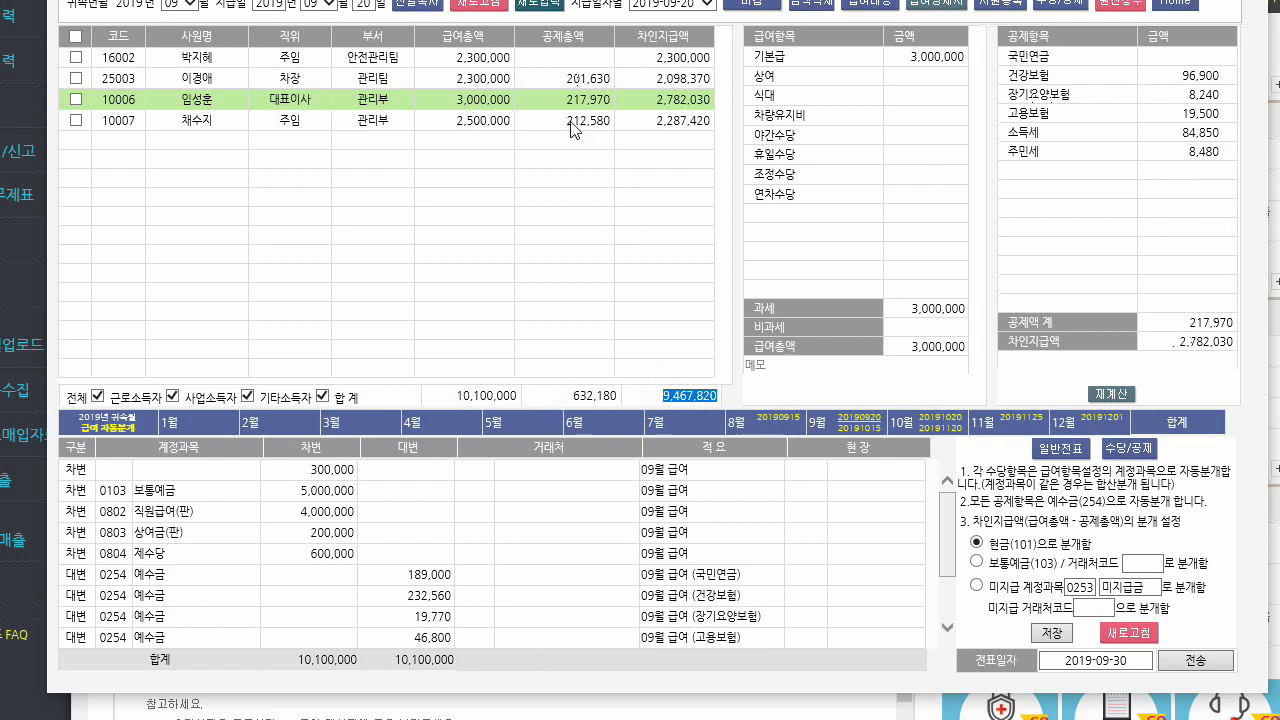
click(1191, 325)
mouse_move(1211, 326)
mouse_down()
mouse_move(1235, 326)
mouse_move(1184, 323)
mouse_move(1213, 323)
mouse_up()
click(492, 79)
click(485, 118)
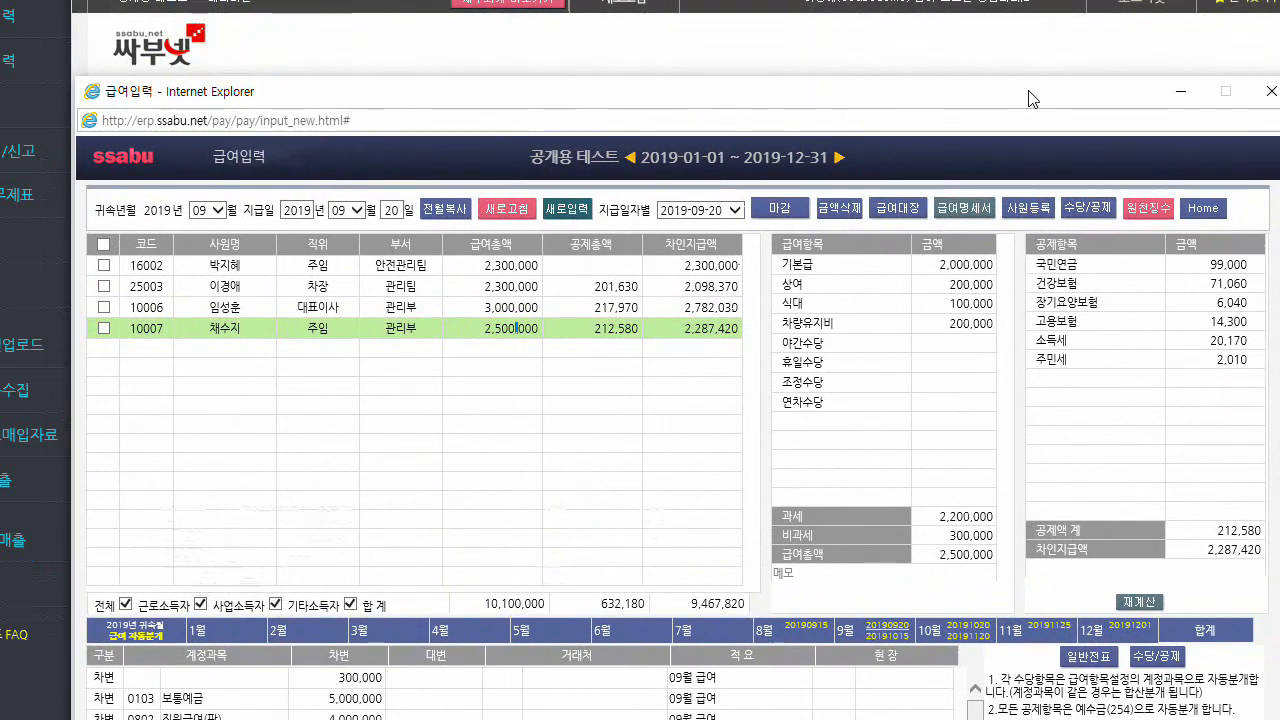
drag(1029, 92, 828, 107)
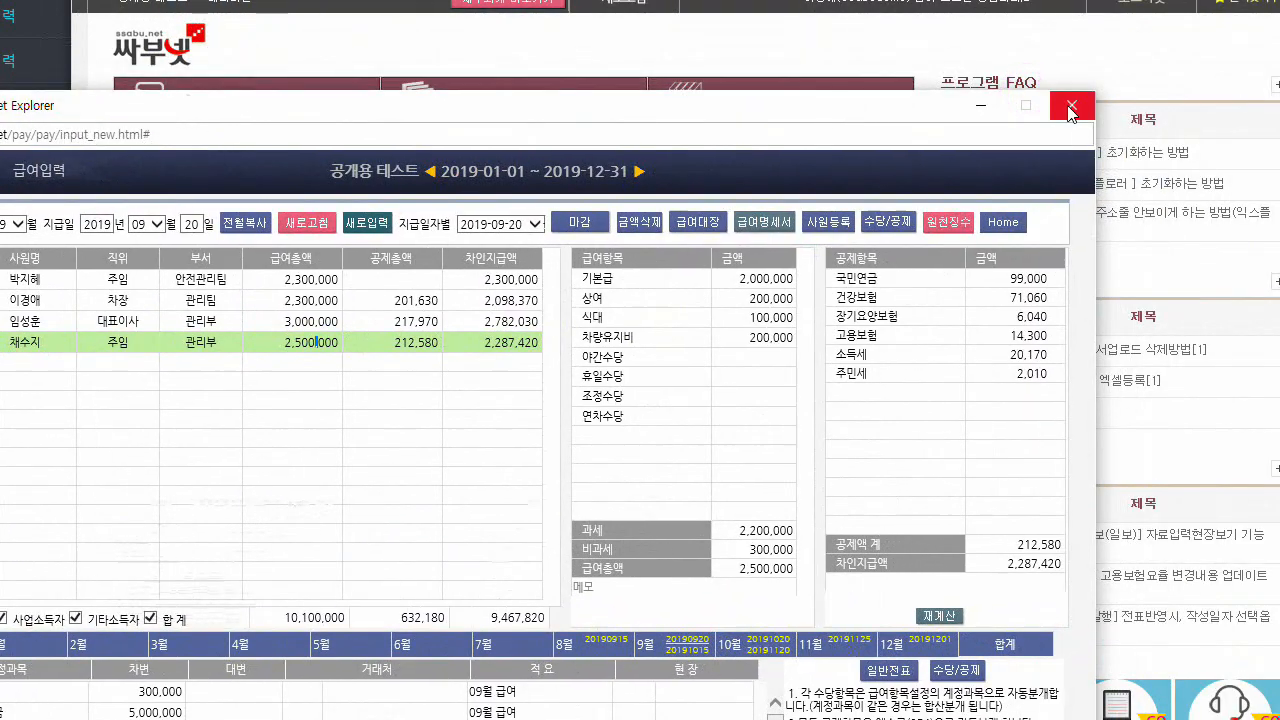
click(1068, 106)
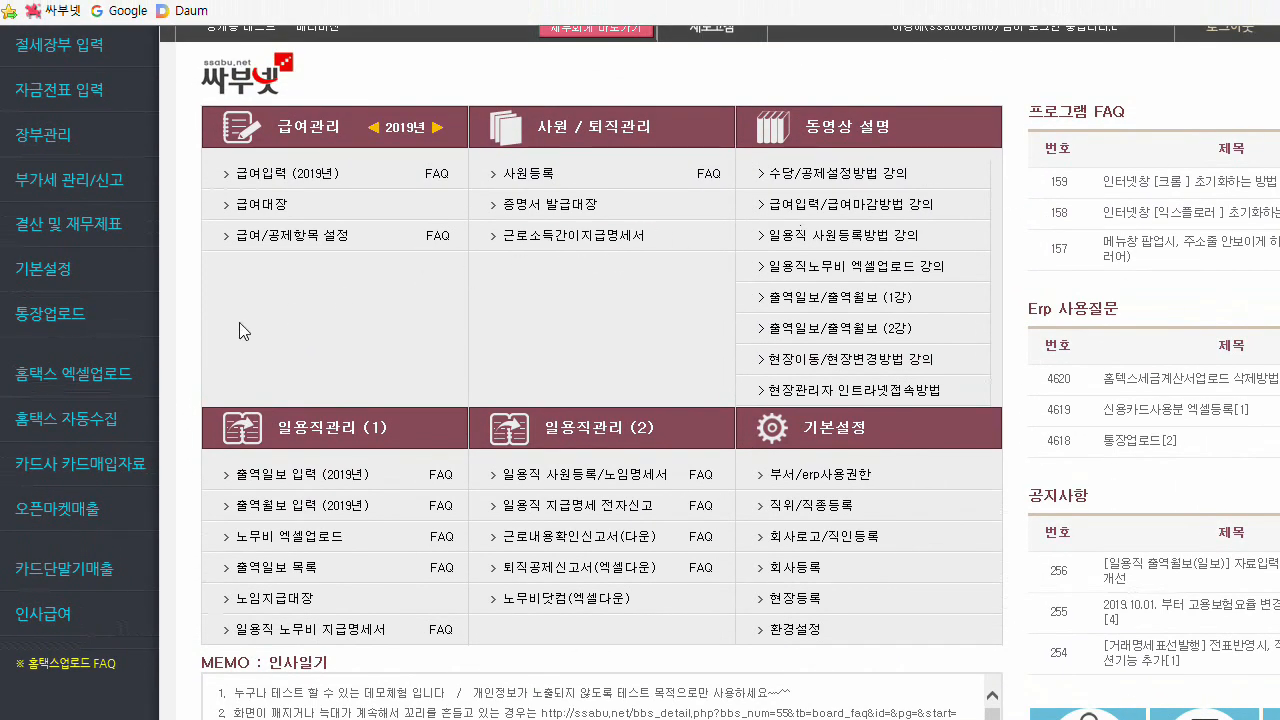
Step: Display the 오픈마켓매출 전체 현황판, and view the G마켓 매출 and 옥션 매출 collection pages
click(56, 512)
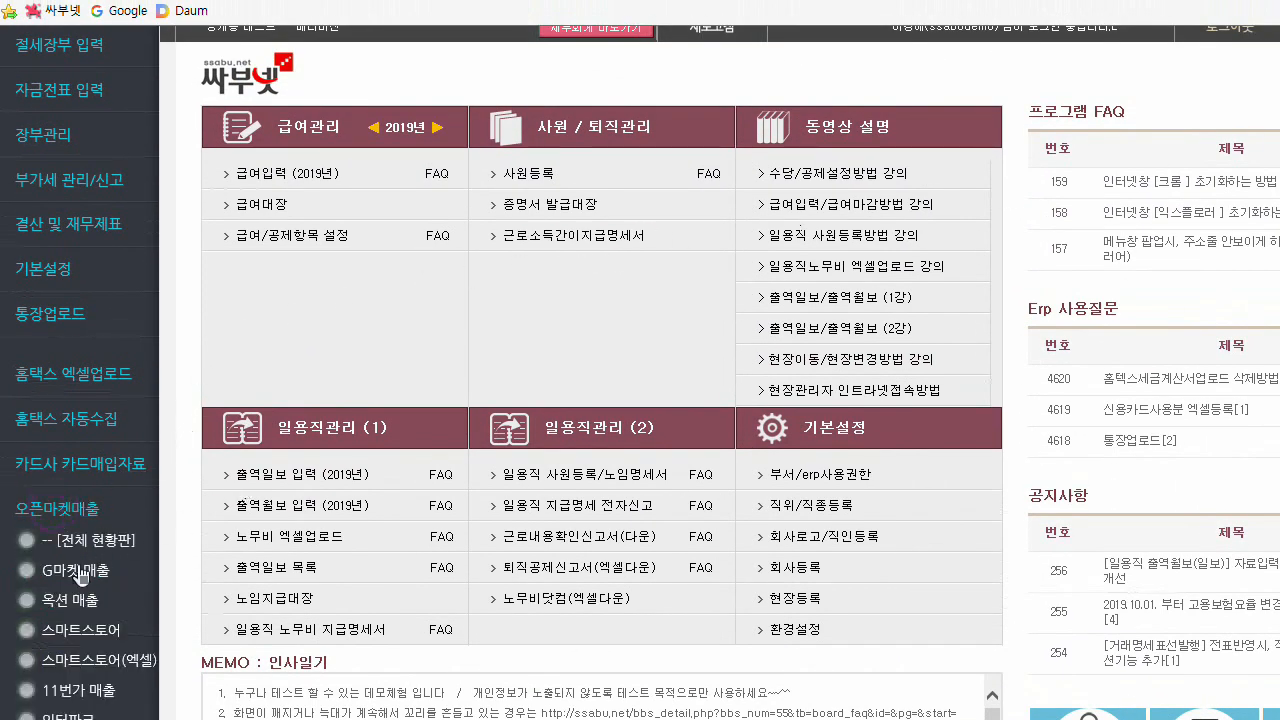
click(85, 545)
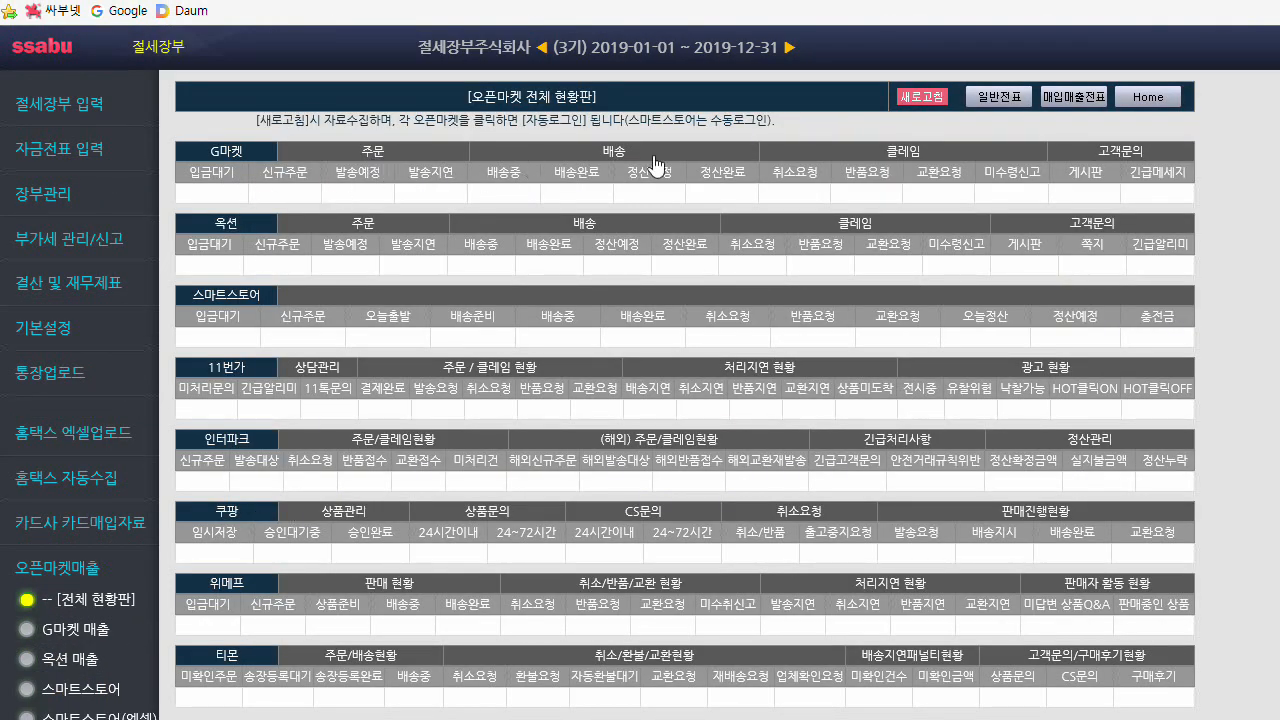
click(86, 628)
click(85, 660)
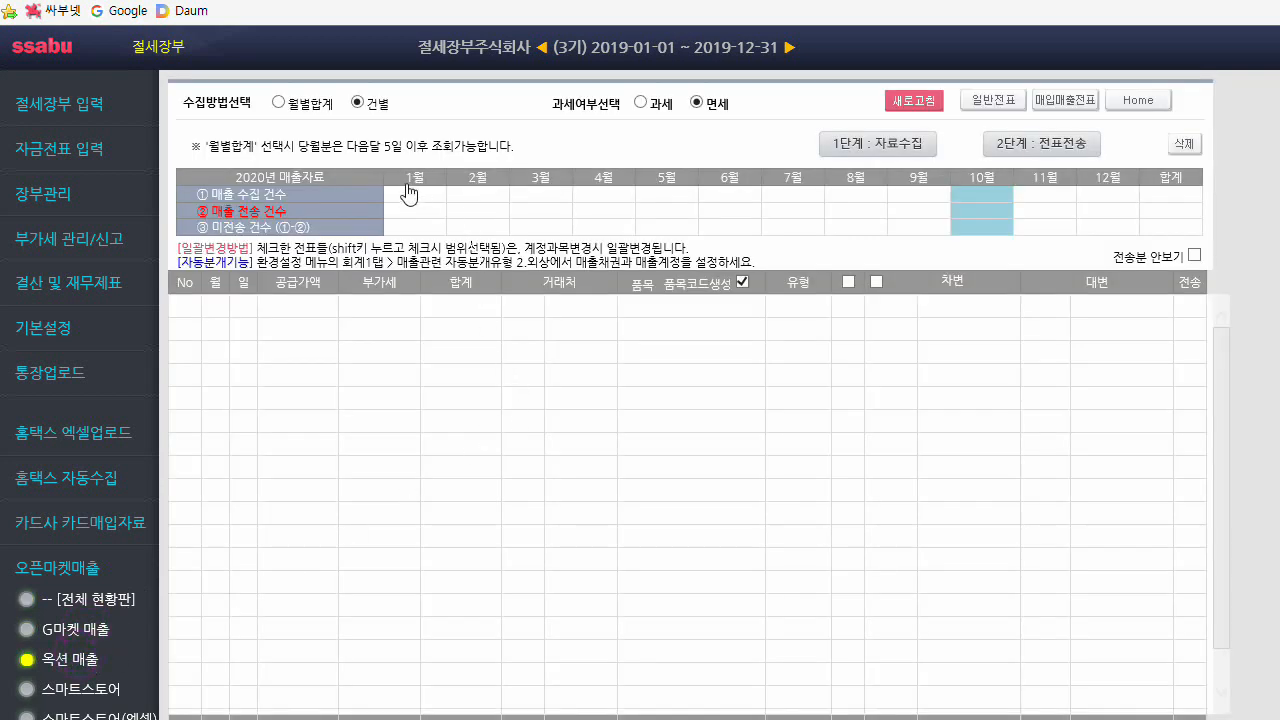